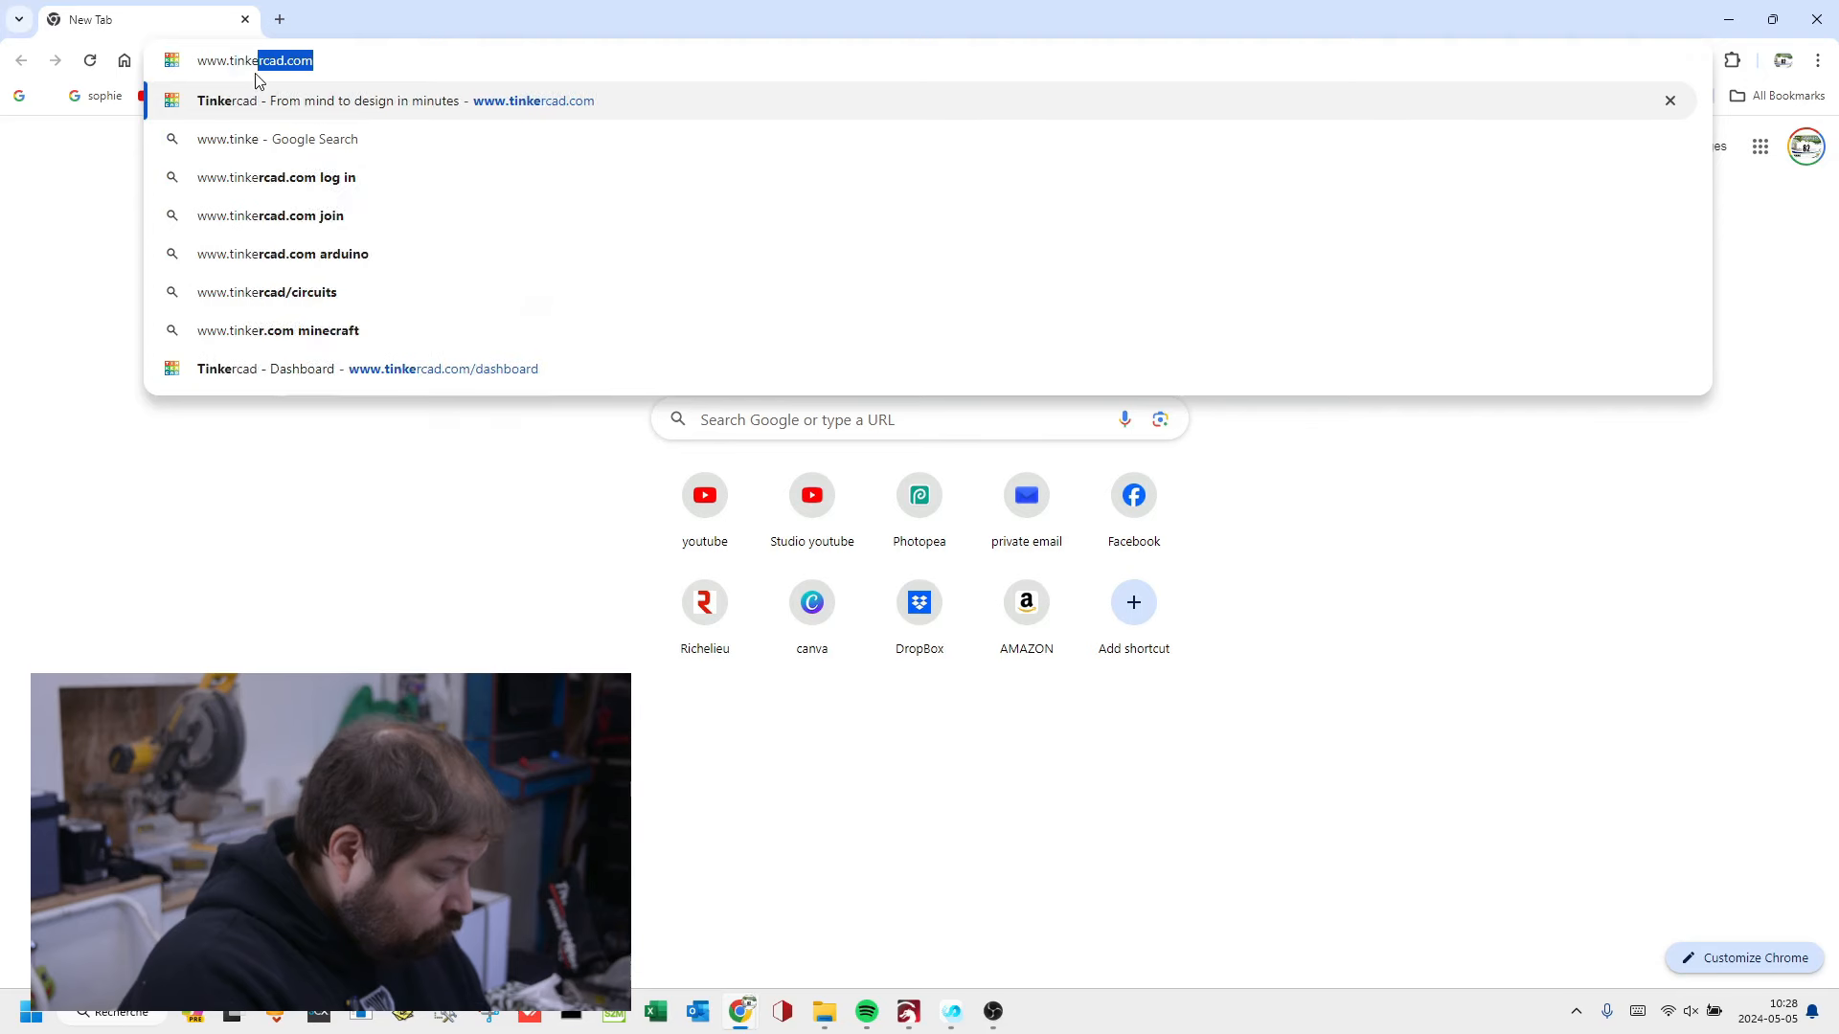
key("Return")
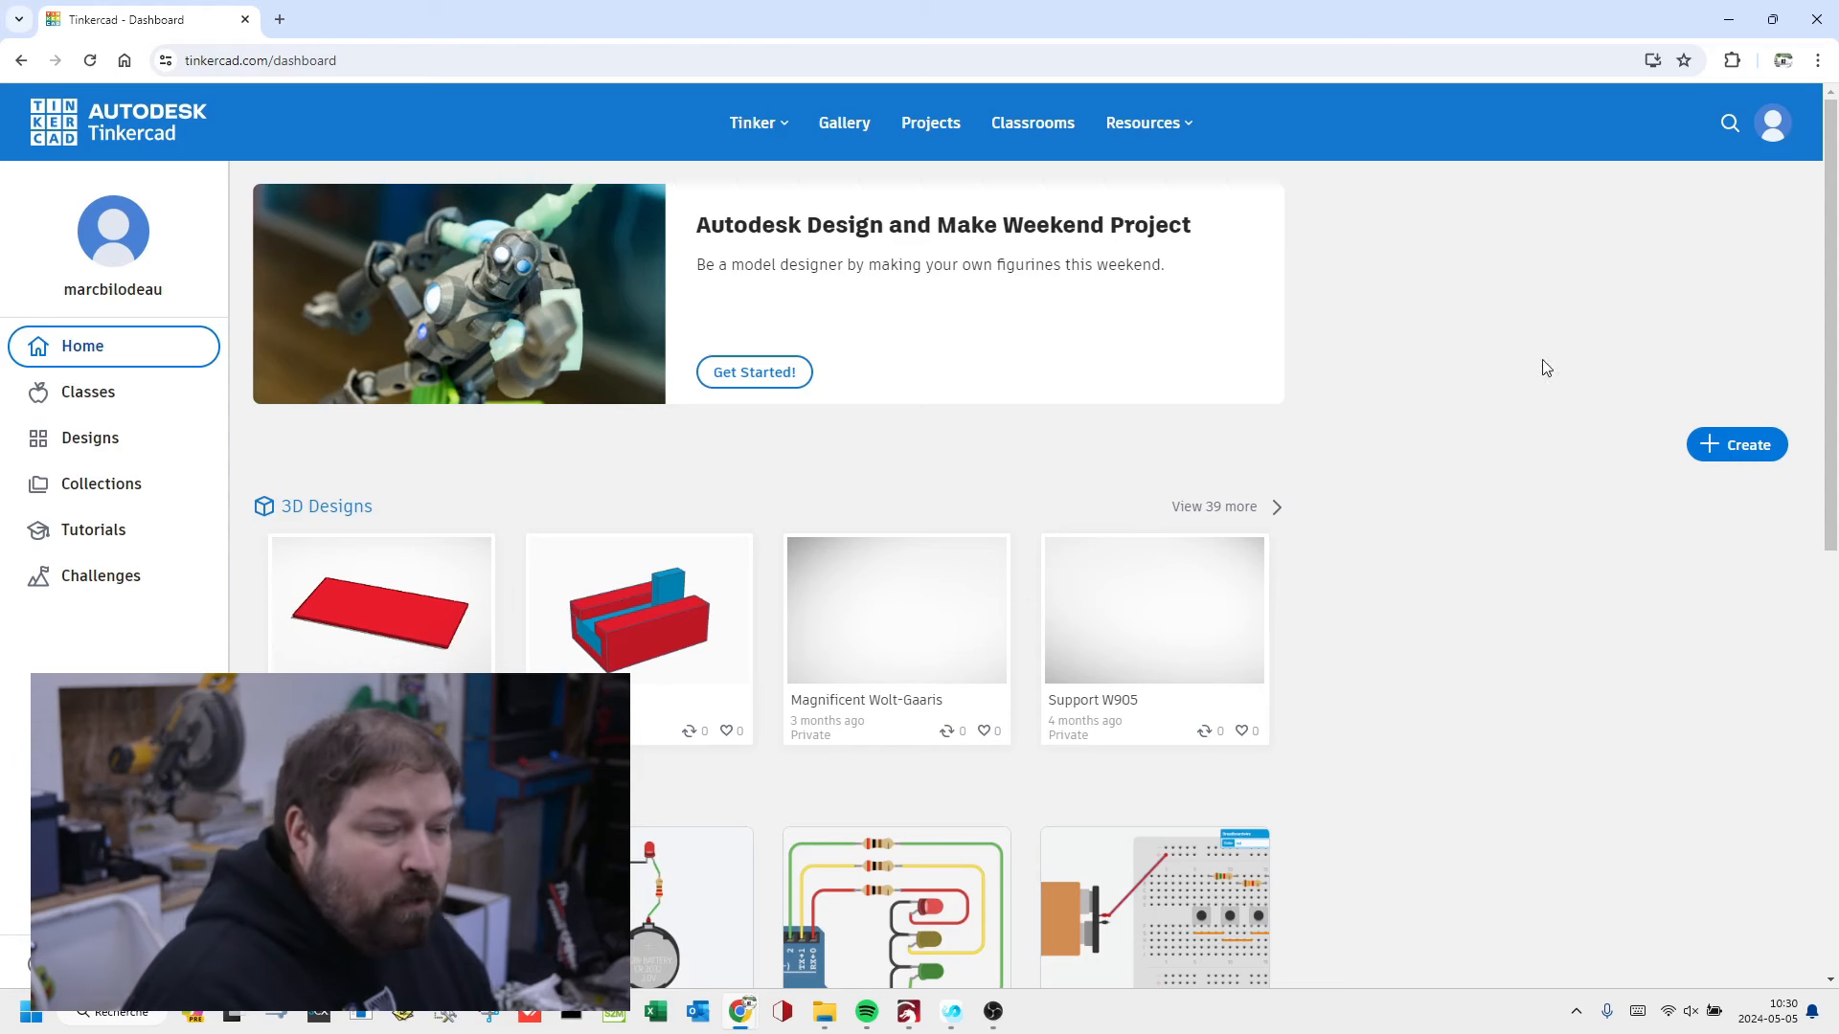
left_click(1727, 444)
left_click(1680, 498)
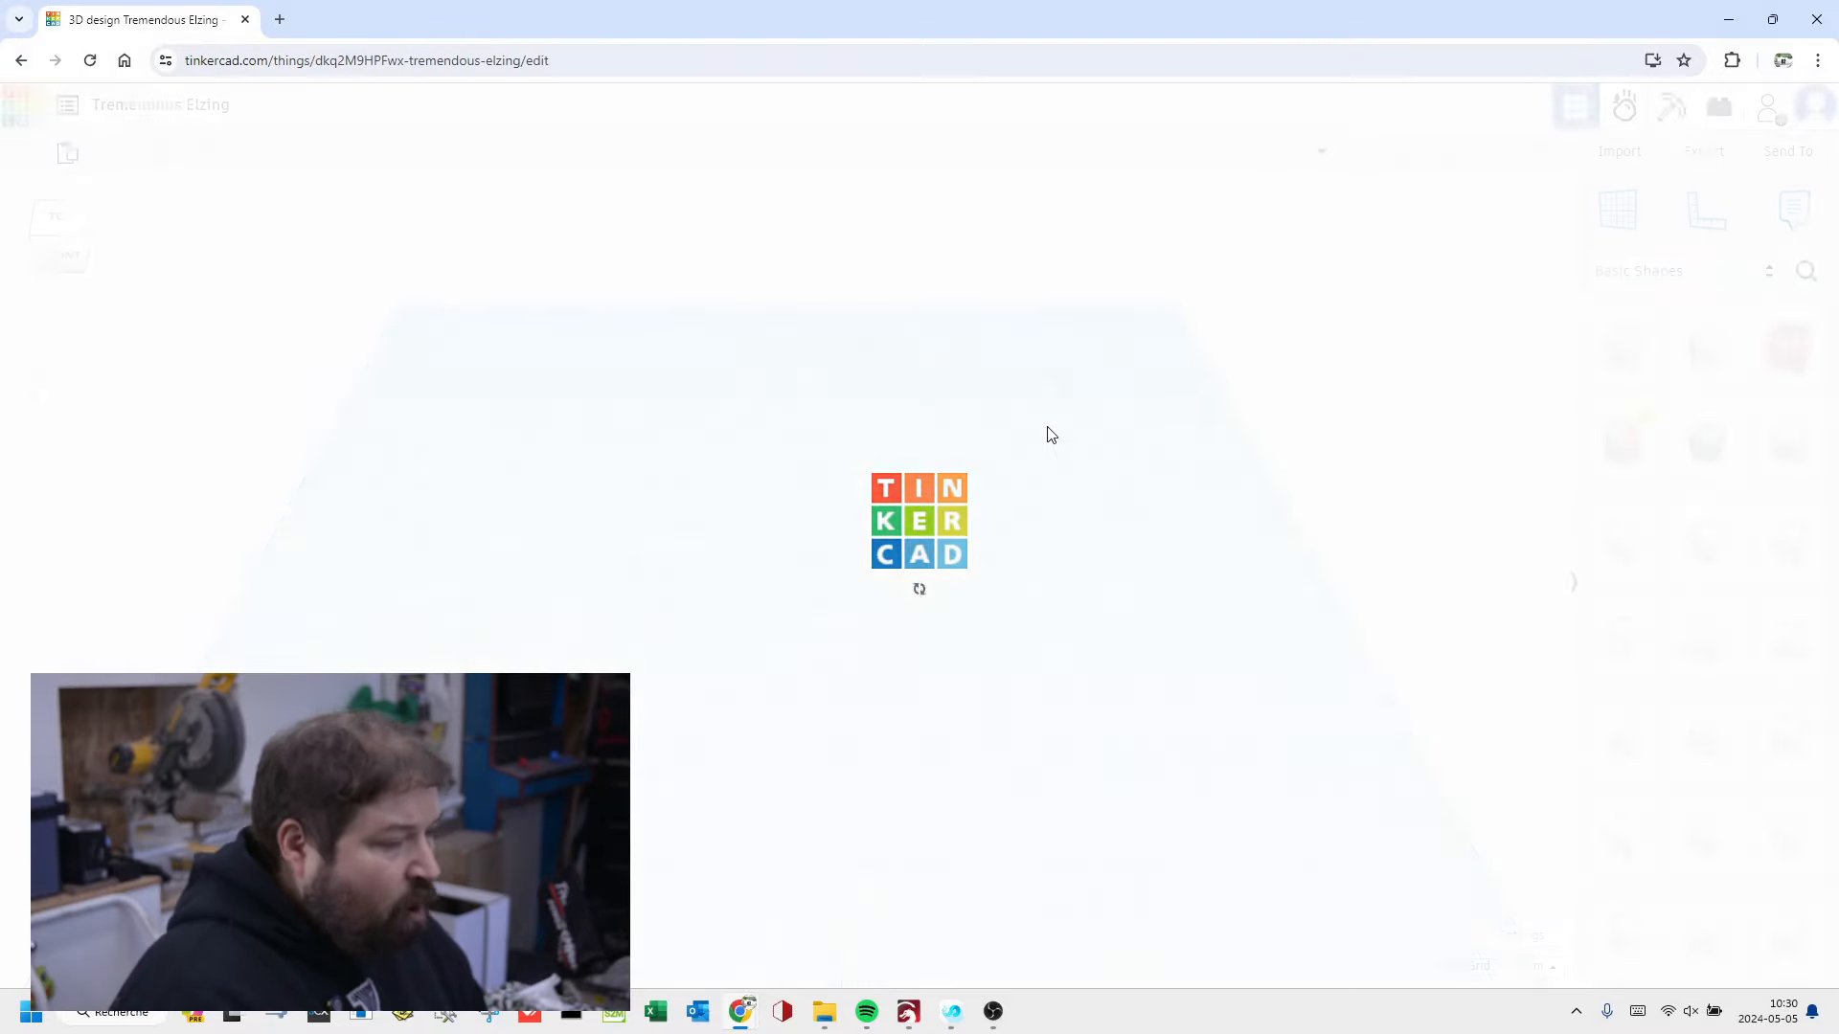
Step: Place a solid red box near the middle of the workplane and set it to 19 mm wide and 50 mm long
scroll(879, 515, "down", 3)
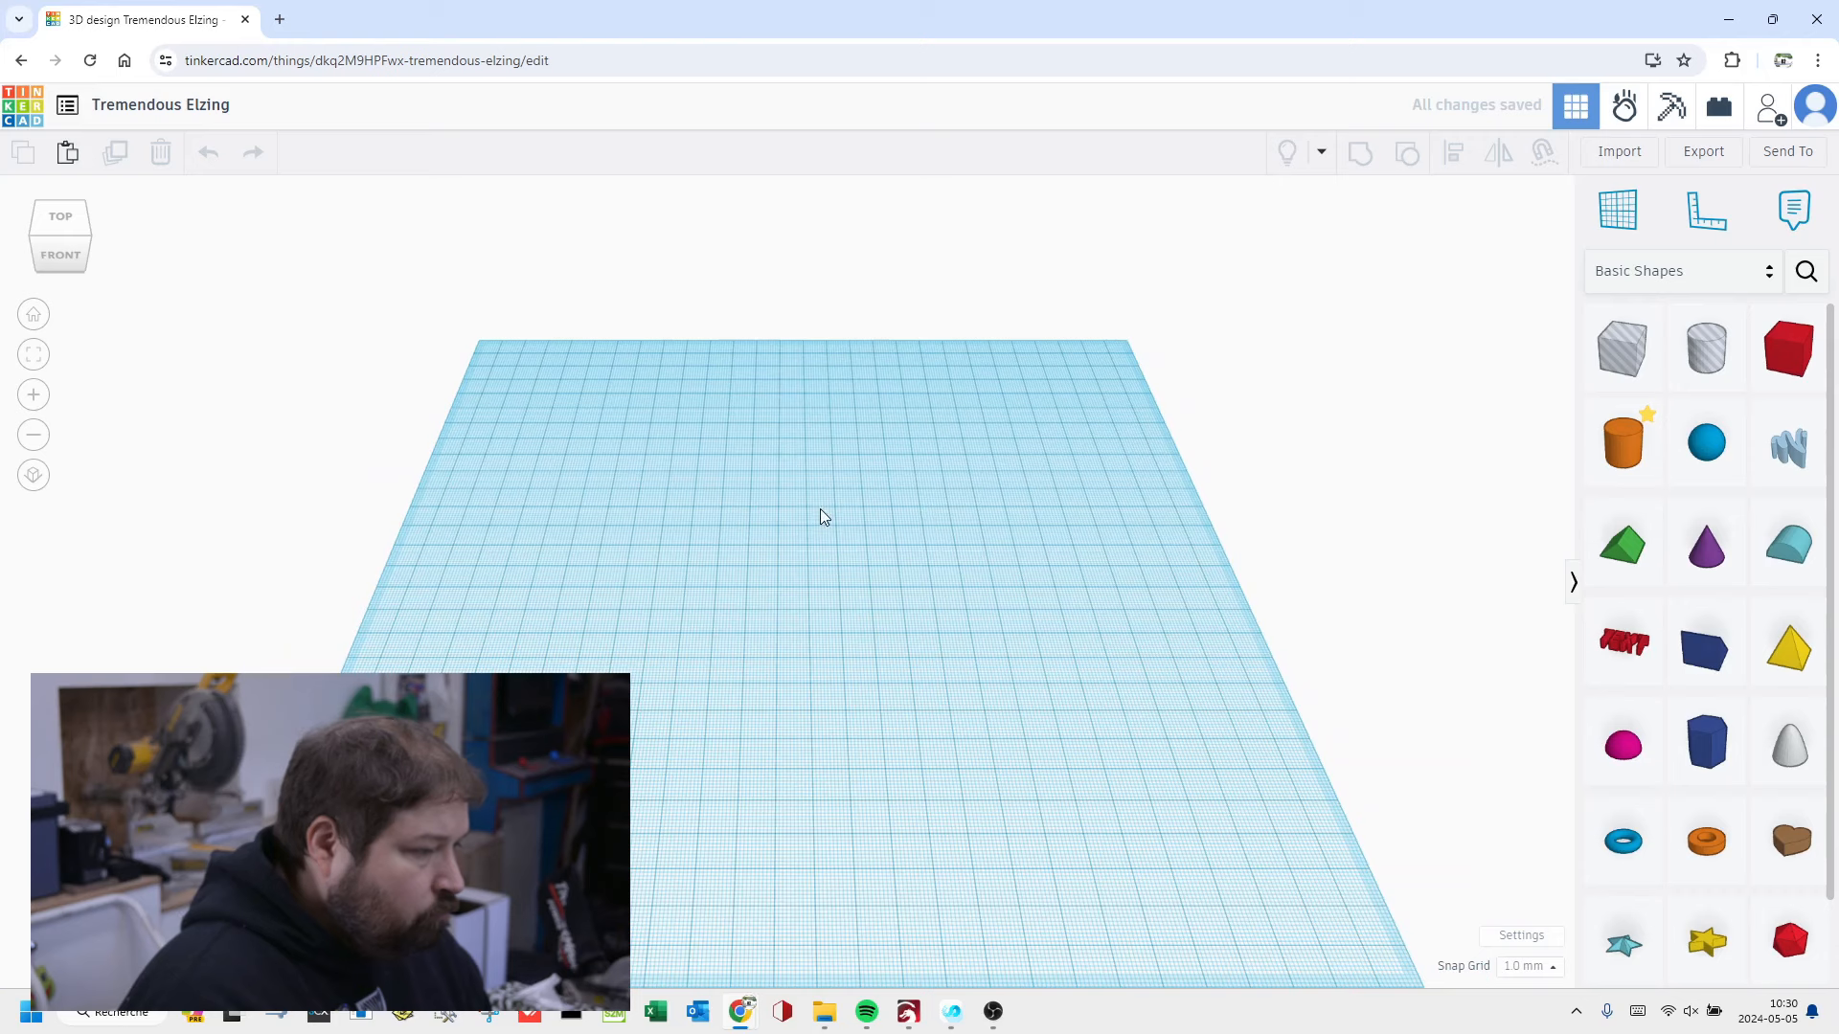
scroll(820, 517, "down", 2)
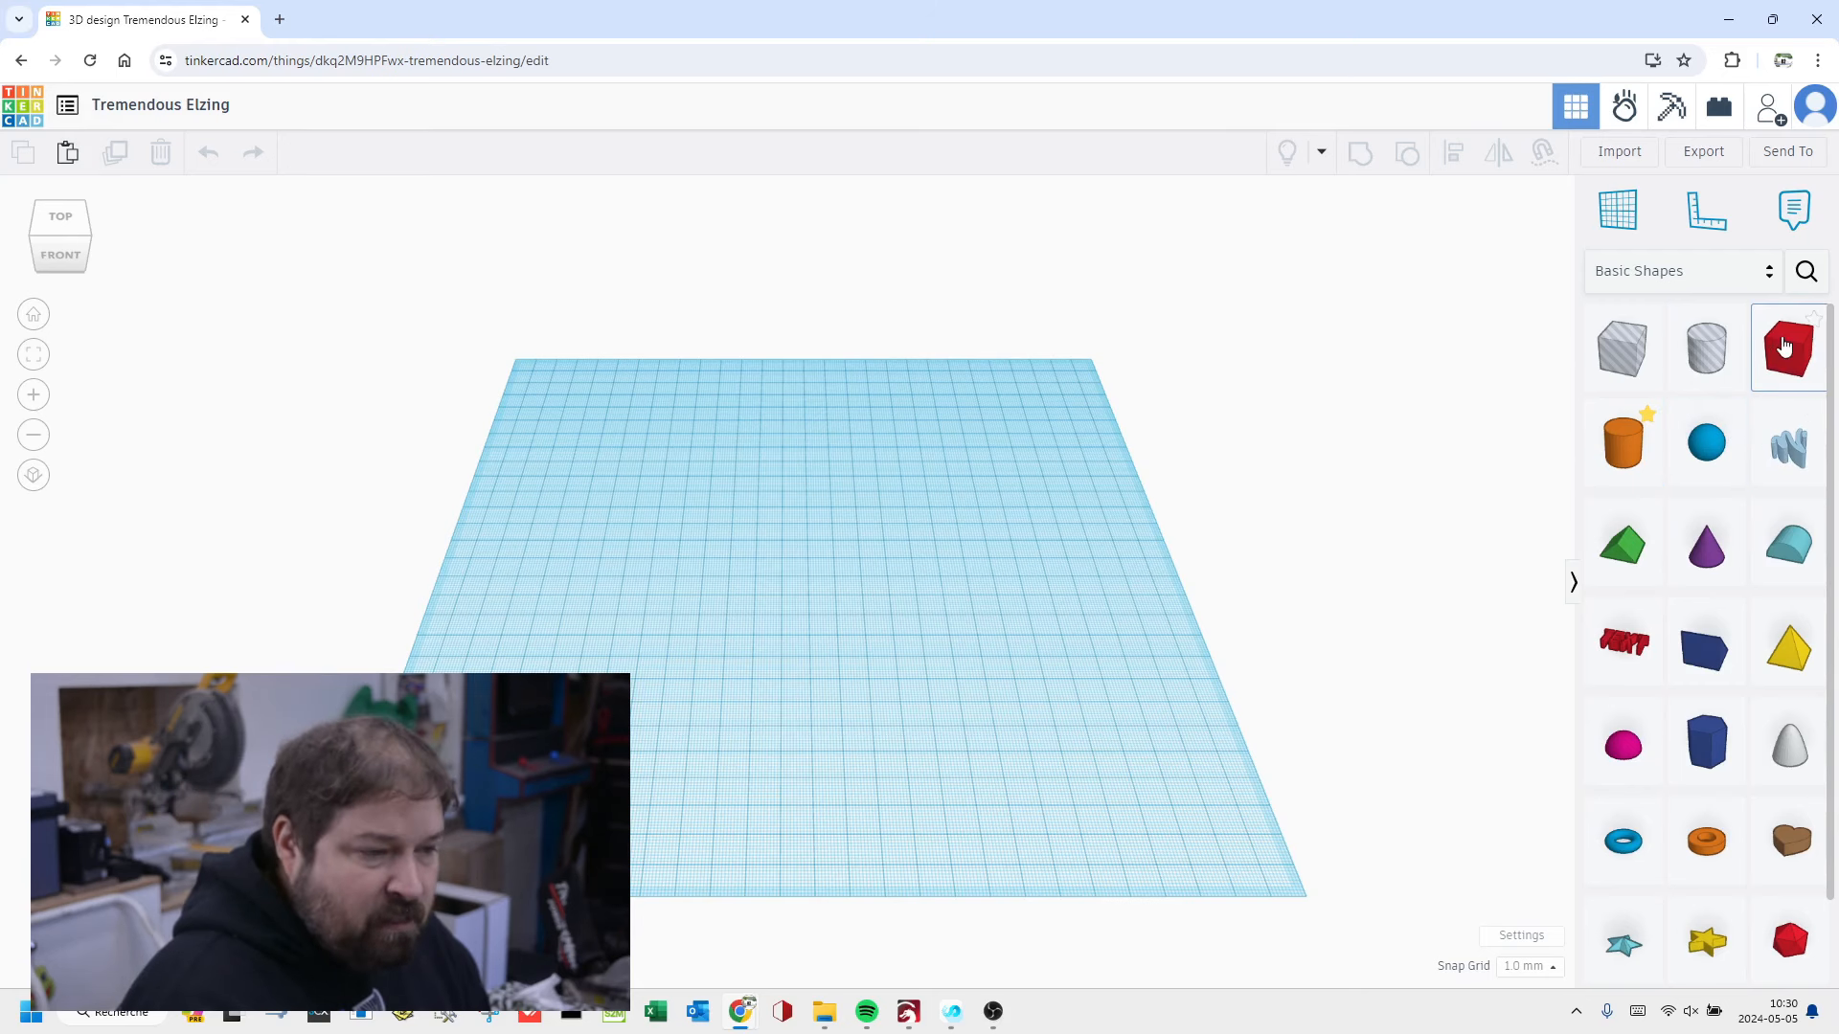
left_click_drag(1128, 531, 795, 595)
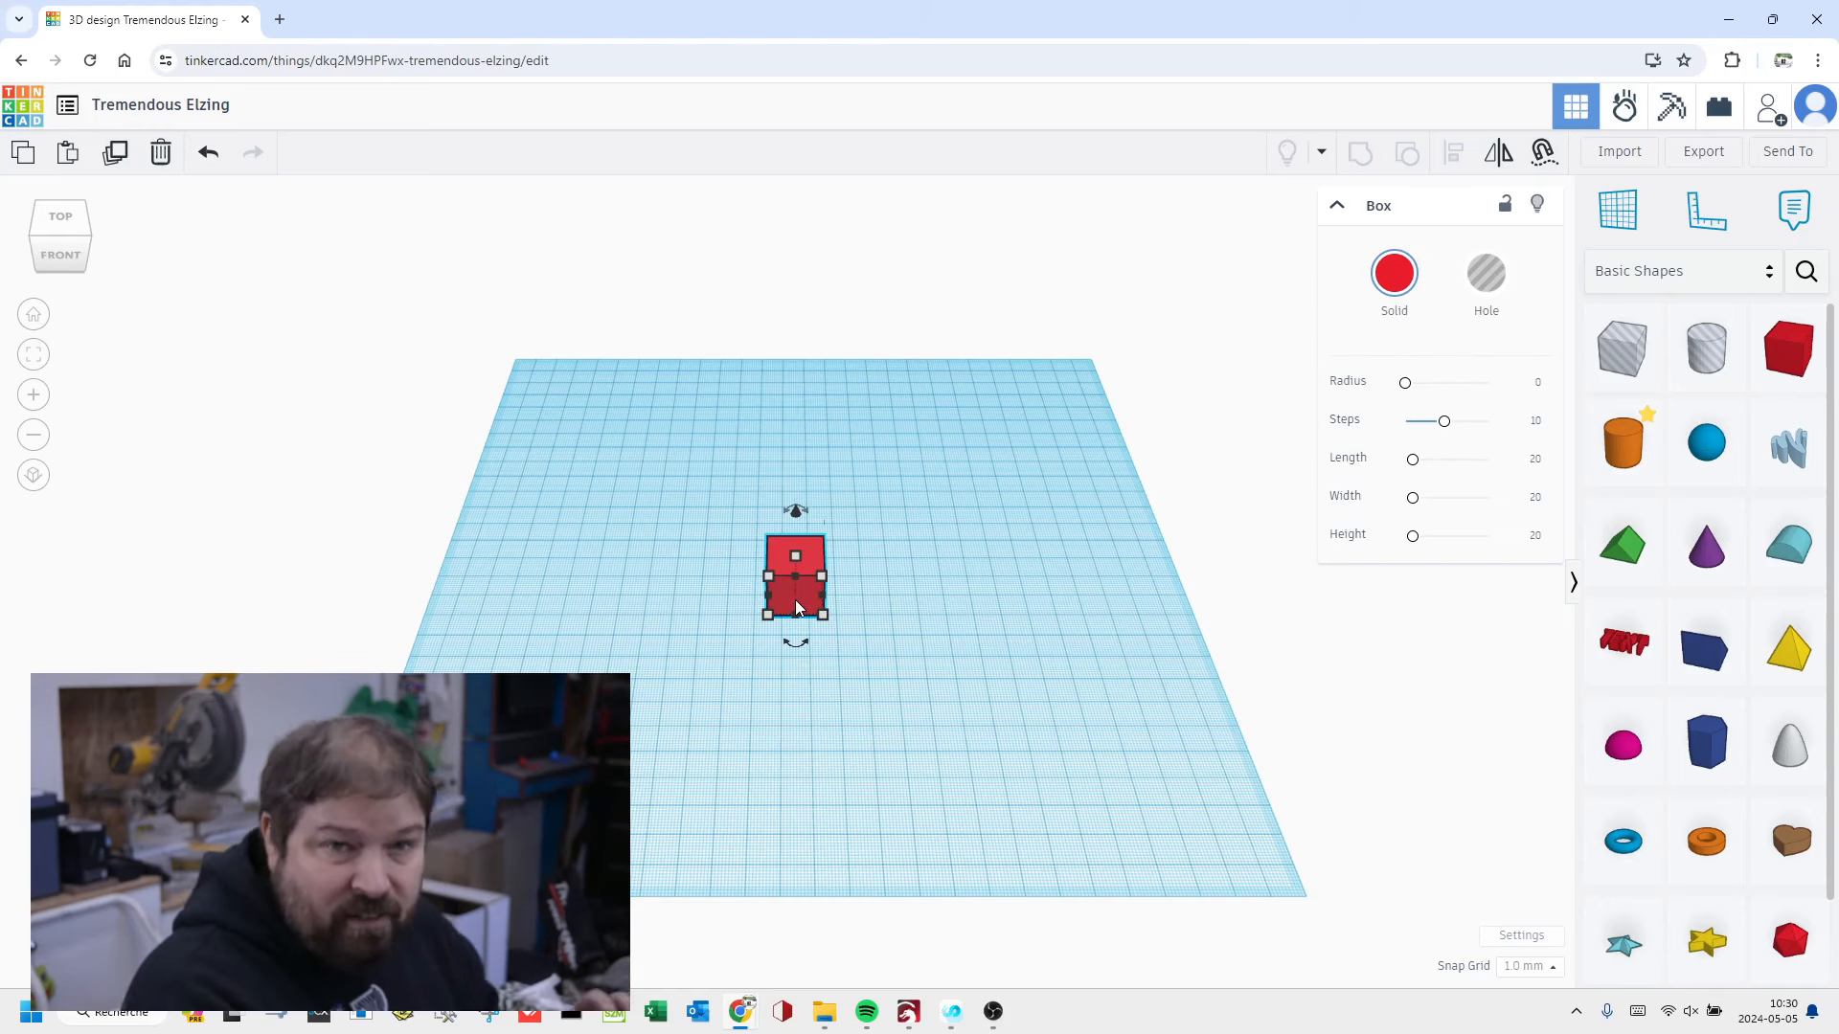
mouse_move(817, 617)
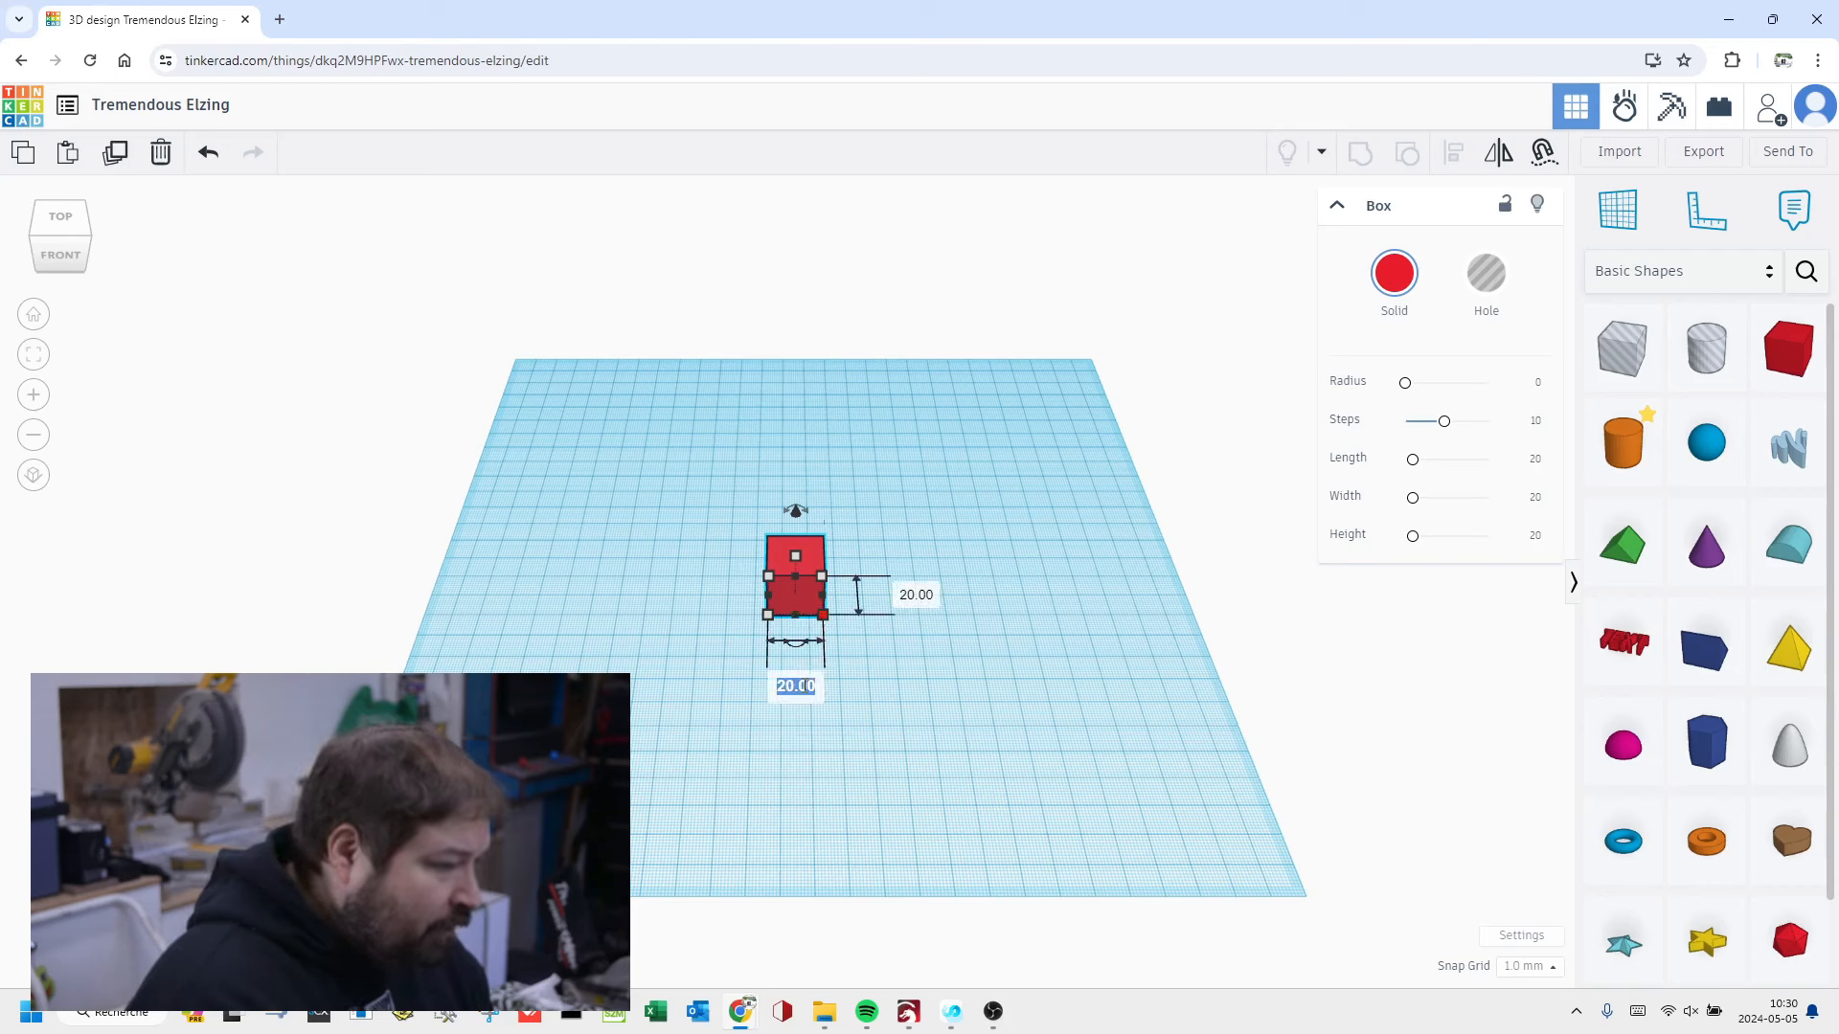
type("19")
key("Return")
left_click(904, 594)
type("50")
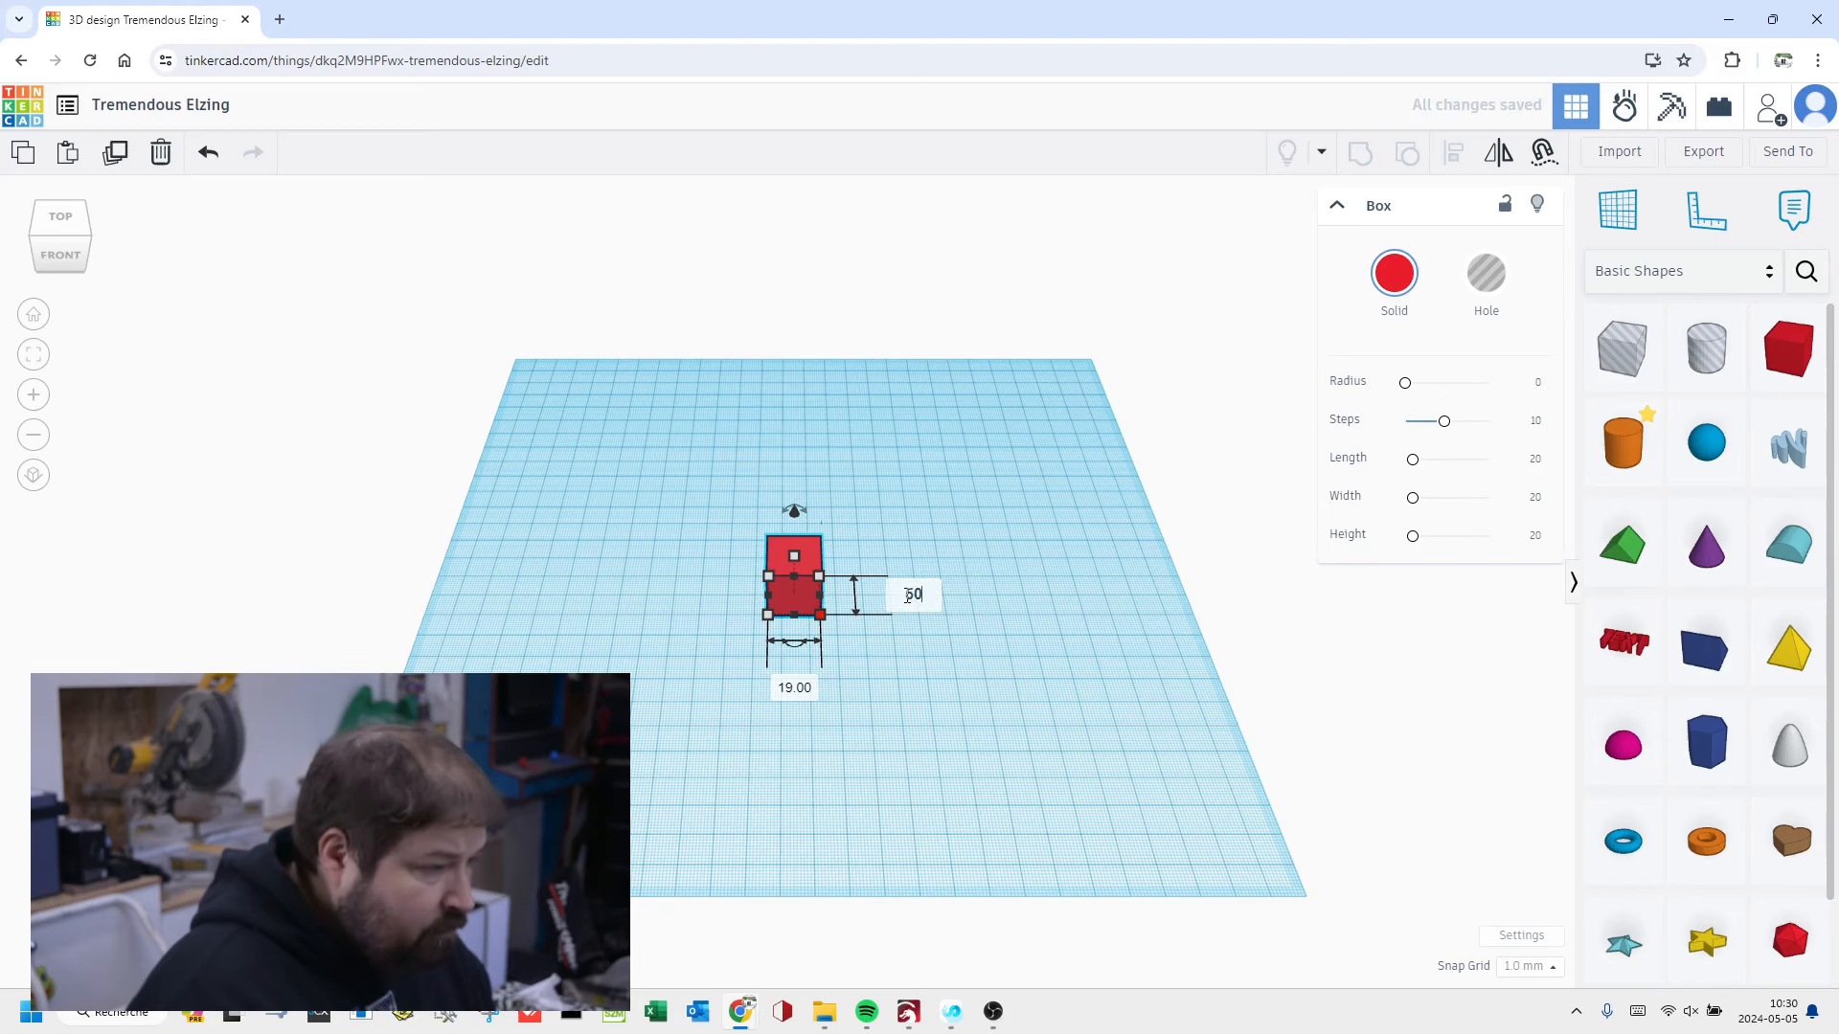
key("Return")
Step: Set the red box's height to 13 mm
left_click(764, 656)
left_click(776, 645)
left_click(766, 649)
middle_click_drag(766, 649, 796, 578)
right_click_drag(796, 579, 775, 533)
left_click(796, 521)
mouse_move(794, 473)
left_click(907, 500)
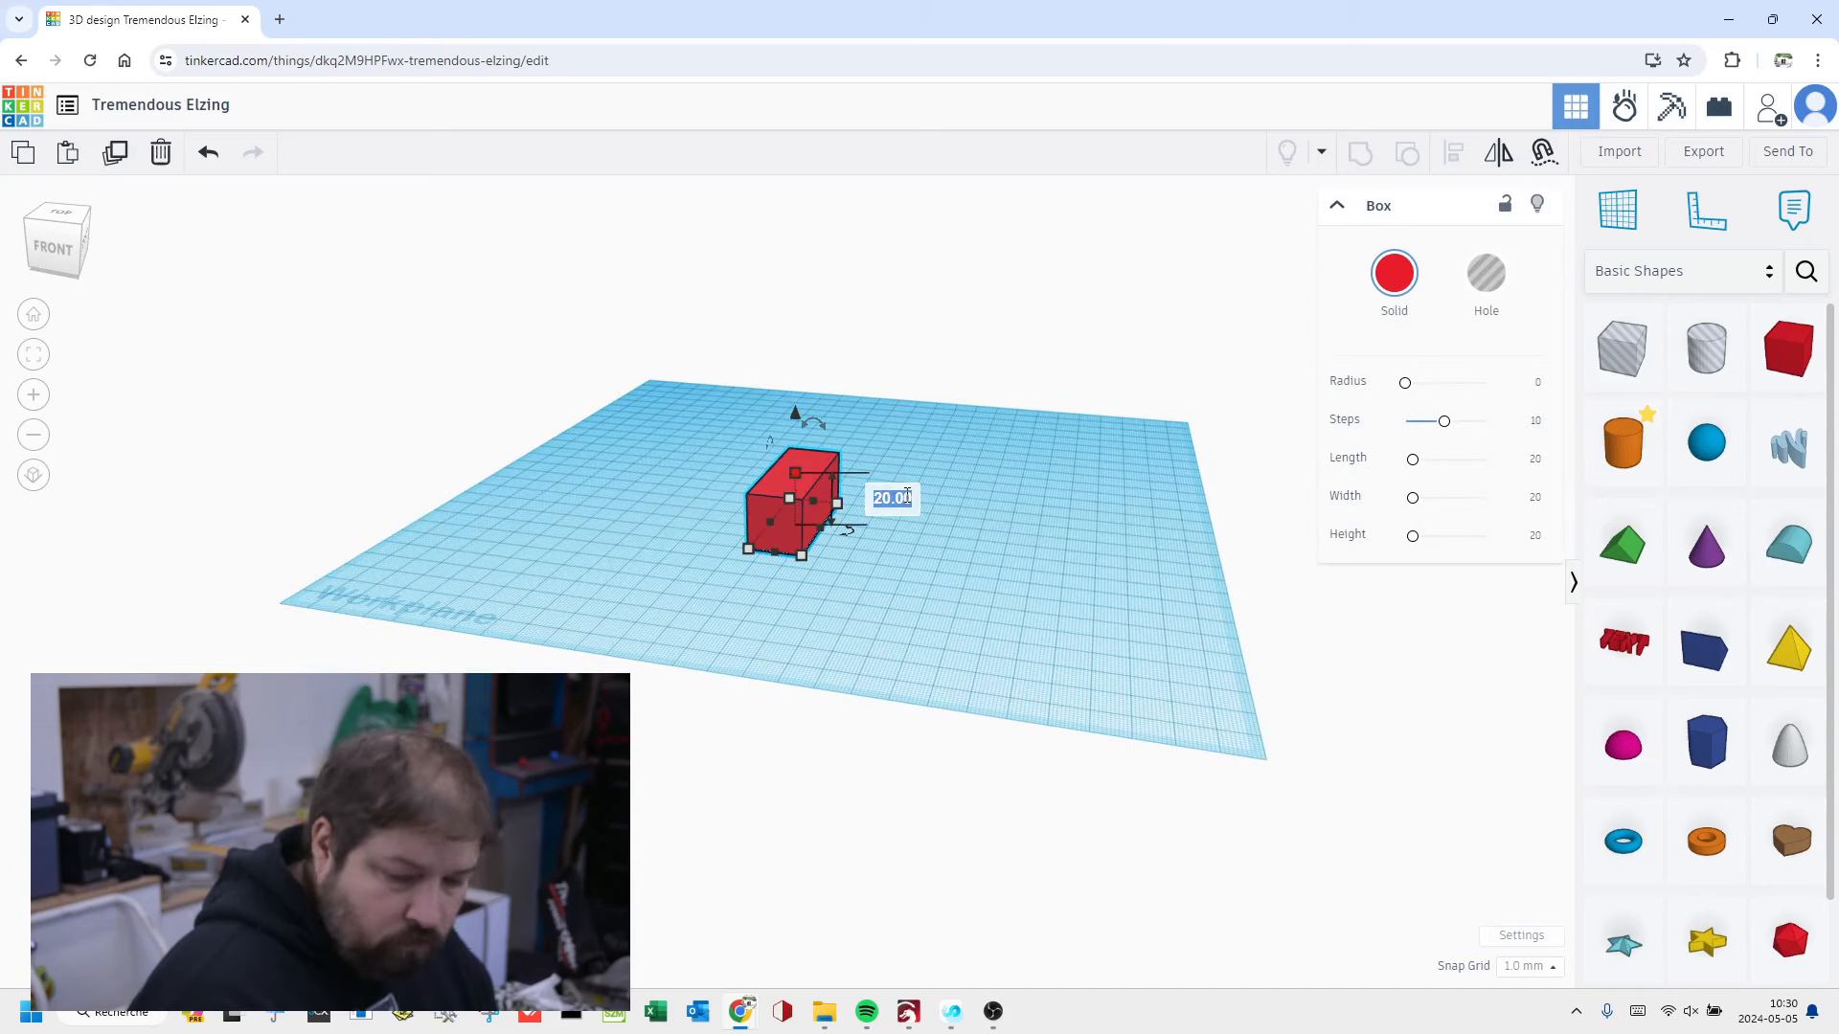
type("13")
key("Return")
Step: Place a hole box beside the red box and set its height to 7 mm
right_click_drag(748, 508, 665, 534)
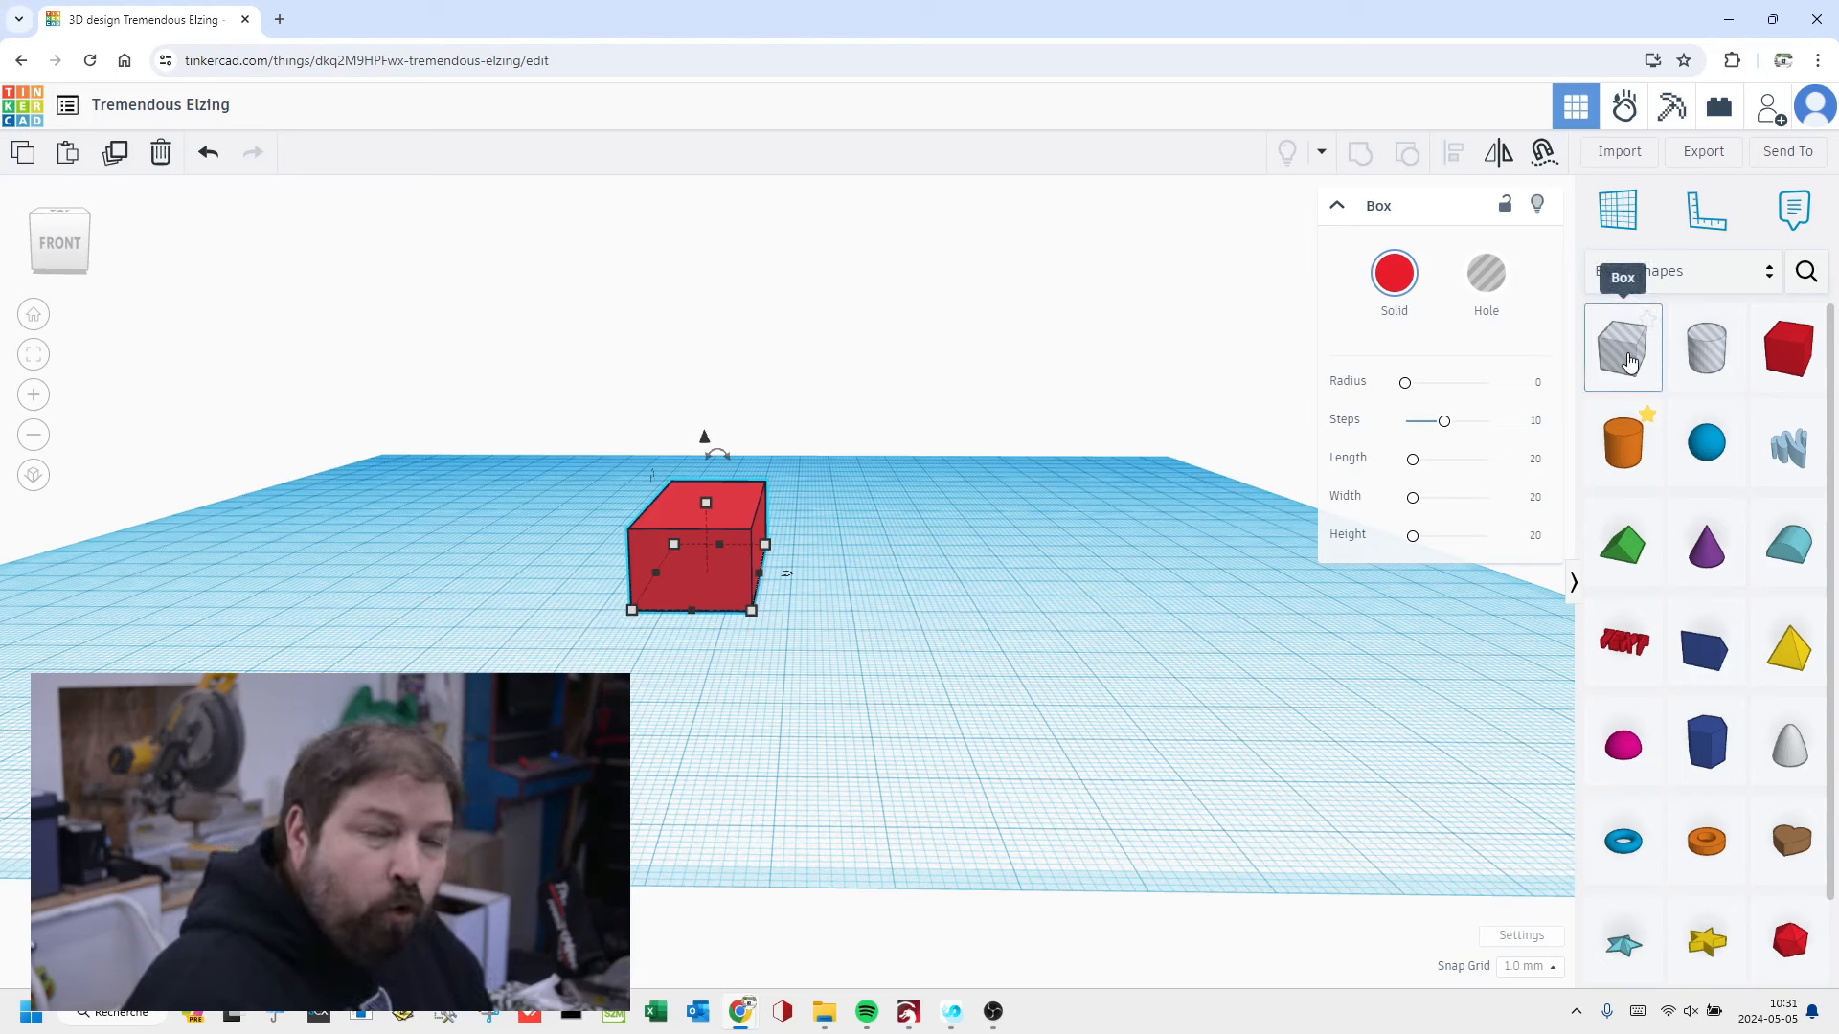
left_click_drag(1629, 361, 918, 583)
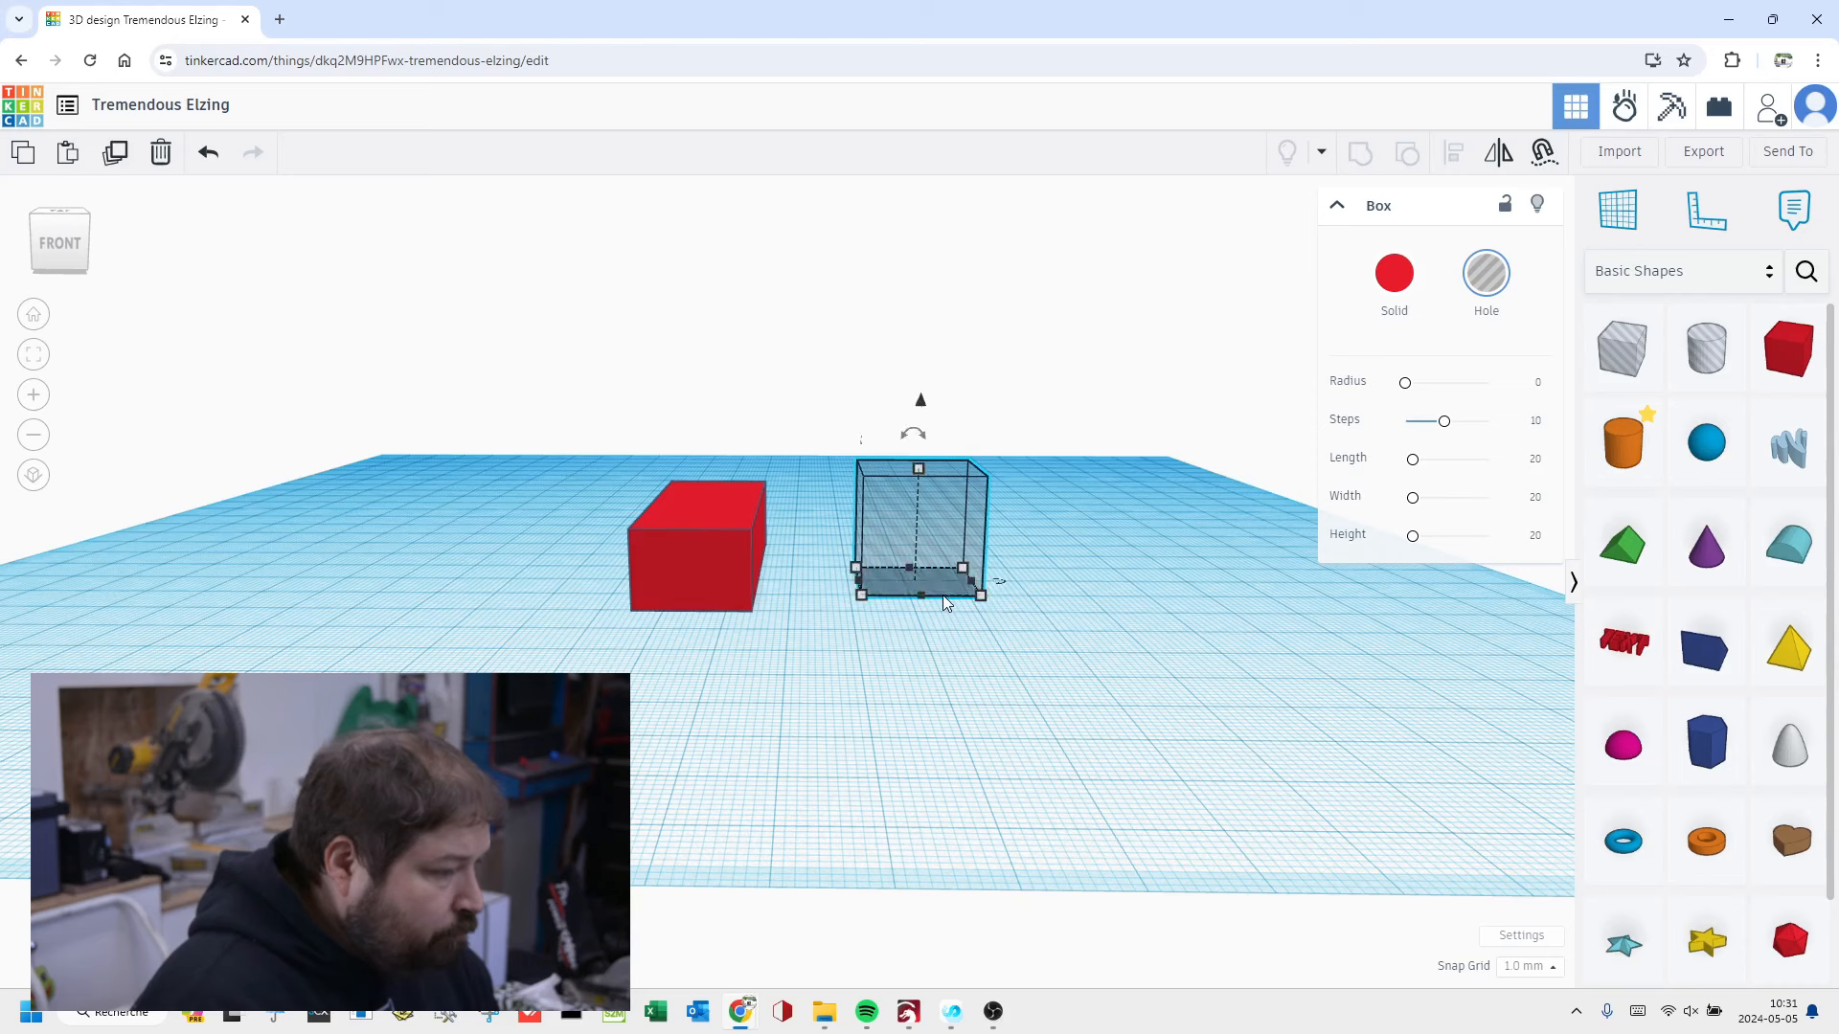
mouse_move(917, 472)
left_click(1021, 527)
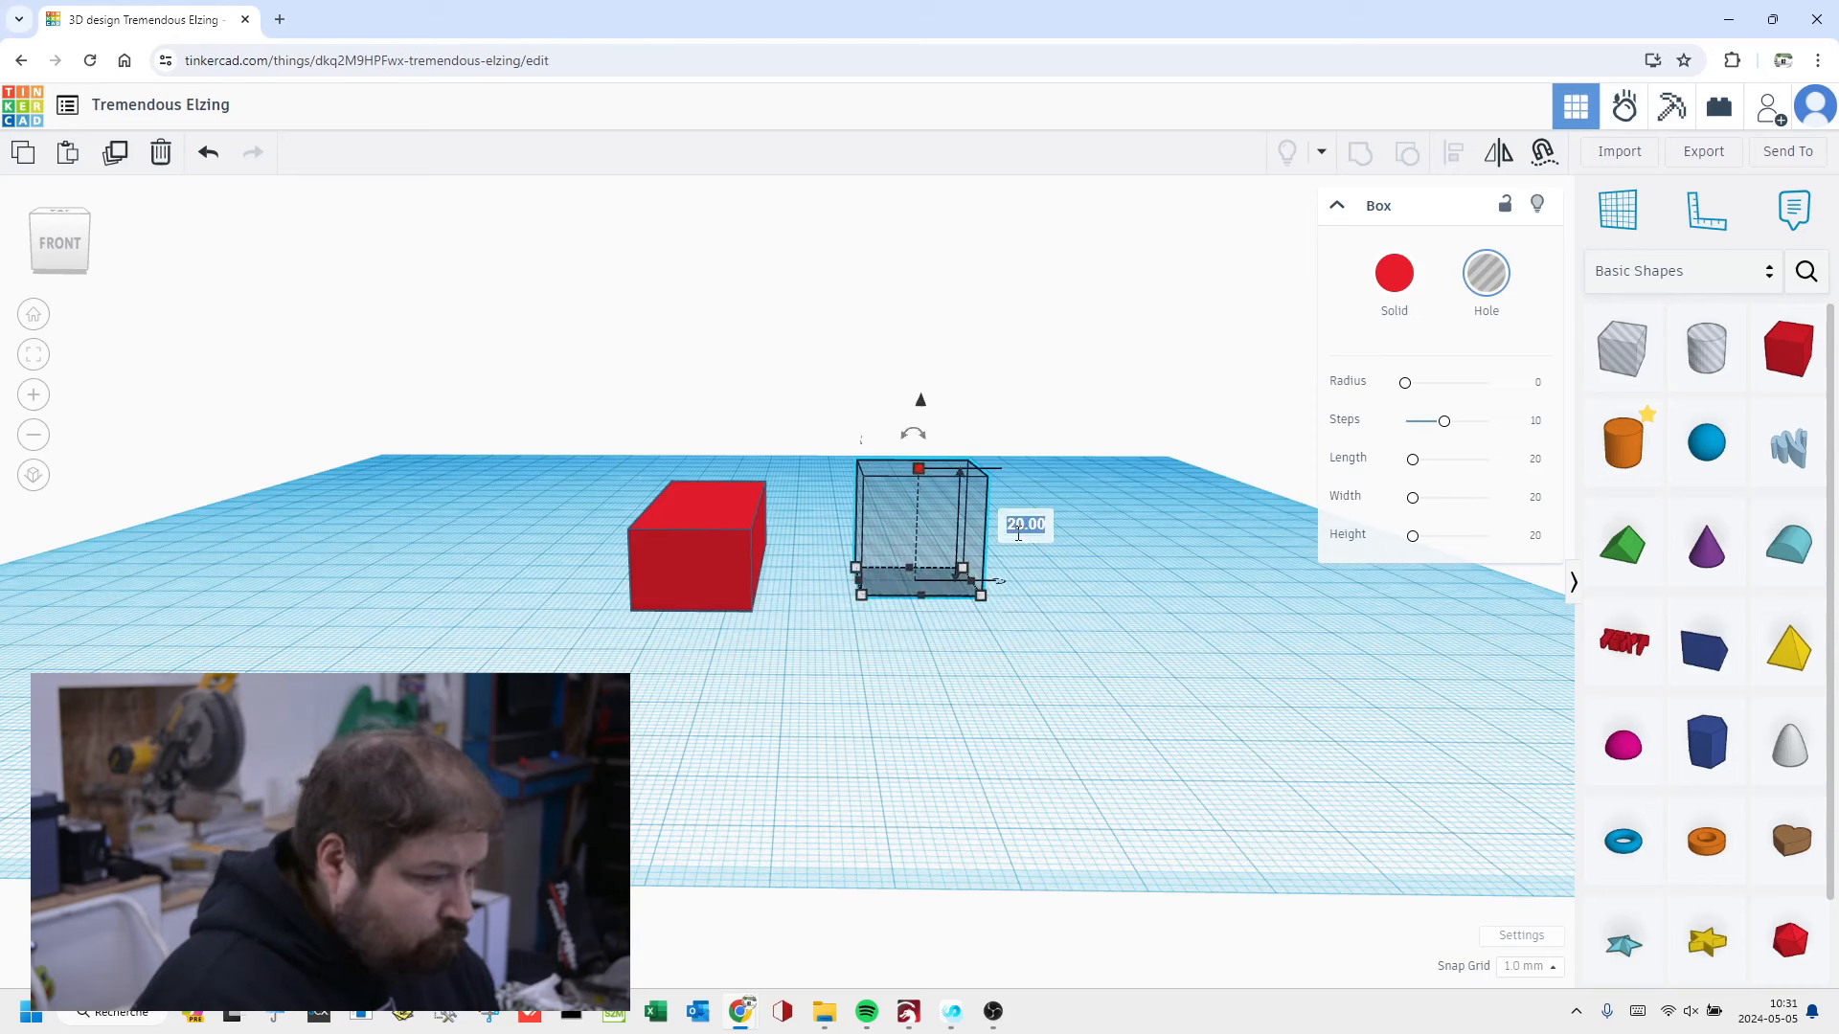
type("6")
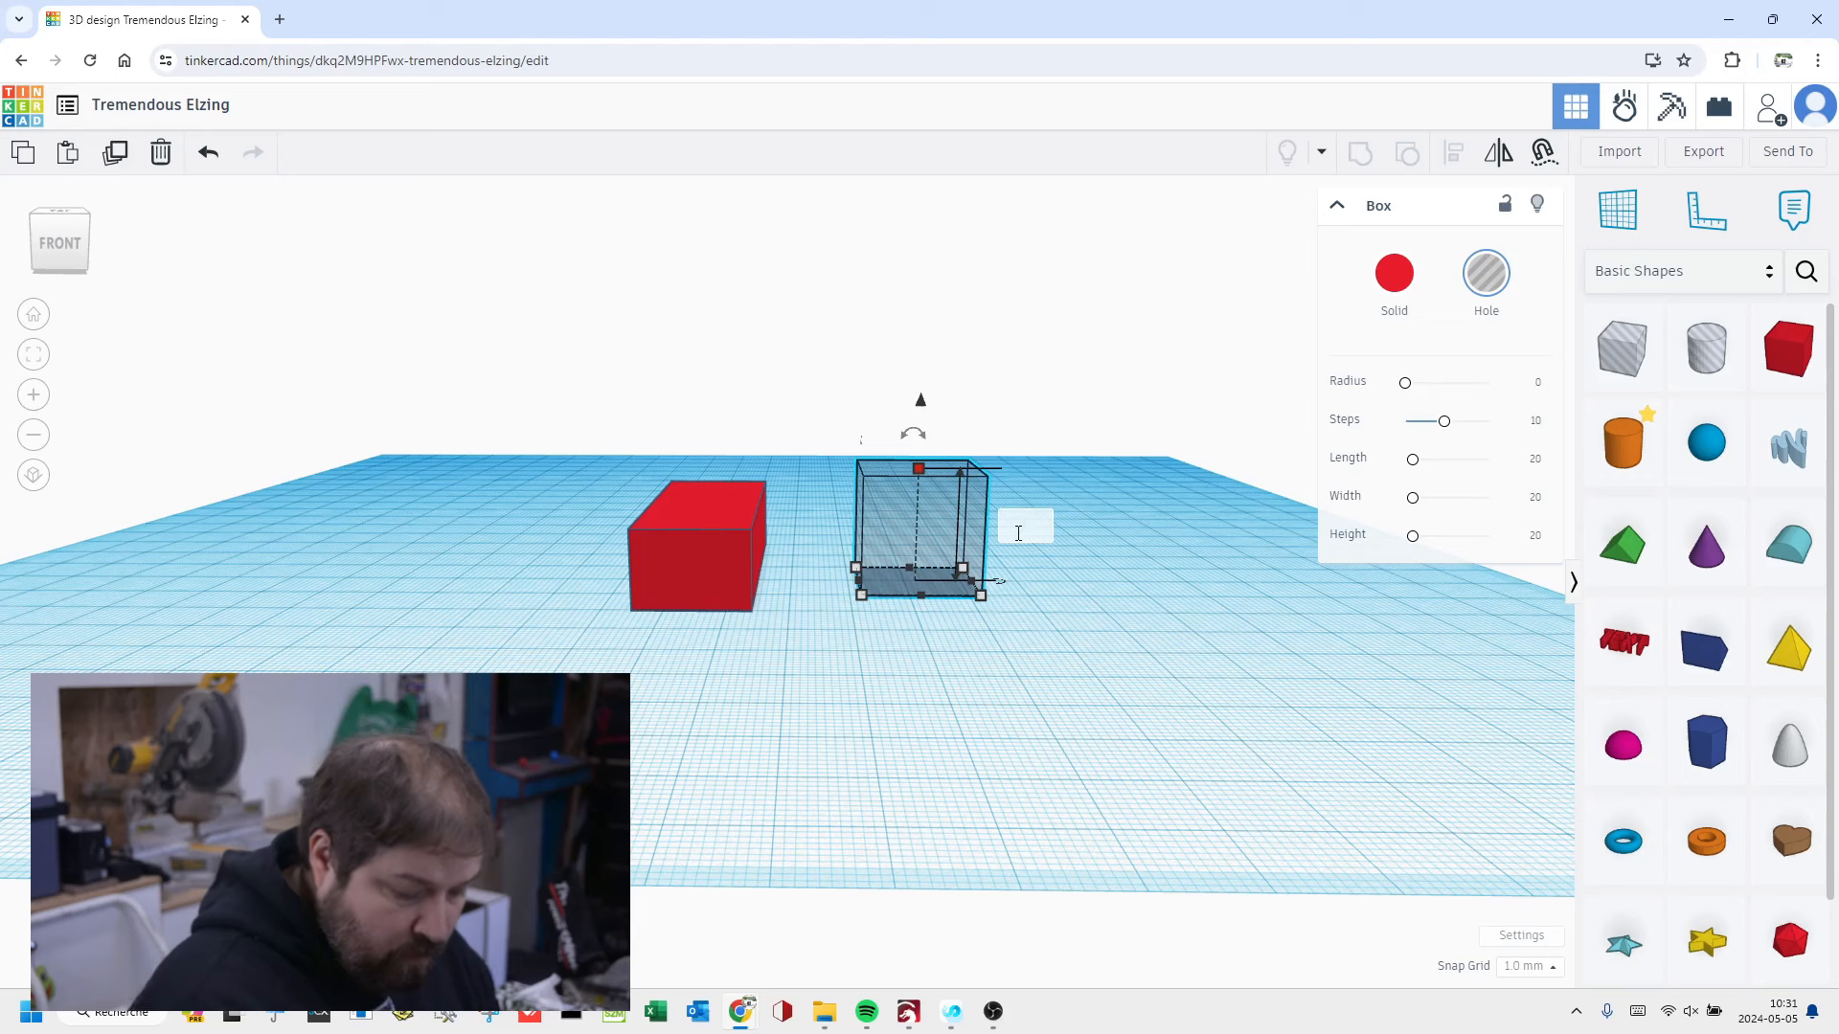
key("Return")
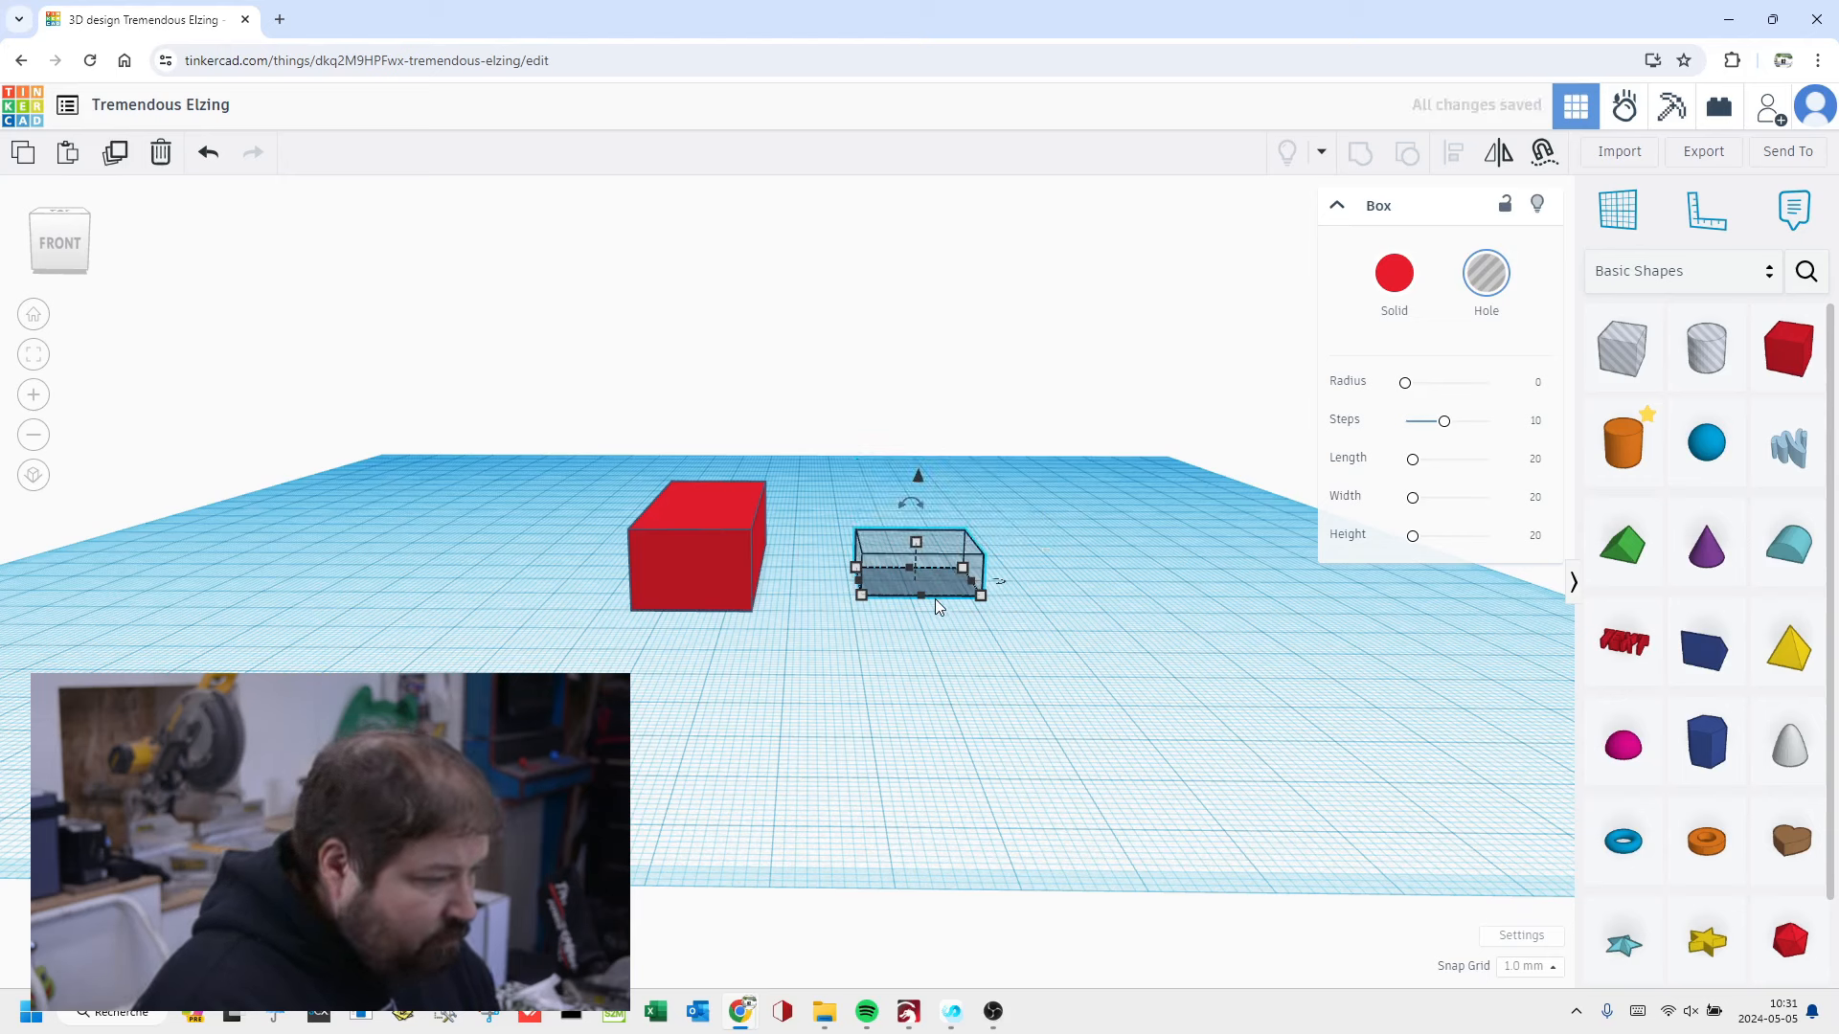
Step: Set the hole box's width to 13 mm and its length to 60 mm
left_click(872, 598)
left_click(861, 580)
left_click(935, 627)
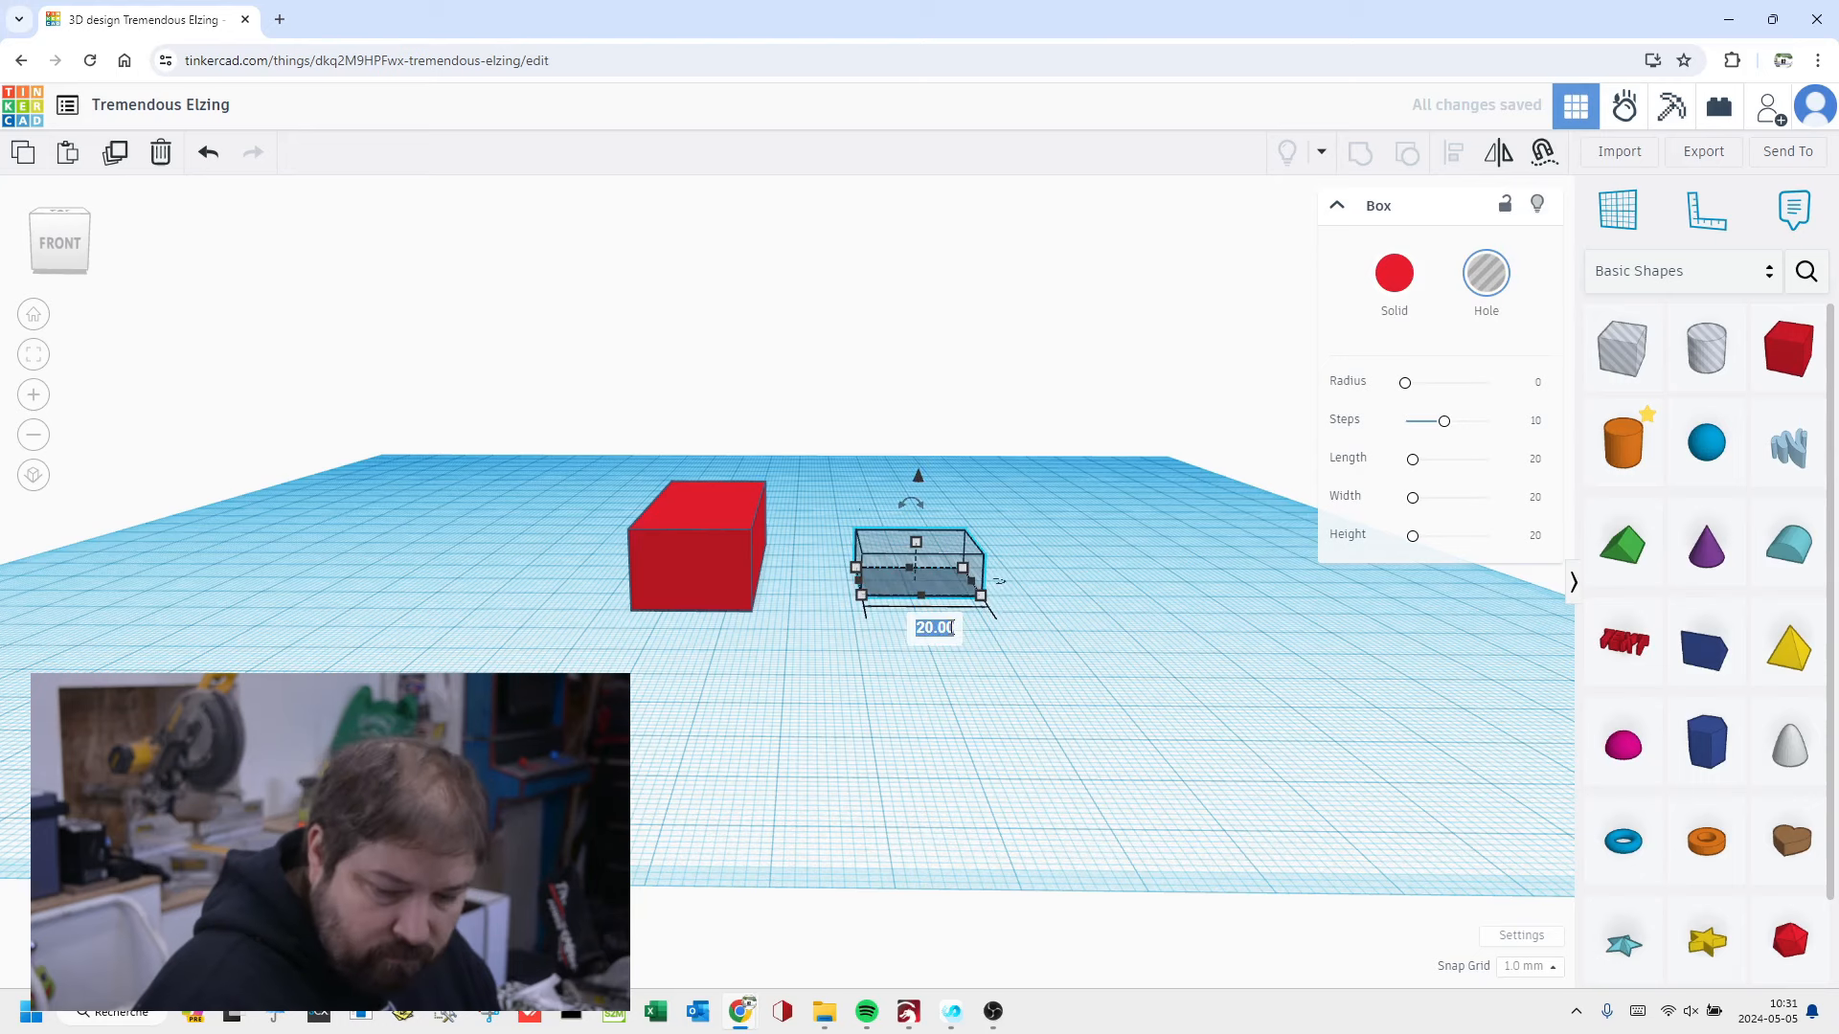
type("13")
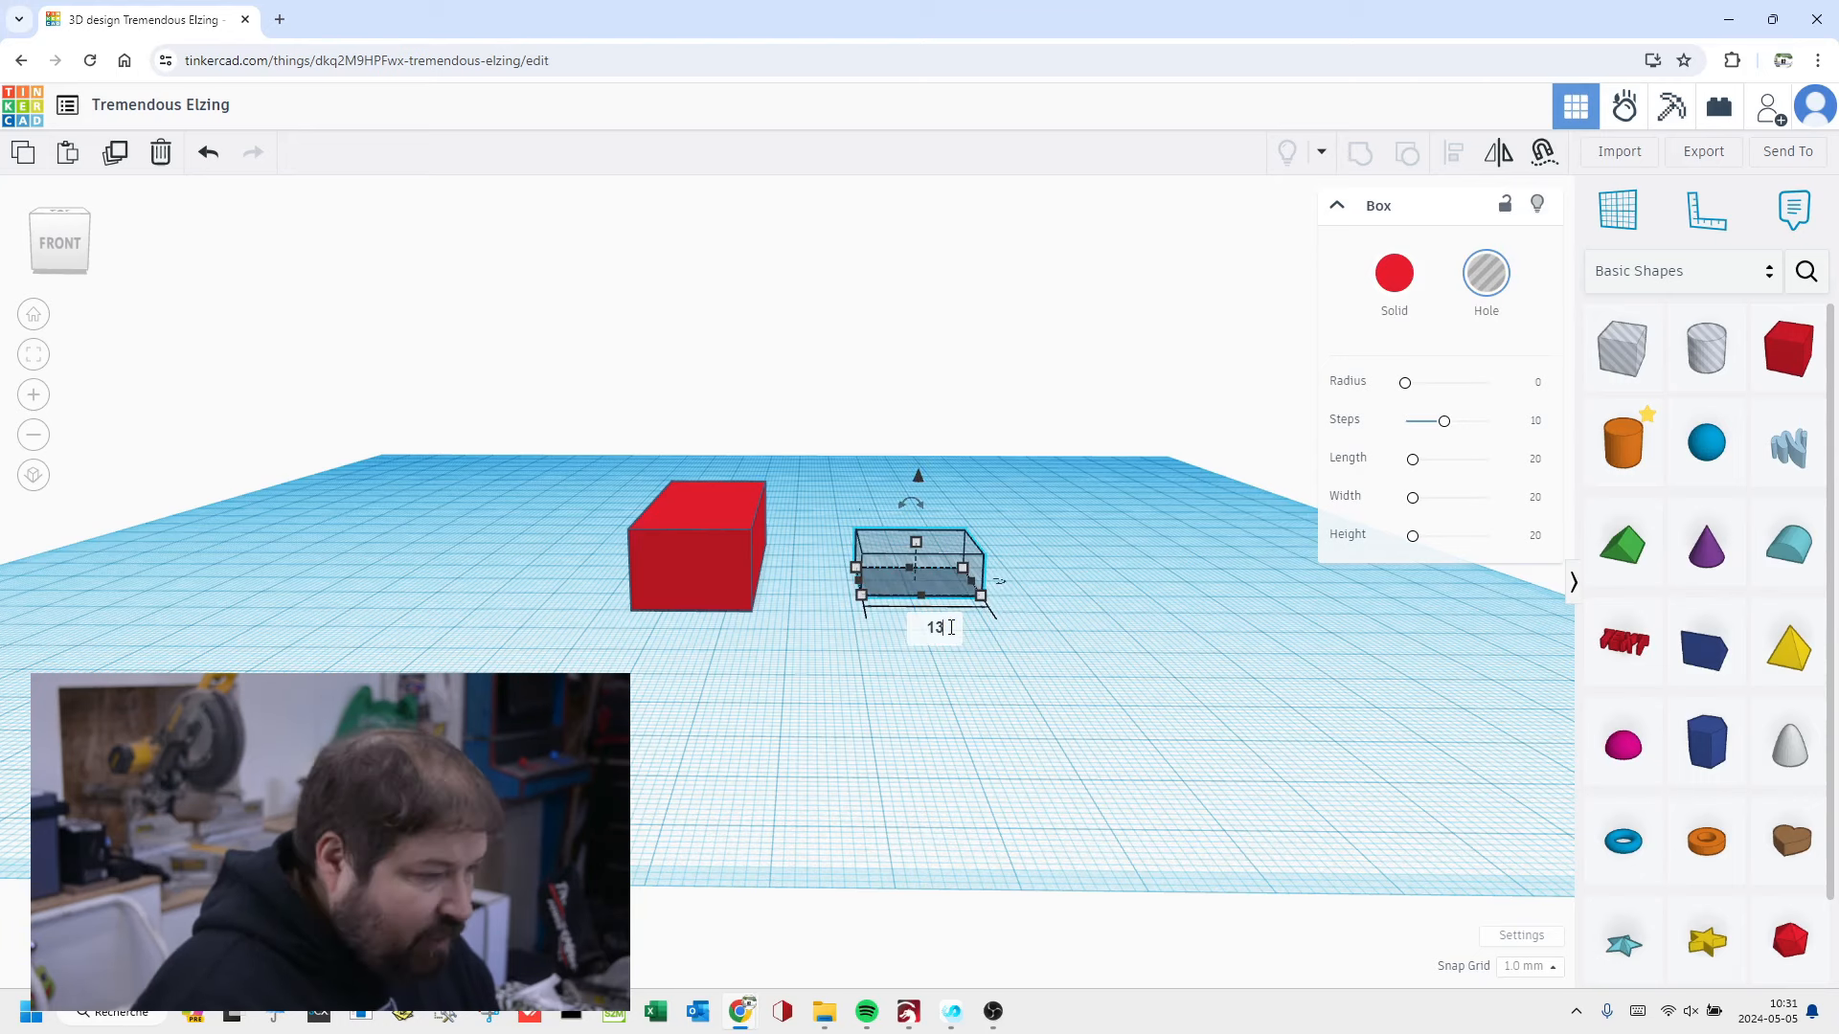
key("Return")
right_click_drag(1031, 583, 803, 602)
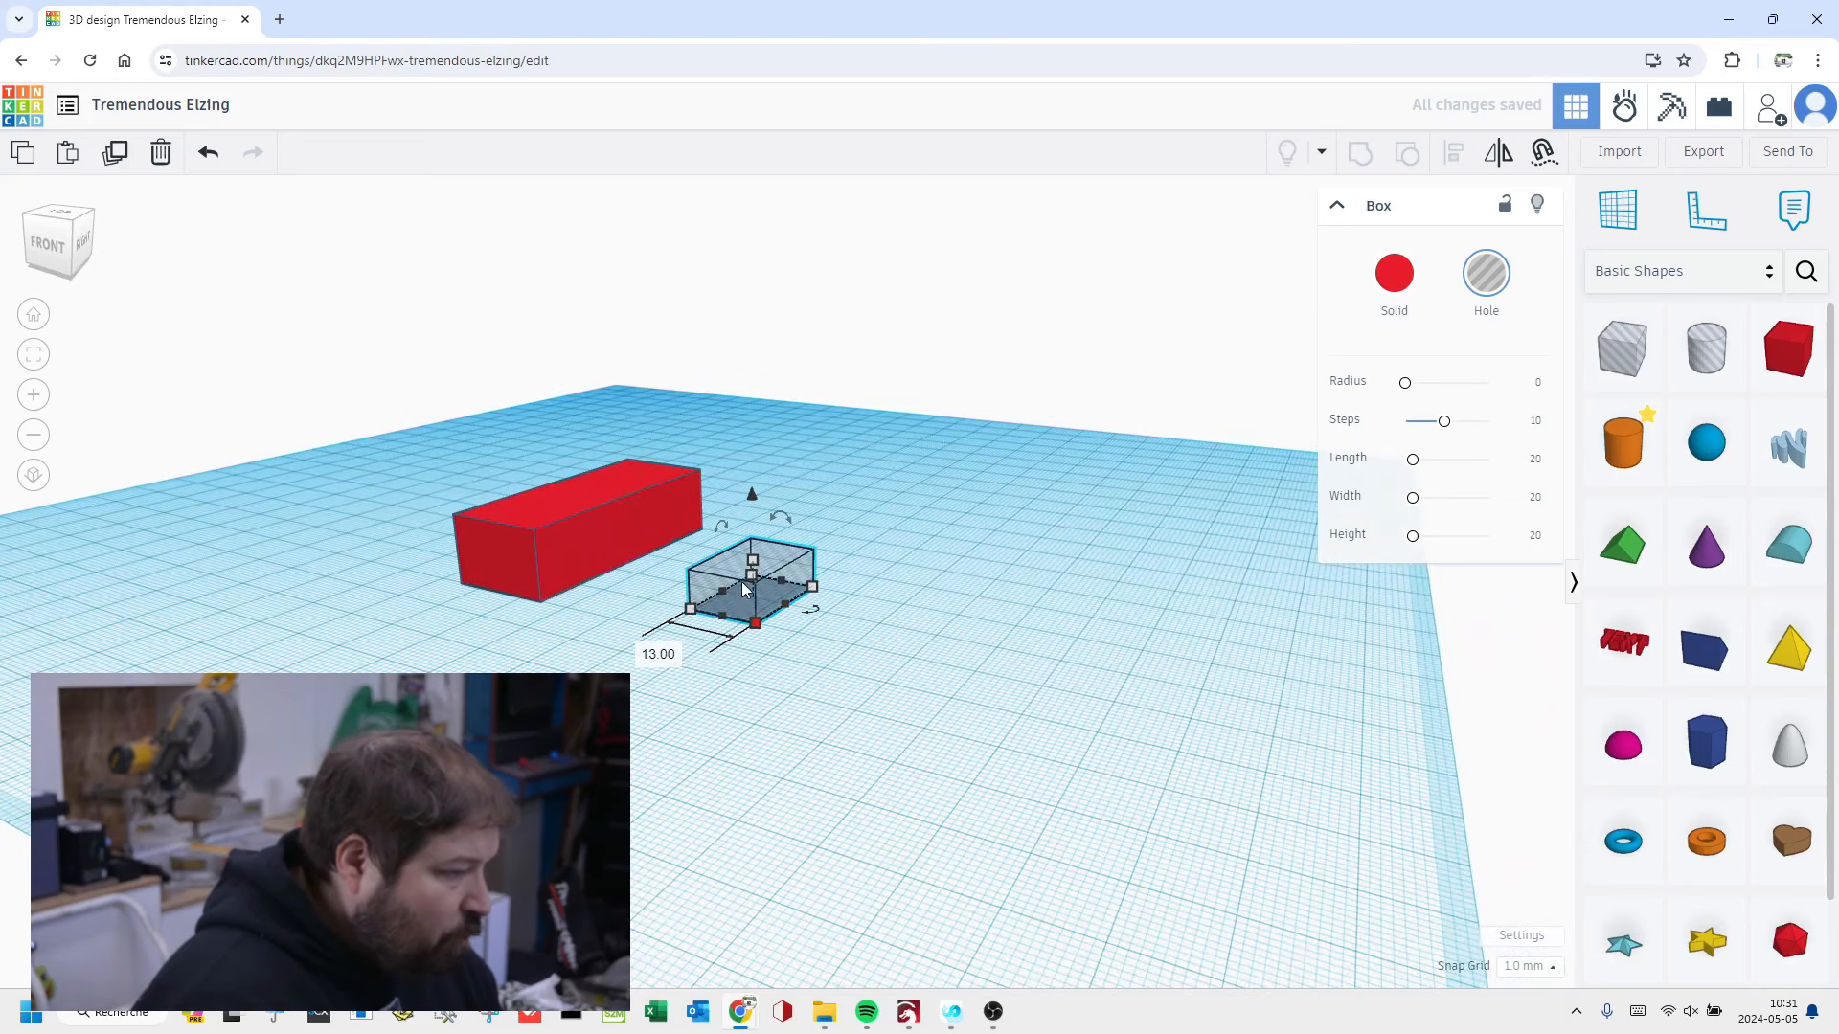
mouse_move(756, 623)
left_click(891, 622)
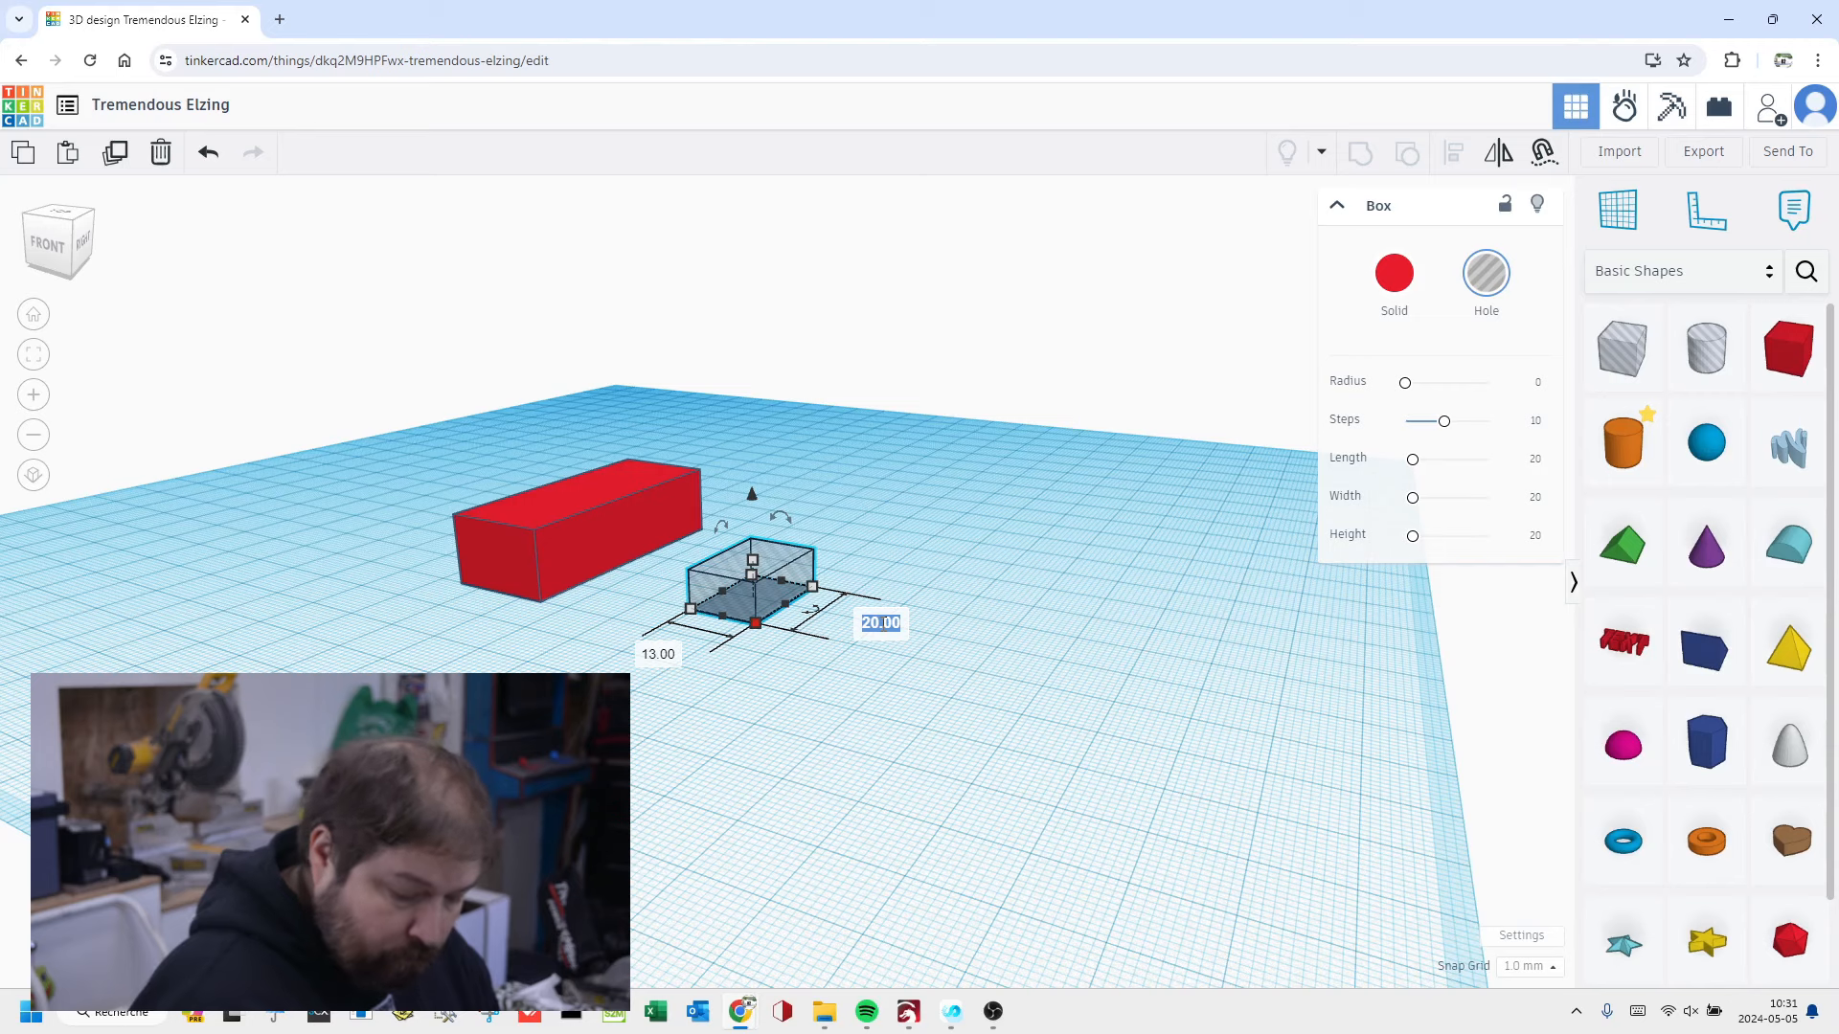
type("60")
key("Return")
Step: Align the red box and the hole box so they are centred on each other in width and length
key("f")
right_click_drag(906, 592, 991, 541)
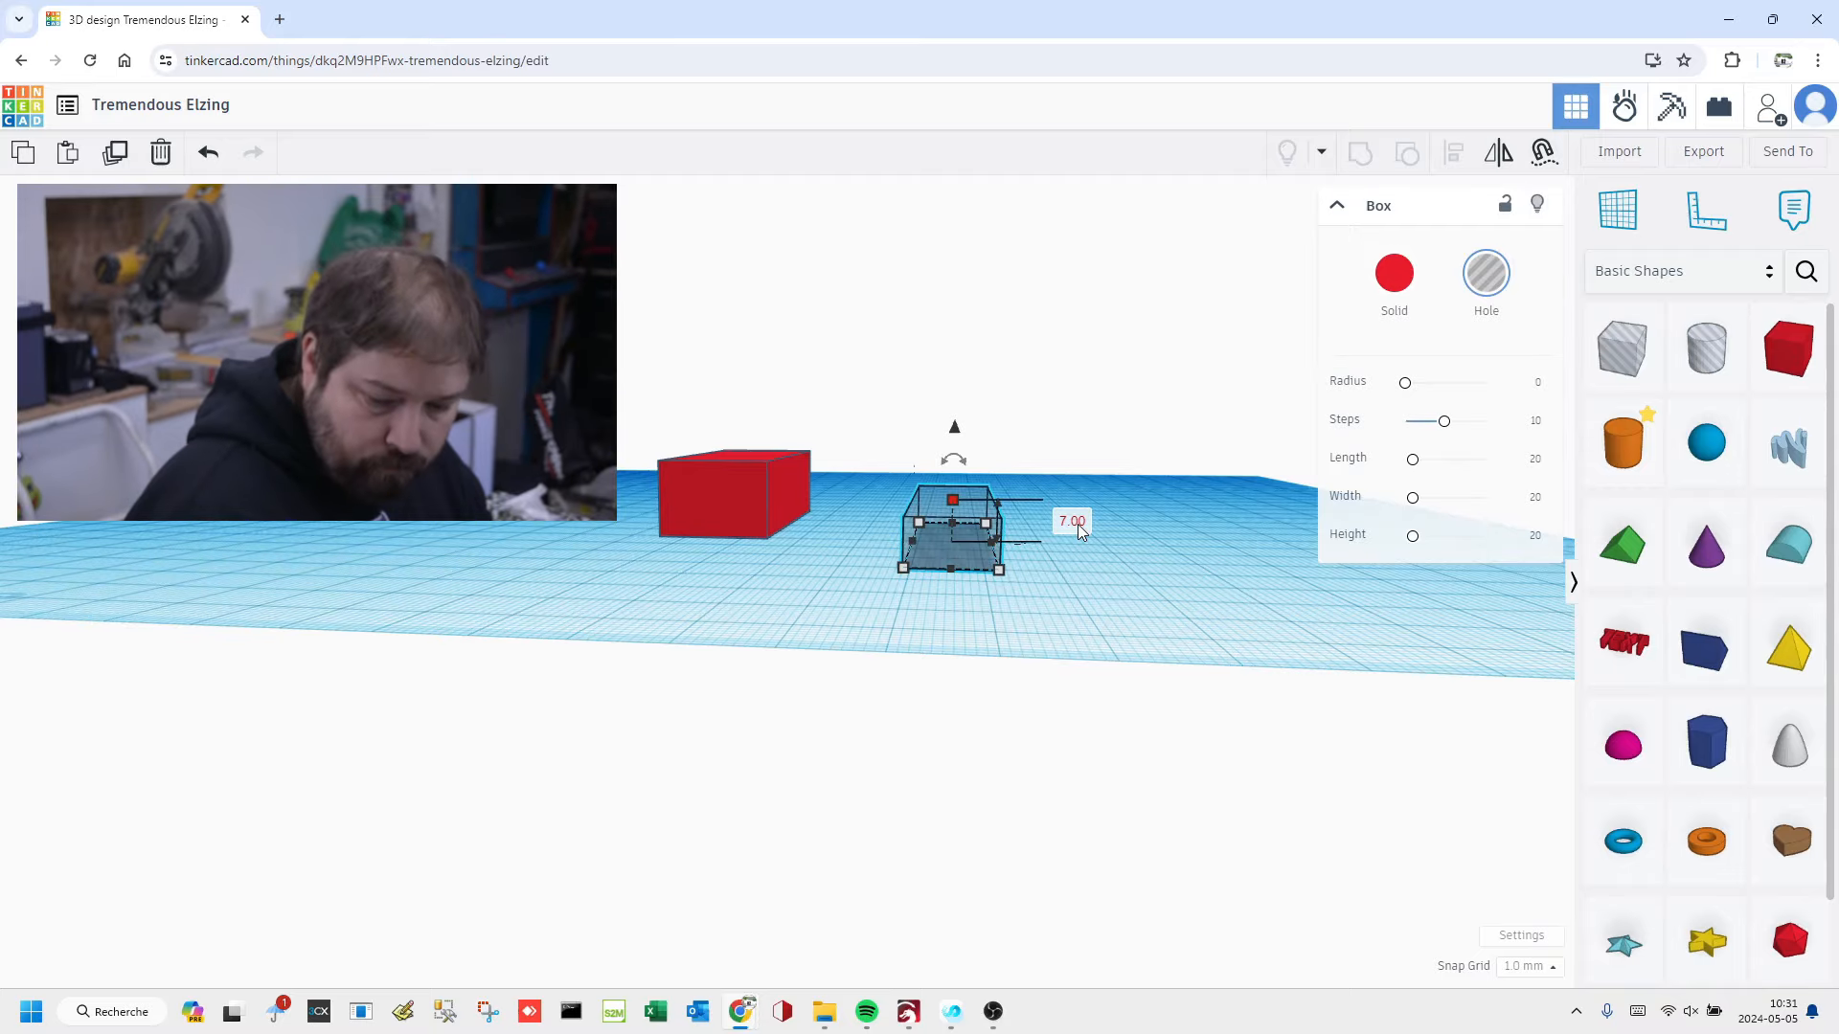
right_click_drag(925, 542, 719, 635)
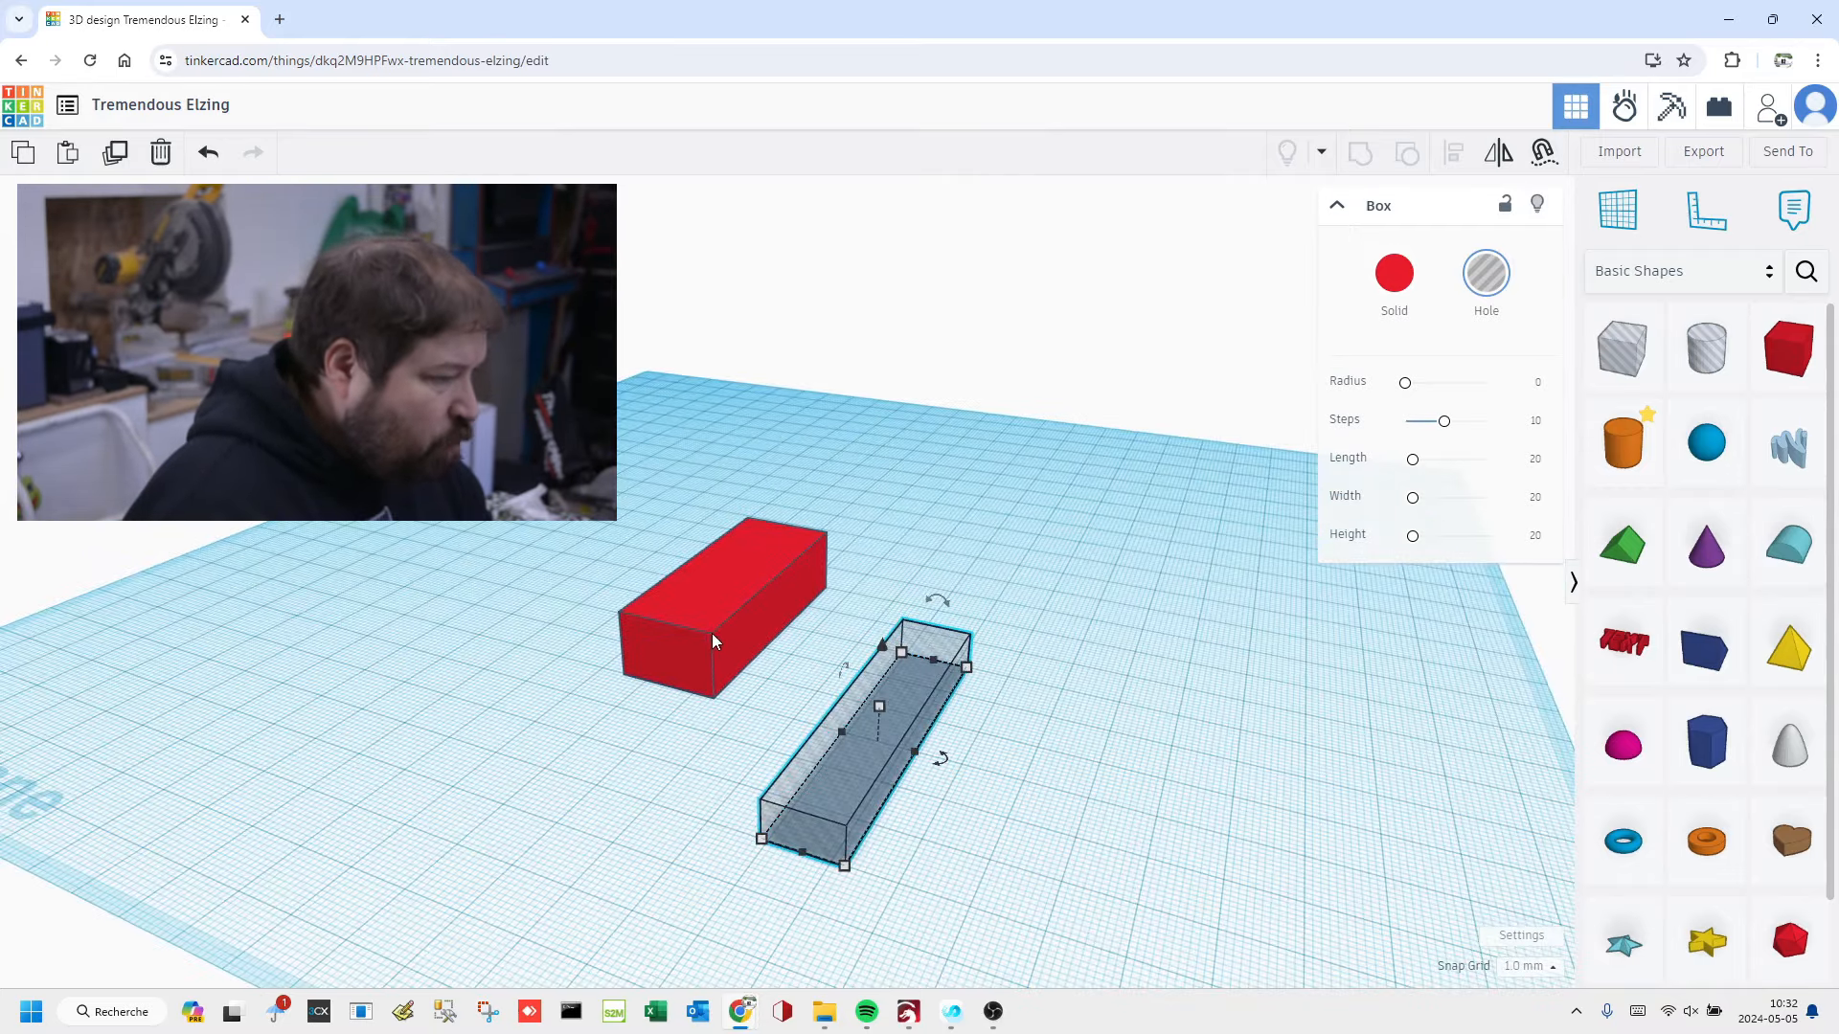
left_click(710, 634)
left_click(839, 715, "shift")
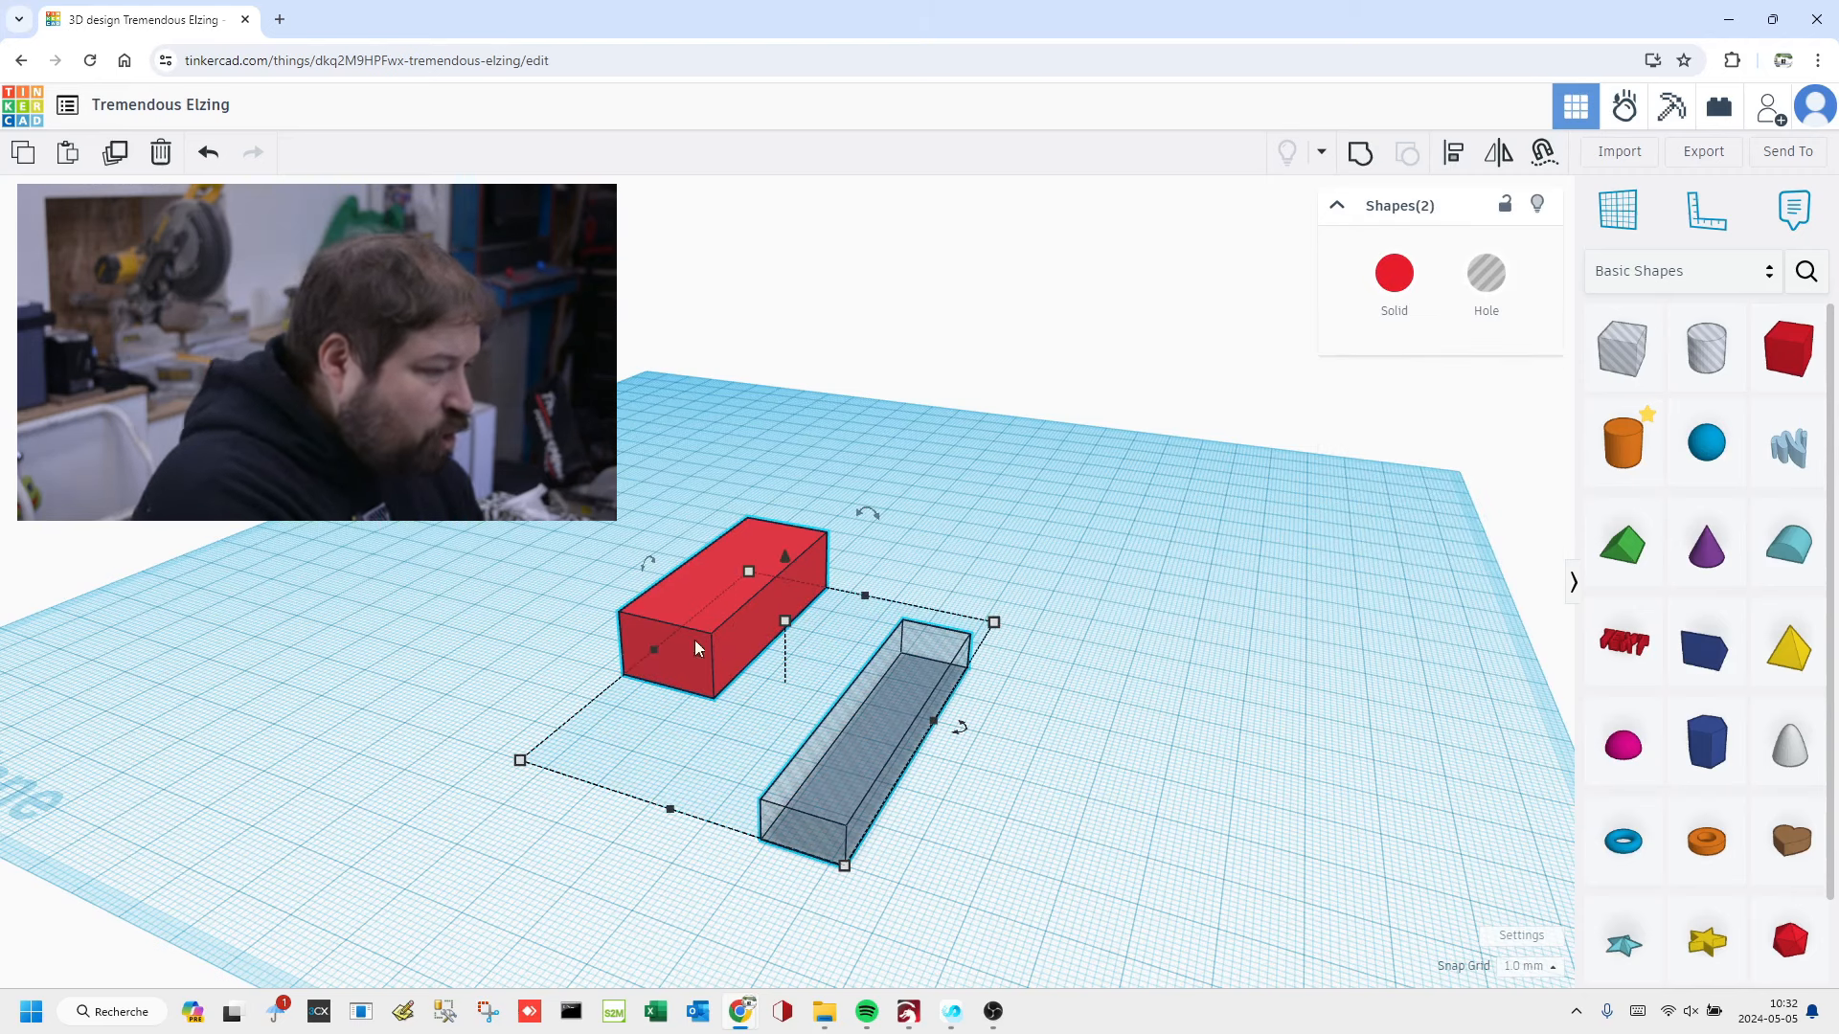
left_click(1455, 155)
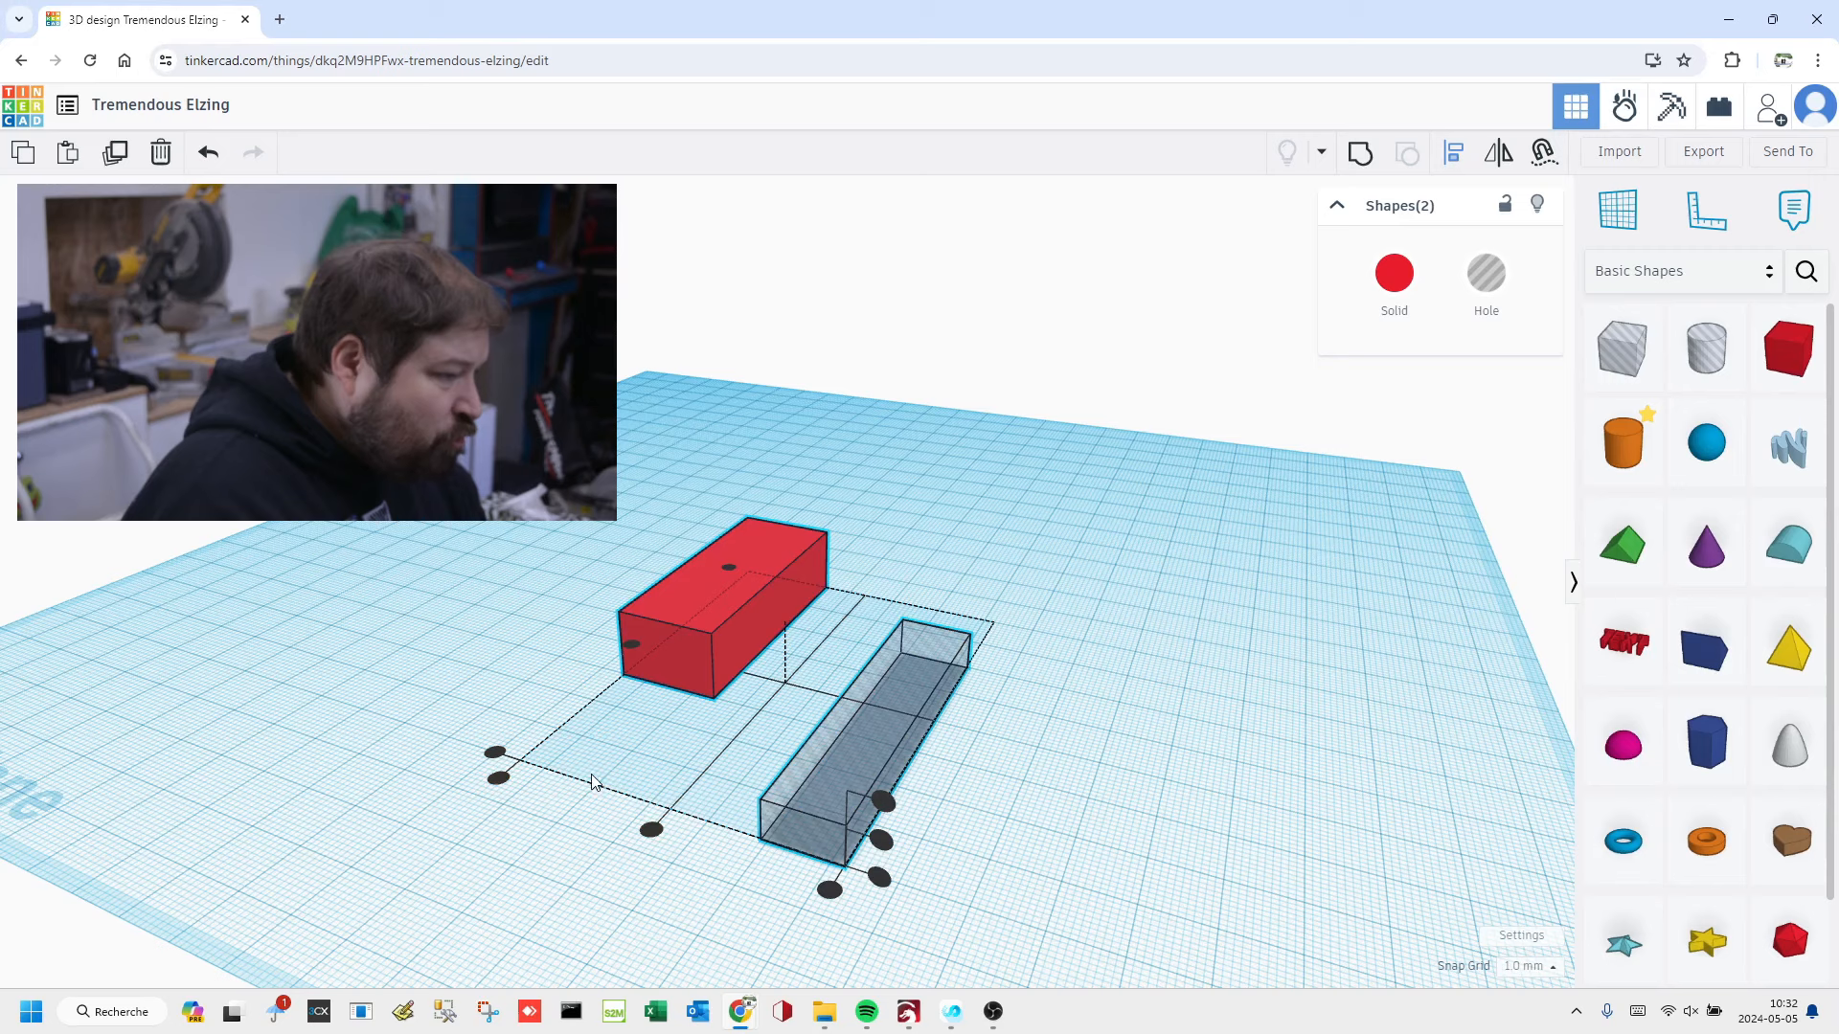
left_click(652, 831)
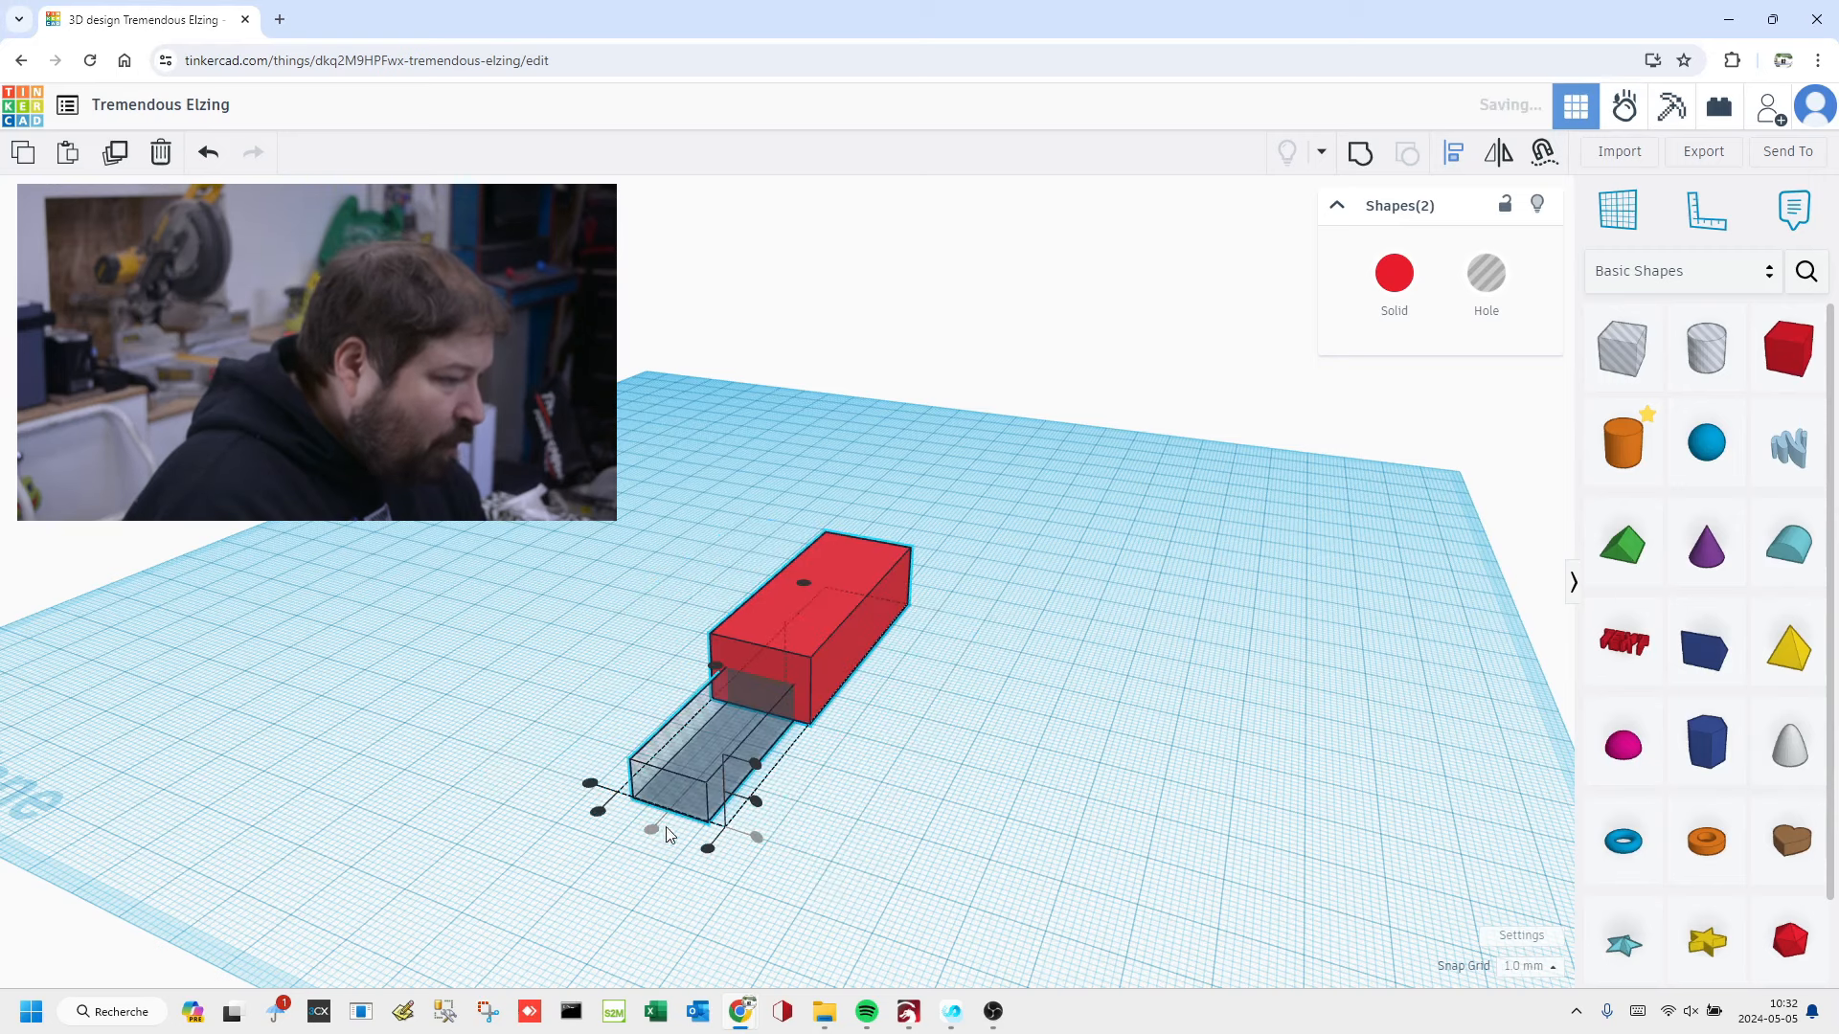
right_click_drag(871, 772, 796, 770)
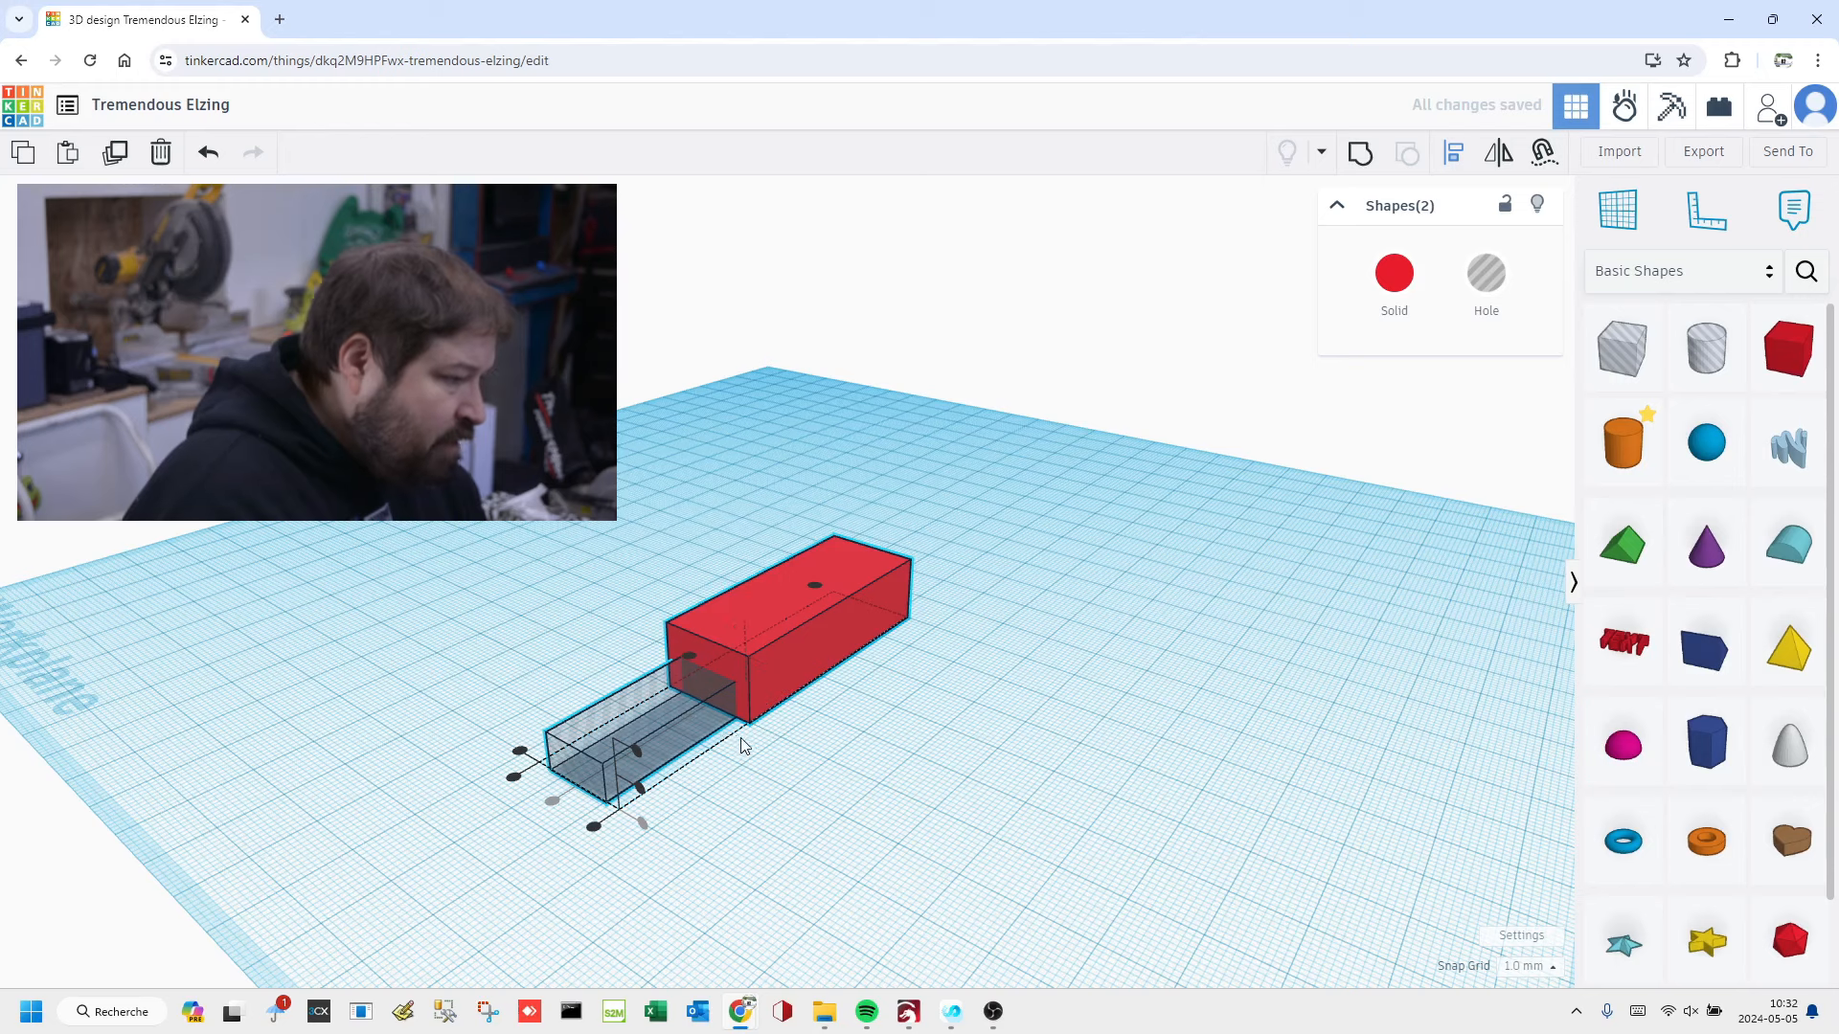
right_click_drag(647, 683, 816, 674)
left_click(957, 675)
Step: Raise the hole box inside the red box to 3 mm above the workplane
left_click(793, 685)
right_click_drag(842, 549, 759, 831)
right_click_drag(810, 655, 863, 578)
mouse_move(864, 575)
left_mouse_down()
mouse_move(871, 525)
mouse_move(889, 581)
left_mouse_up()
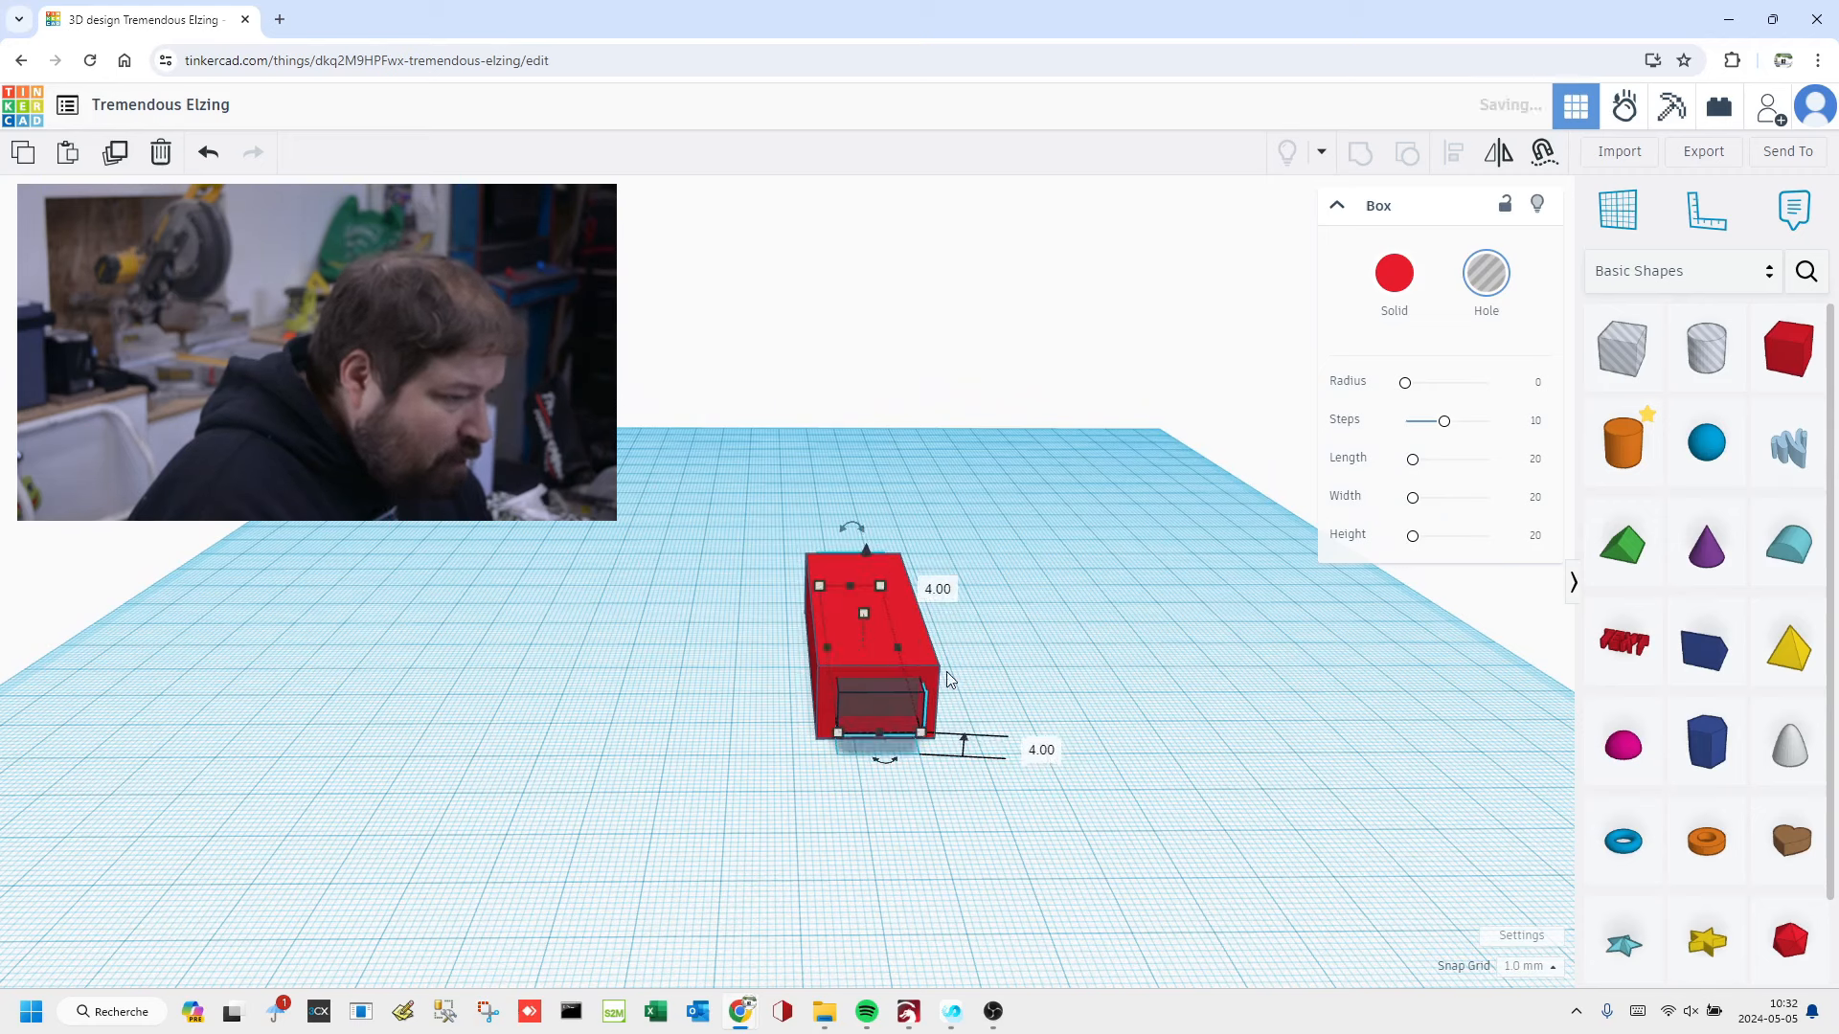
left_click(1041, 748)
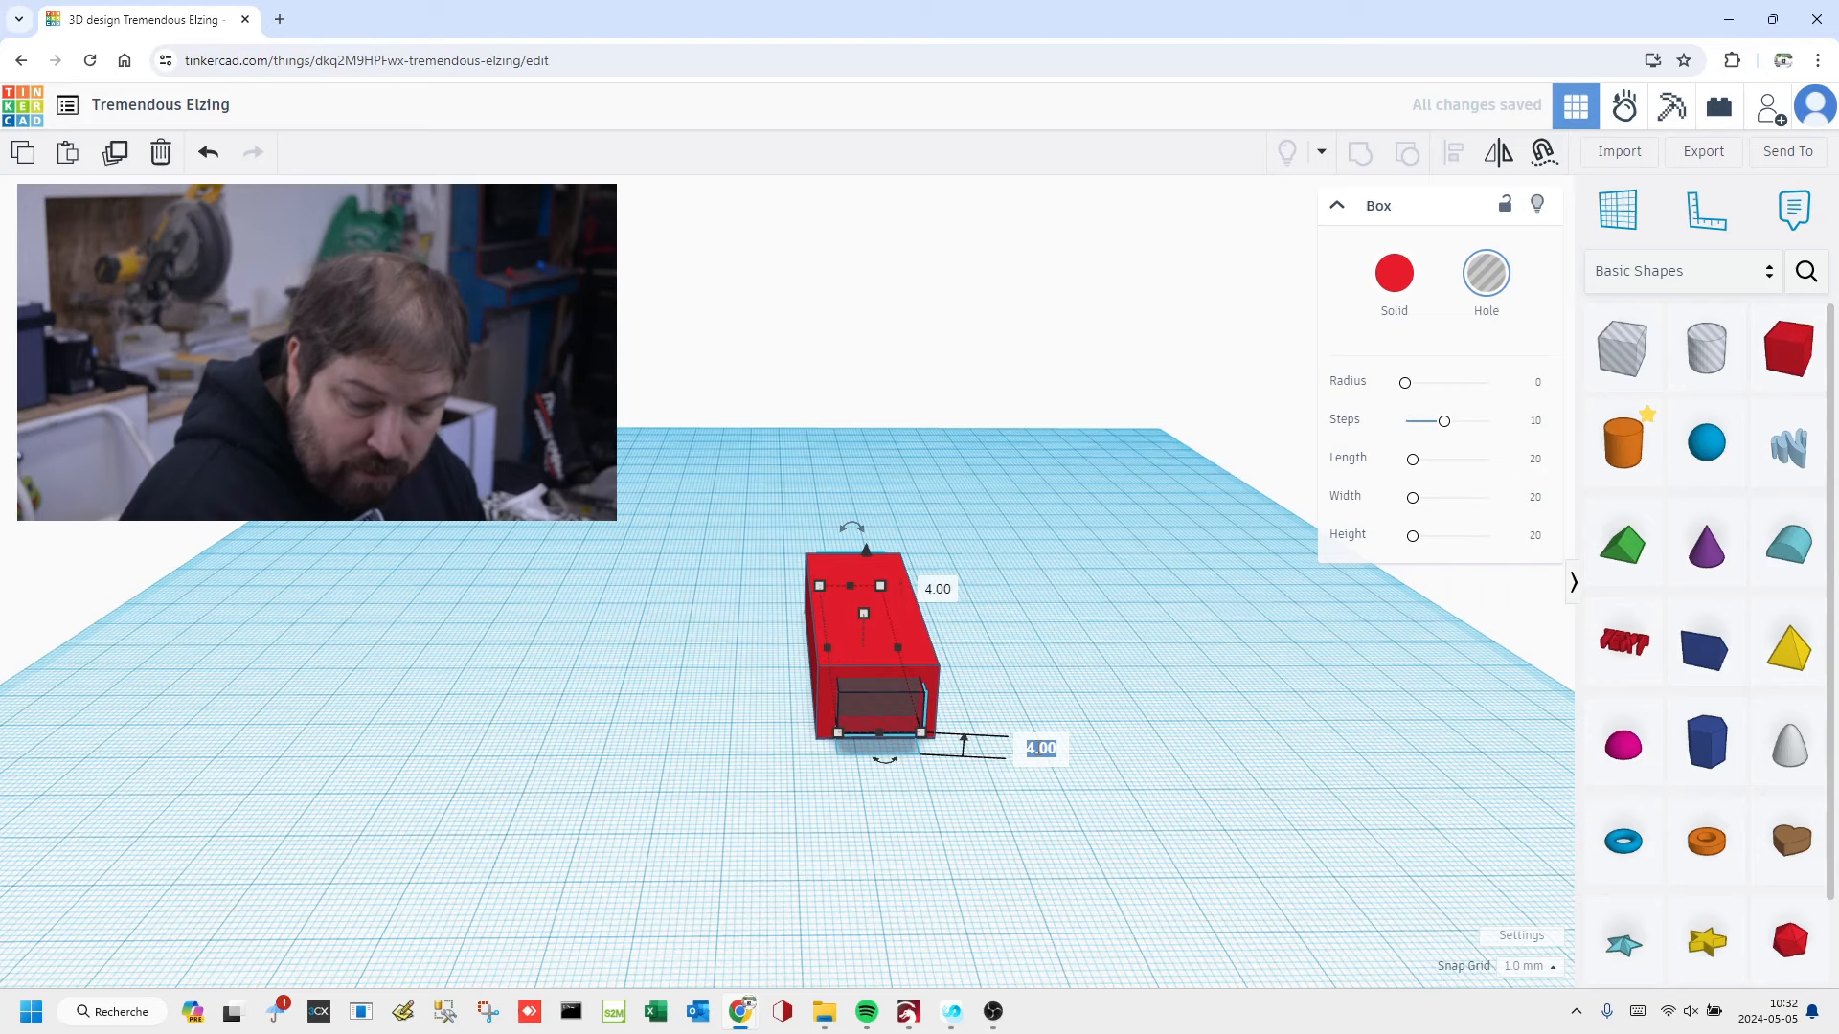
type("3")
key("Return")
Step: Group the red box with the hole box to cut a rectangular channel lengthwise through it
right_click_drag(1005, 690, 876, 707)
left_click_drag(600, 491, 969, 774)
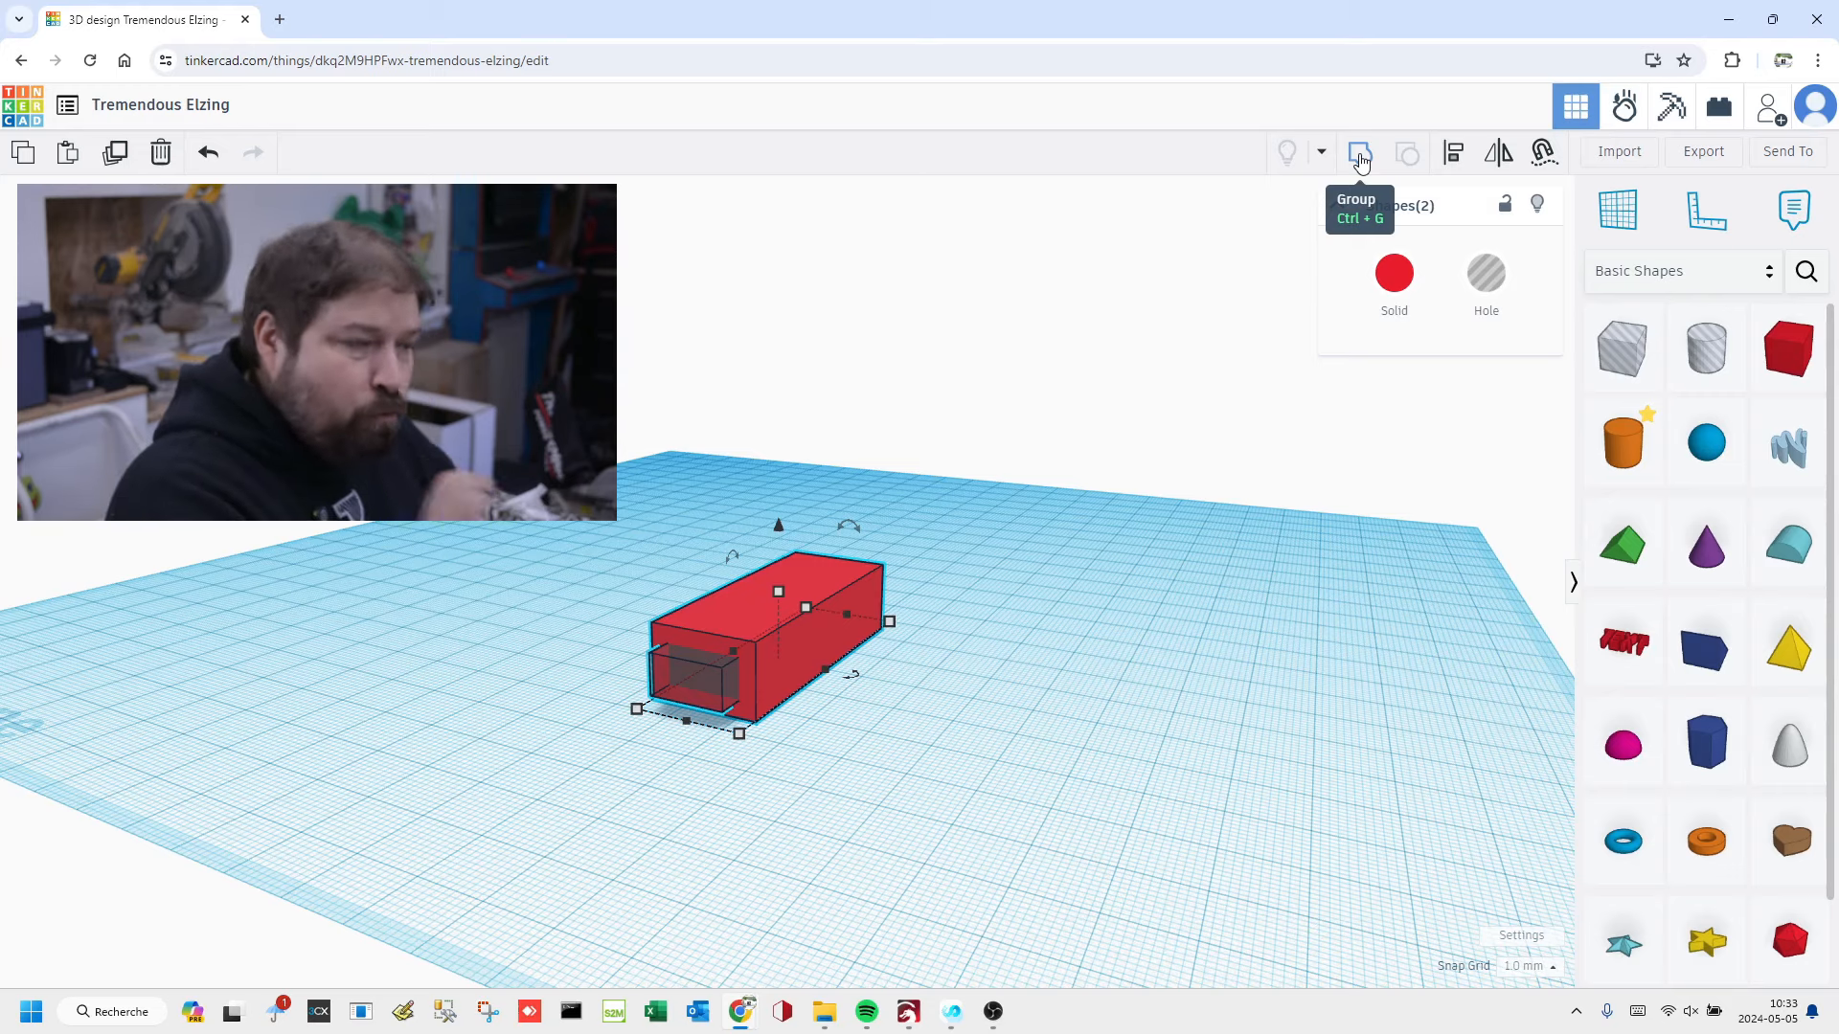
right_click_drag(1172, 570, 737, 573)
right_click_drag(883, 605, 767, 620)
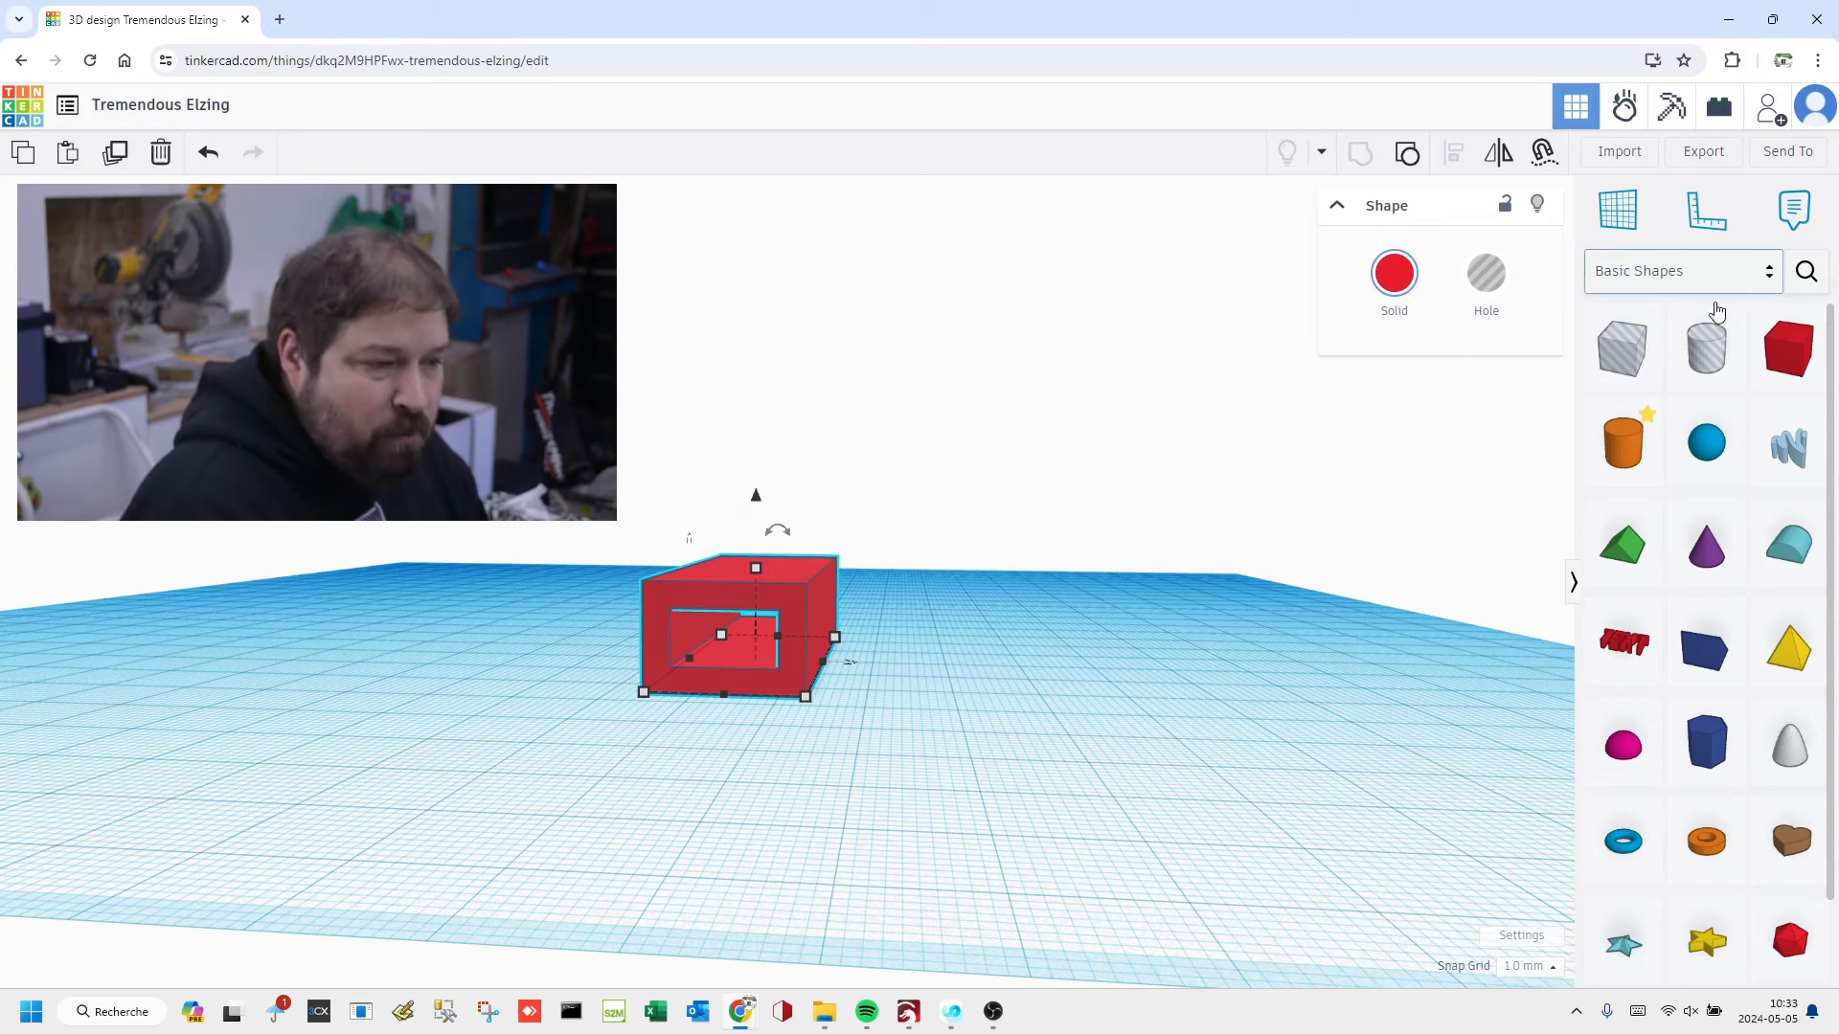
Step: Place a second hole box beside the hollowed part and set its width to 7 mm
left_click_drag(1621, 349, 1057, 670)
right_click_drag(1187, 577, 1125, 593)
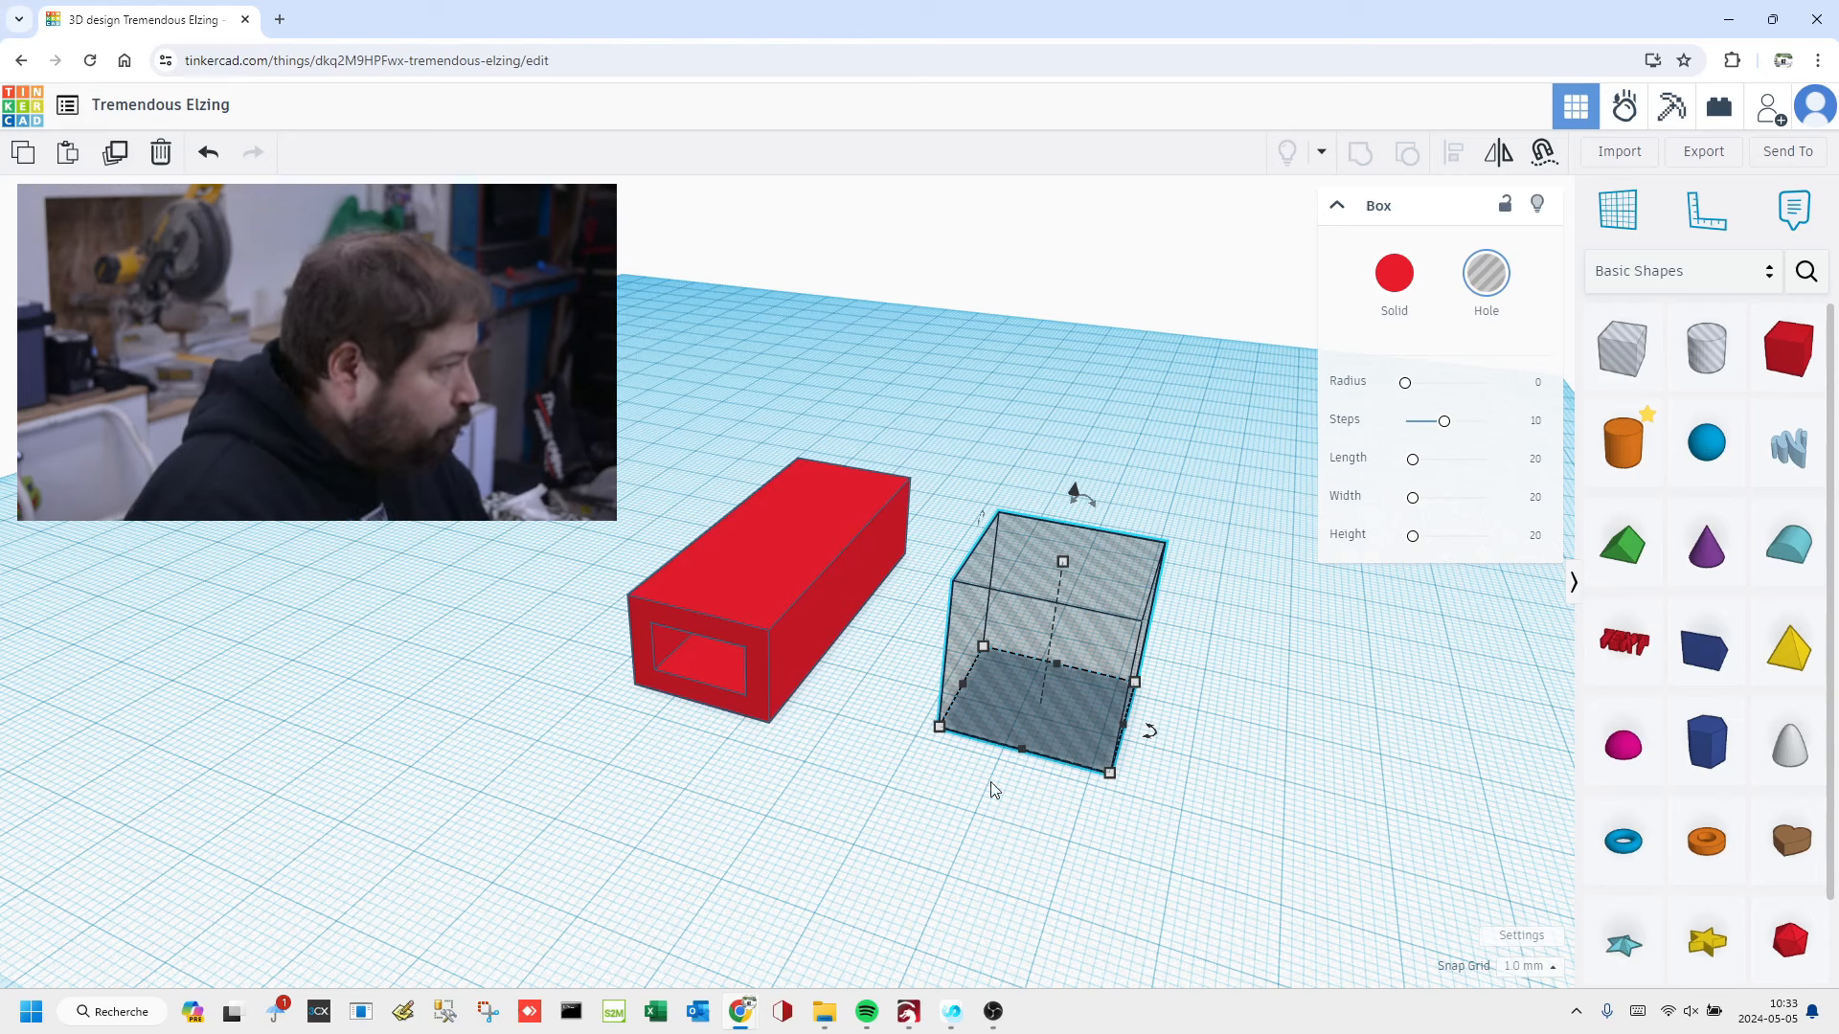
left_click(1115, 728)
left_click(1116, 729)
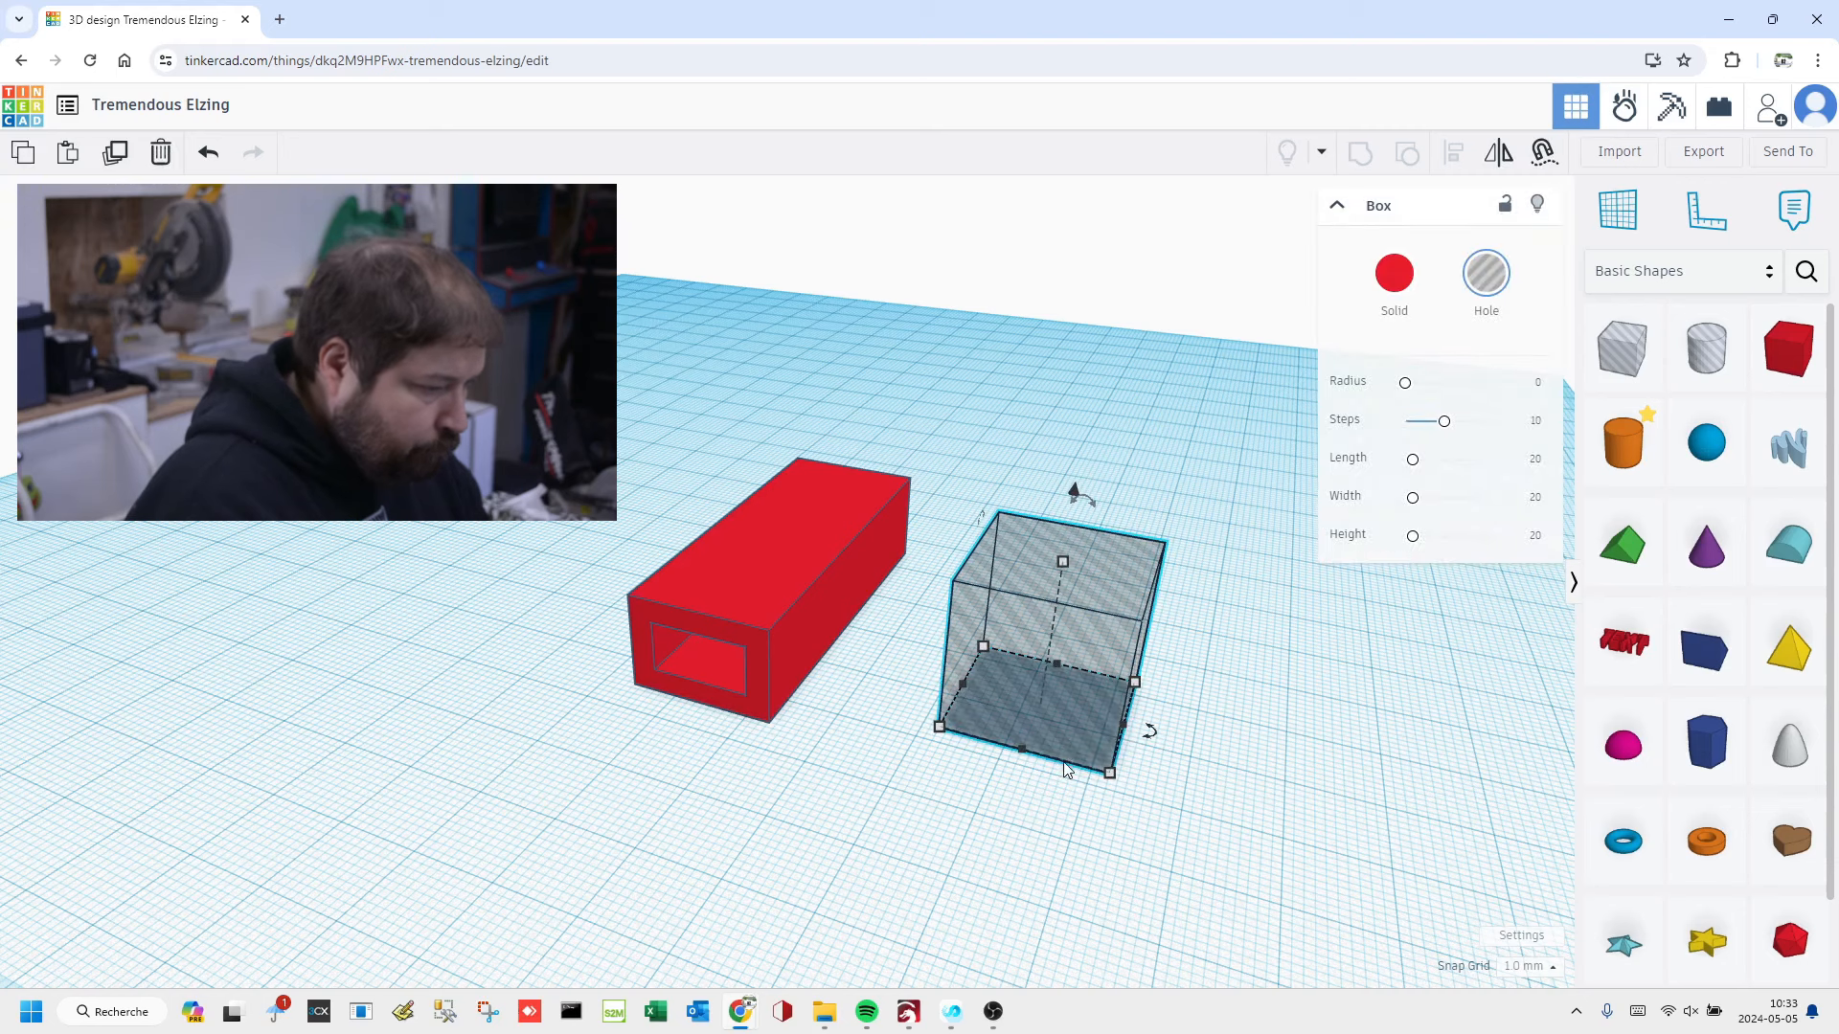
left_click(1100, 766)
left_click(1106, 772)
left_click(994, 820)
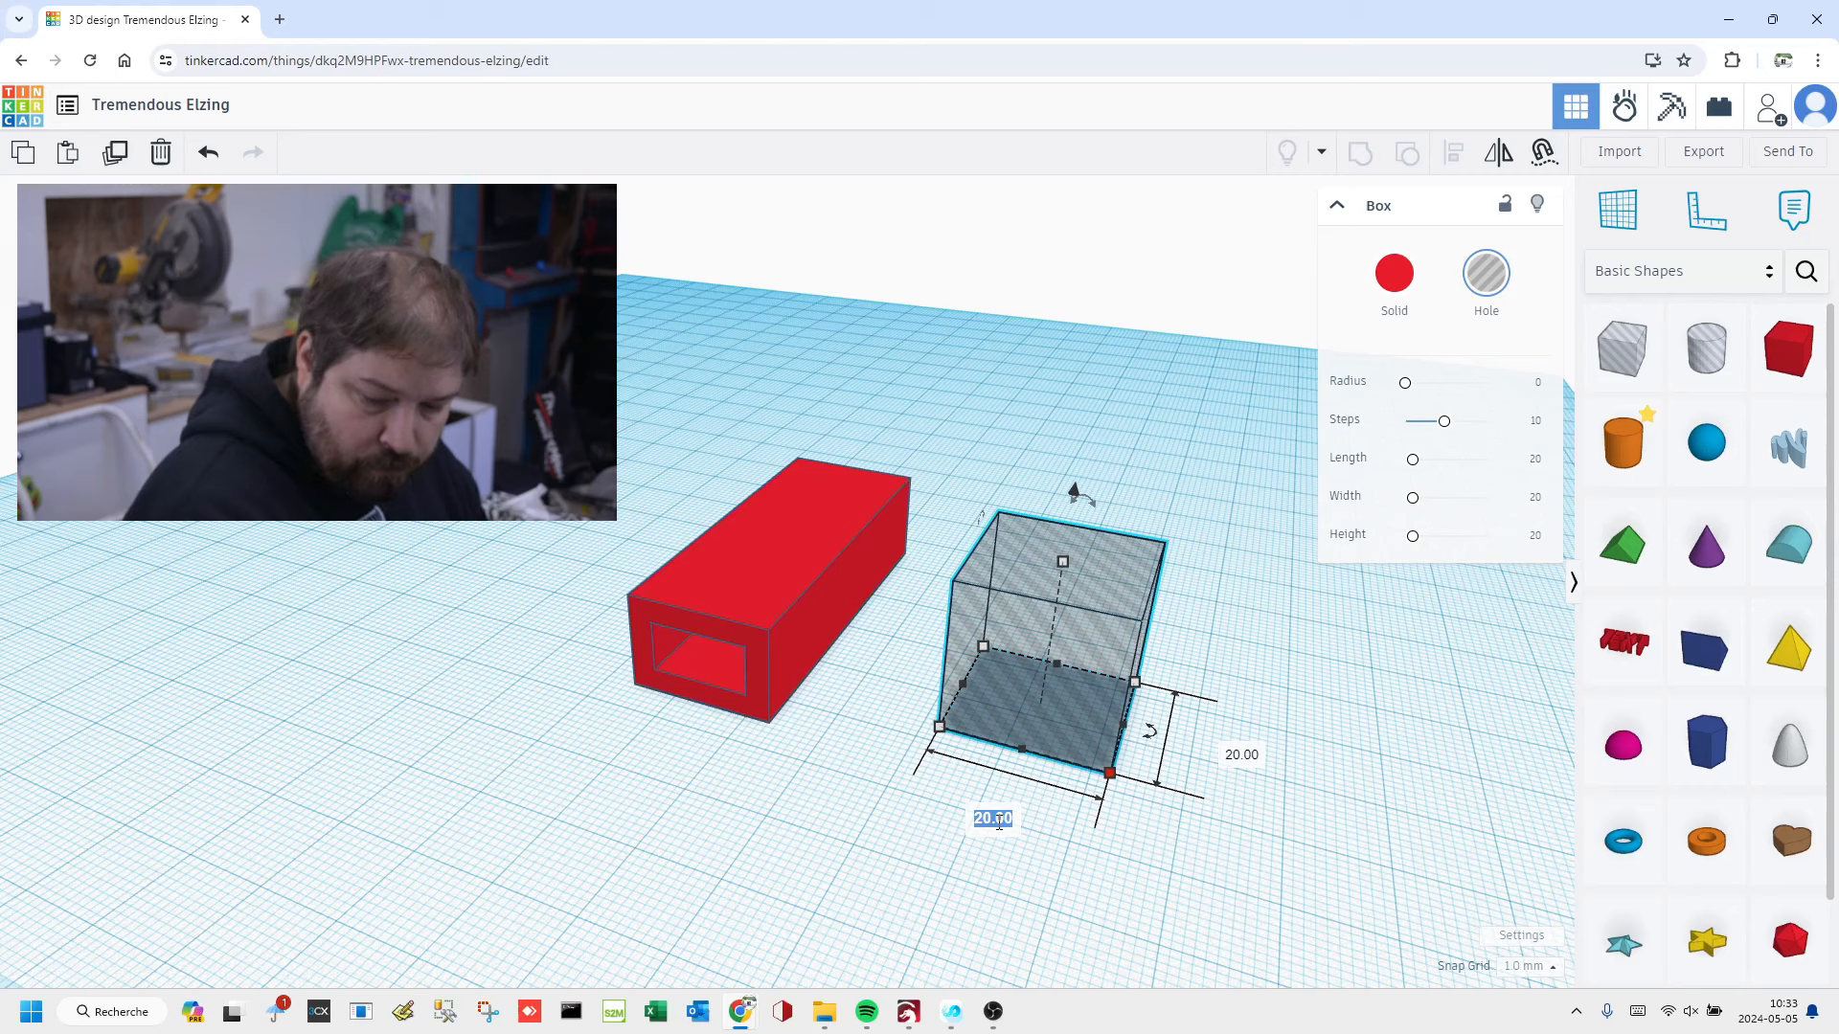
type("7")
key("Return")
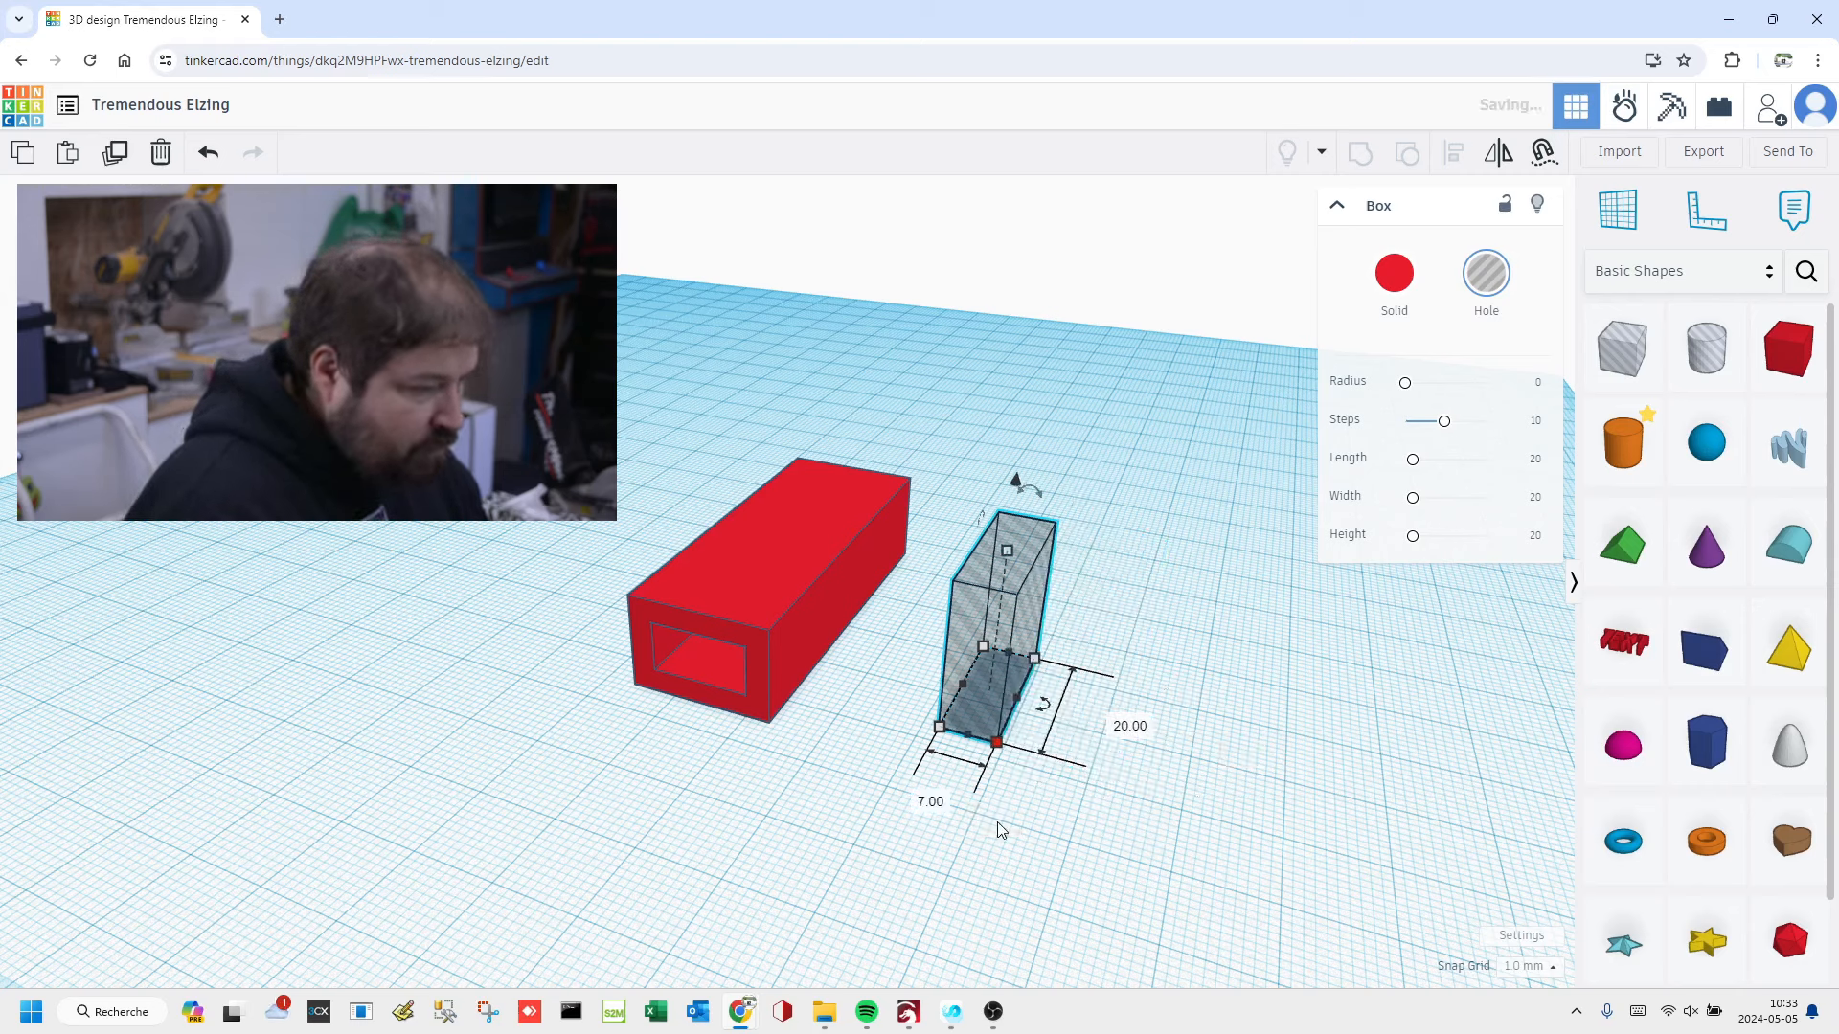
Step: Set the second hole box's length to 60 mm and its height to 5 mm
left_click(1128, 727)
type("60")
key("Return")
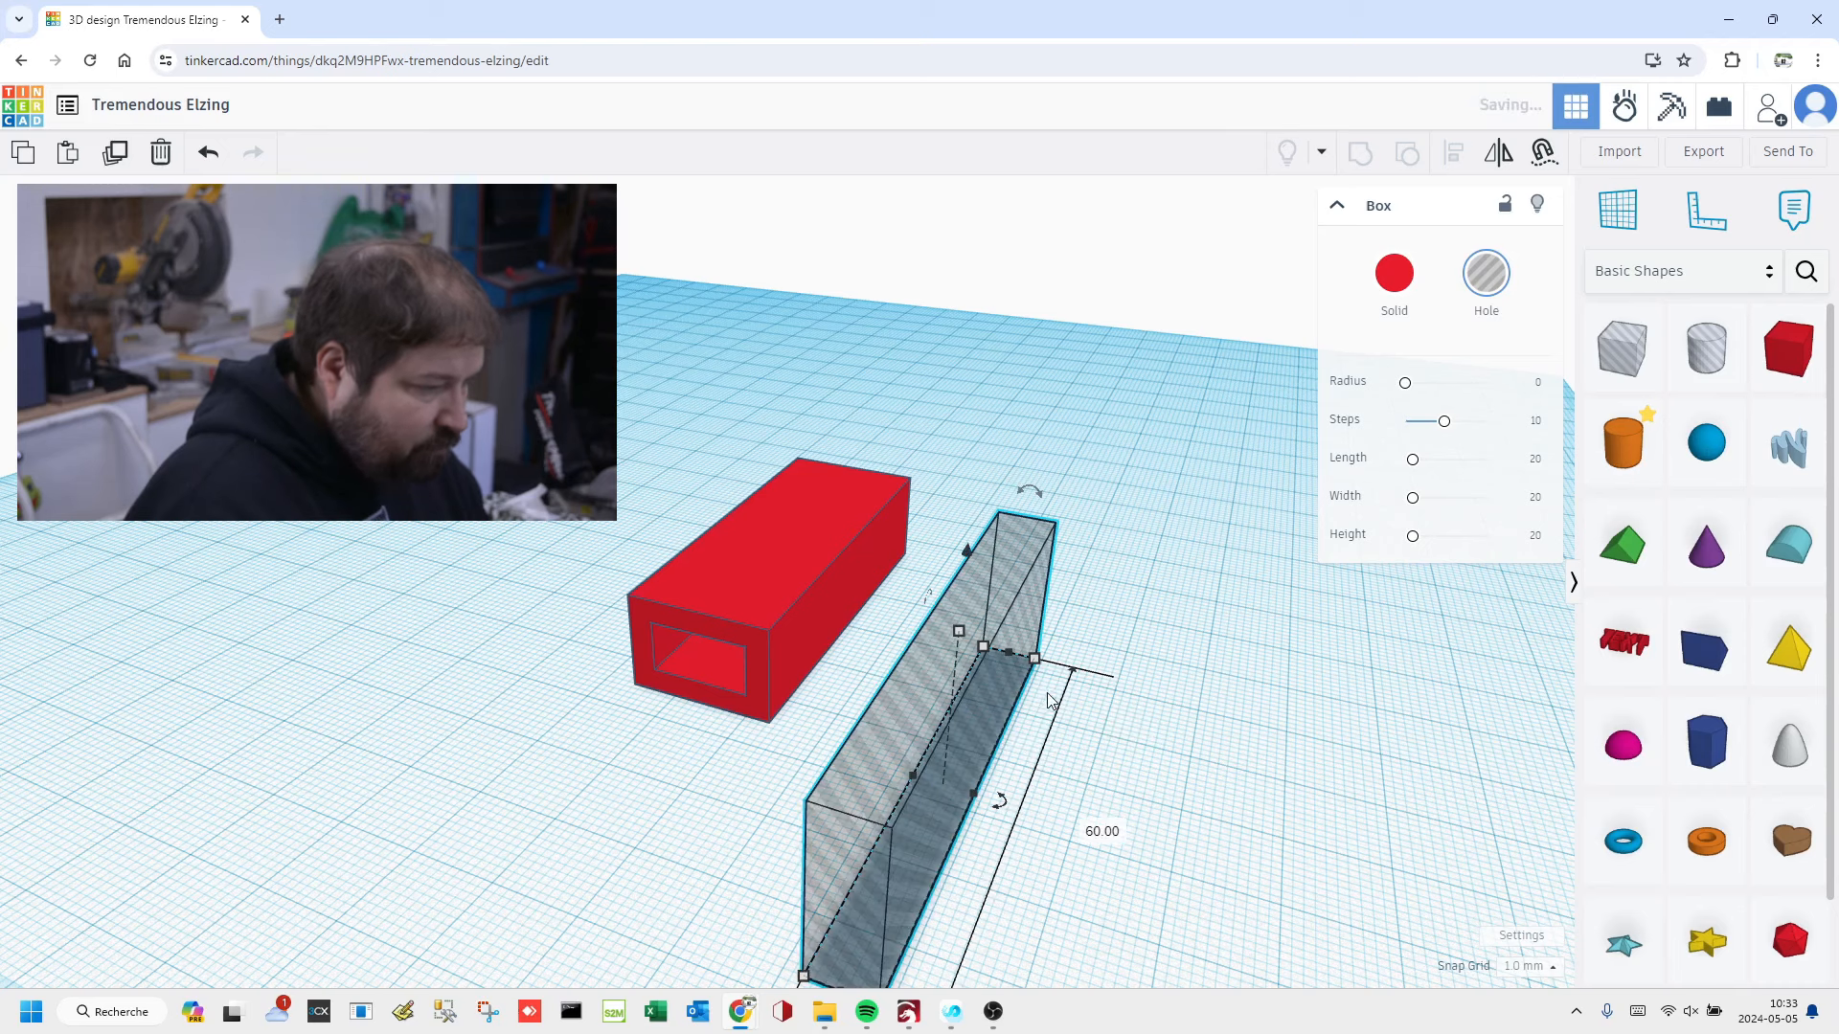
left_click(1071, 717)
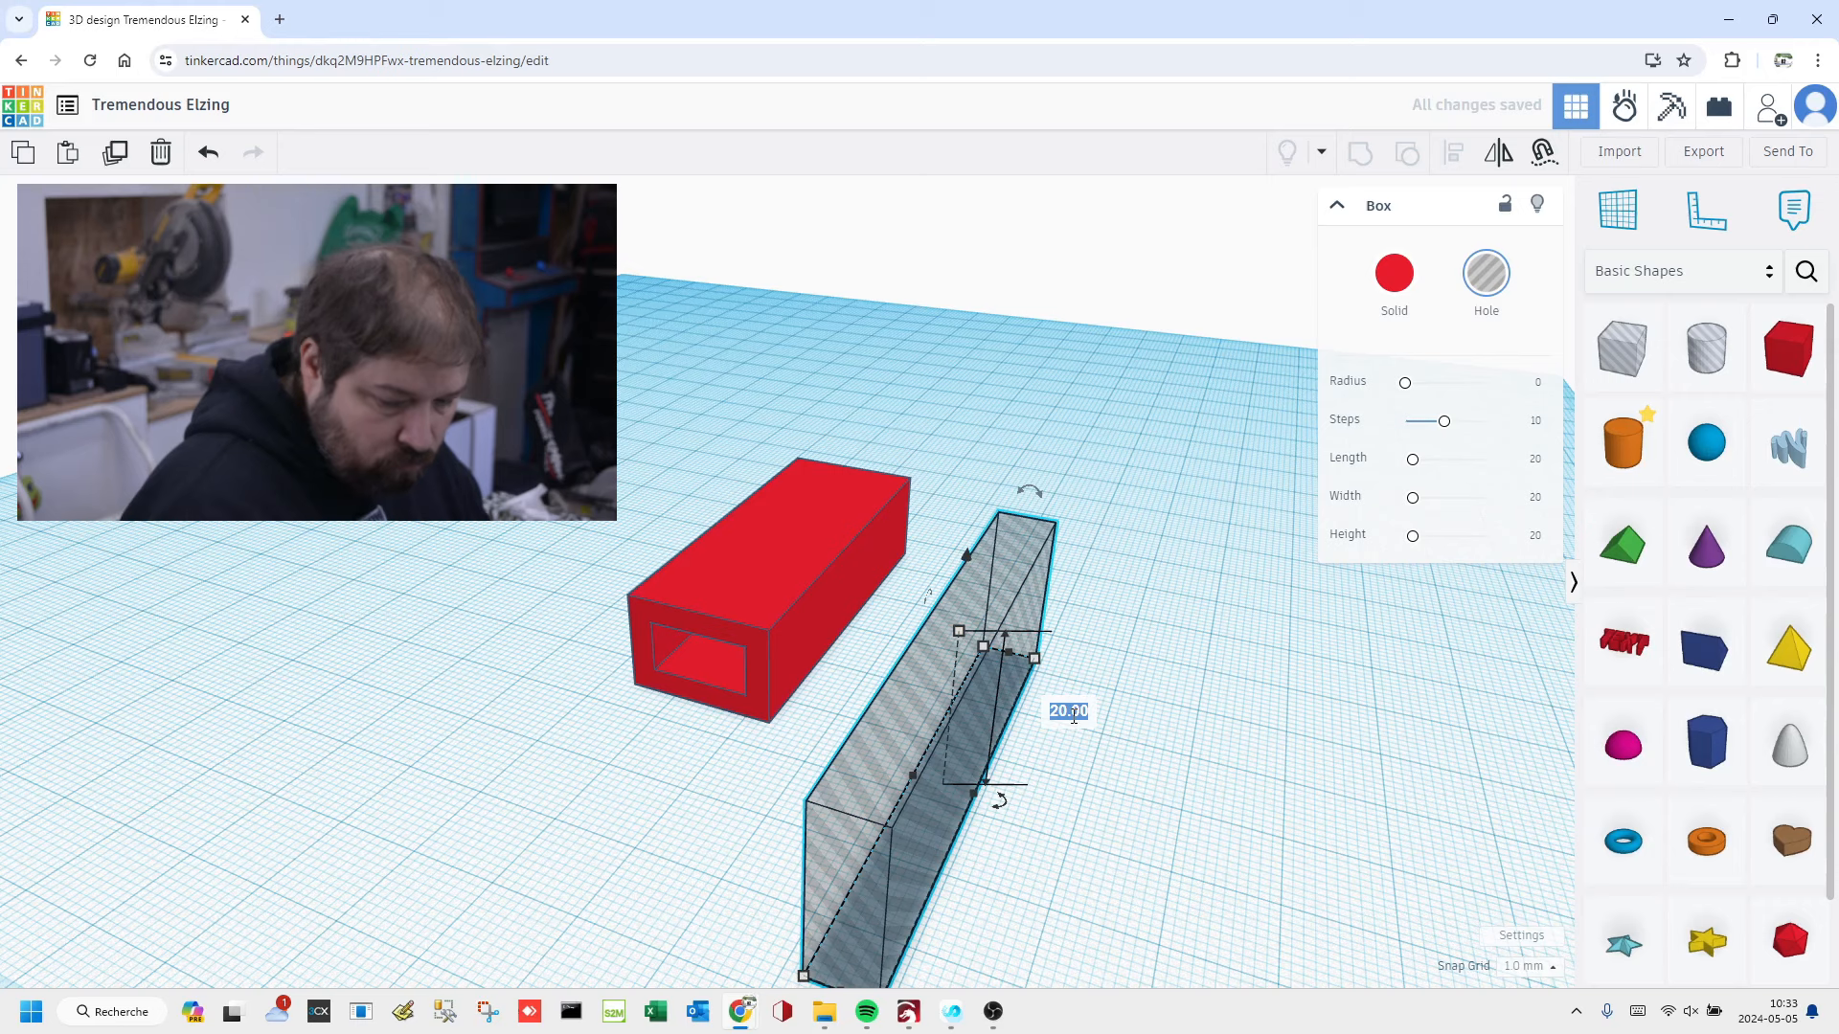
type("5")
key("Return")
scroll(1056, 697, "down", 2)
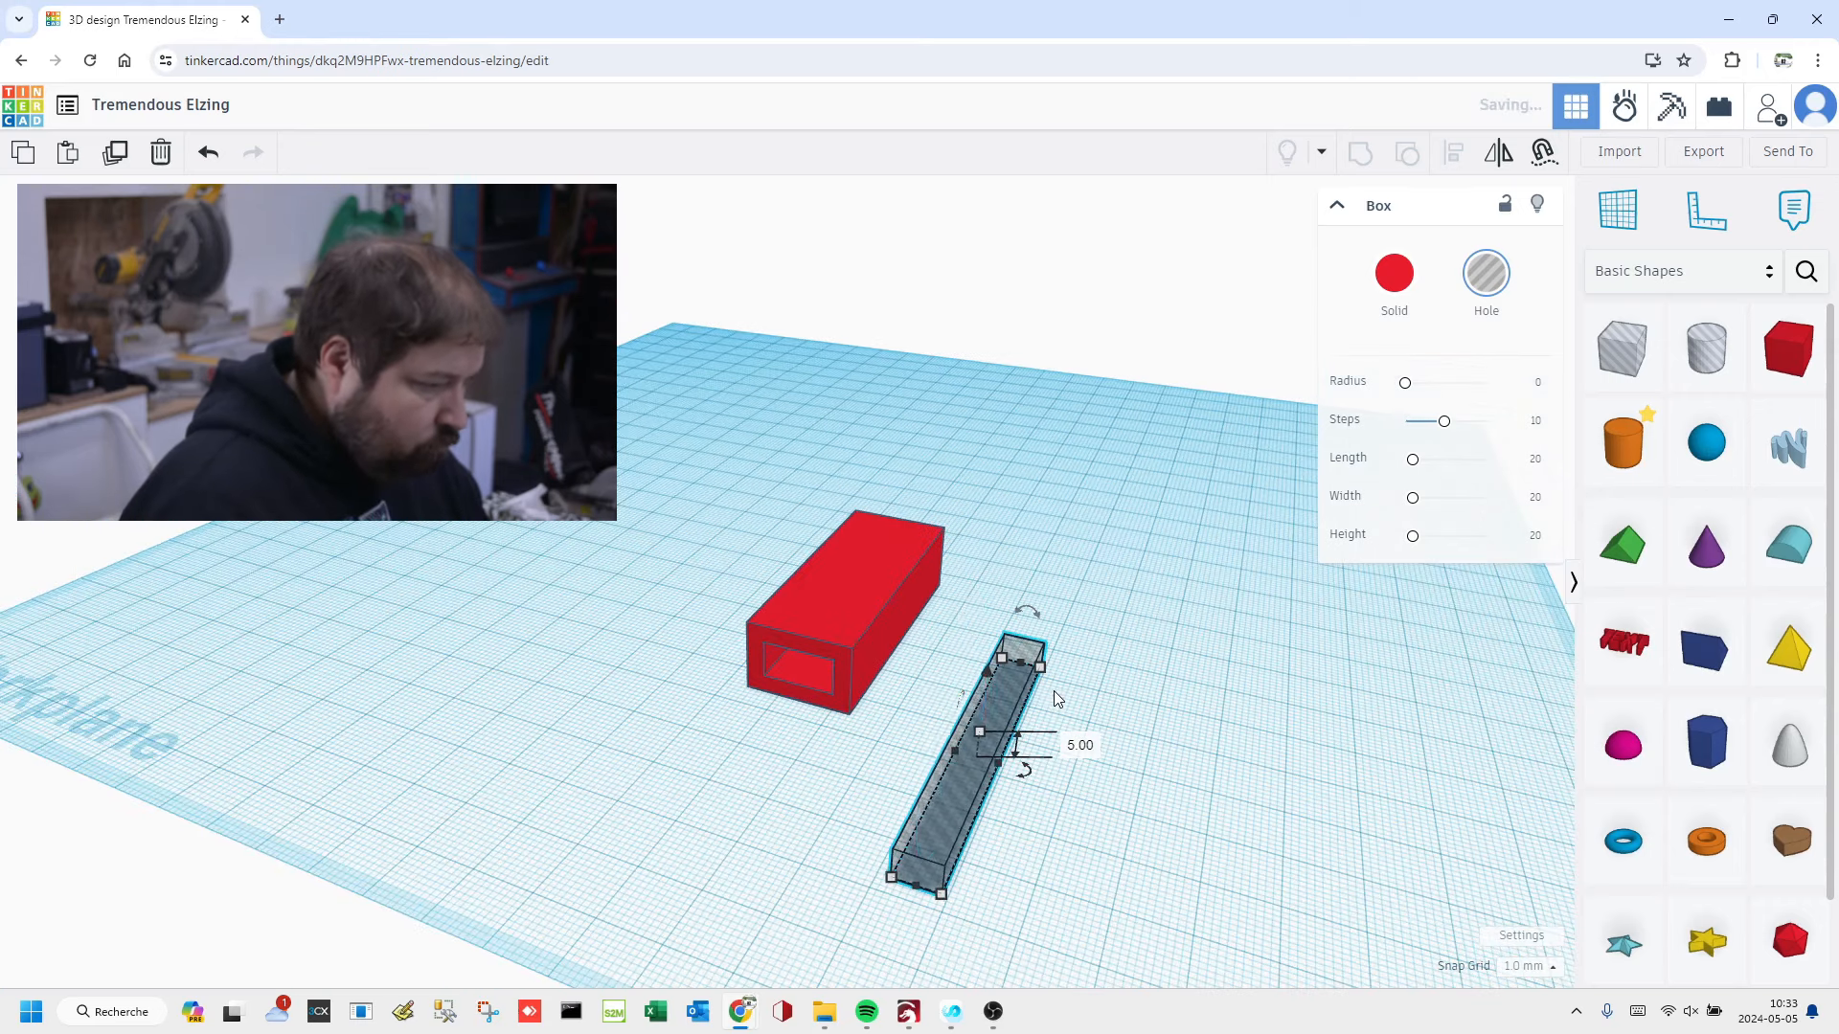
middle_click_drag(957, 705, 1016, 629)
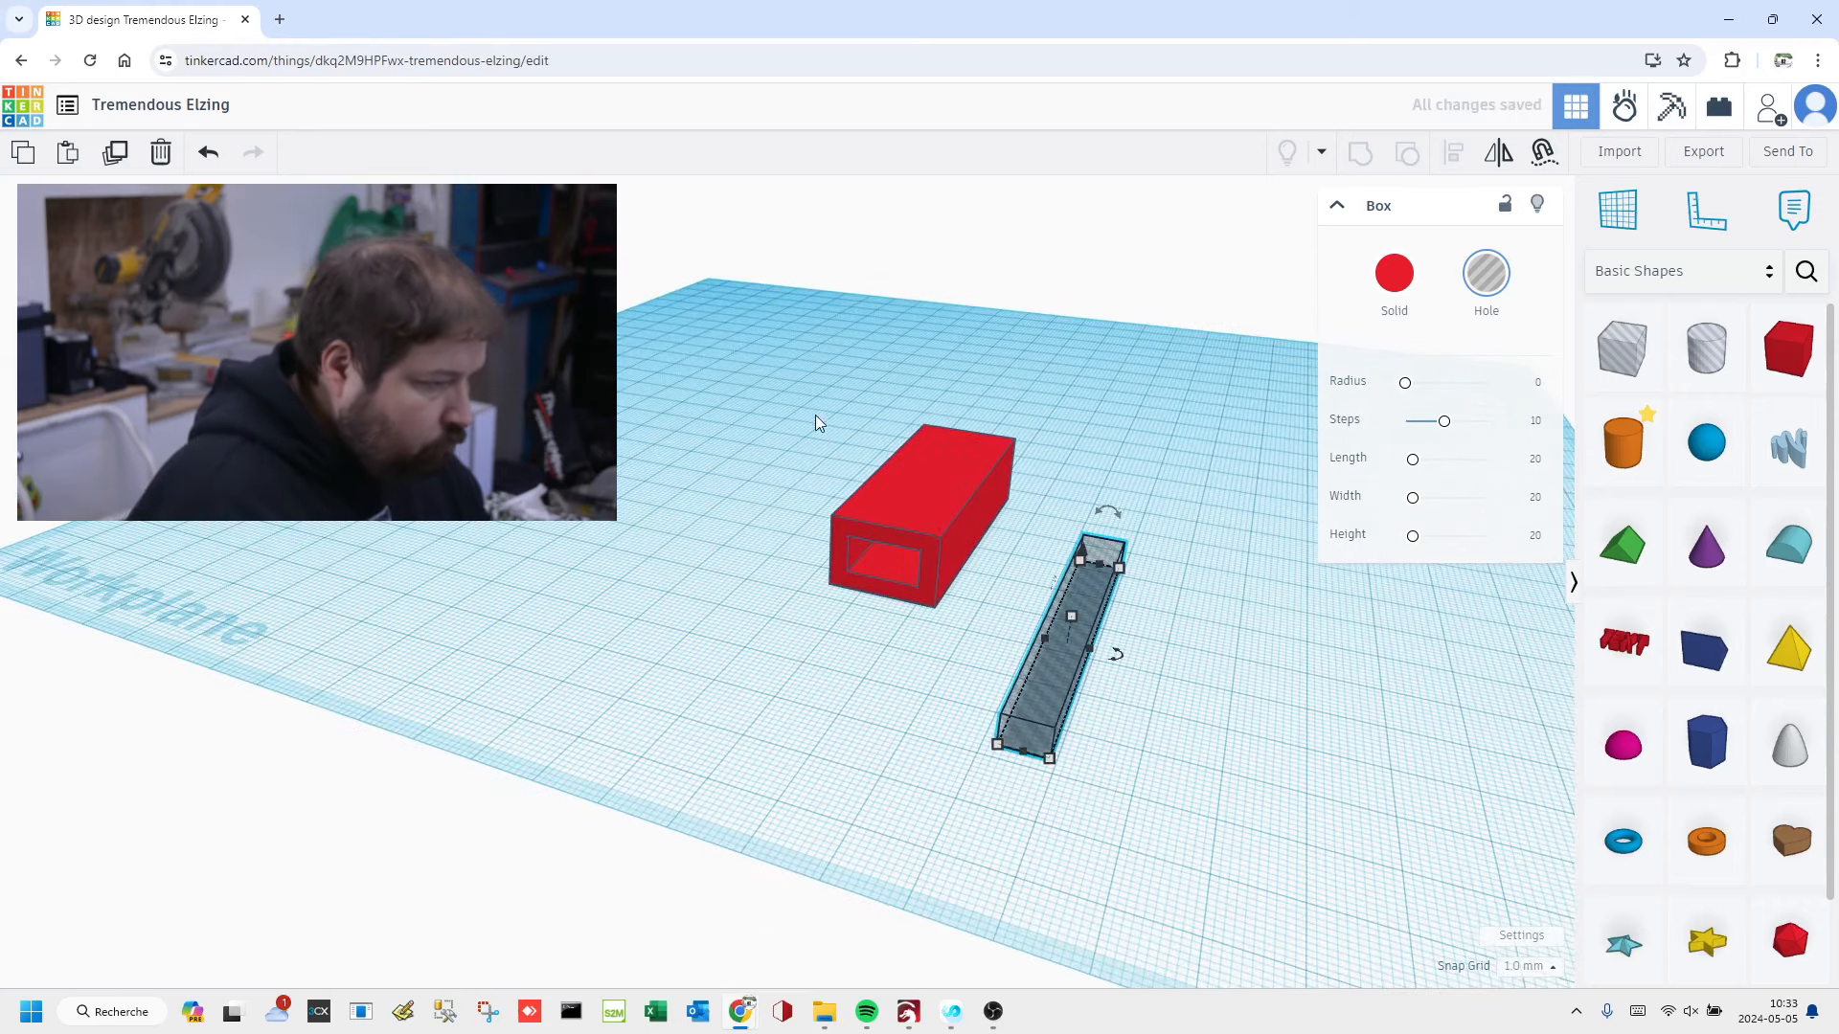
Step: Align the hole box with the hollowed red part so they are centred on each other in both horizontal directions
left_click_drag(806, 456, 1158, 824)
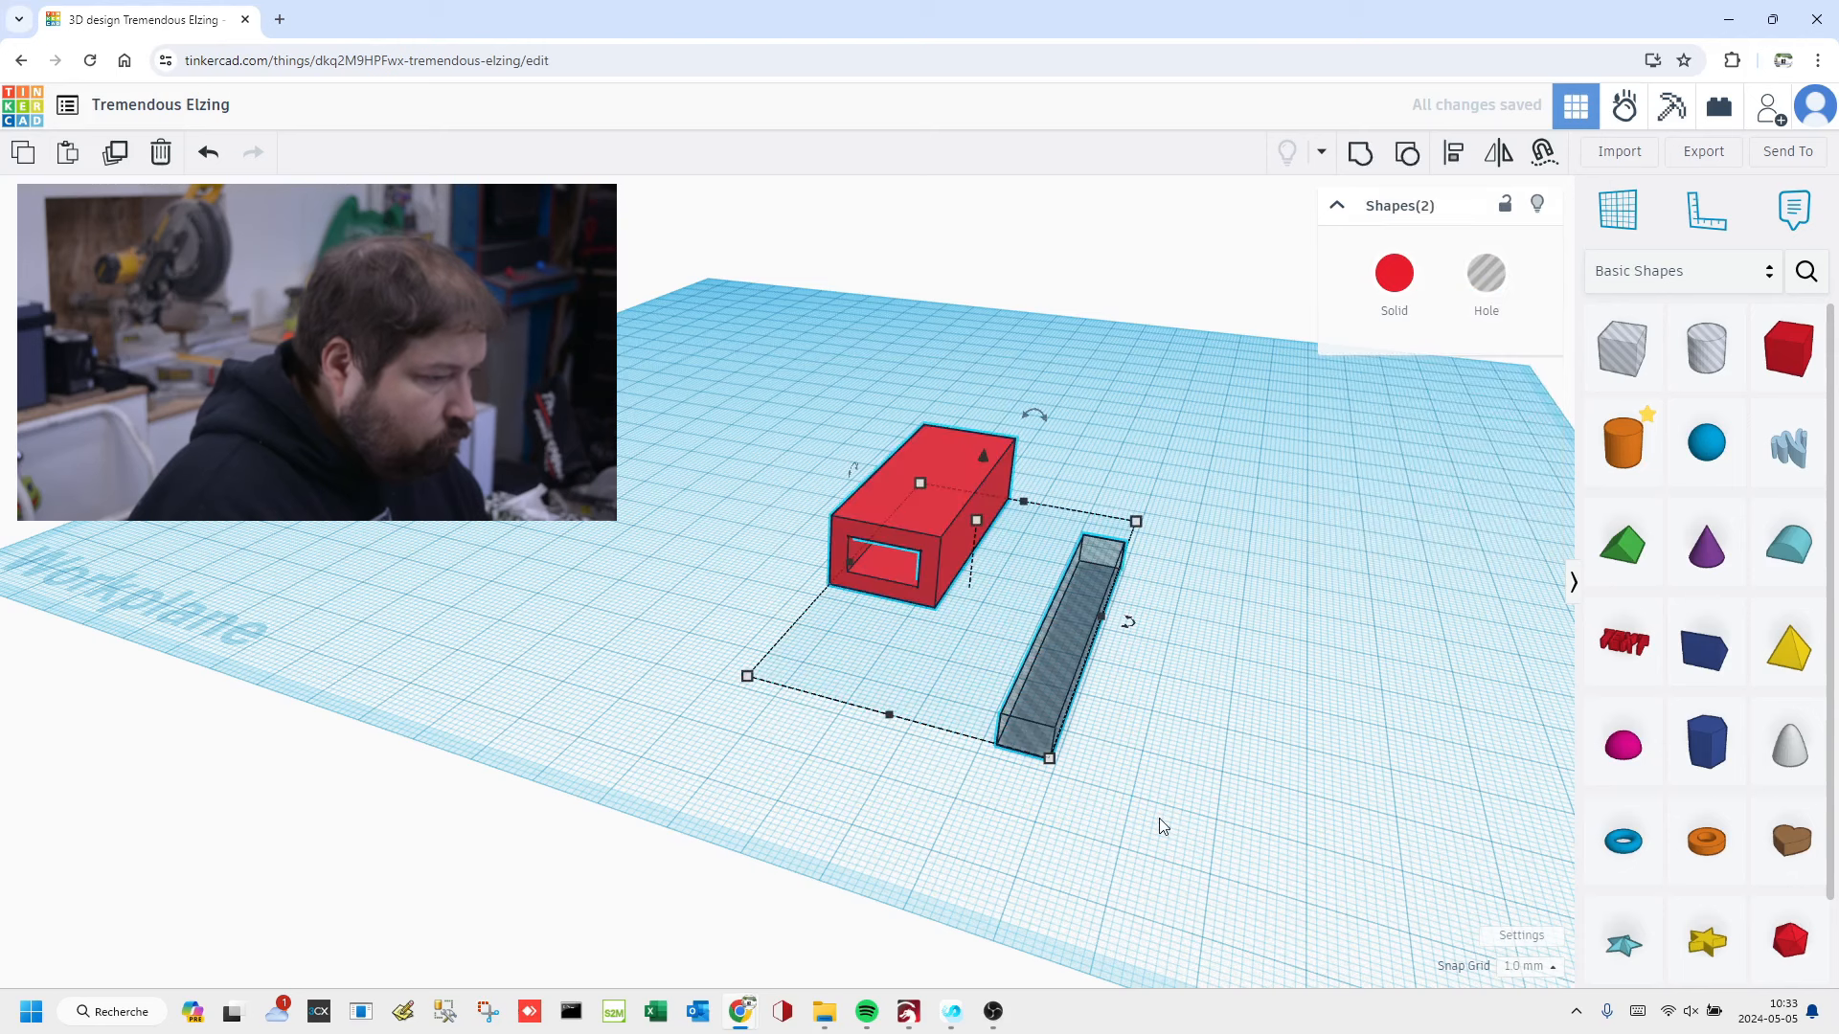
left_click(1451, 155)
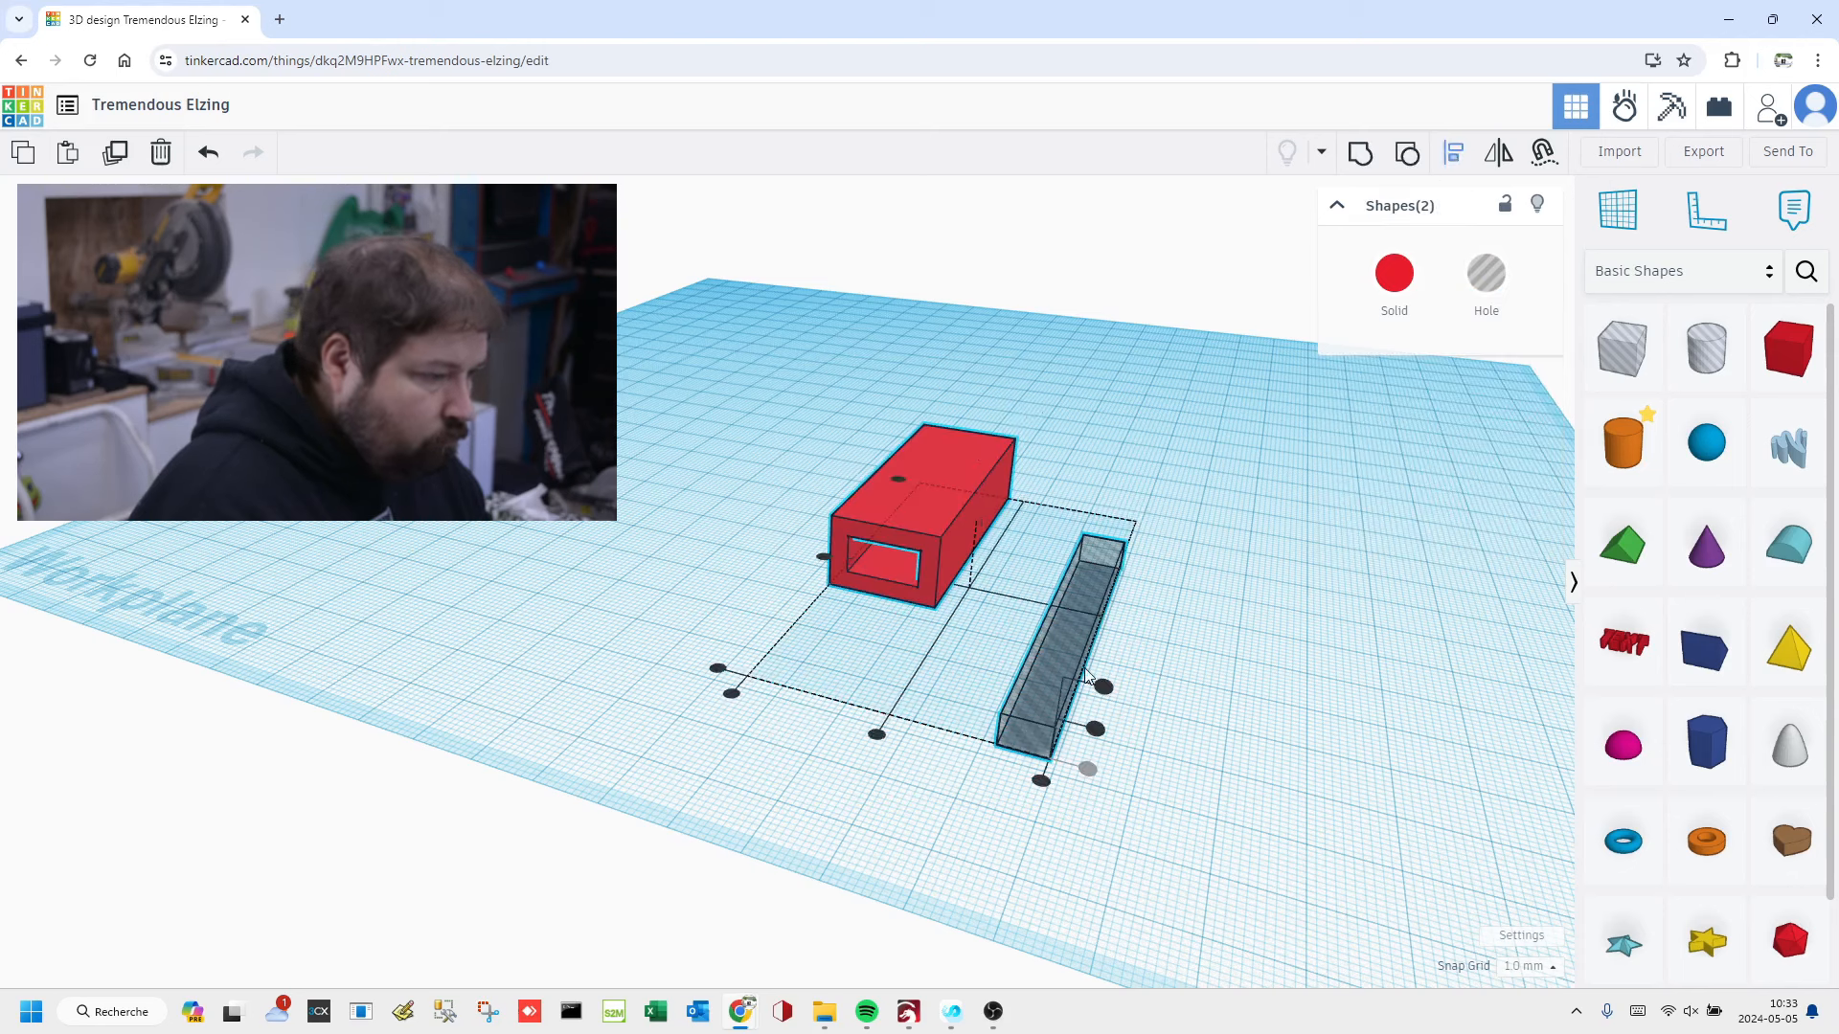
left_click(880, 737)
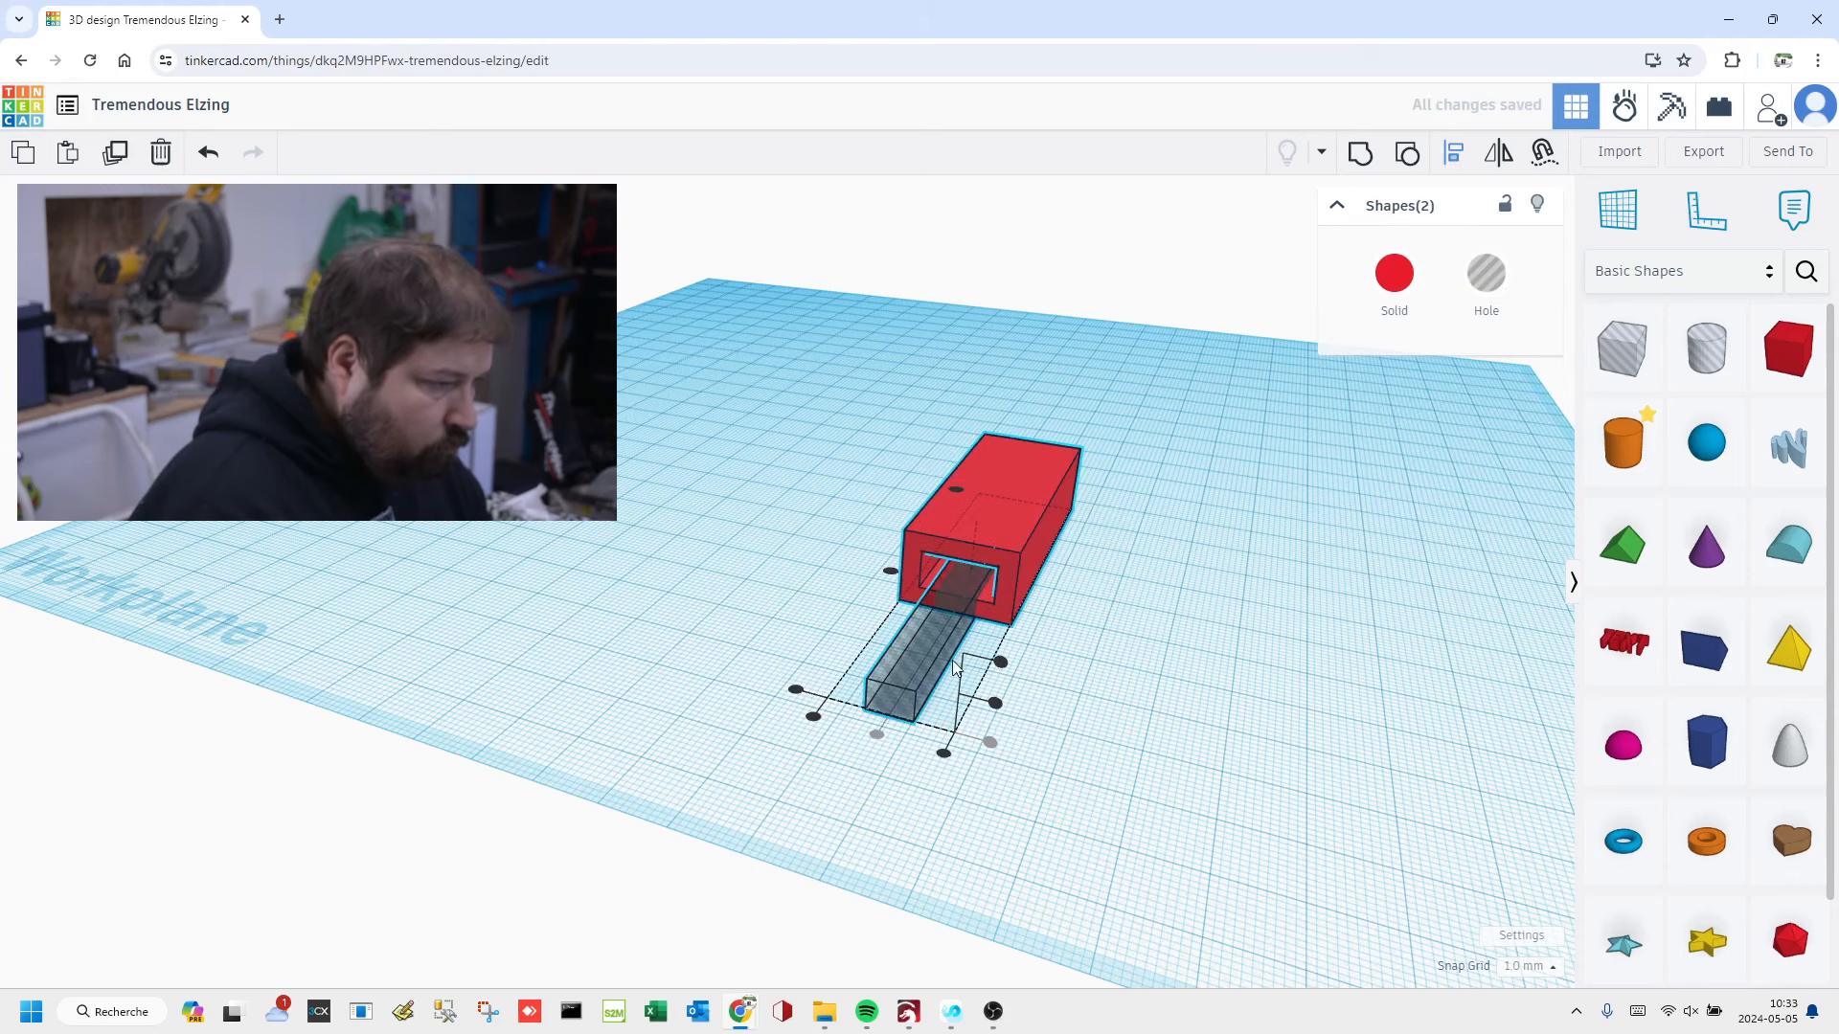
left_click(891, 572)
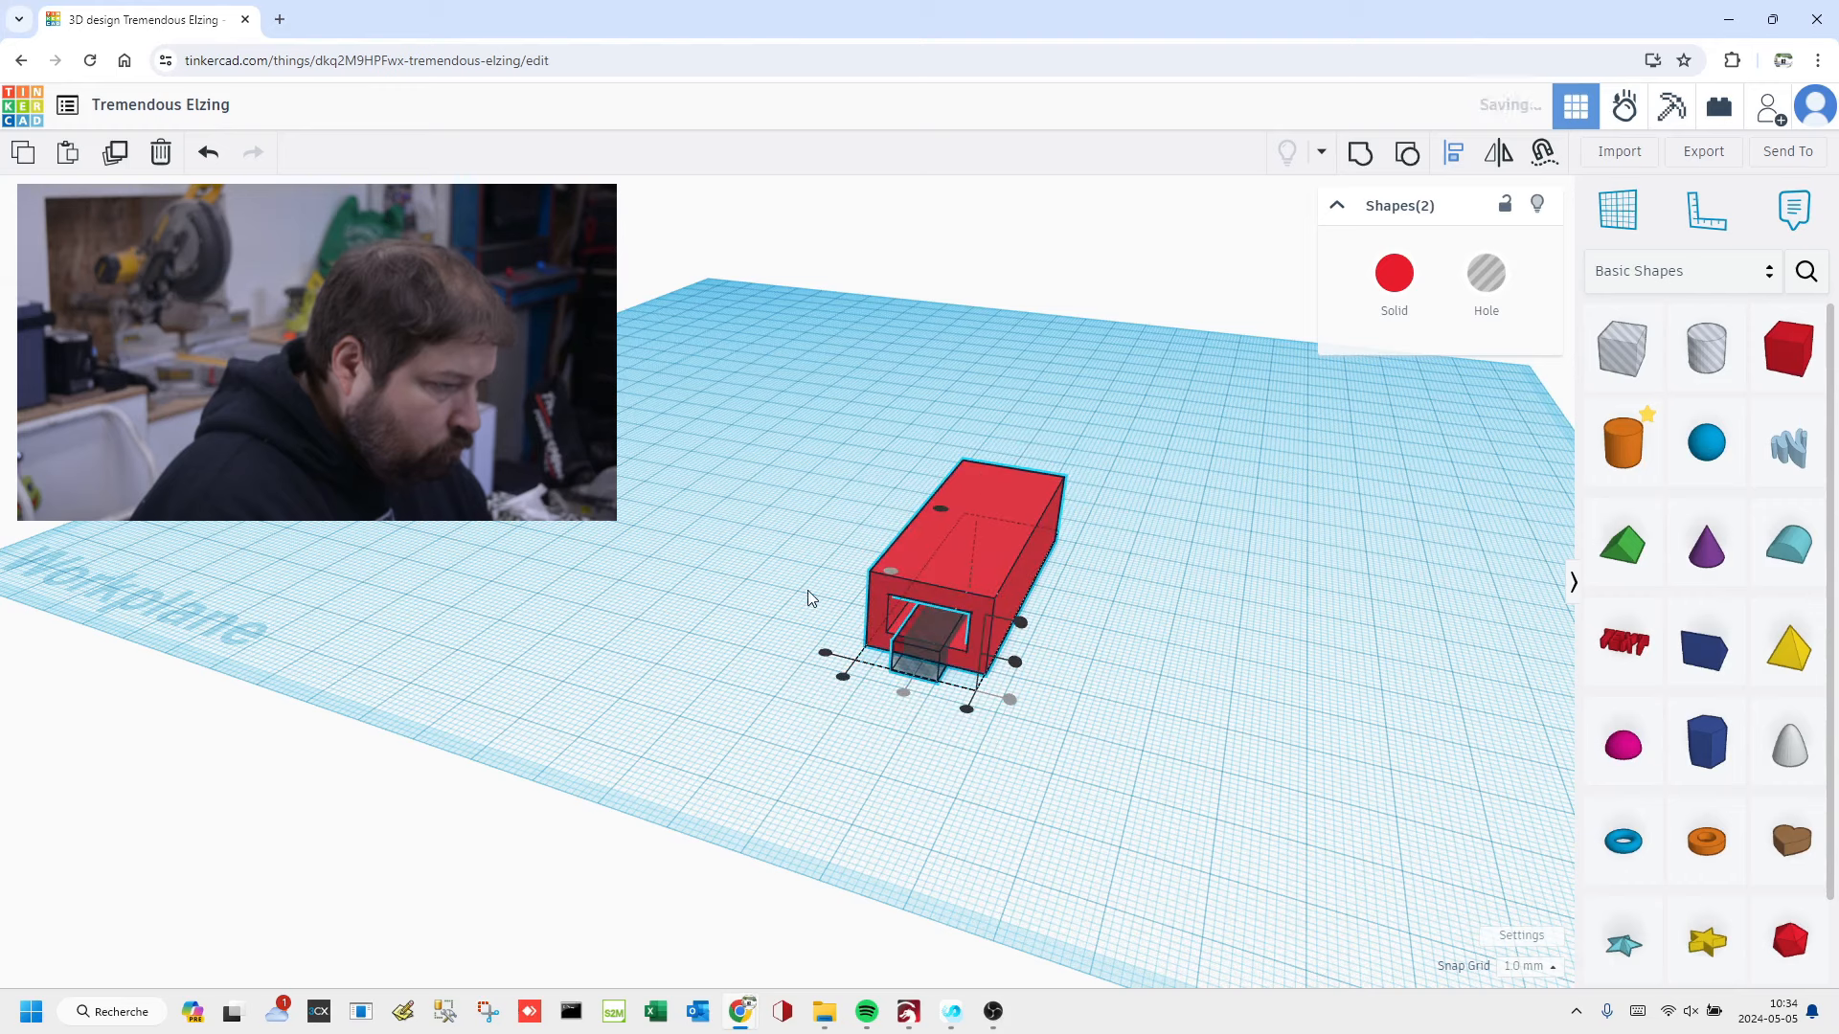
Step: Raise the hole box to 9 mm above the workplane so it overlaps the top wall of the red part
left_click(873, 560)
right_click_drag(873, 560, 1021, 504)
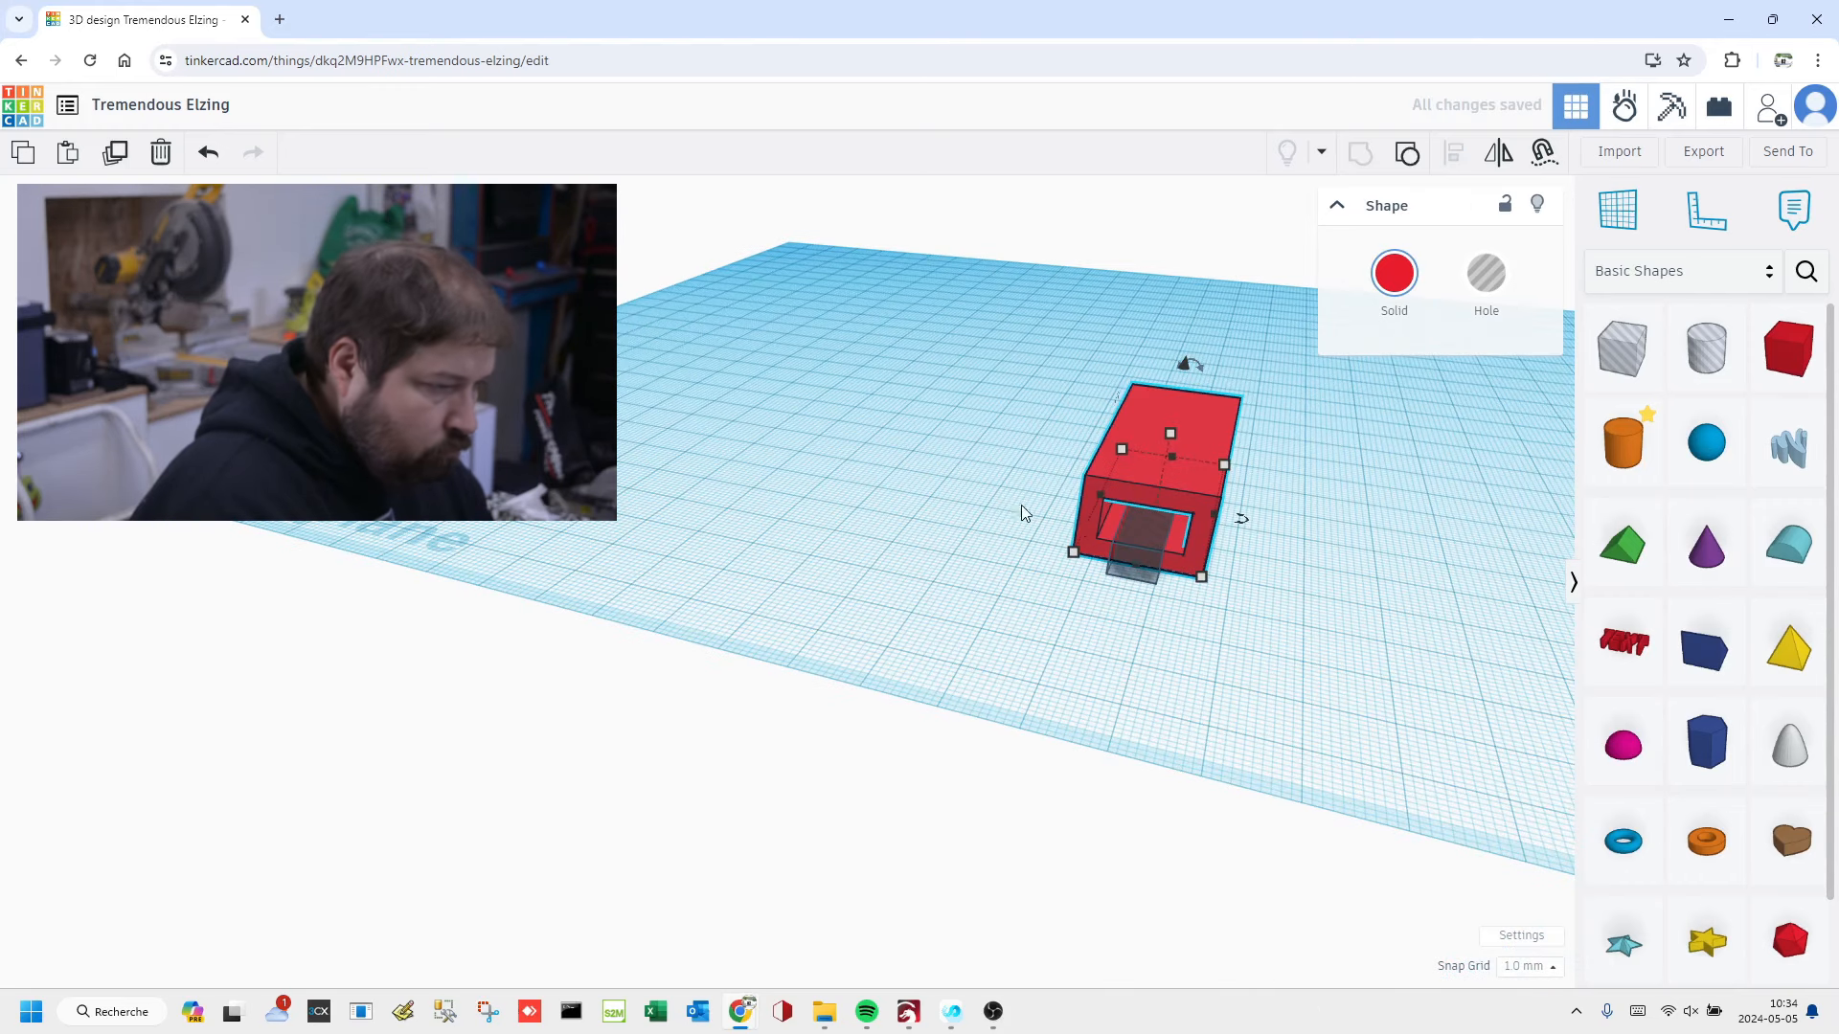
left_click(1146, 542)
left_click_drag(1174, 409, 1193, 344)
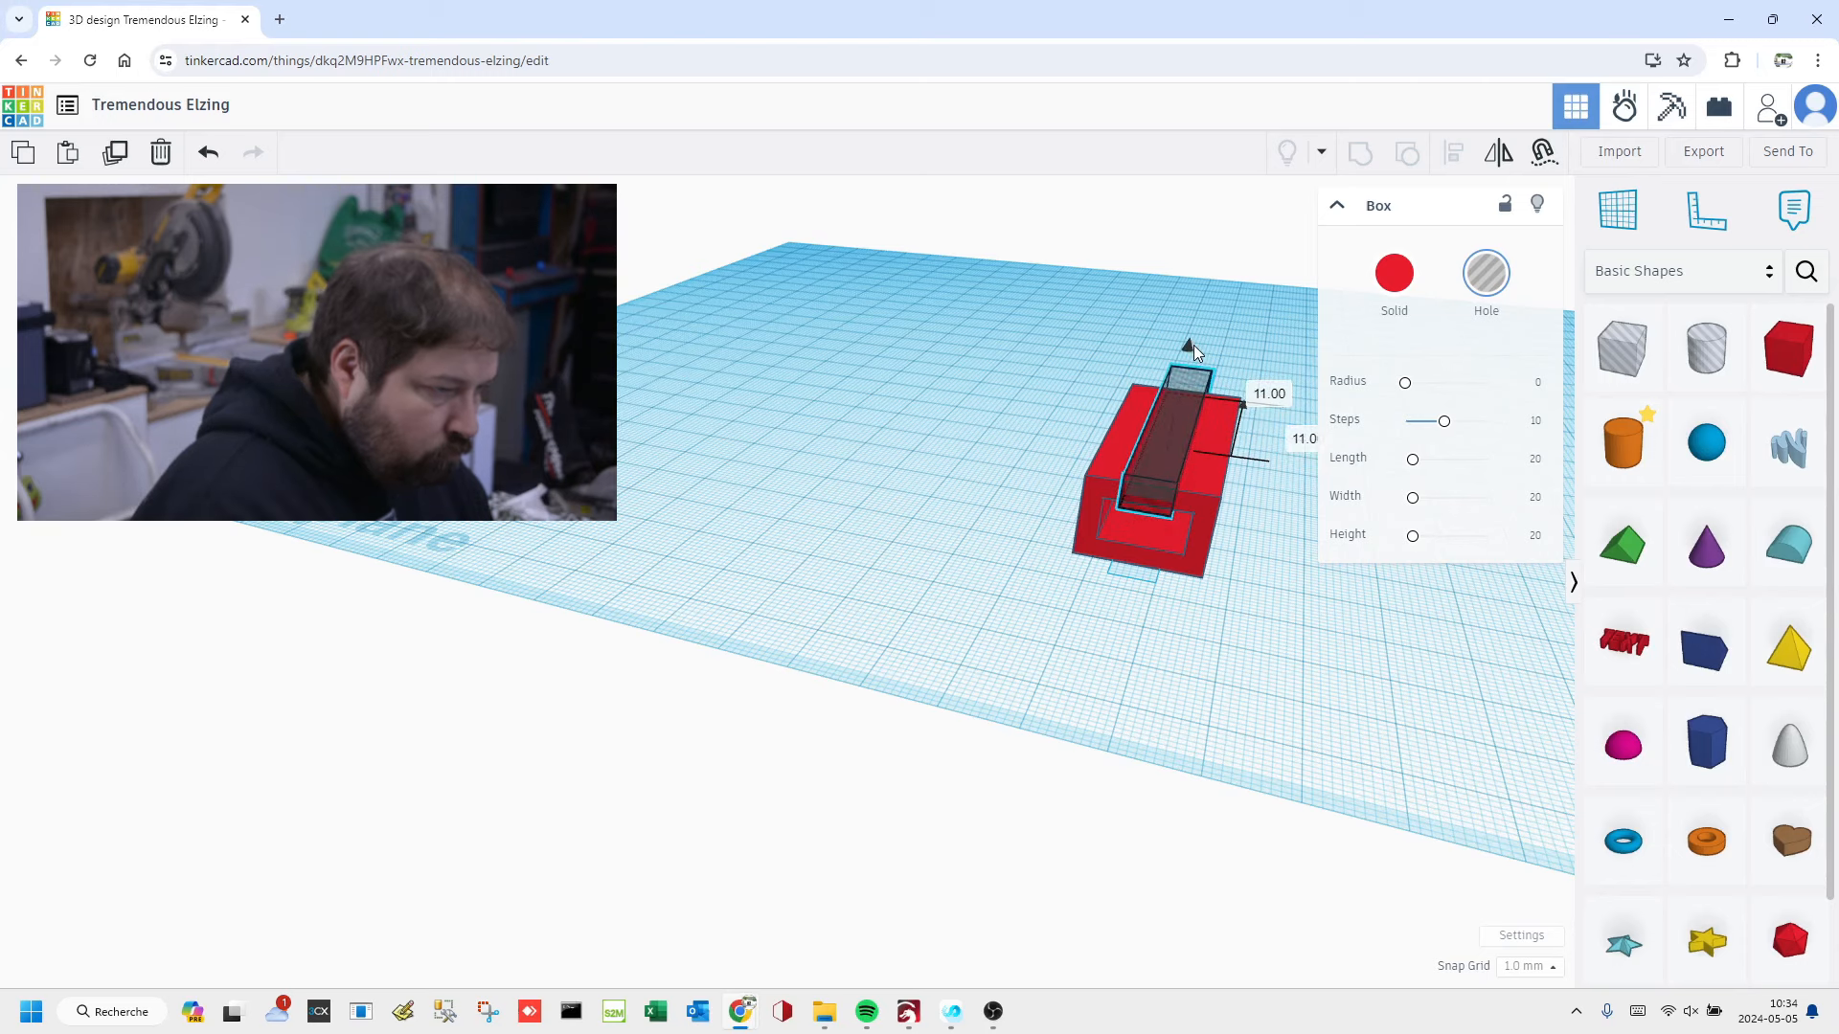
left_click(915, 503)
right_click_drag(916, 504, 1104, 299)
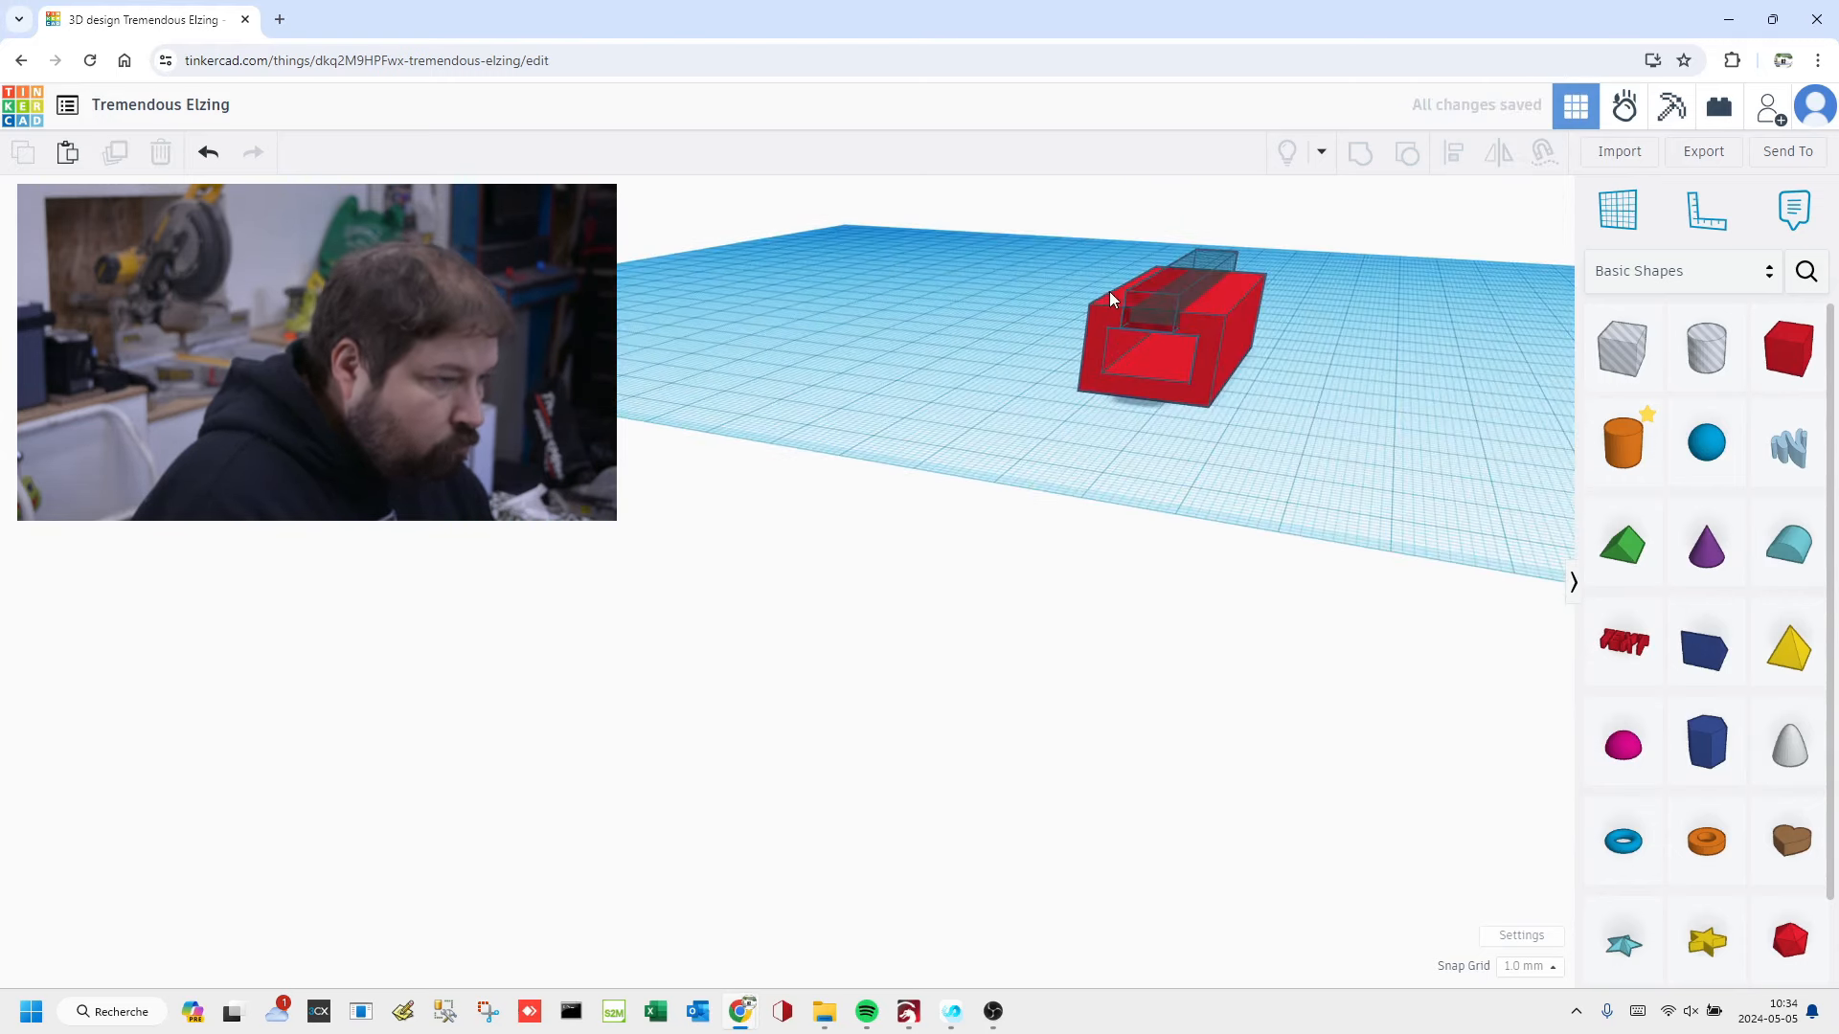
left_click(1159, 285)
left_click_drag(1202, 192, 1205, 213)
right_click_drag(1042, 320, 1017, 509)
scroll(946, 436, "up", 1)
left_click(942, 364)
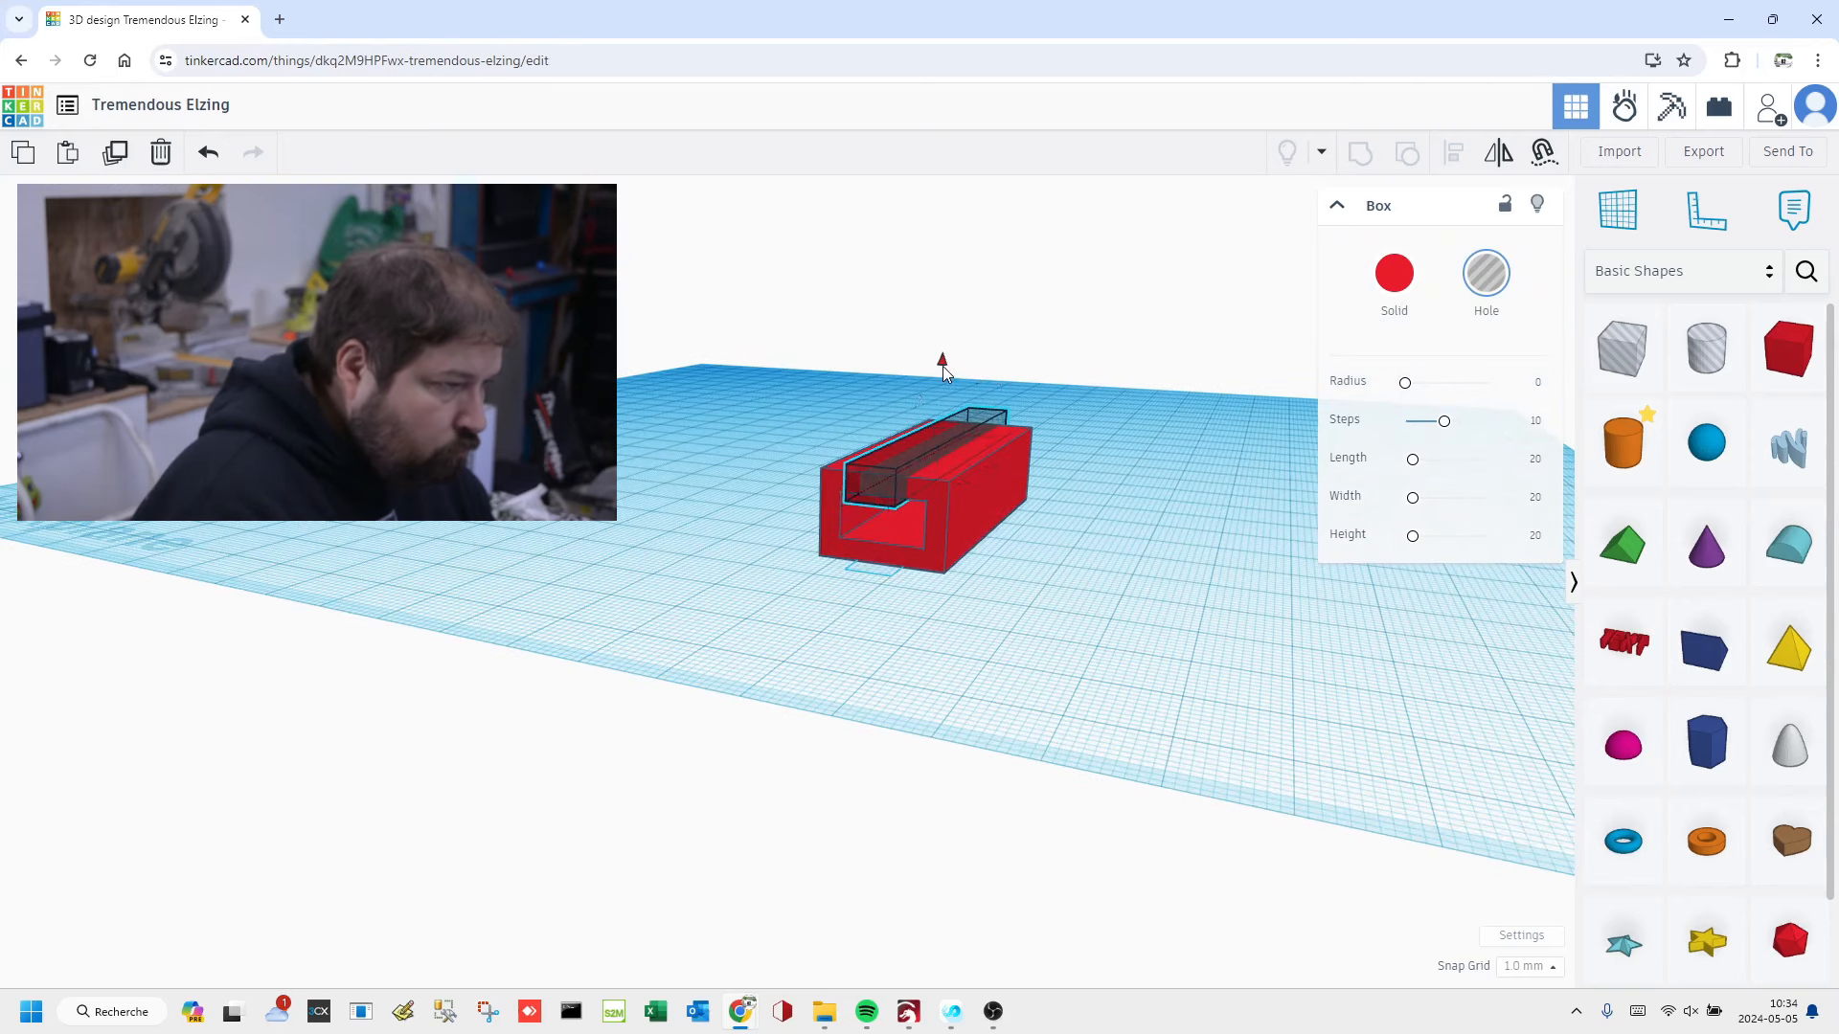
left_click_drag(939, 356, 944, 369)
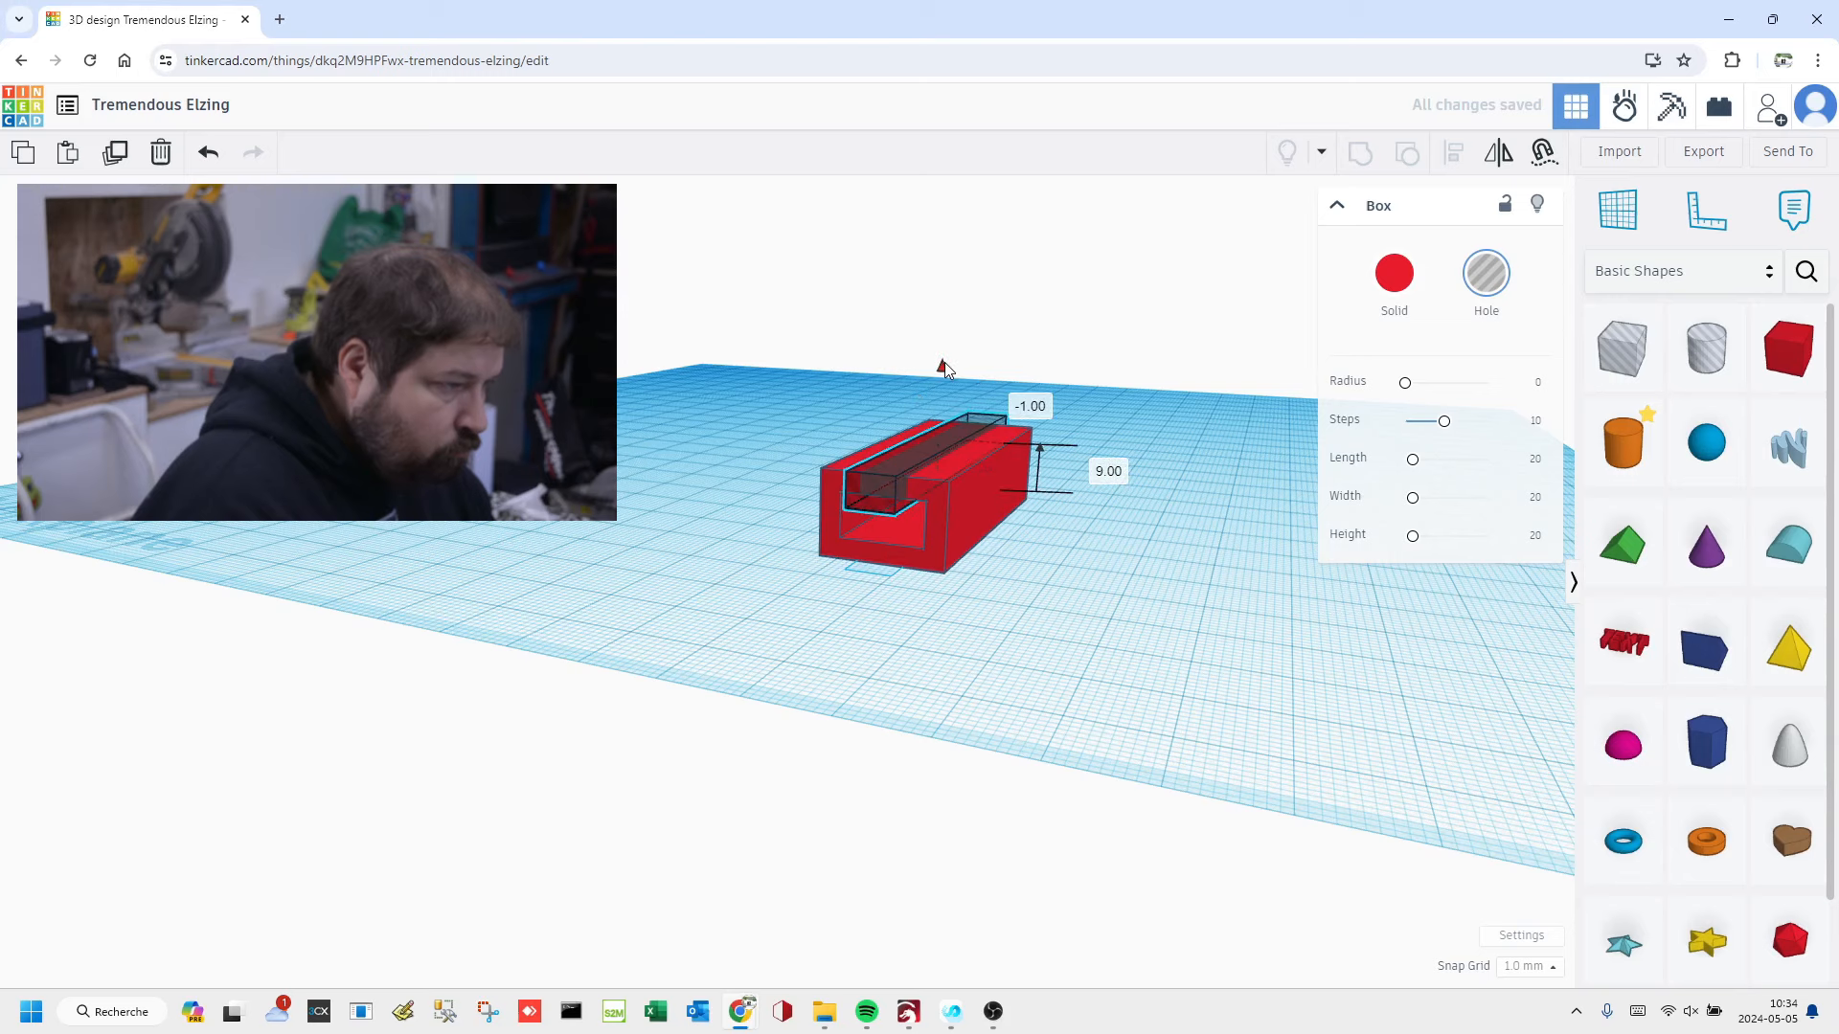
Step: Group the red part with the hole box to cut a narrower lengthwise slot through its top wall
right_click_drag(784, 439, 750, 488)
left_click_drag(772, 349, 1108, 670)
left_click(1360, 153)
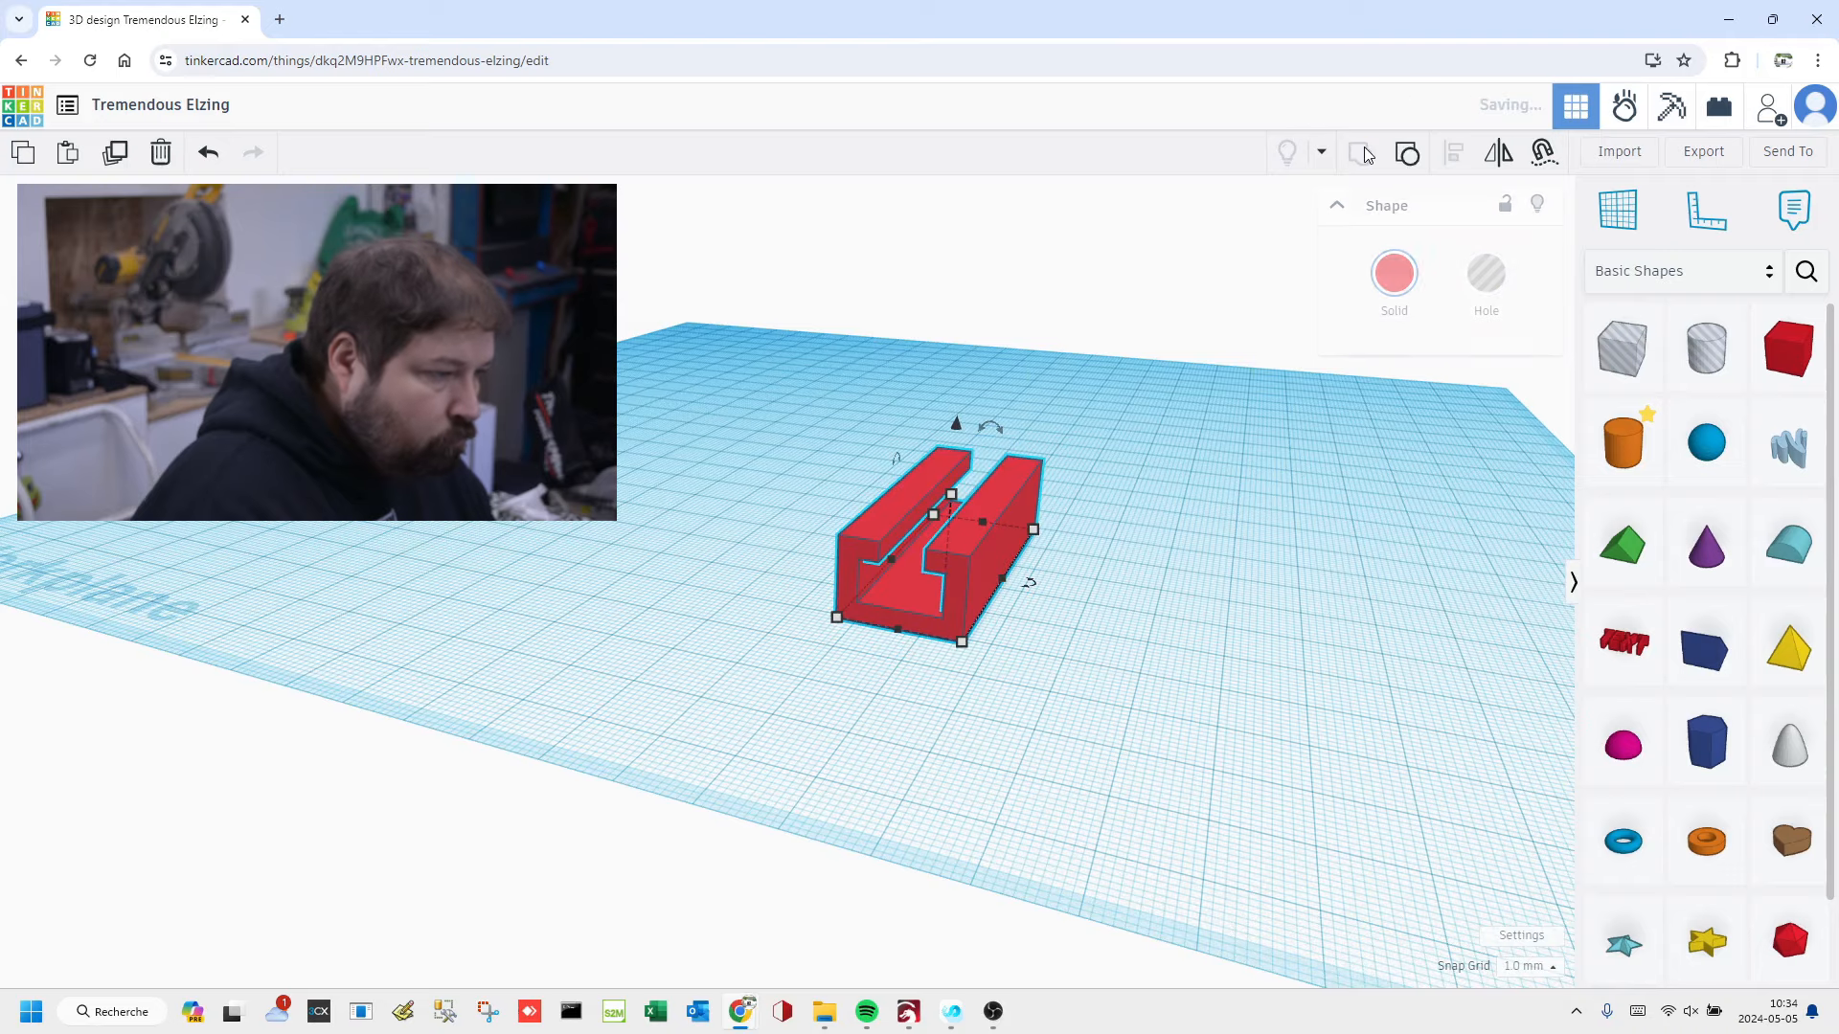
right_click_drag(1187, 496, 1018, 479)
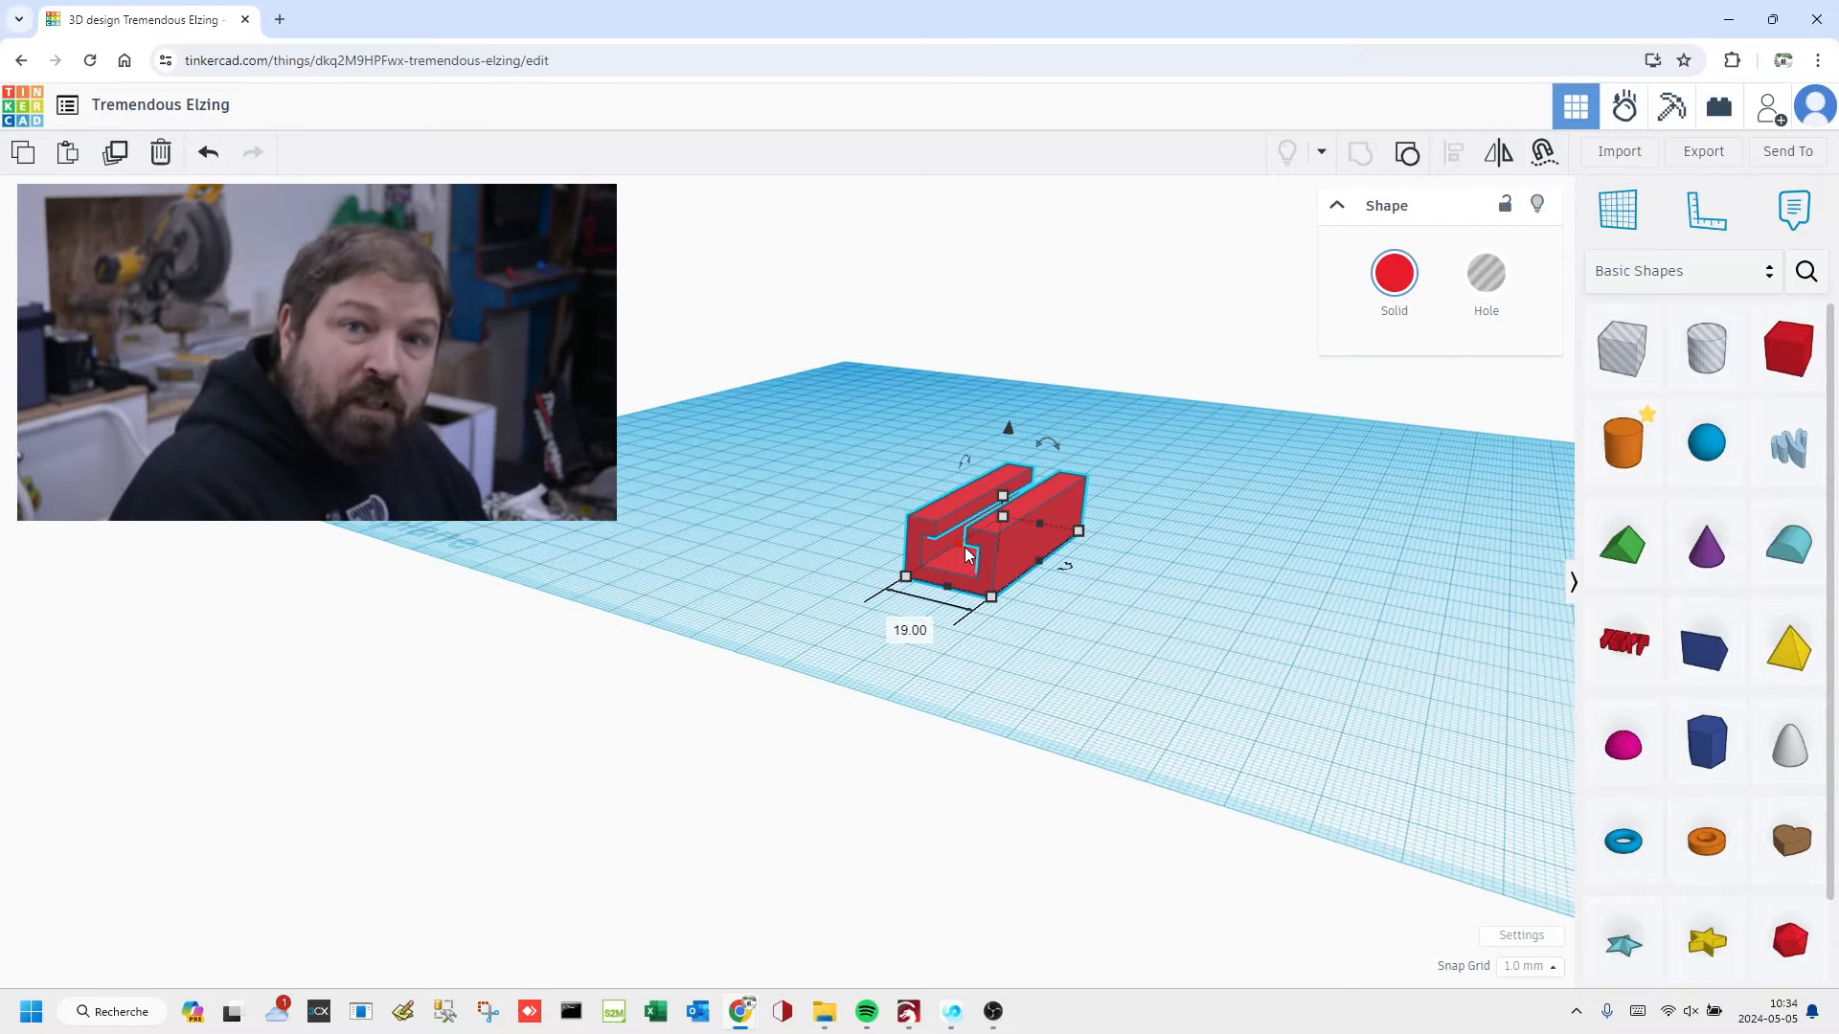
right_click_drag(951, 562, 1072, 560)
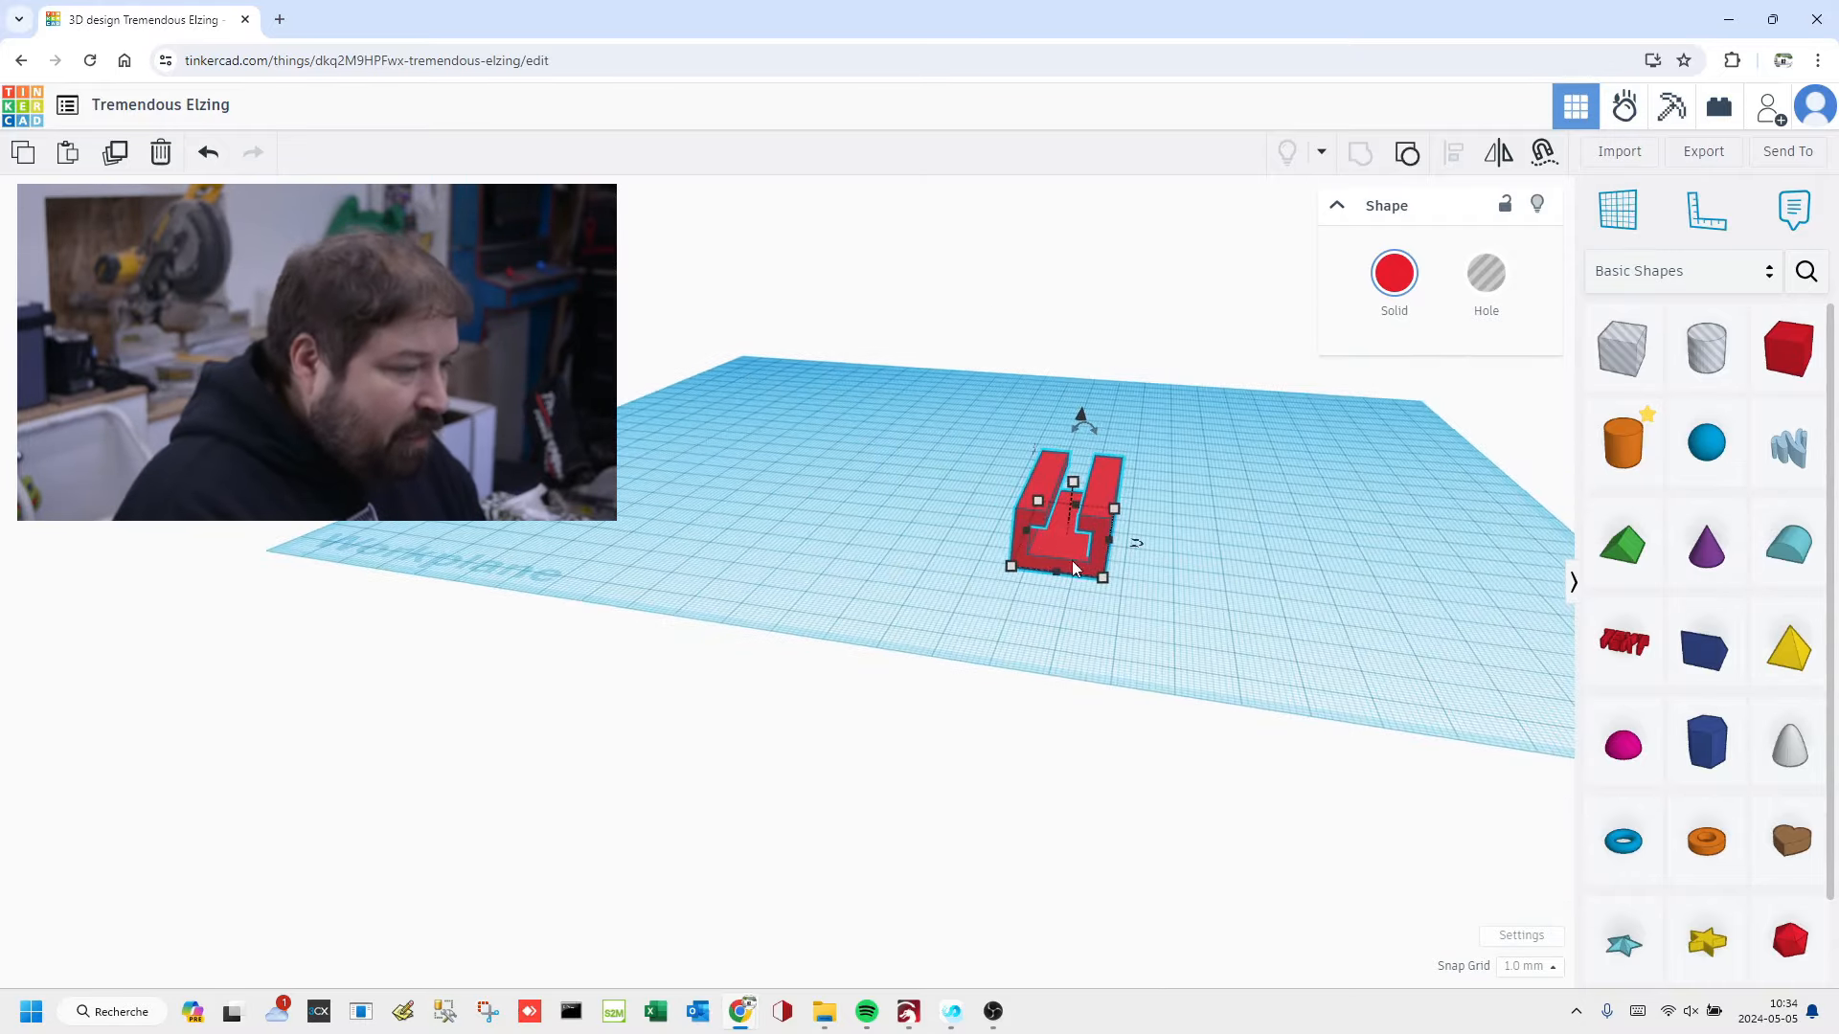
Step: Place a new solid box beside the slotted part and set its width to 12 mm
left_click(1787, 348)
left_click(1256, 552)
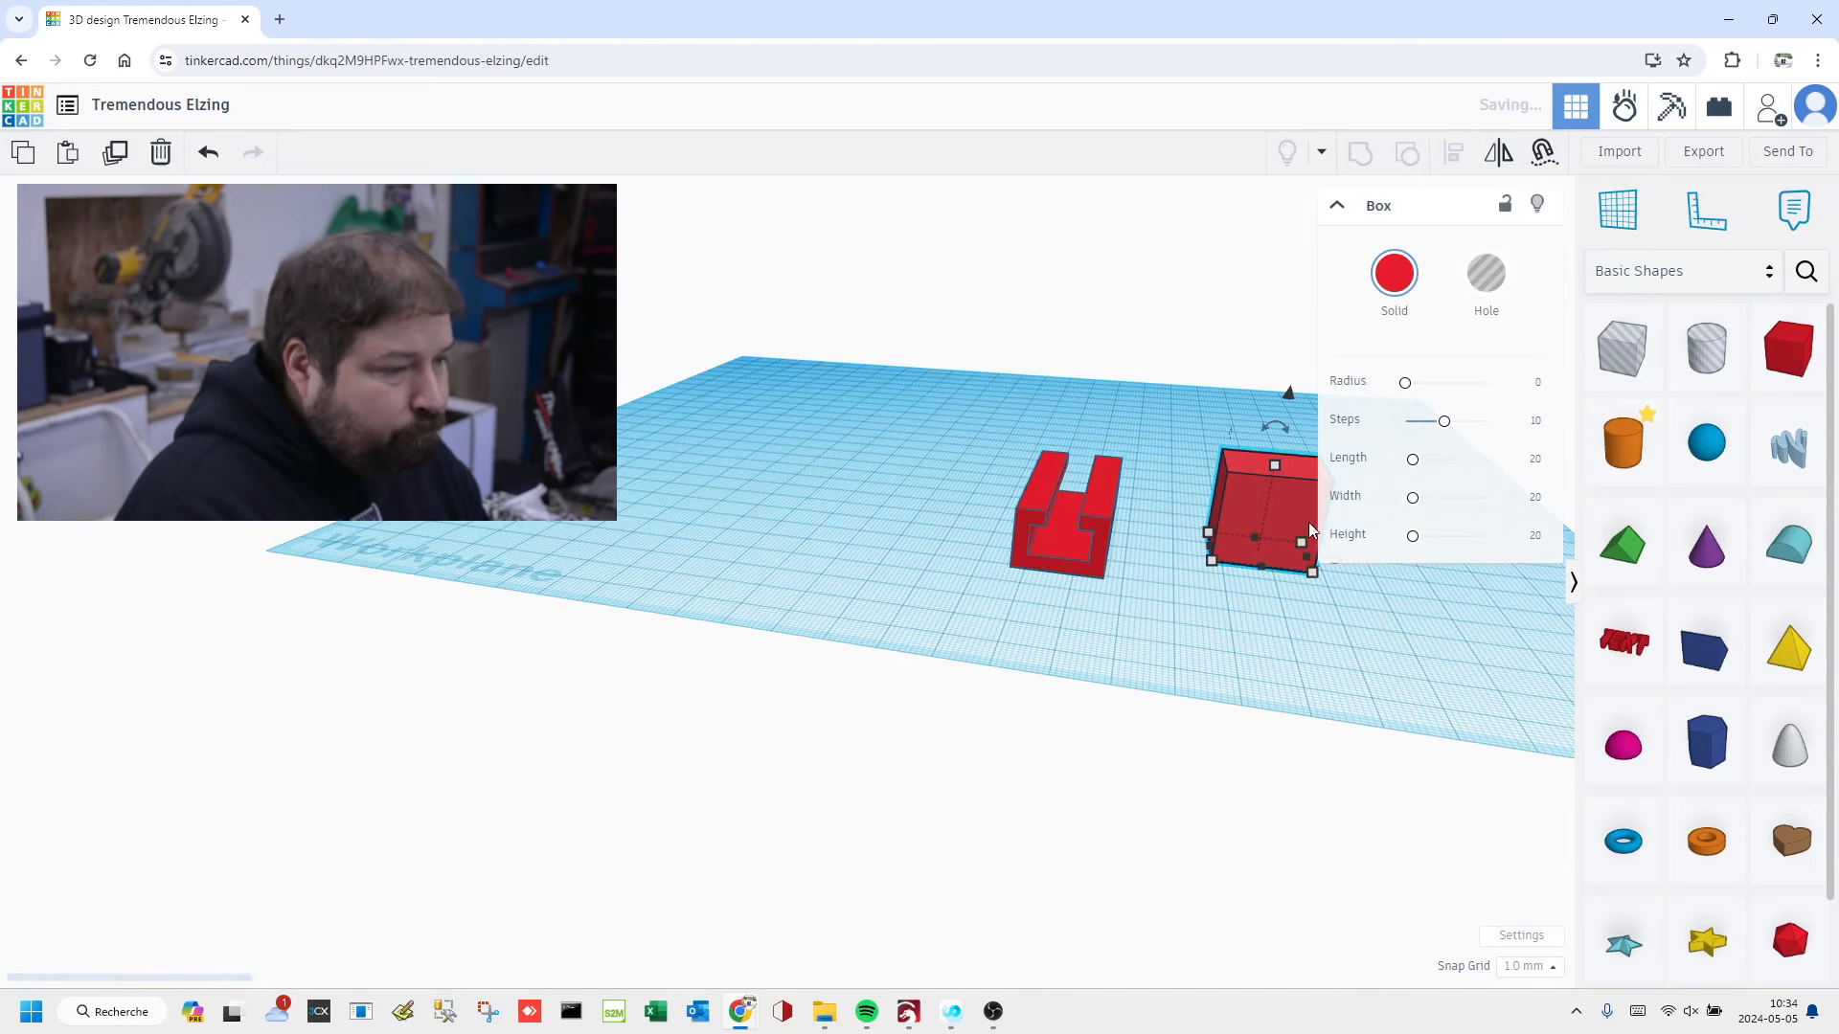
left_click(1266, 445)
left_click(1264, 460)
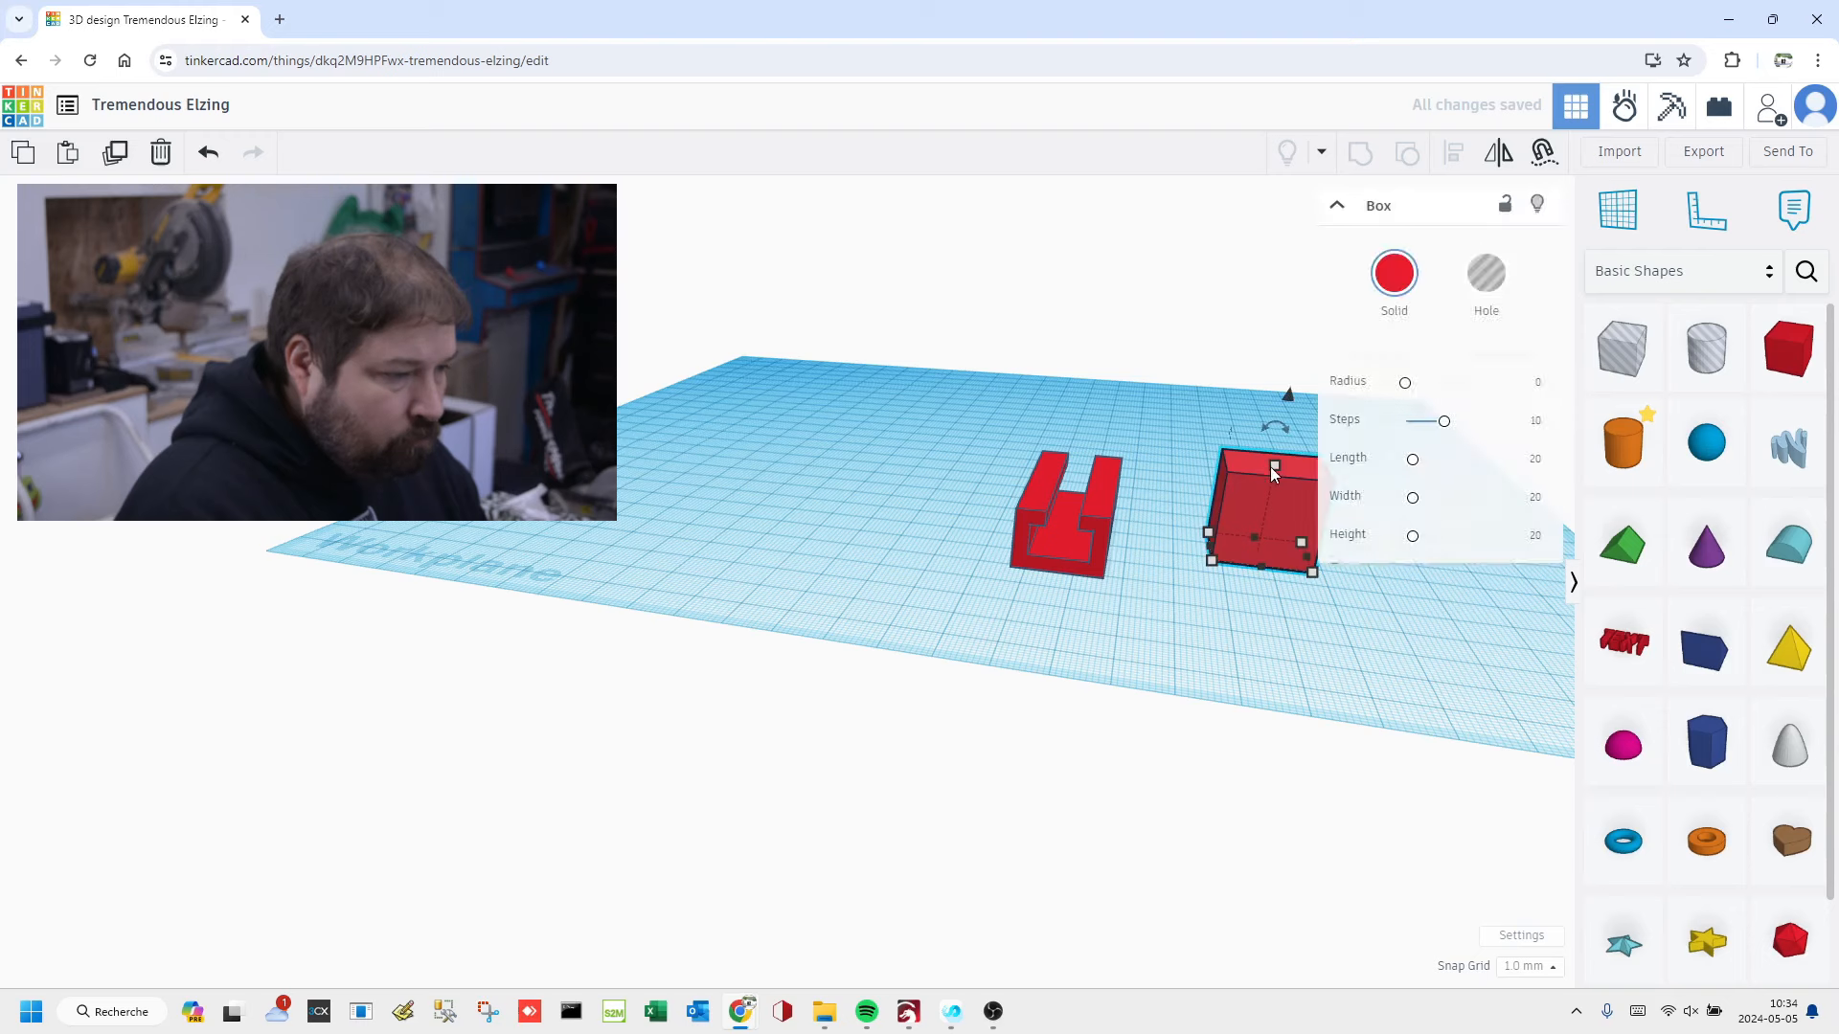
mouse_move(1210, 563)
right_click_drag(1176, 515, 952, 584)
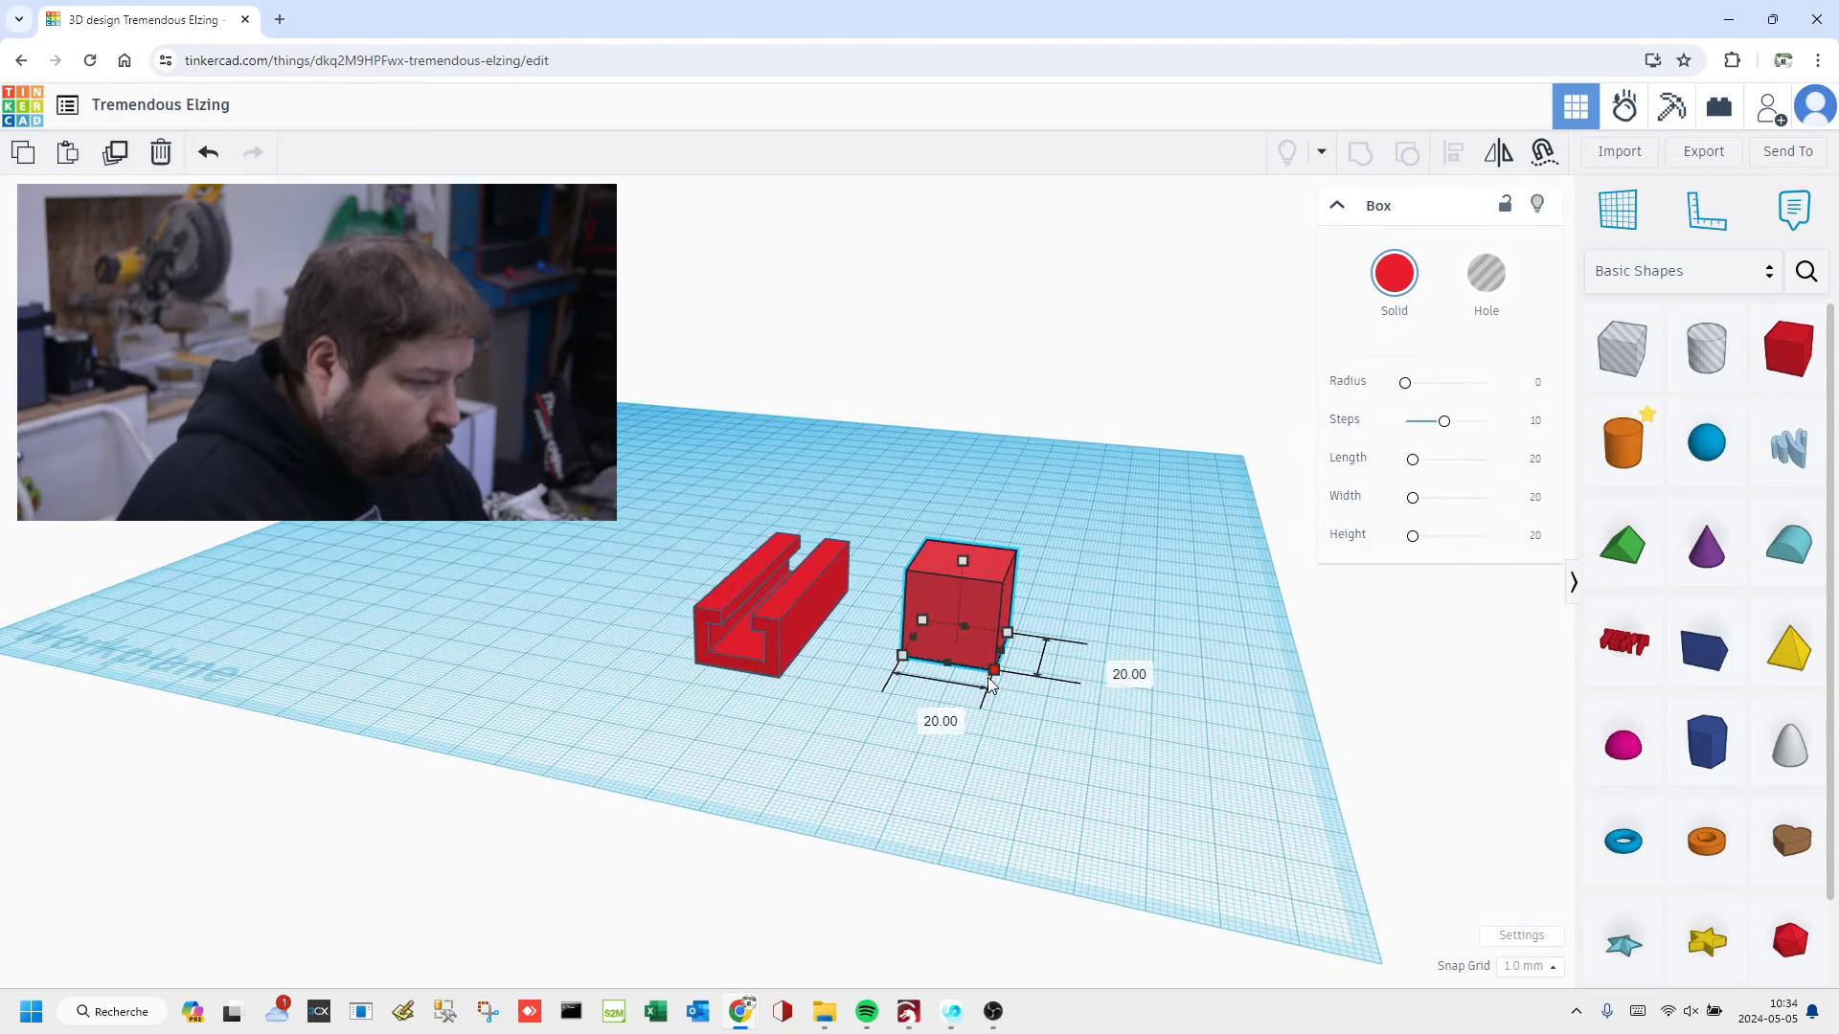
left_click(925, 714)
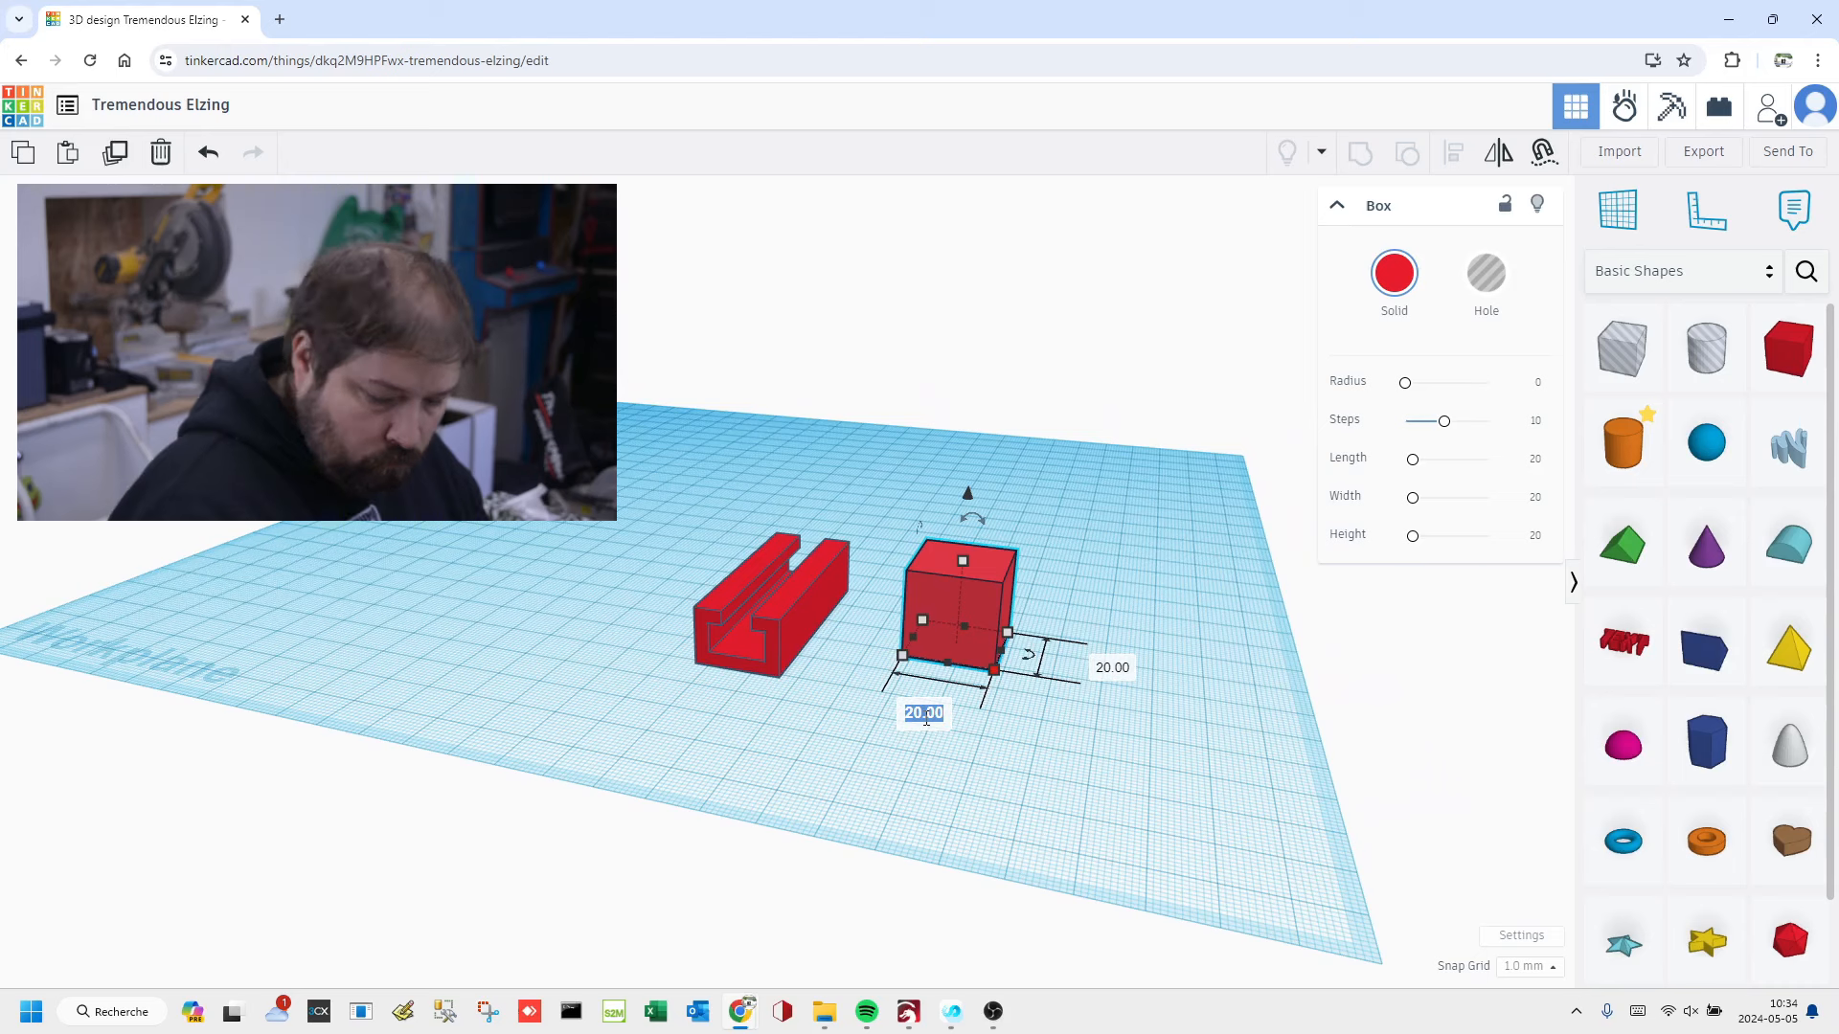
type("12")
key("Return")
Step: Set the new box's length to 50 mm and its height to 6 mm
left_click(1061, 661)
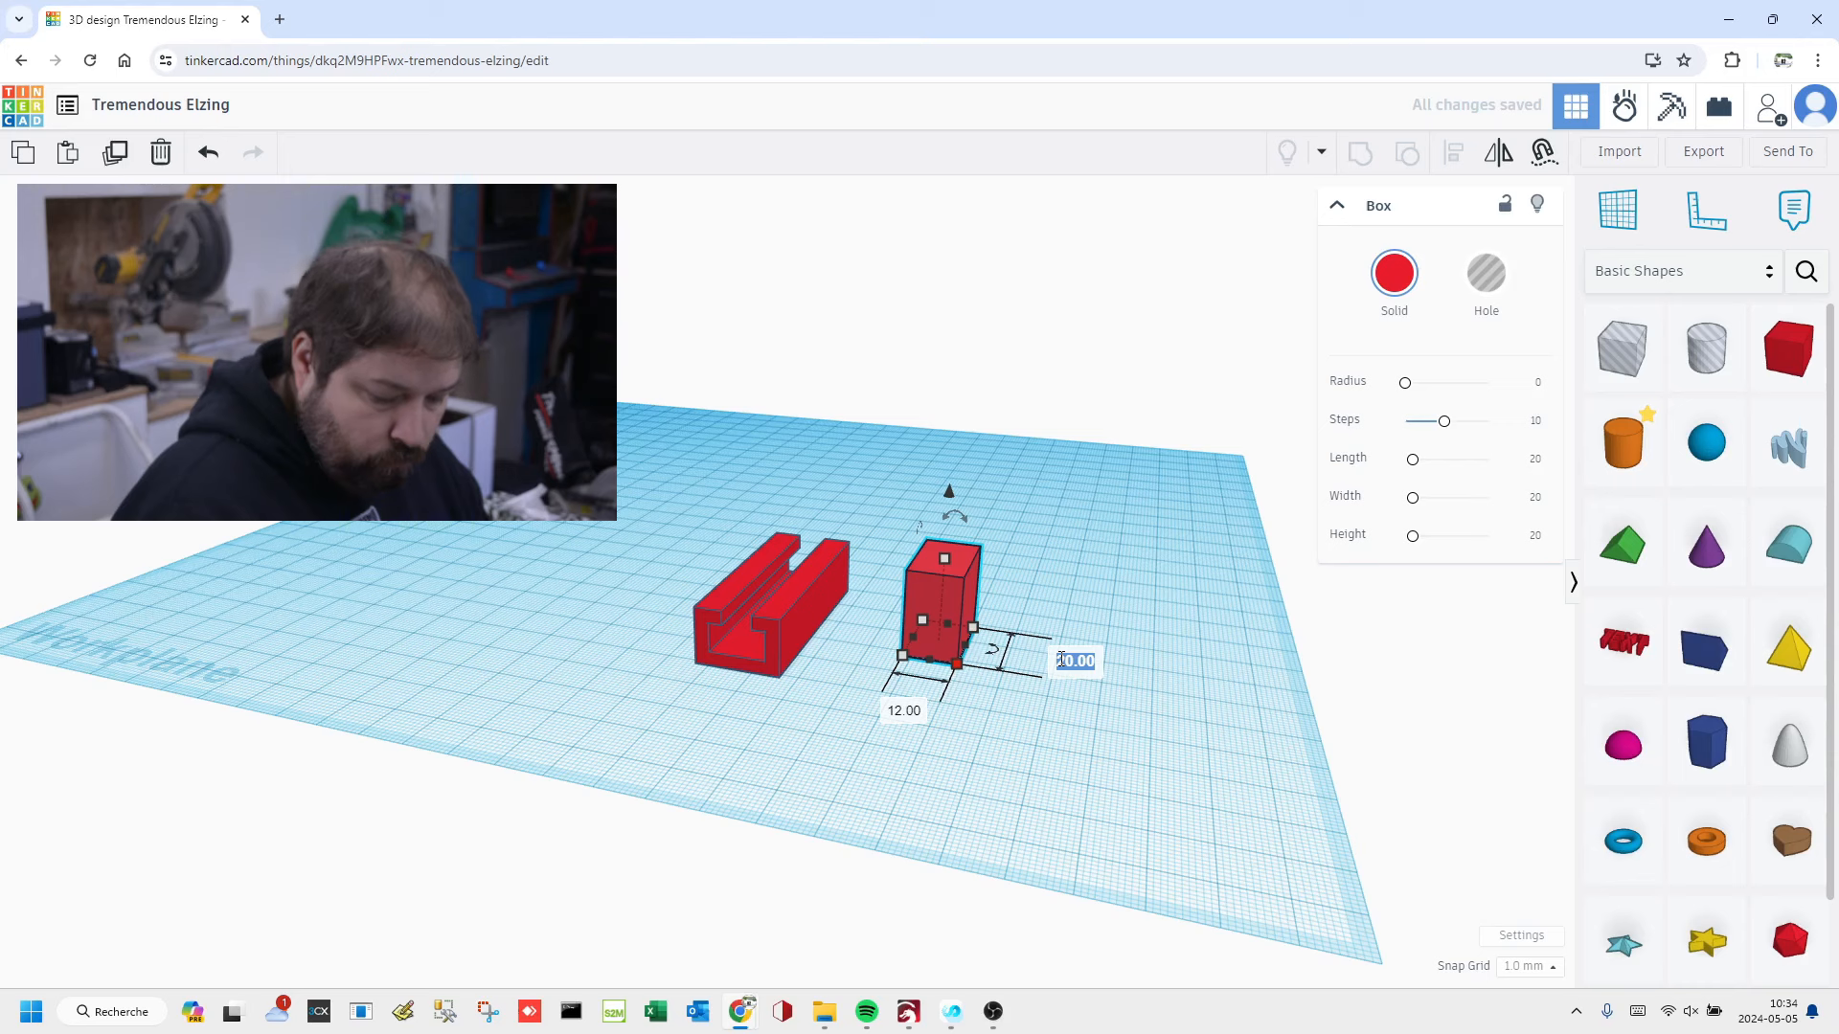
type("50")
key("Return")
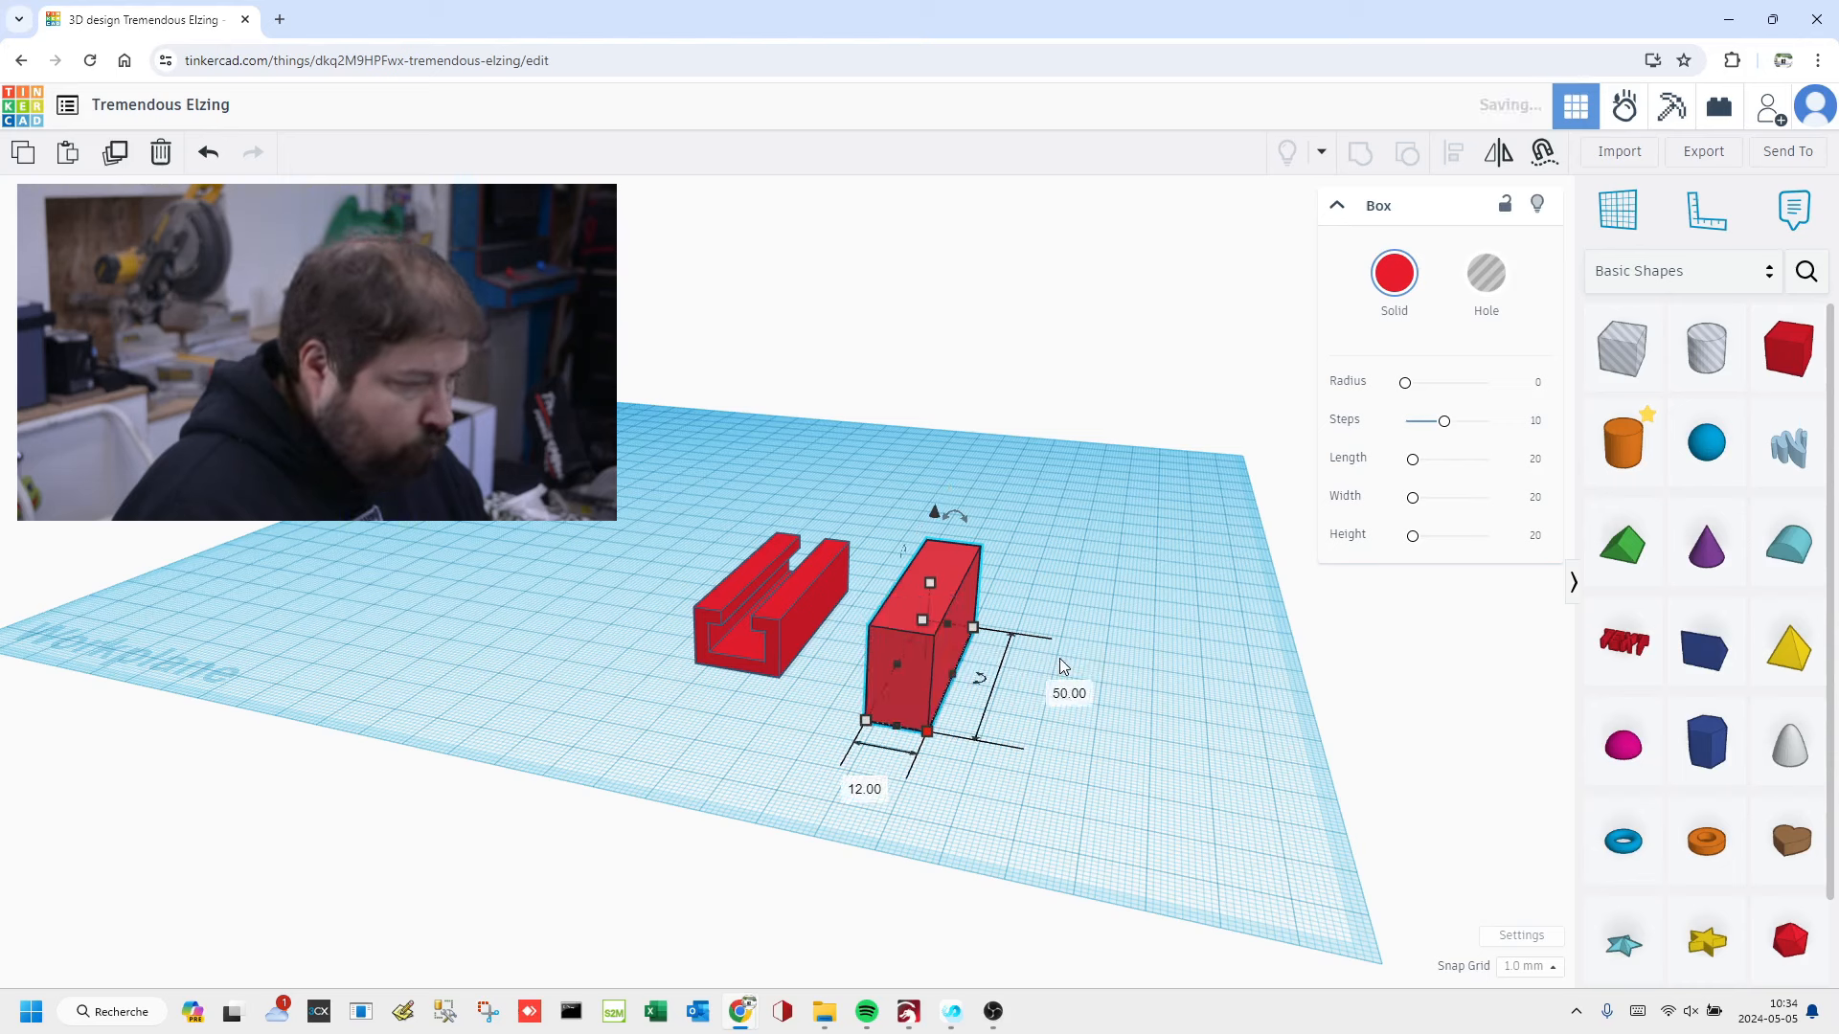
left_click(1037, 626)
type("5")
key("Return")
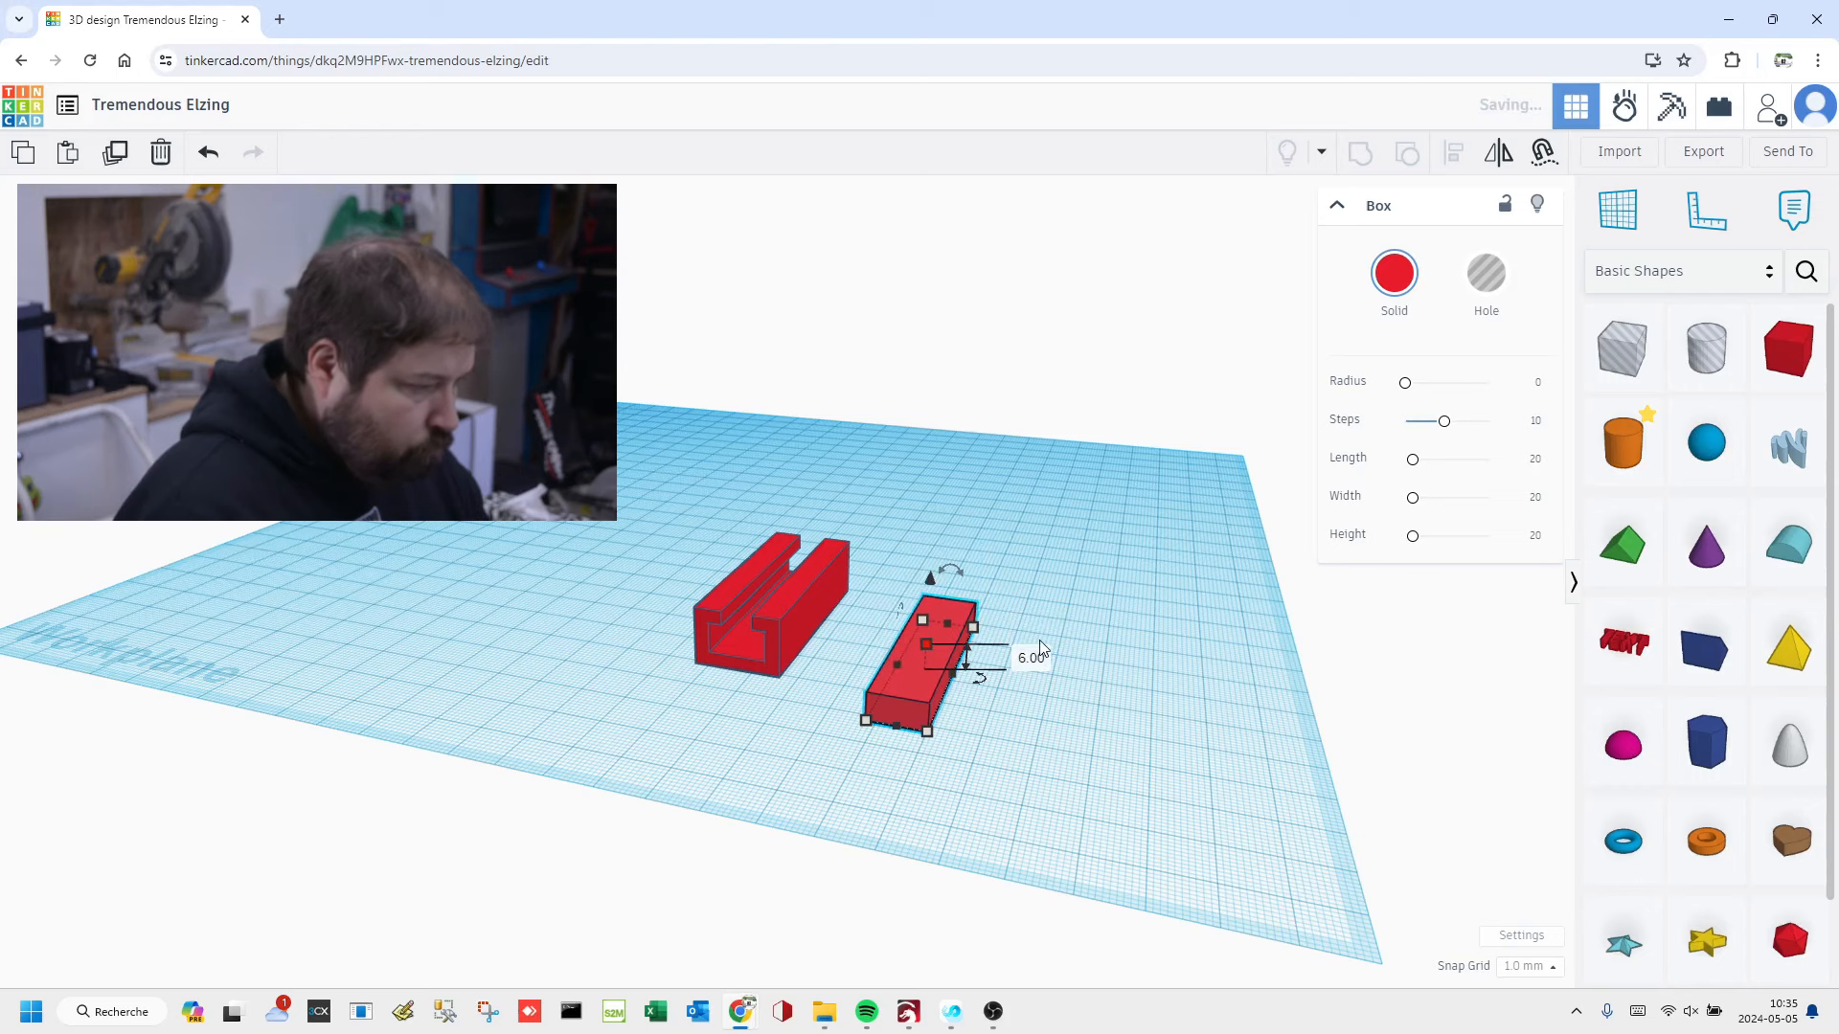
Step: Change the 12 mm wide bar's solid colour to the medium green preset
right_click_drag(1055, 698, 944, 671)
mouse_move(982, 655)
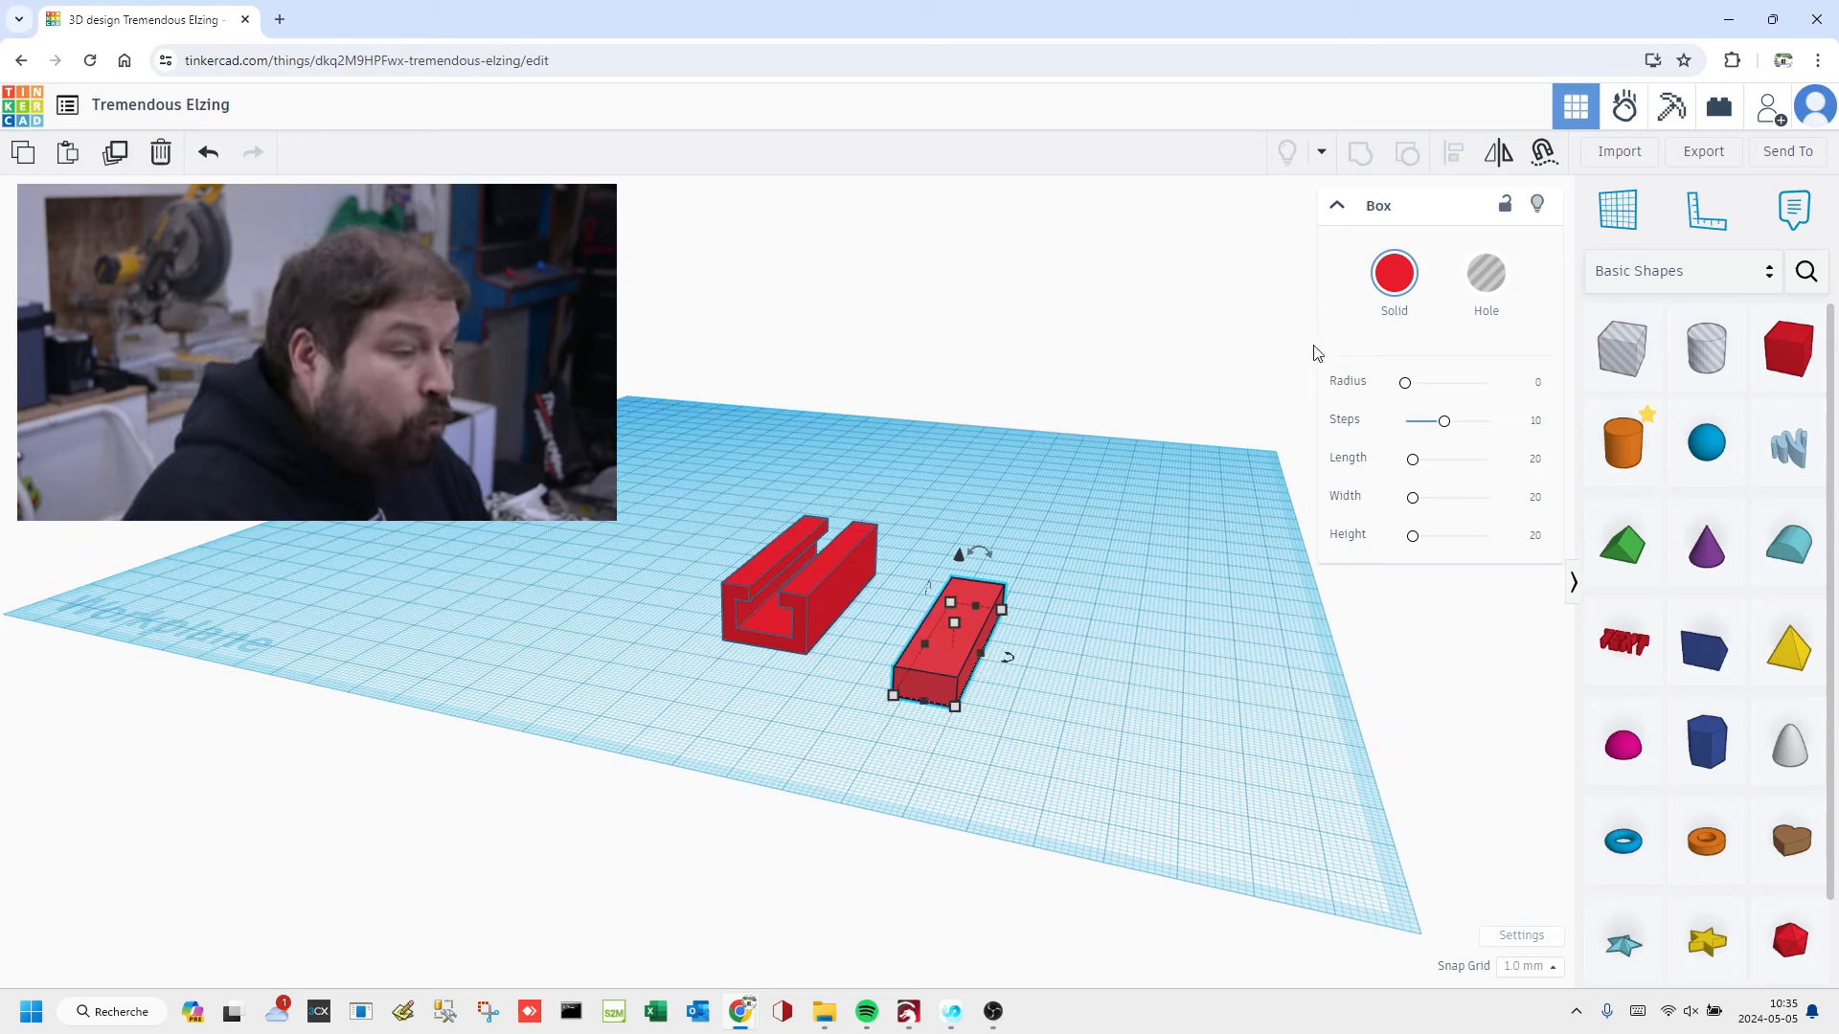
right_click(1392, 287)
left_click(1392, 285)
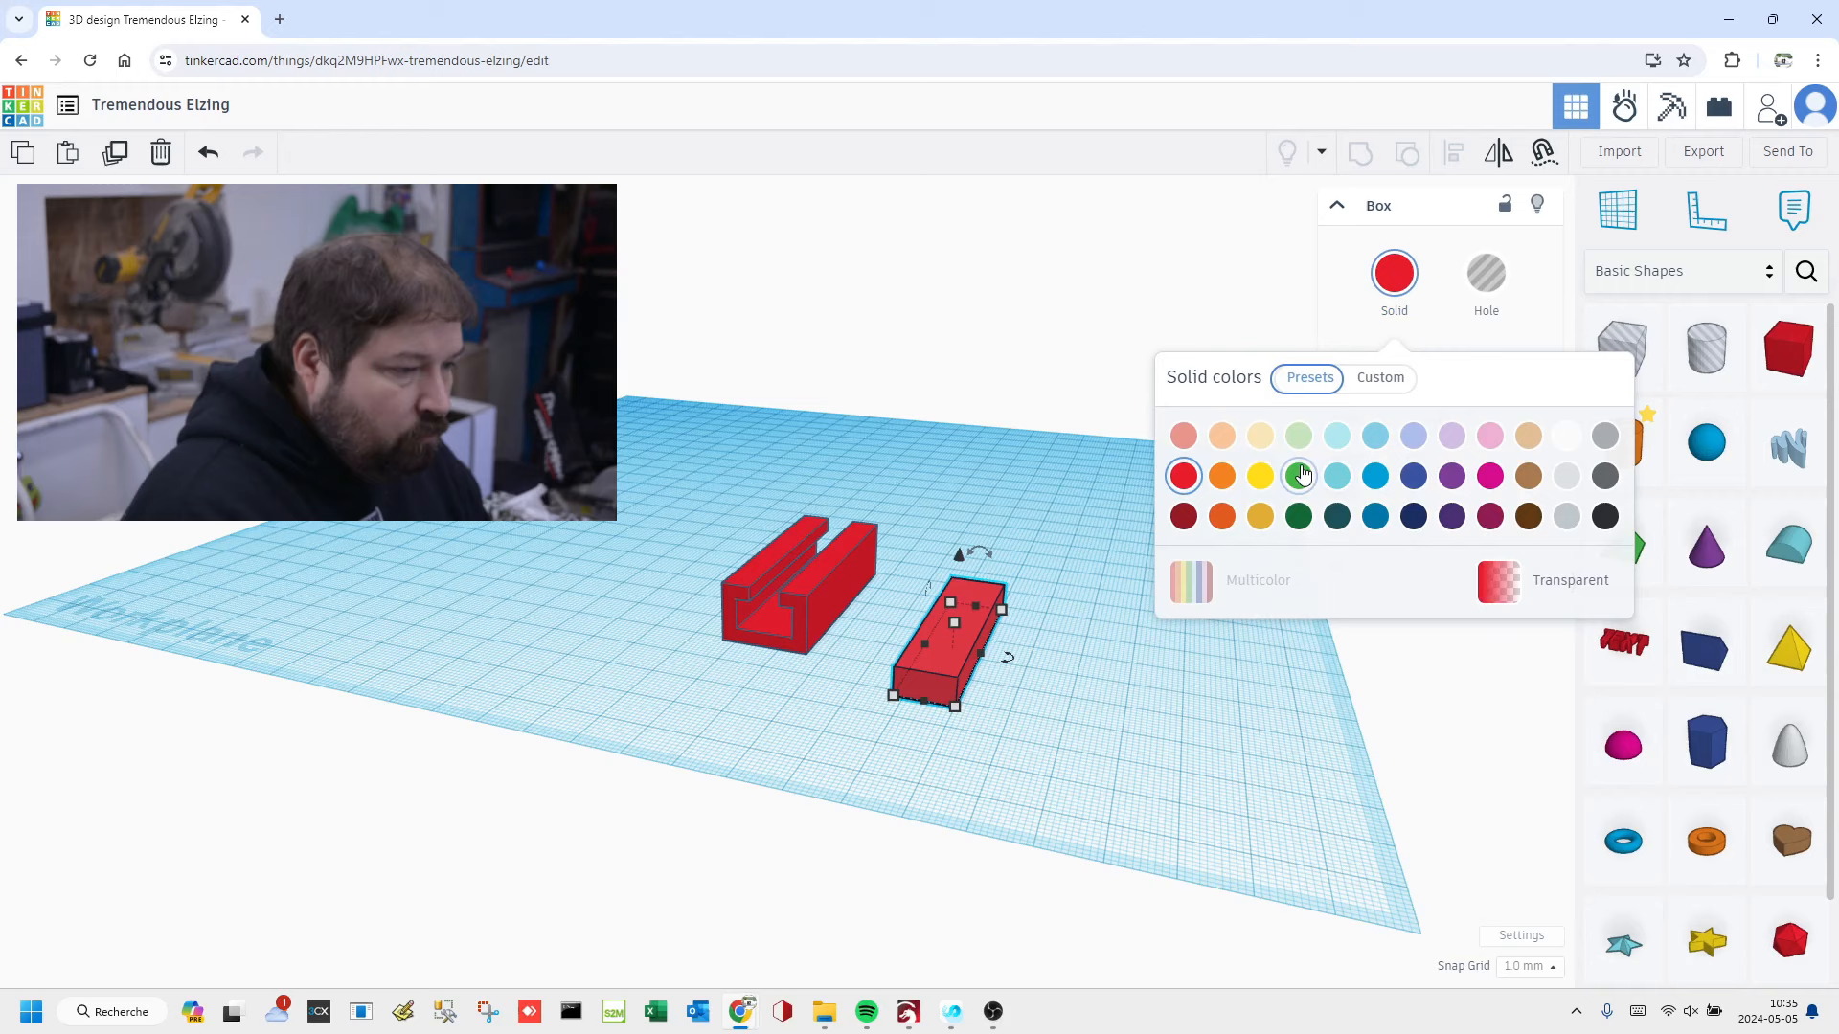
left_click(1300, 475)
left_click(992, 693)
Step: Place another solid box beside the green bar and colour it the same green
right_click_drag(978, 630, 1007, 606)
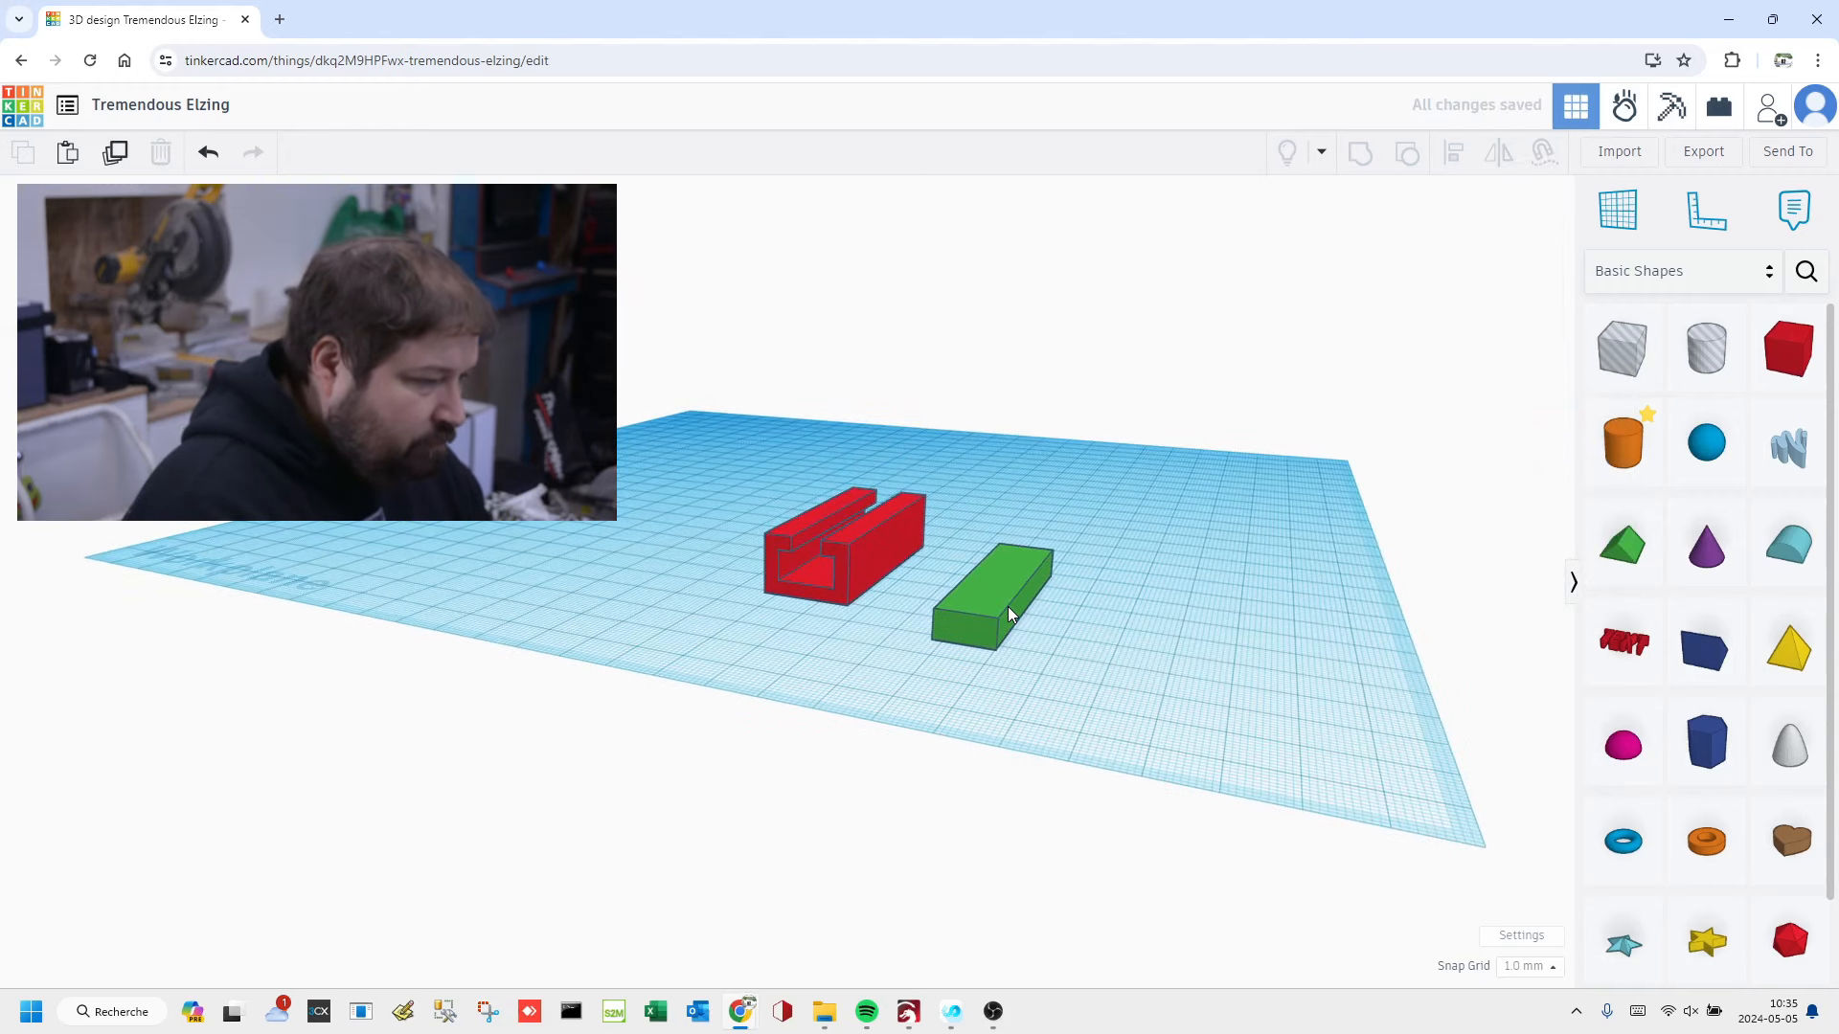
left_click_drag(1787, 375, 1157, 603)
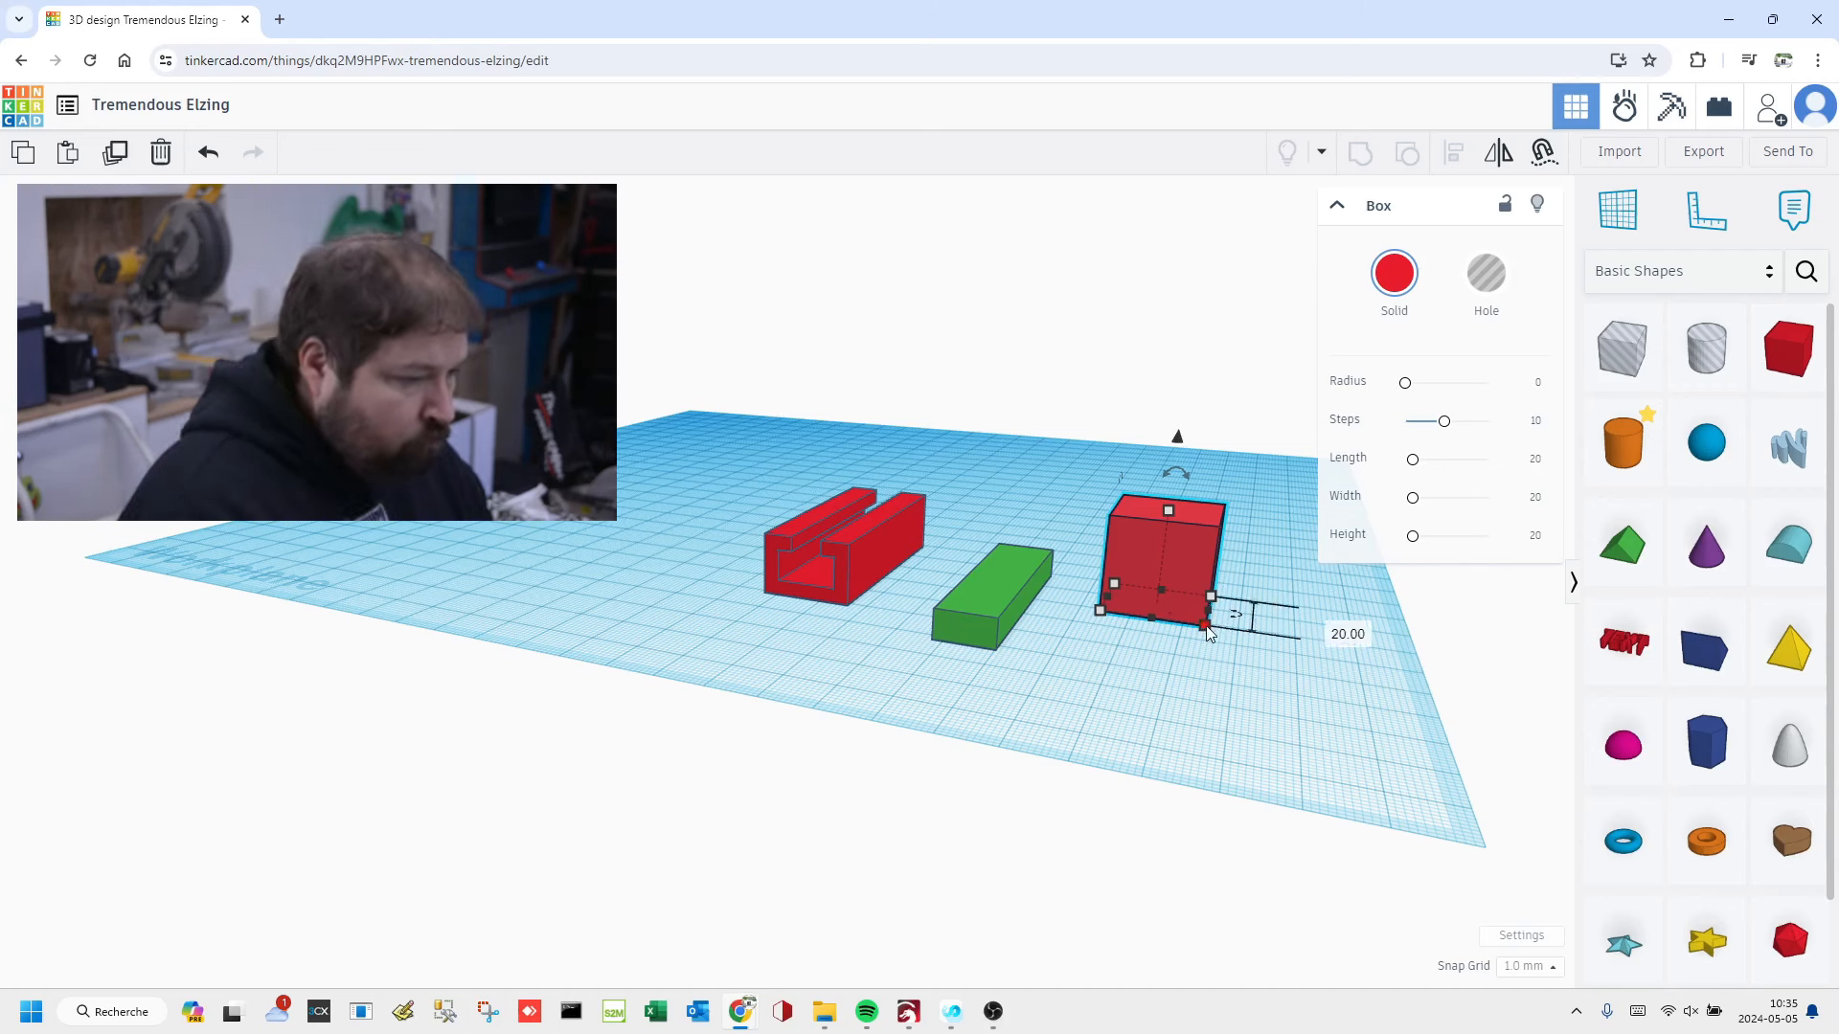
left_click(1394, 273)
left_click(1299, 476)
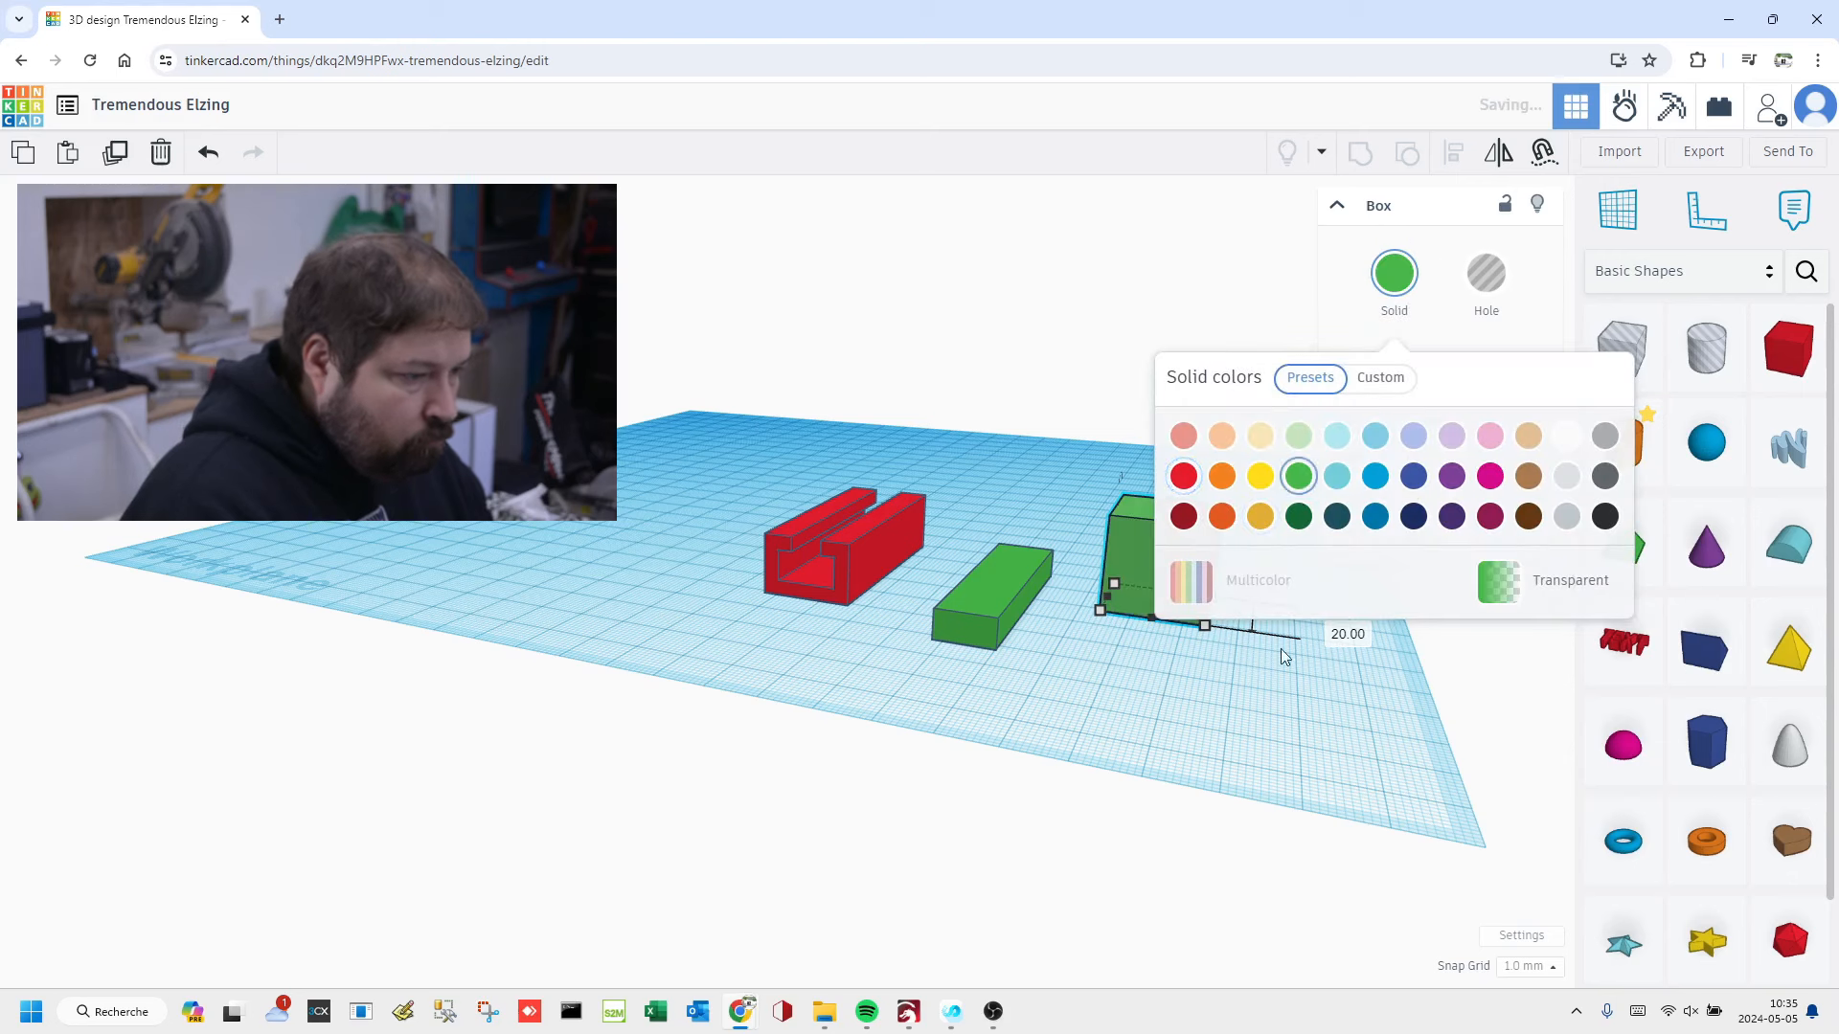
left_click(1127, 598)
left_click(1186, 640)
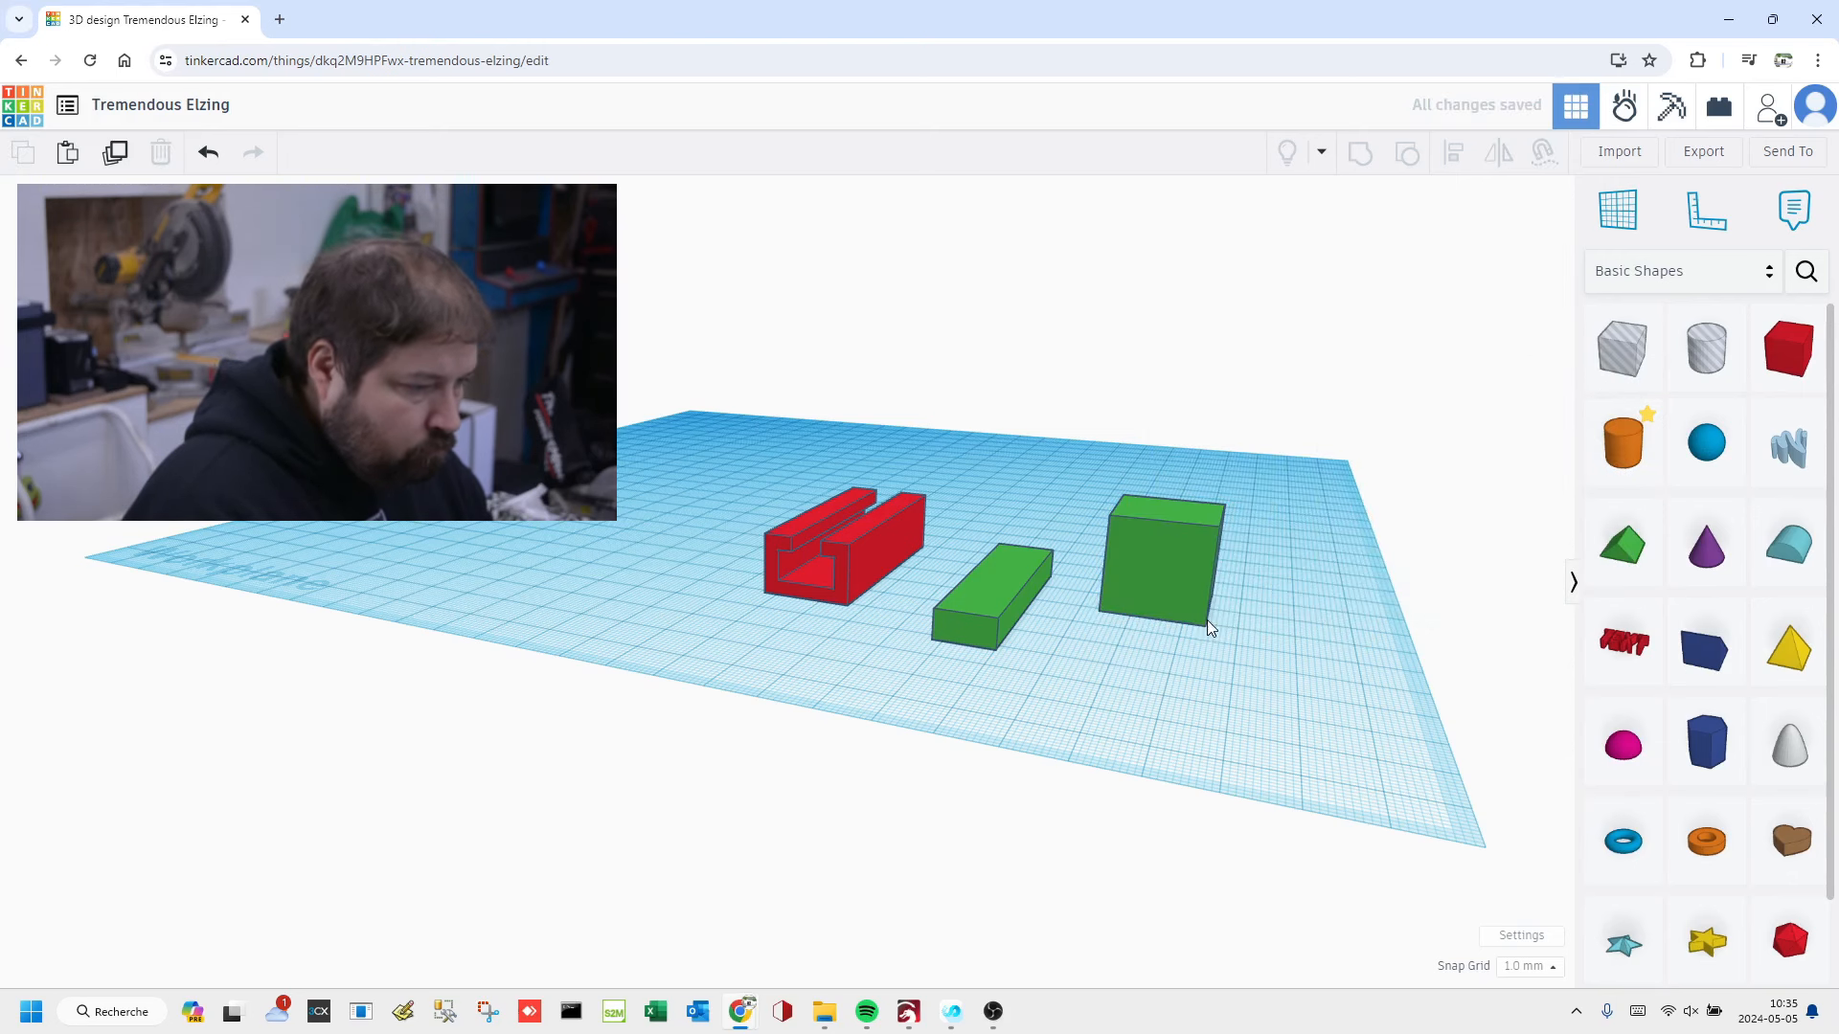
Step: Set the second green box's width and length to 6 mm each
left_click(1203, 622)
left_click(1140, 655)
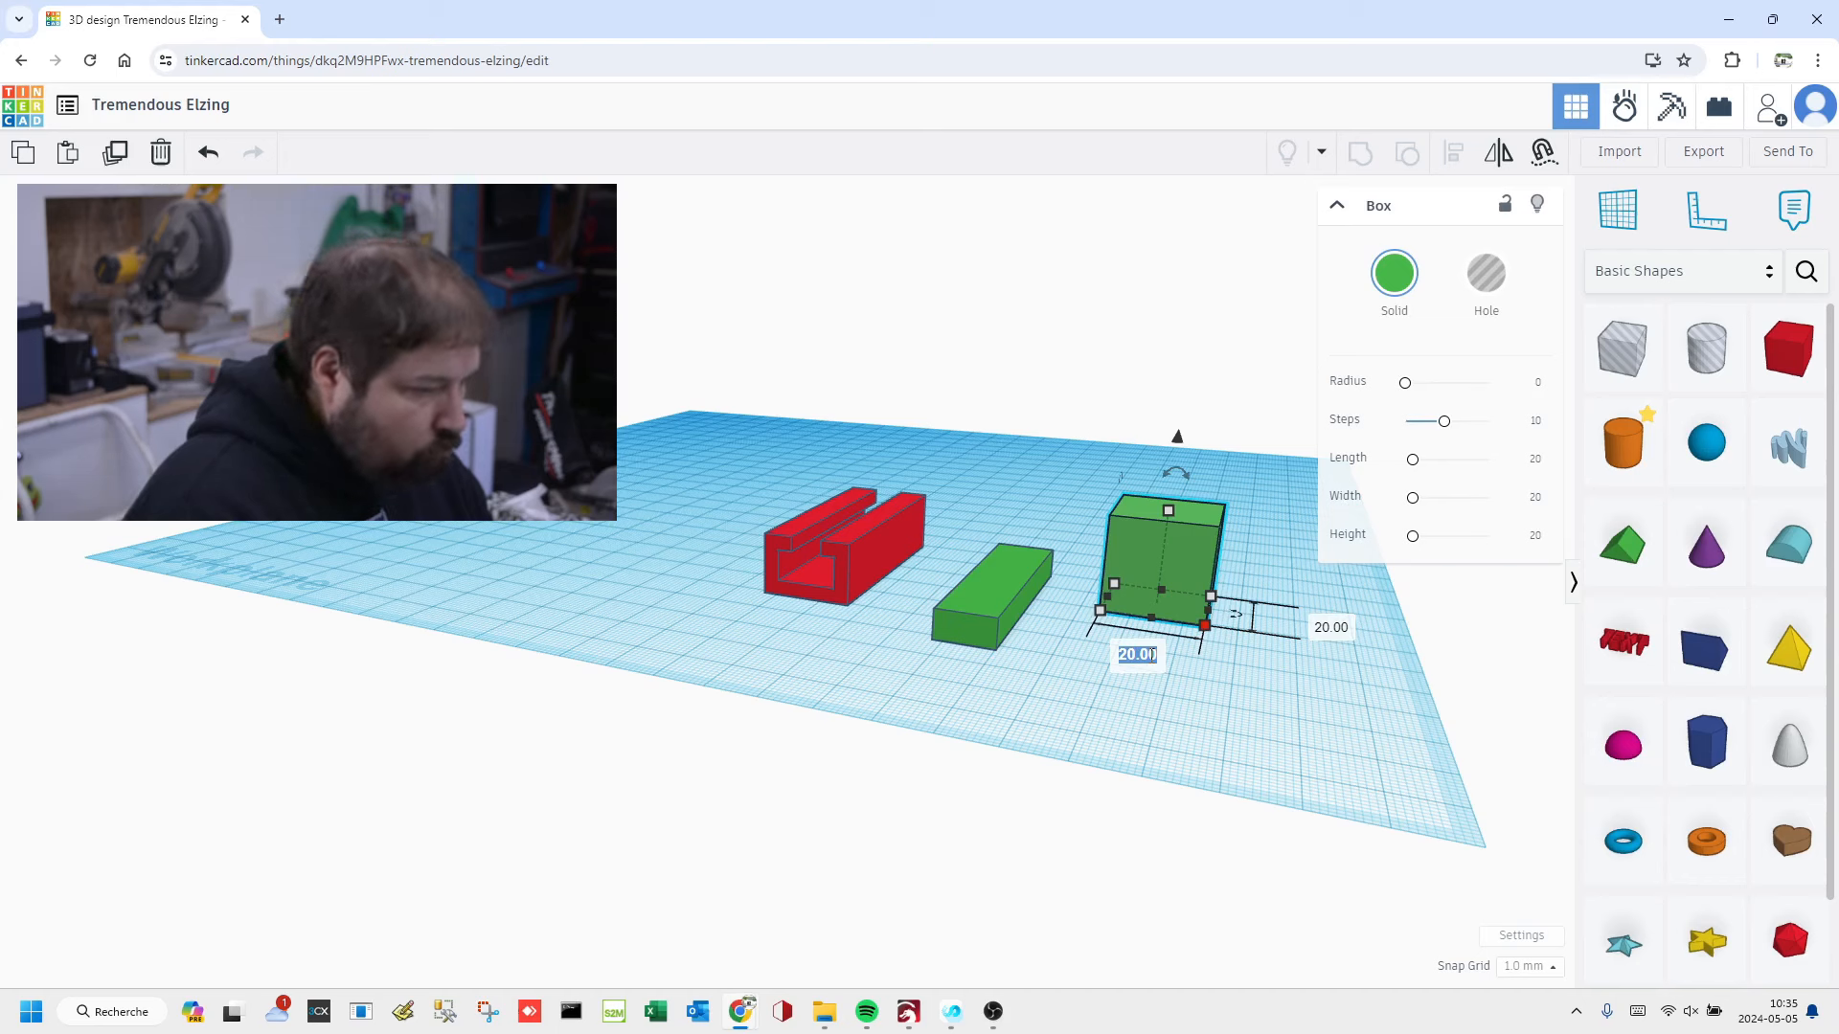
type("6")
key("Return")
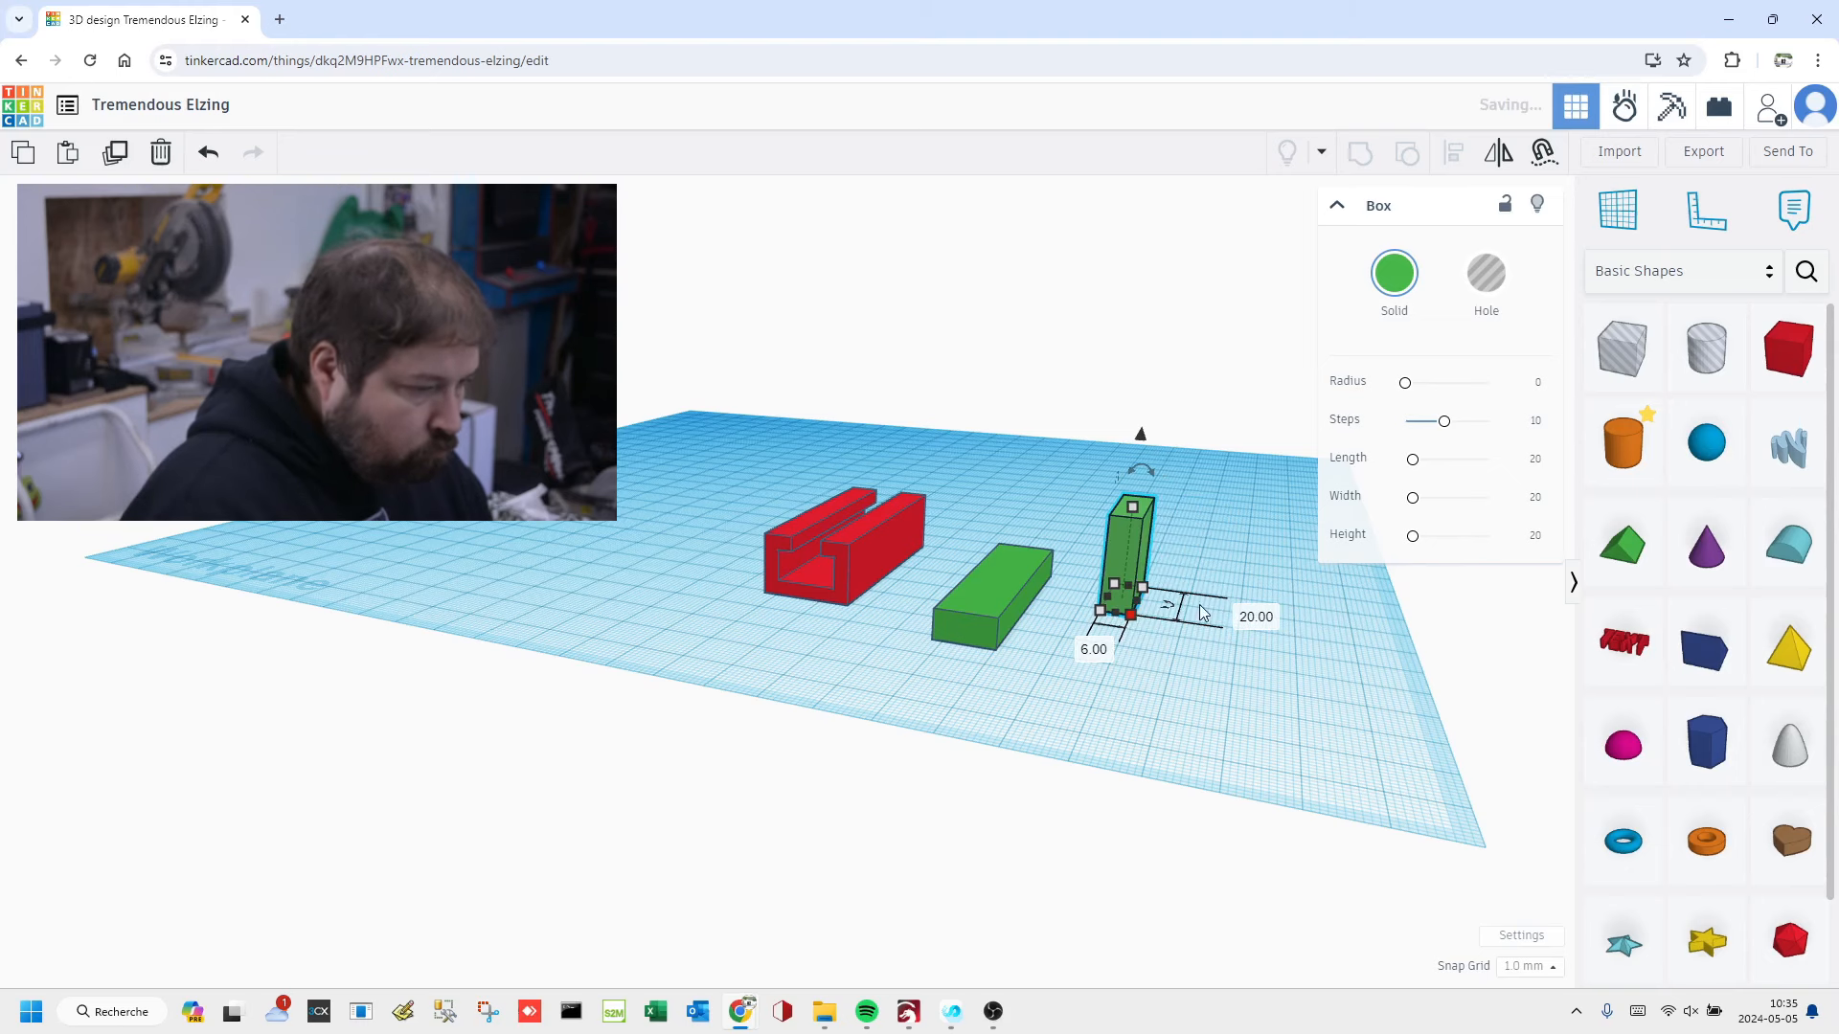
left_click(1250, 618)
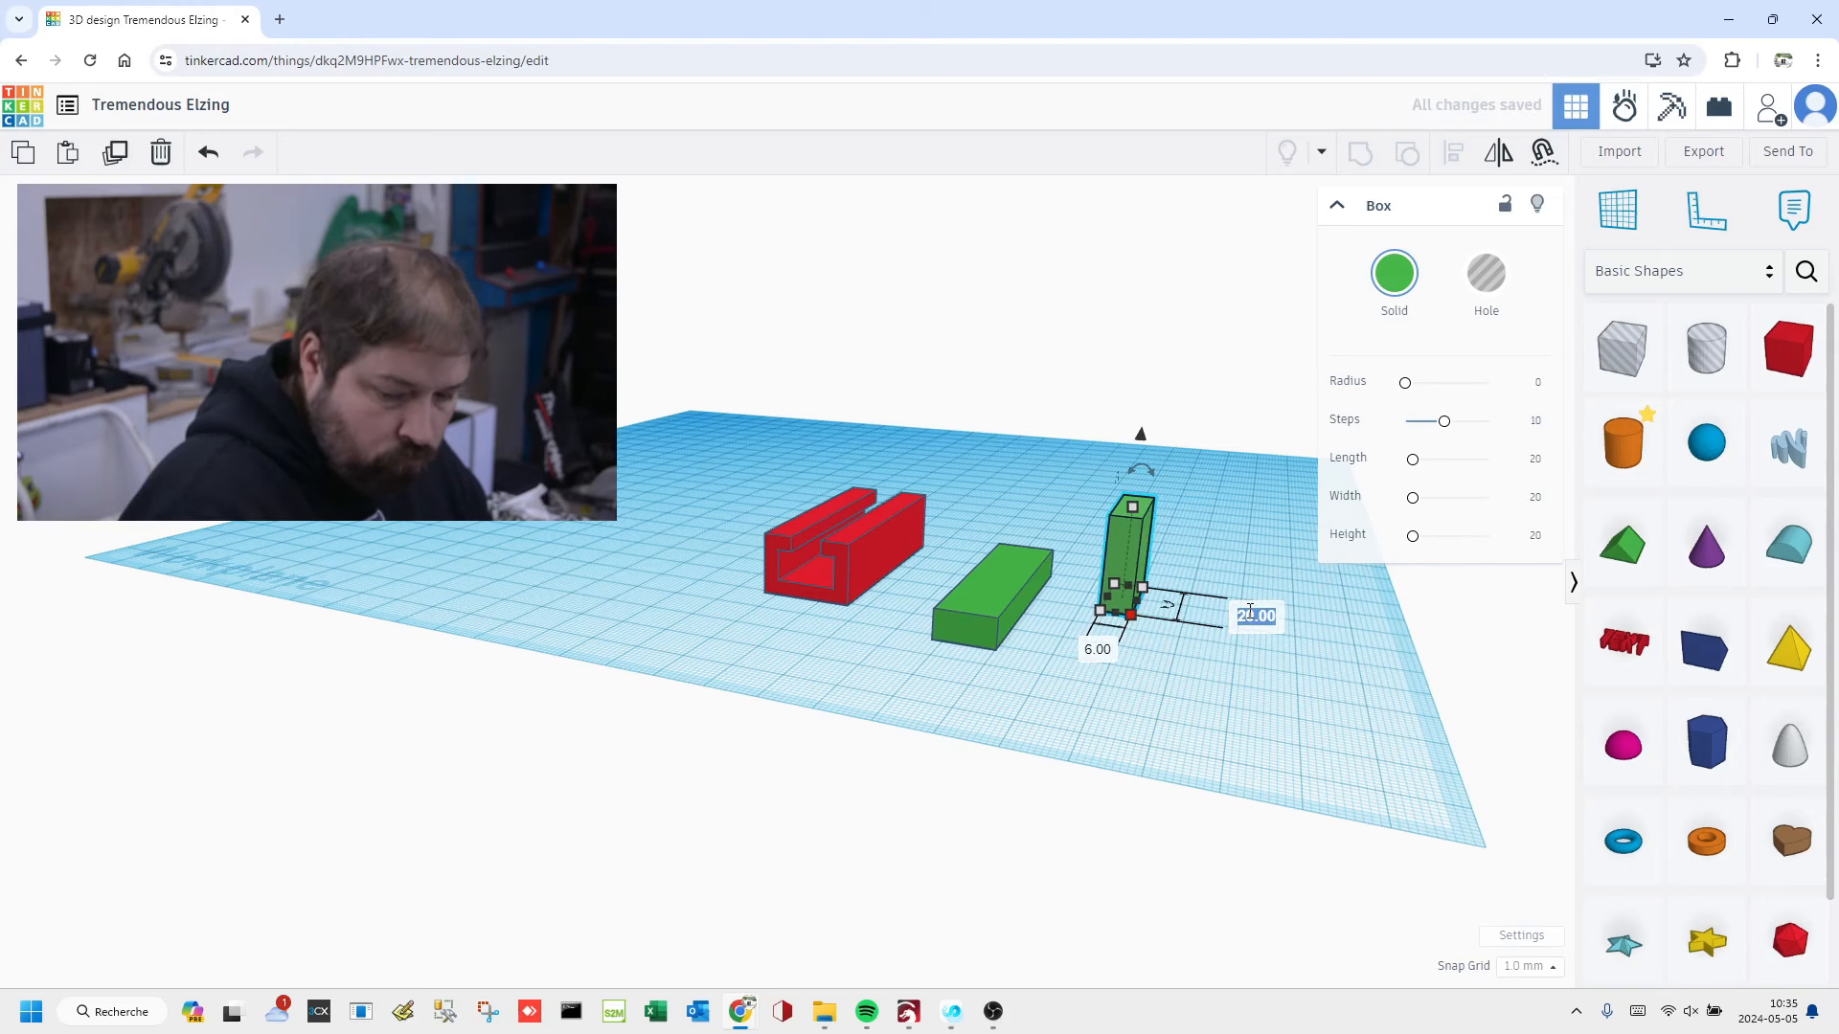
type("6")
key("Return")
Step: Set the small green box's height to 12 mm
right_click_drag(1180, 629, 1048, 655)
mouse_move(987, 609)
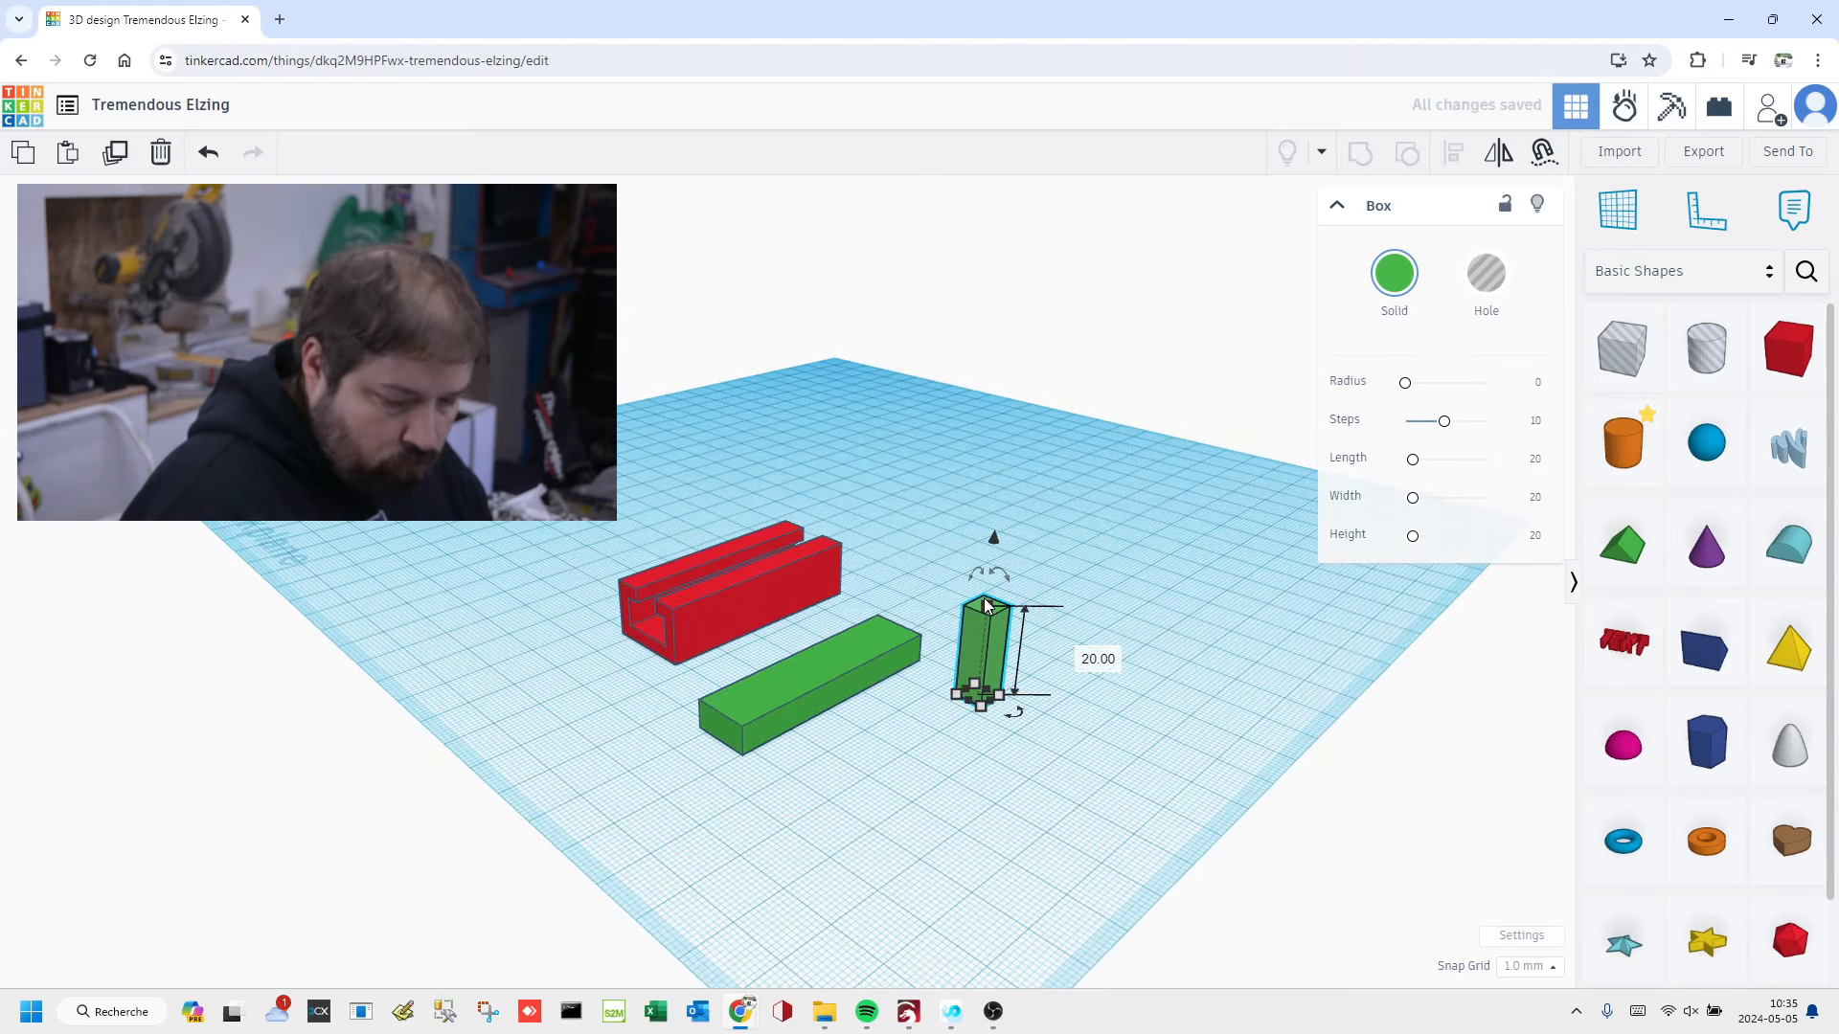
right_click_drag(991, 670, 1029, 673)
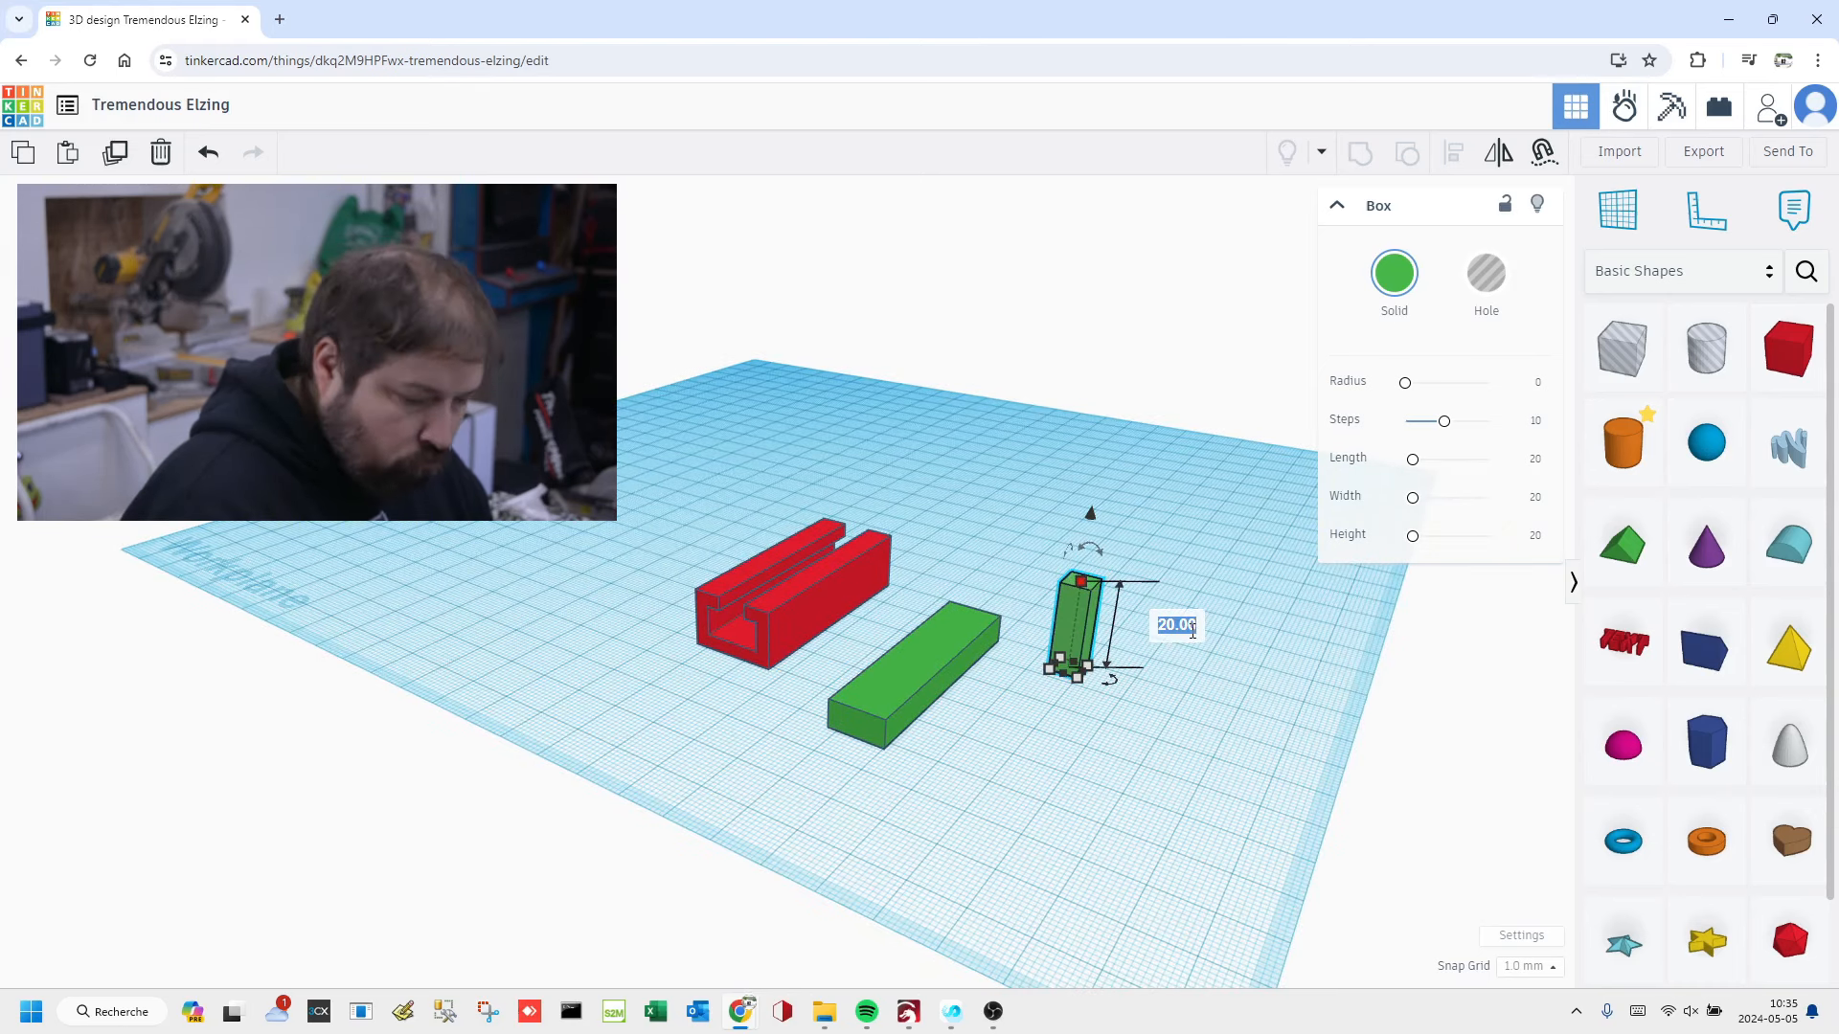
type("12")
key("Return")
Step: Set the small green box's length, parallel to the long green bar, to 8 mm
right_click_drag(1141, 673, 940, 669)
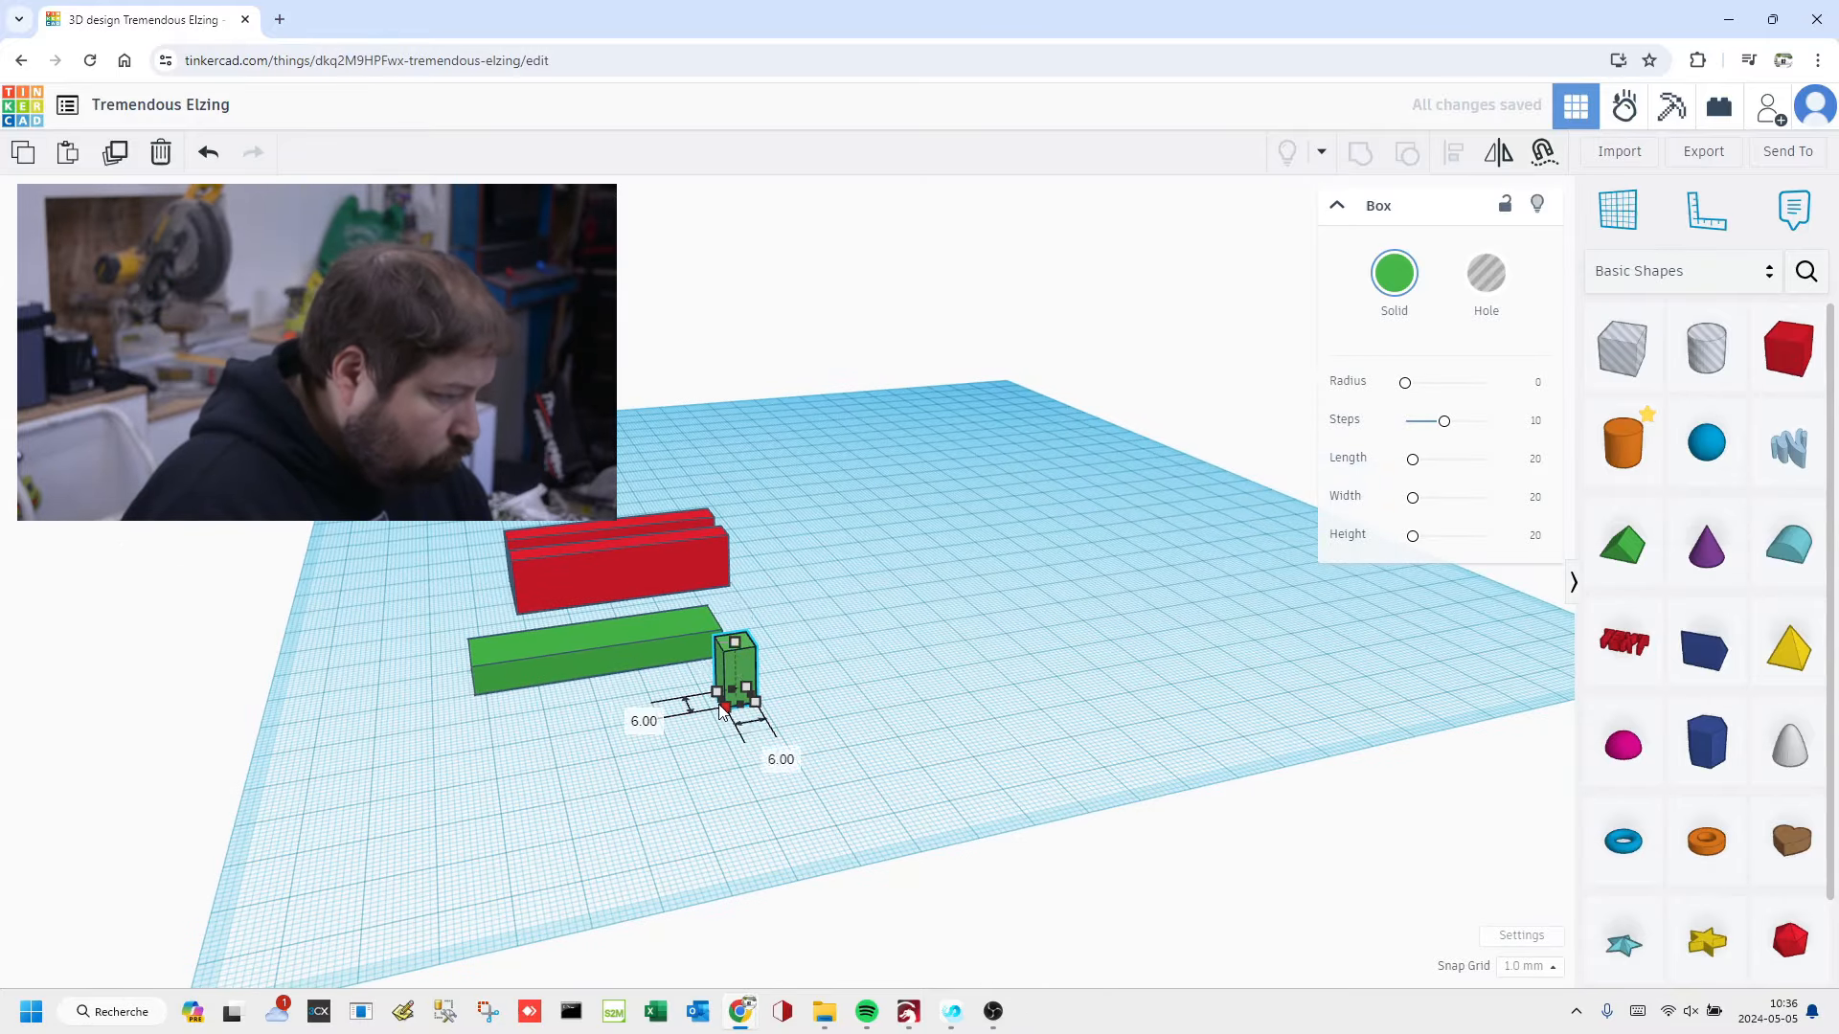
left_click(768, 753)
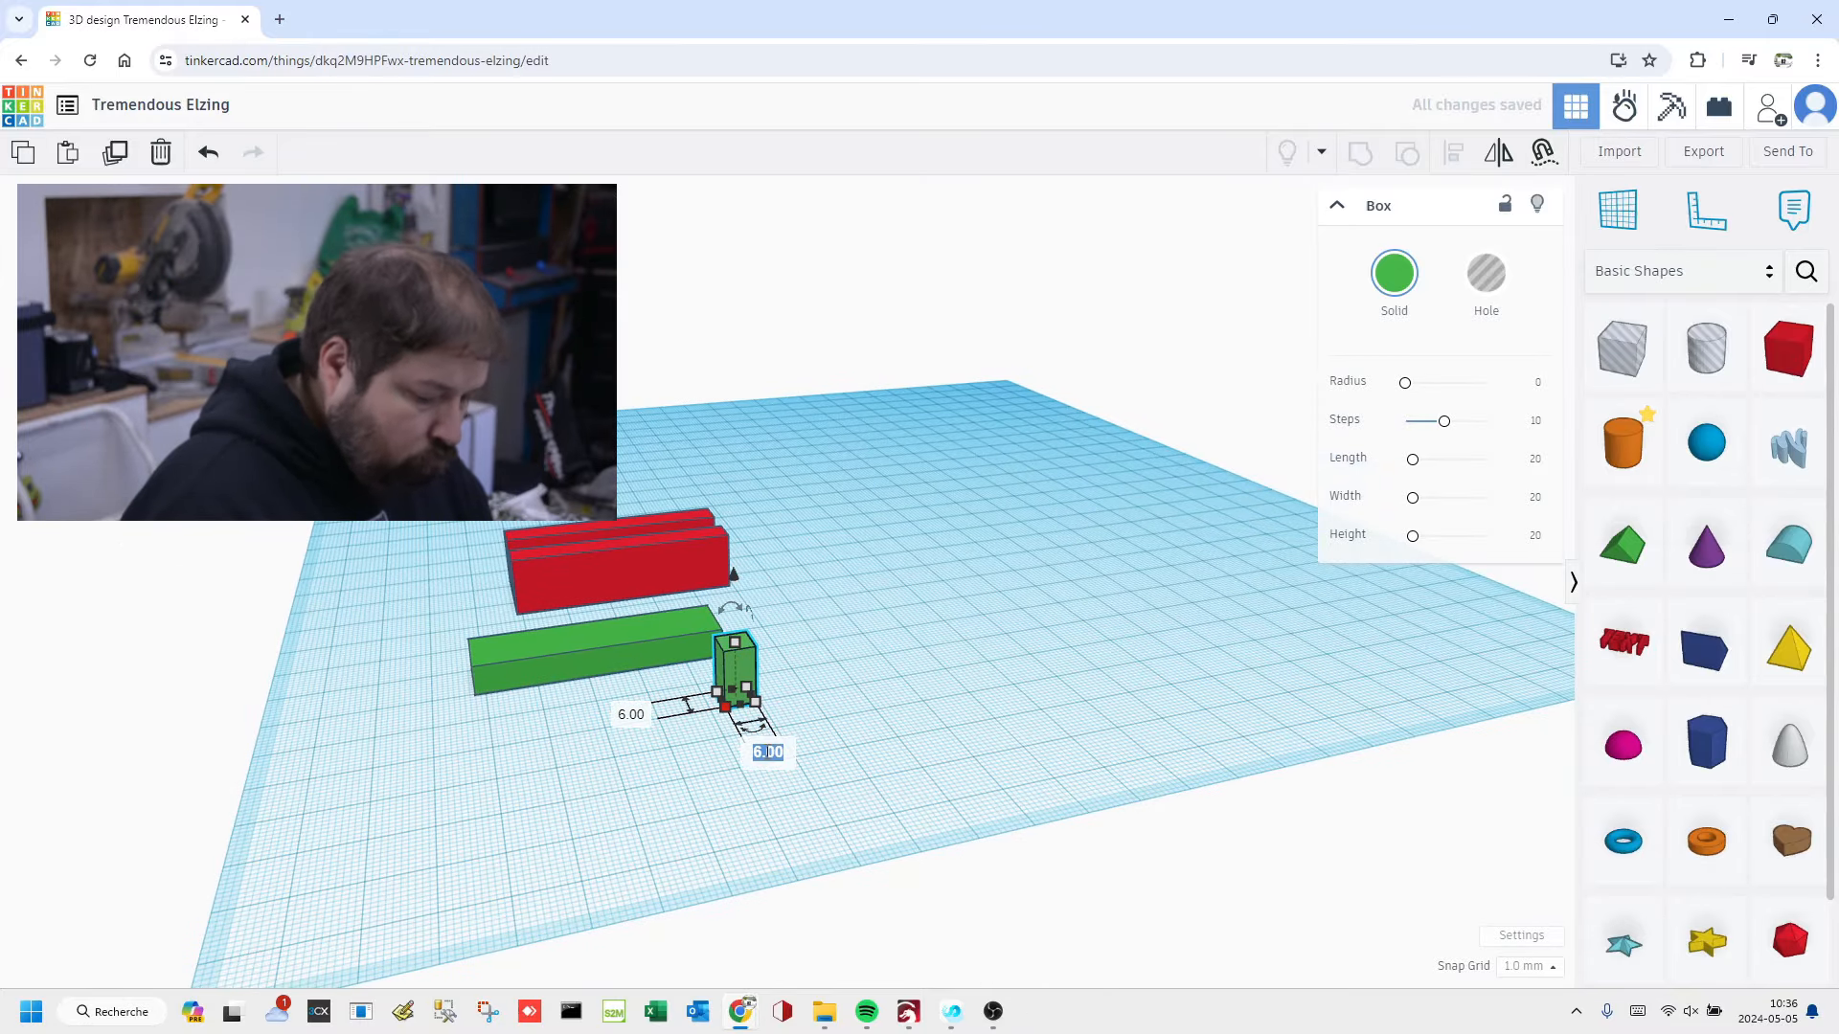
type("8")
key("Return")
left_click(849, 693)
left_click_drag(892, 678, 923, 676)
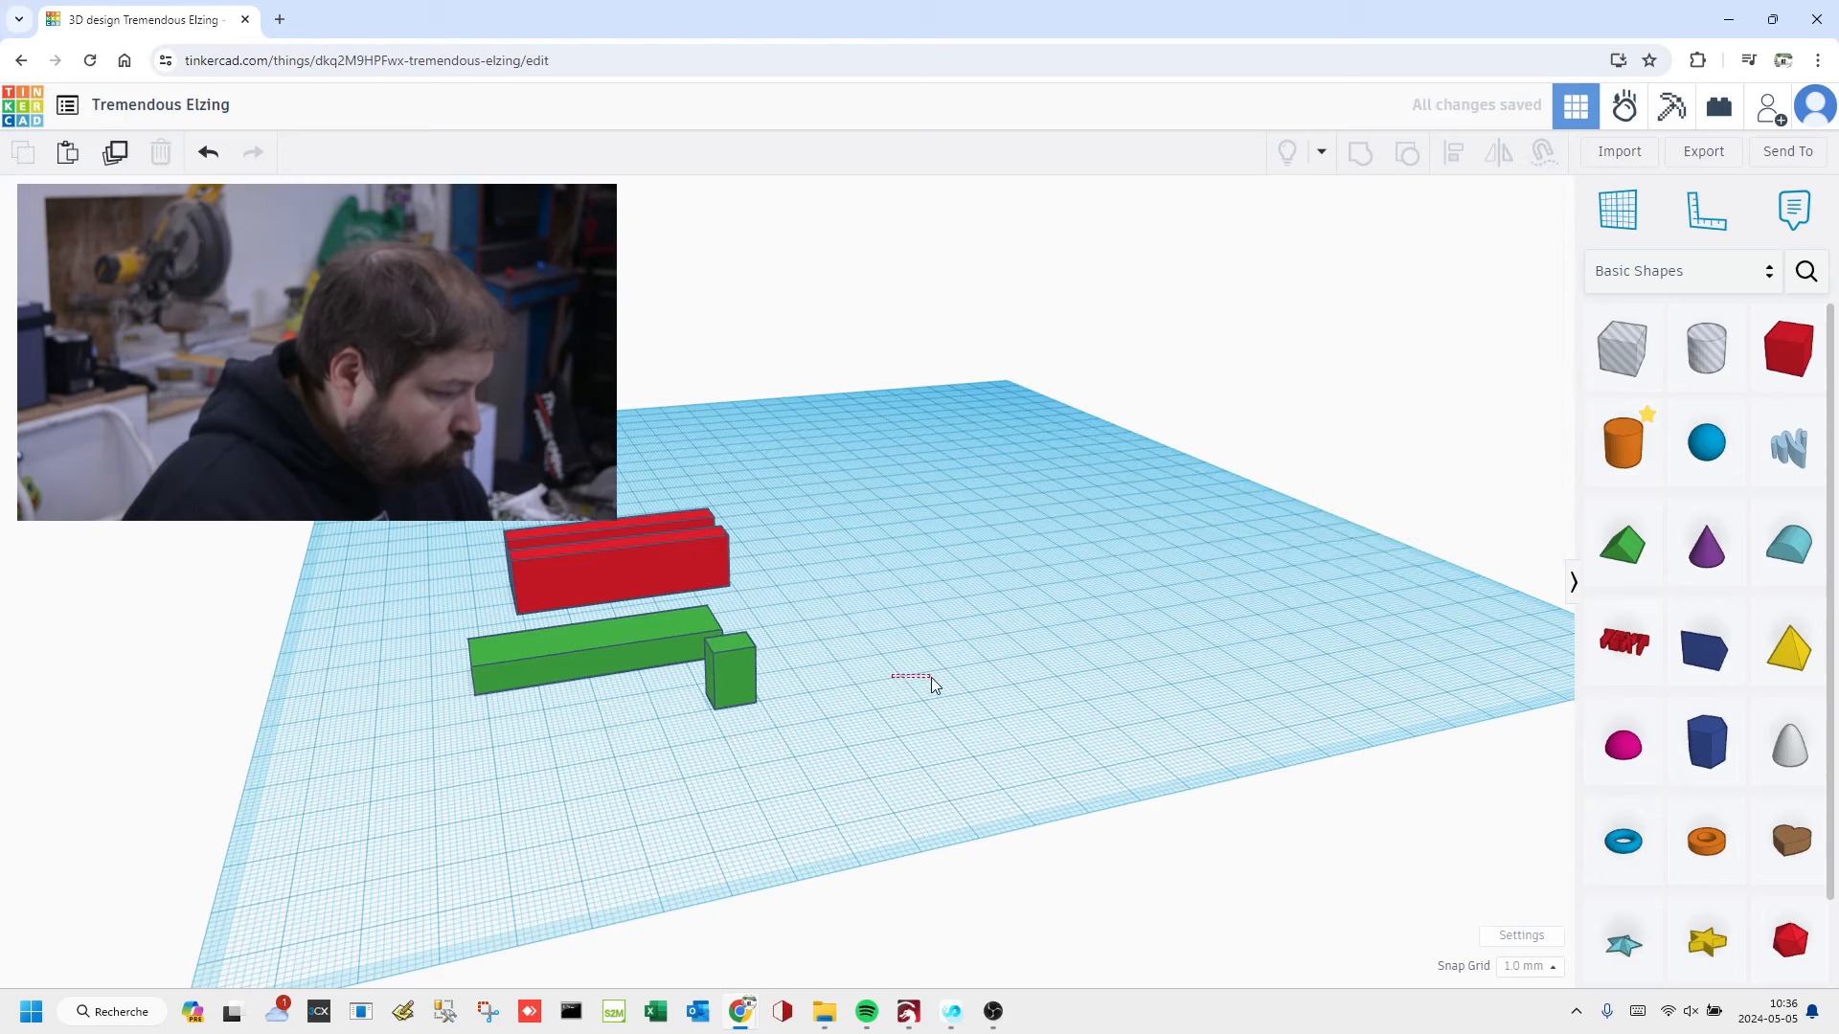
Step: Centre the small green block across the long green bar's width and align their bases
left_click(744, 677)
middle_click_drag(747, 667, 971, 682)
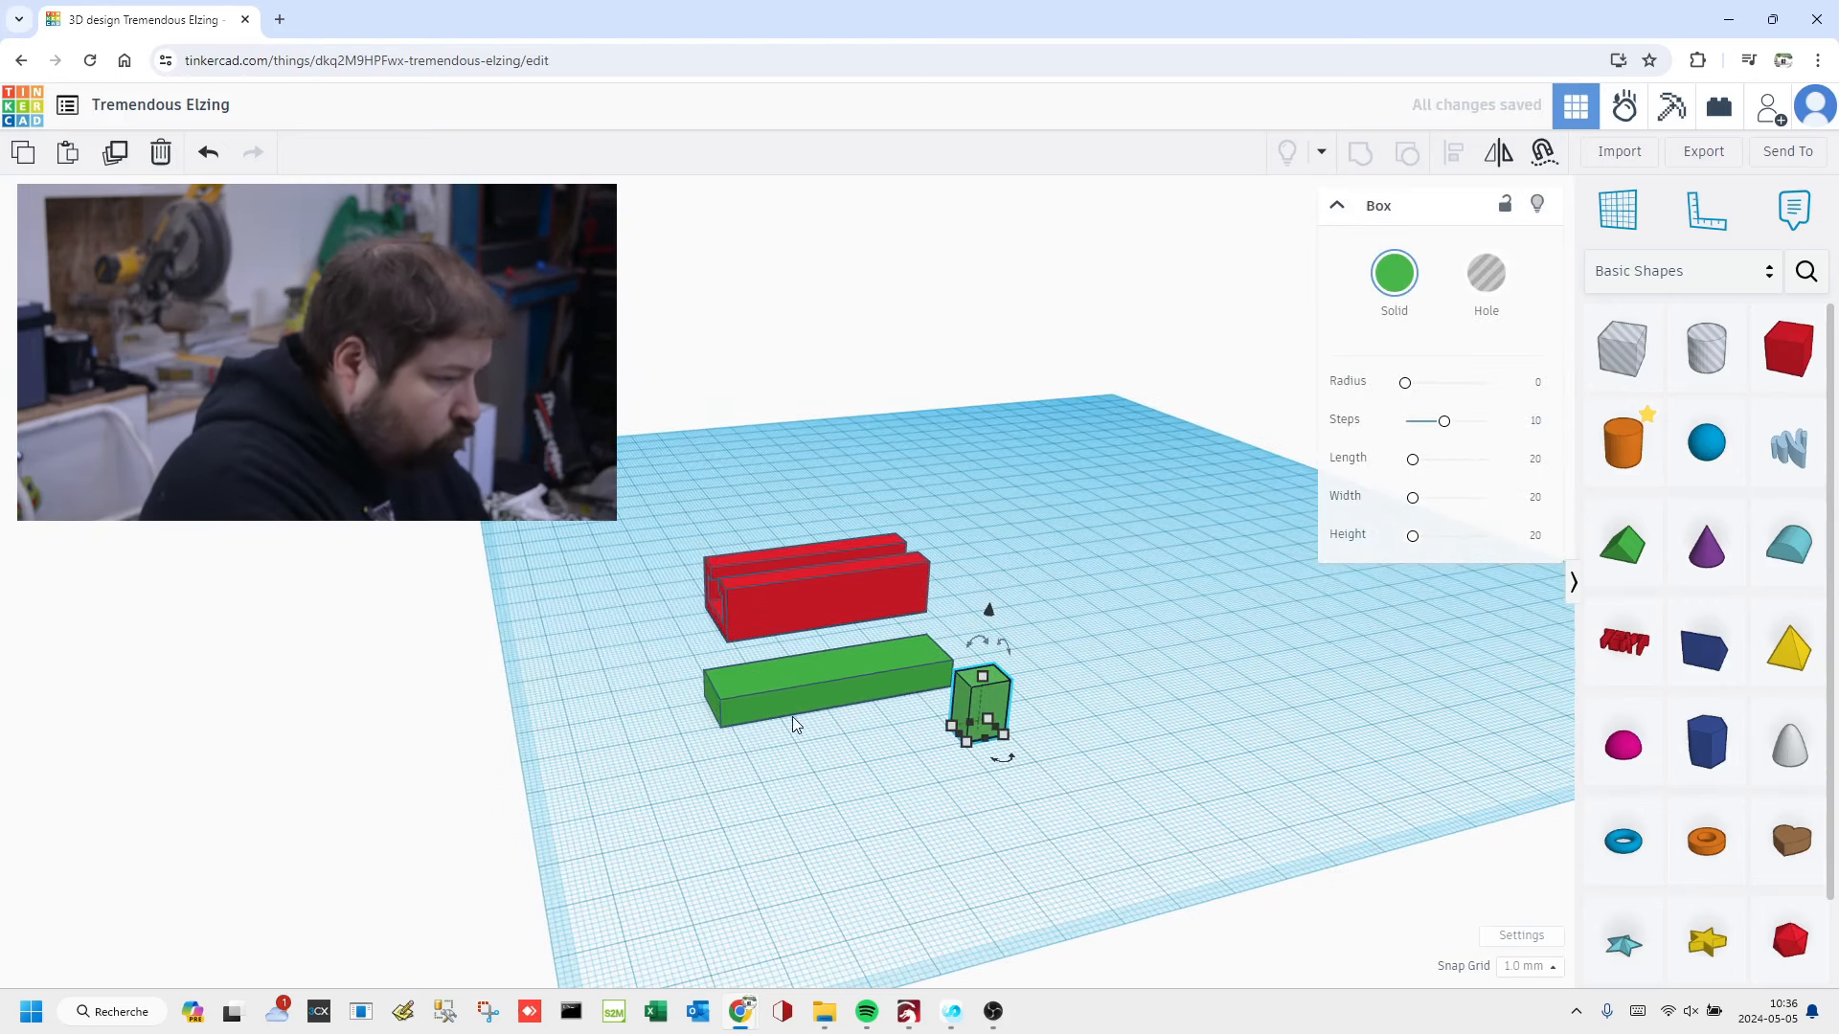
left_click(859, 710, "shift")
right_click_drag(859, 710, 1101, 689)
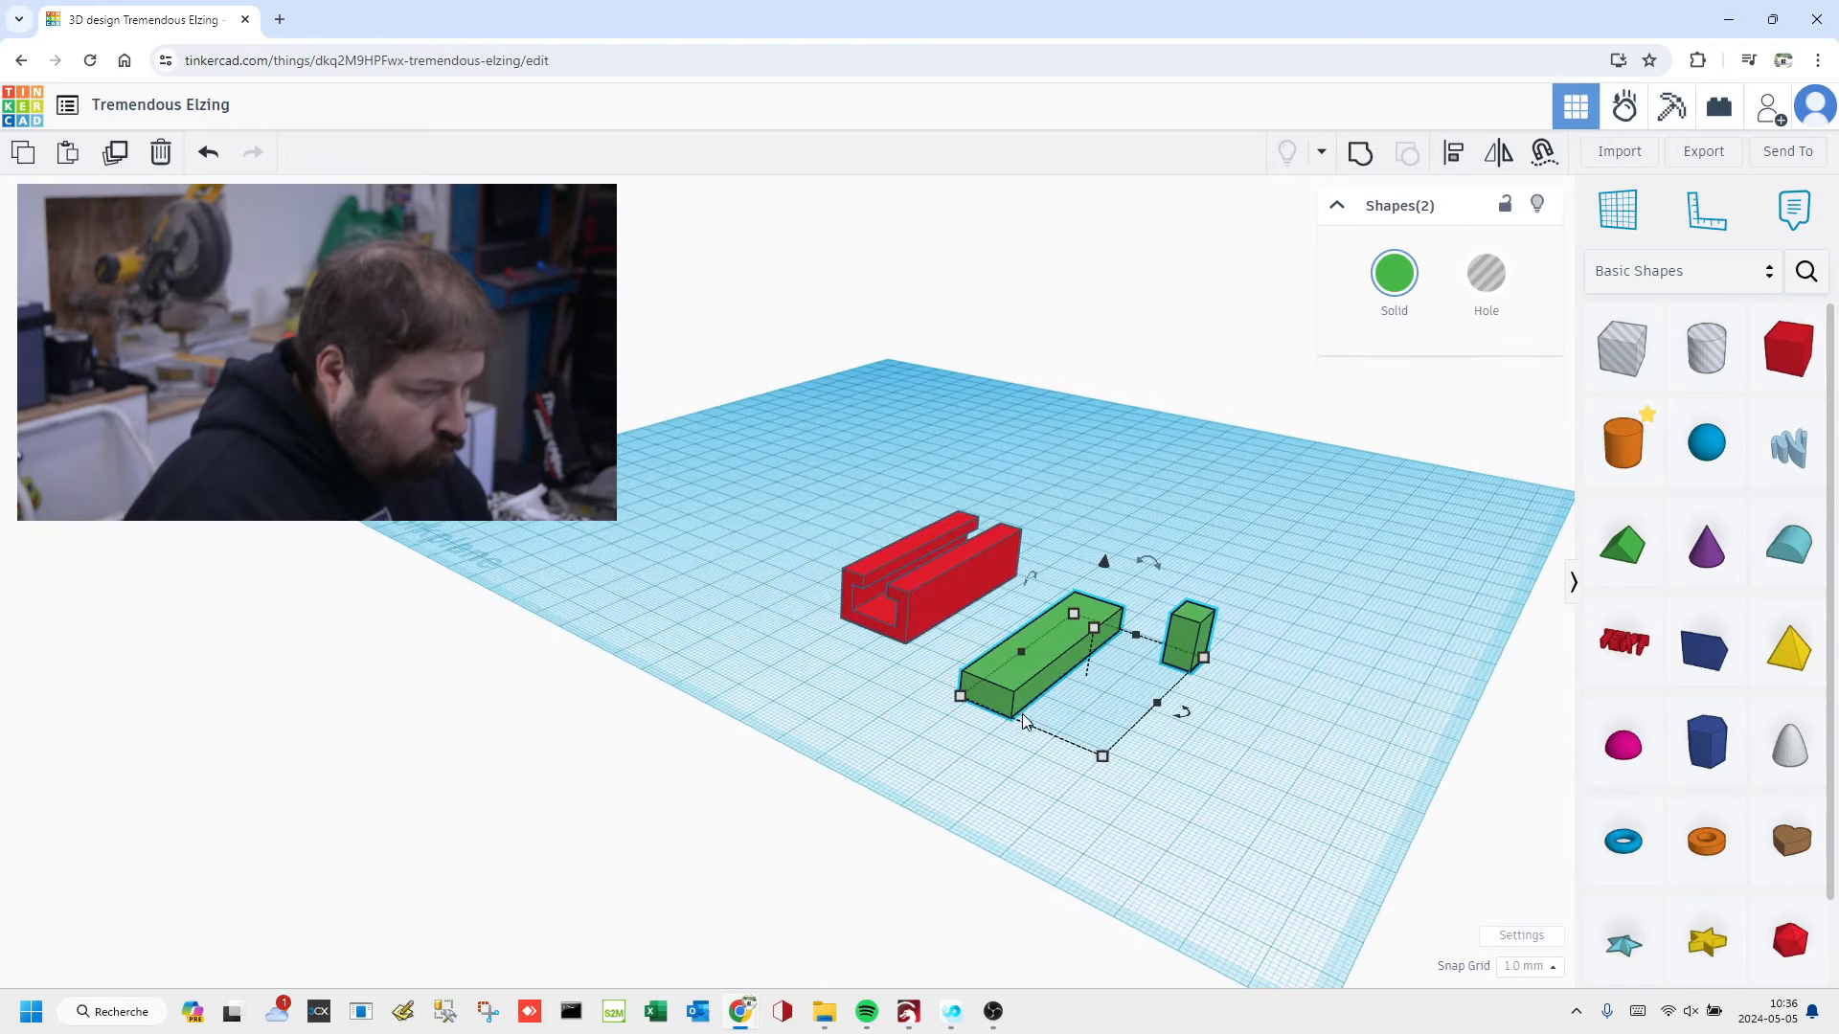
key("l")
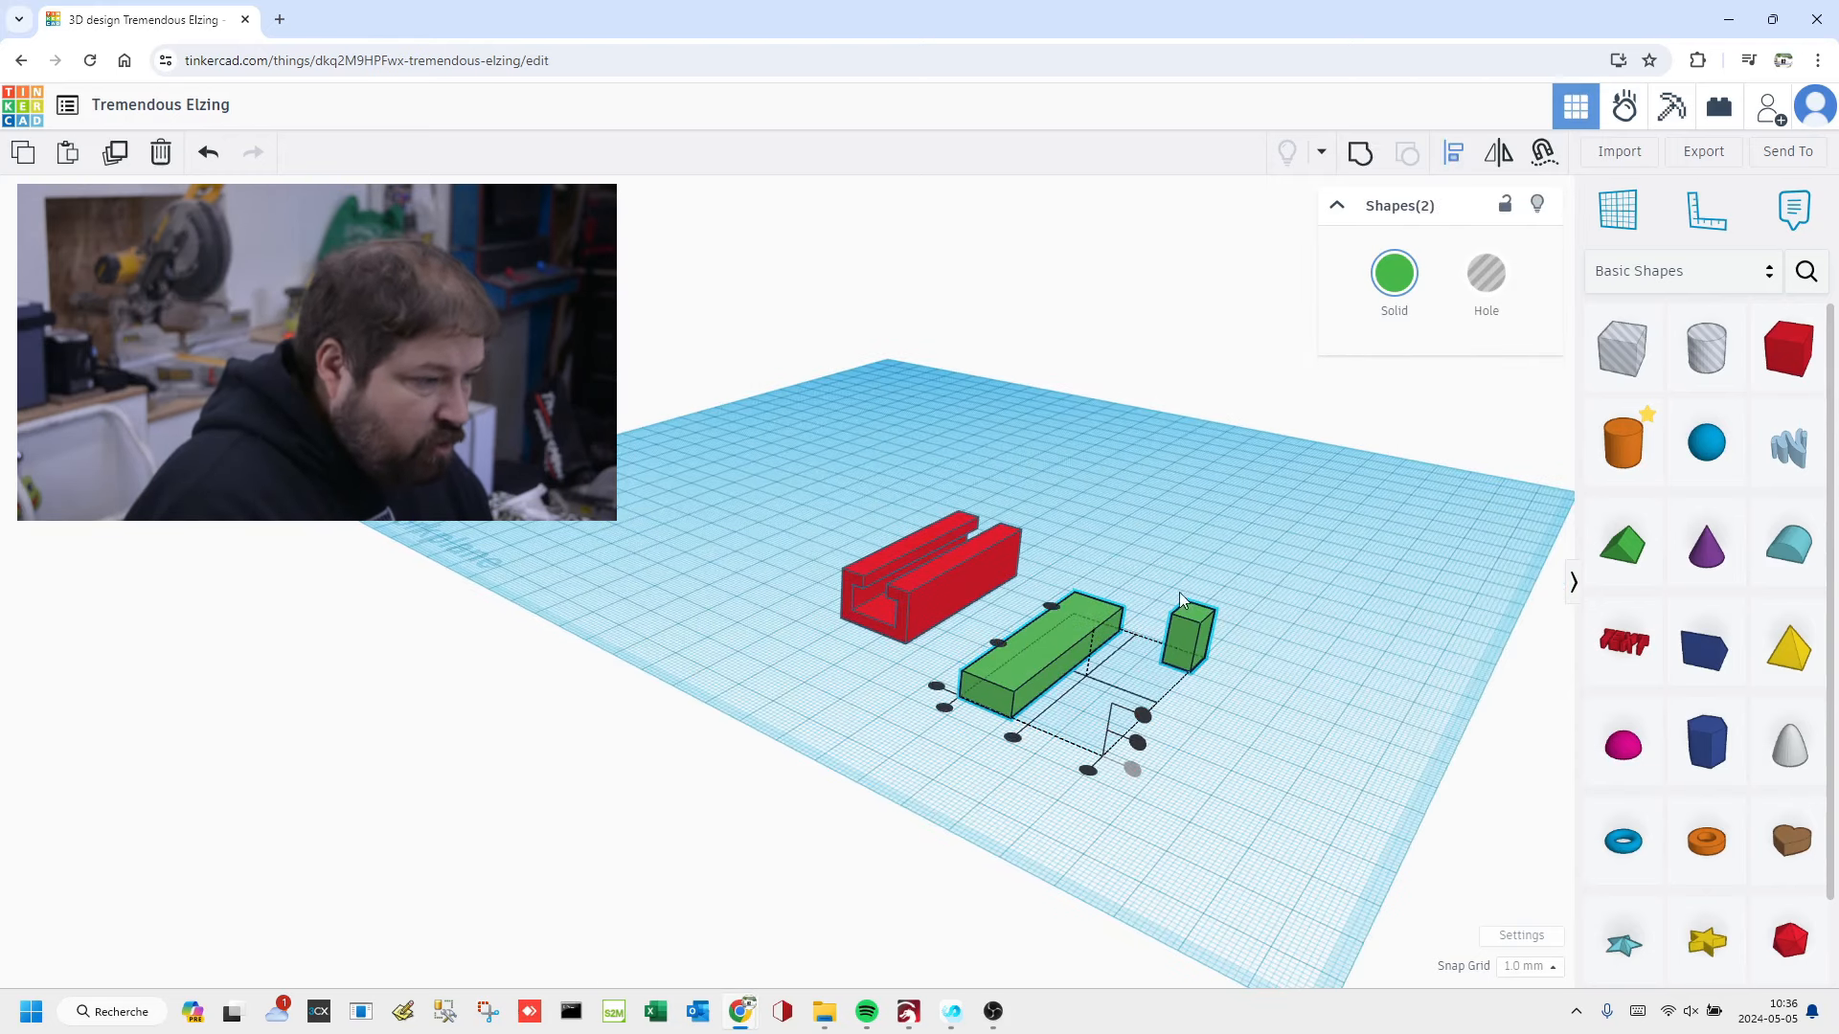
left_click(1011, 737)
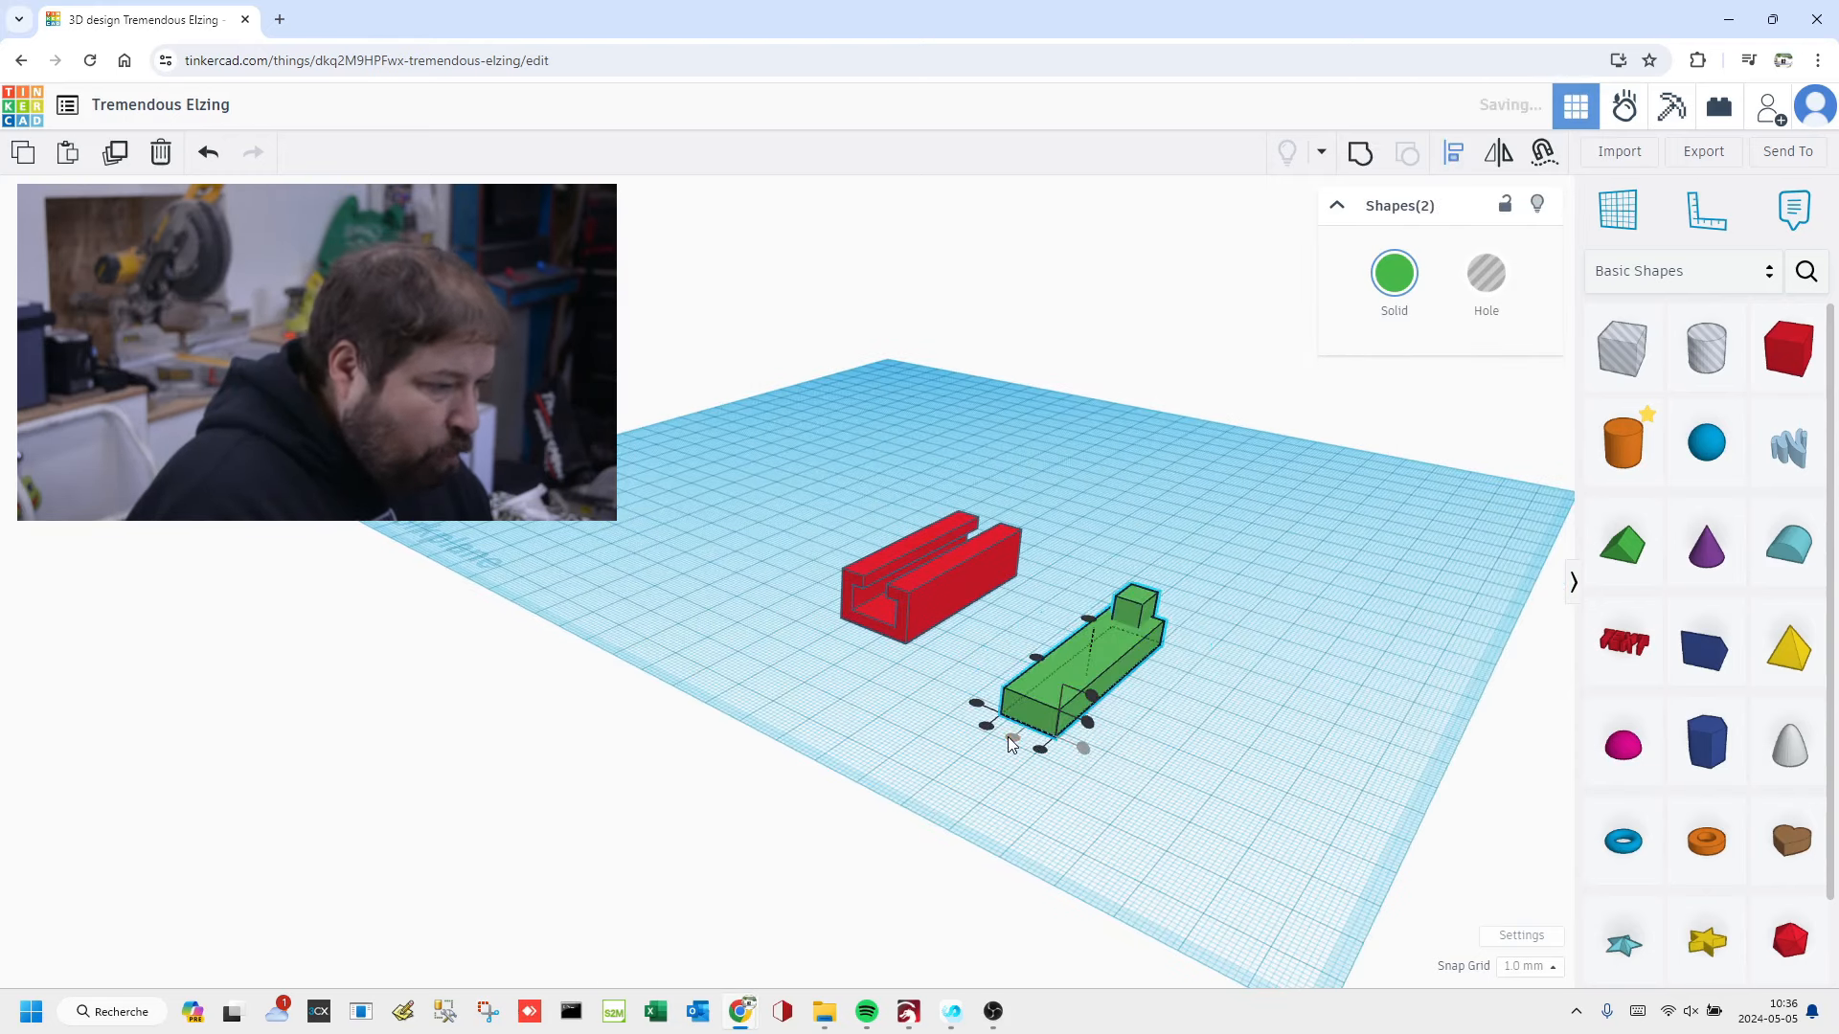
left_click(1088, 721)
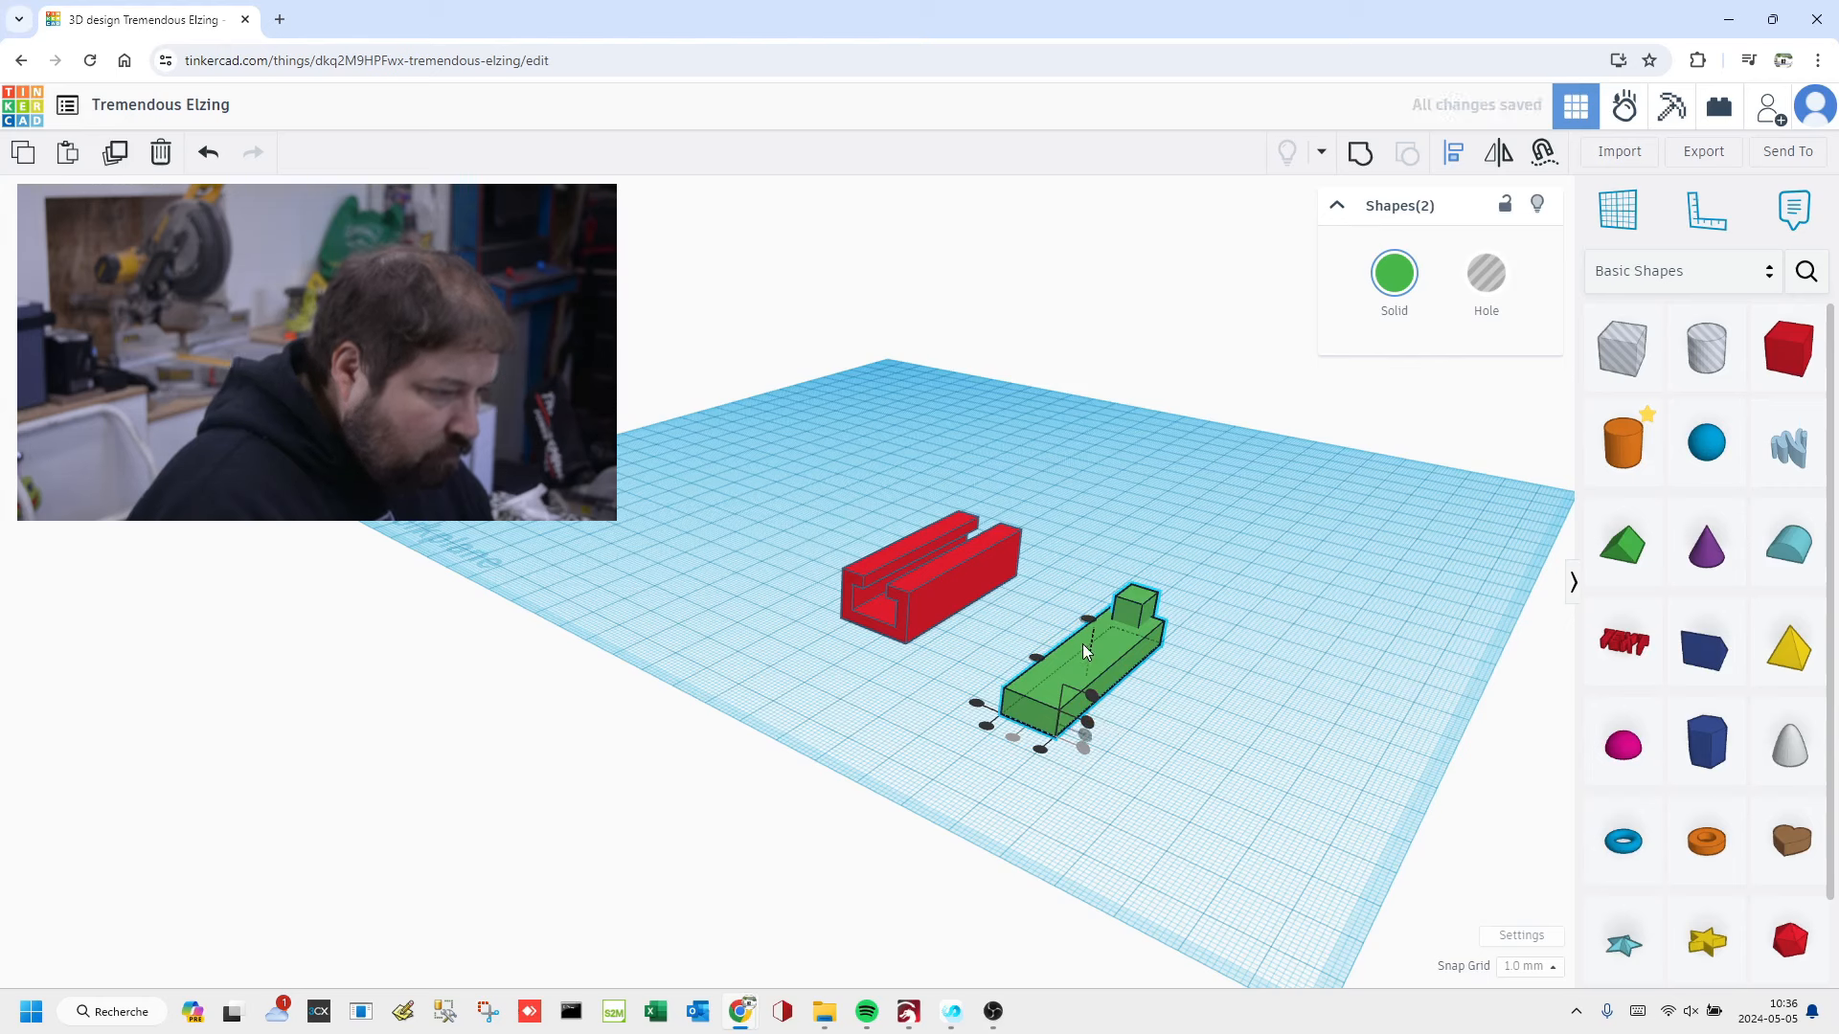
left_click(1164, 637)
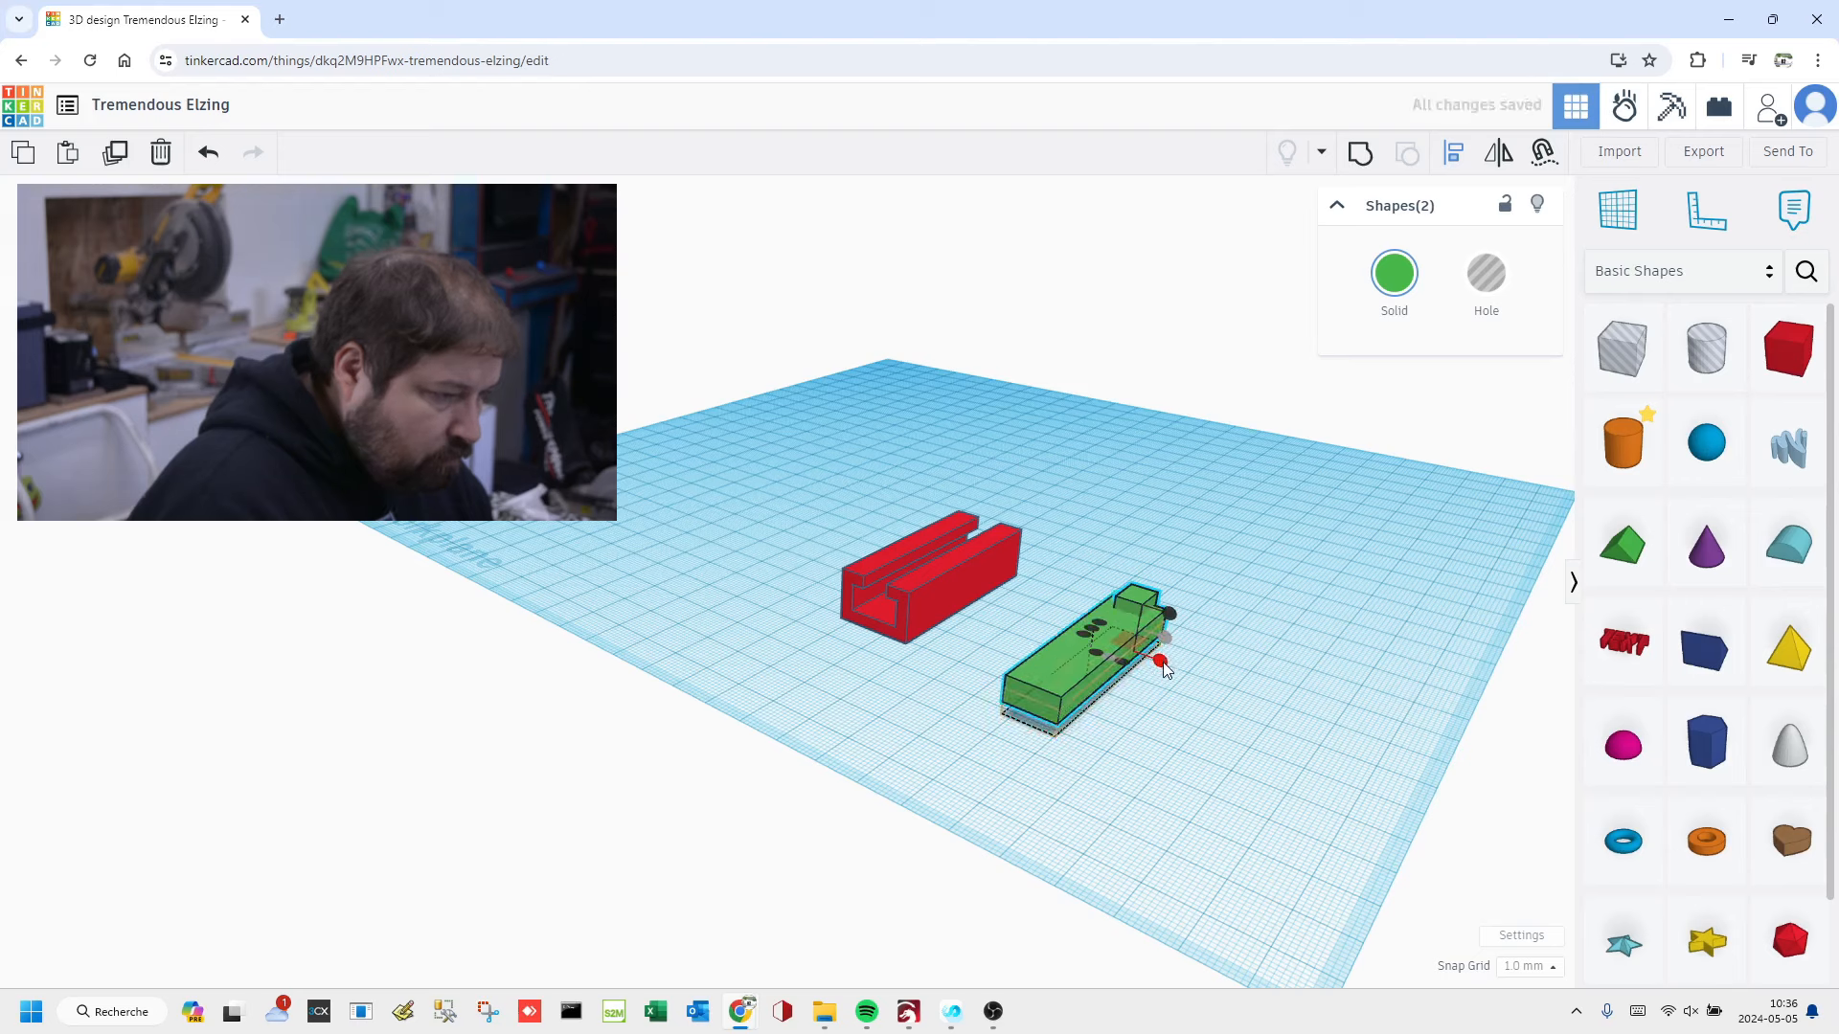
Step: Raise the small green block 6 mm above the workplane at the end of the bar
right_click_drag(1161, 657, 595, 743)
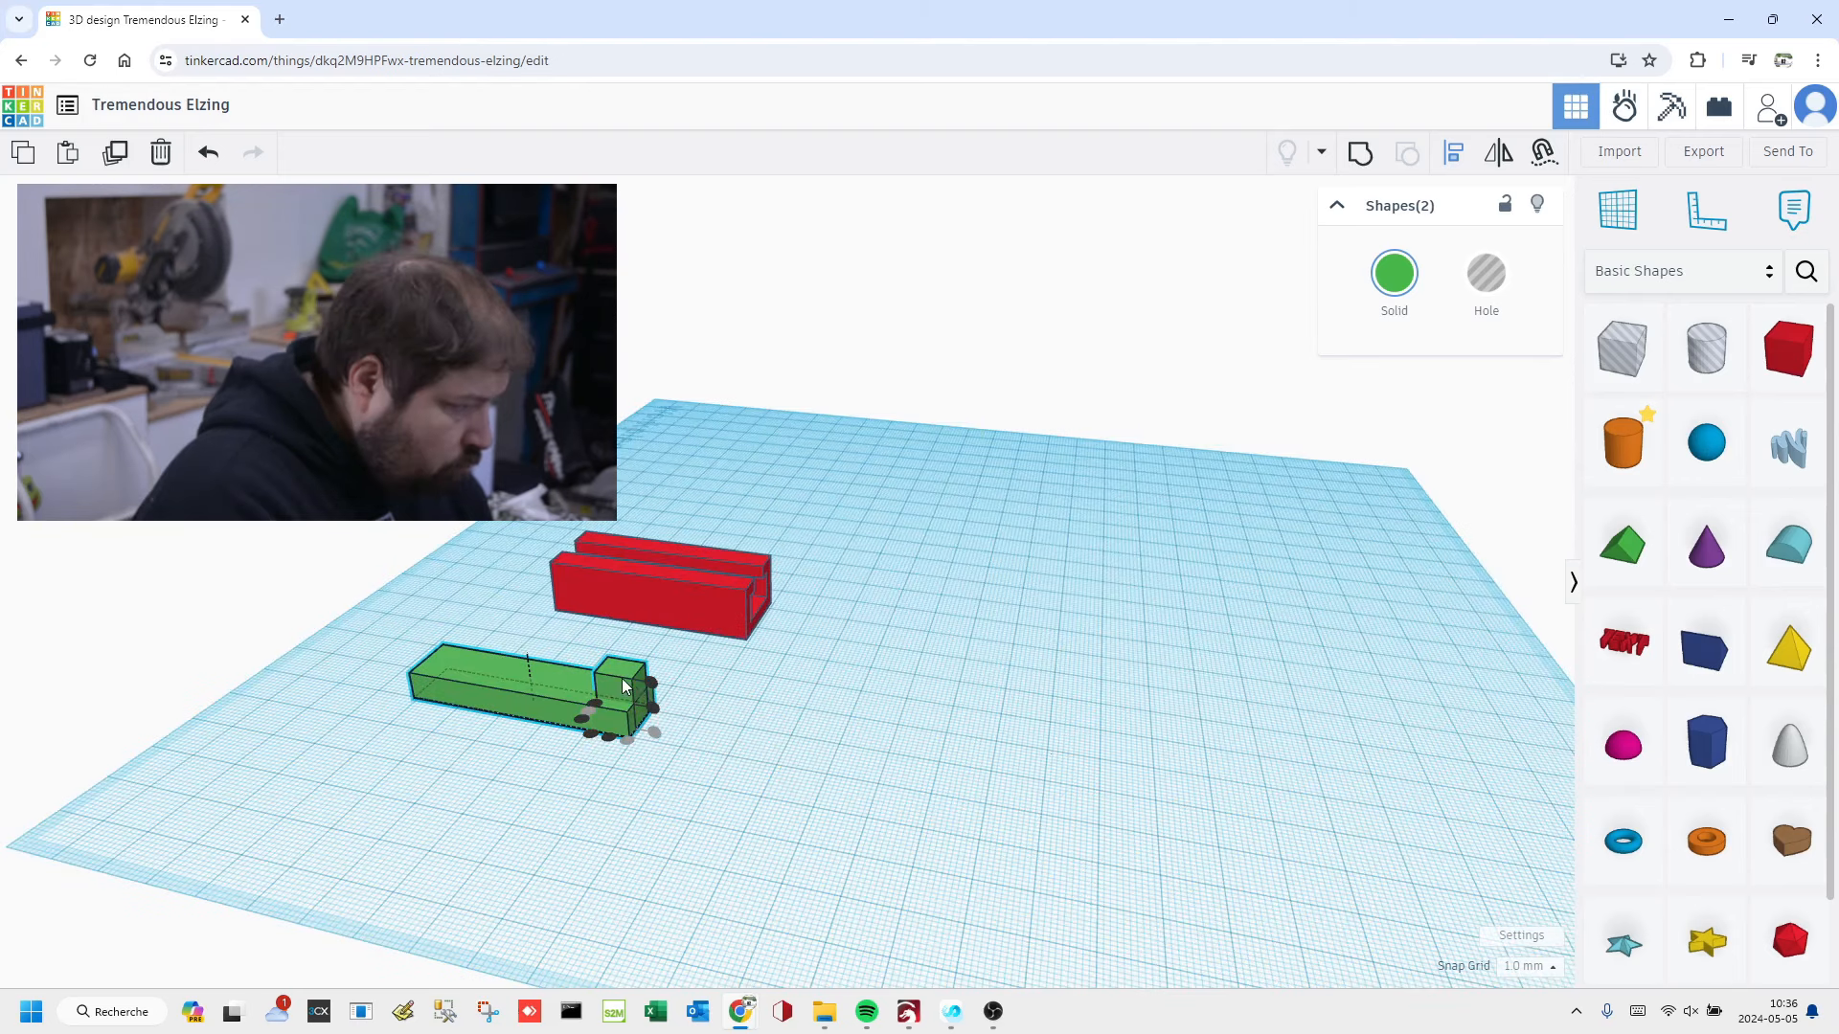
left_click(760, 688)
left_click(622, 691)
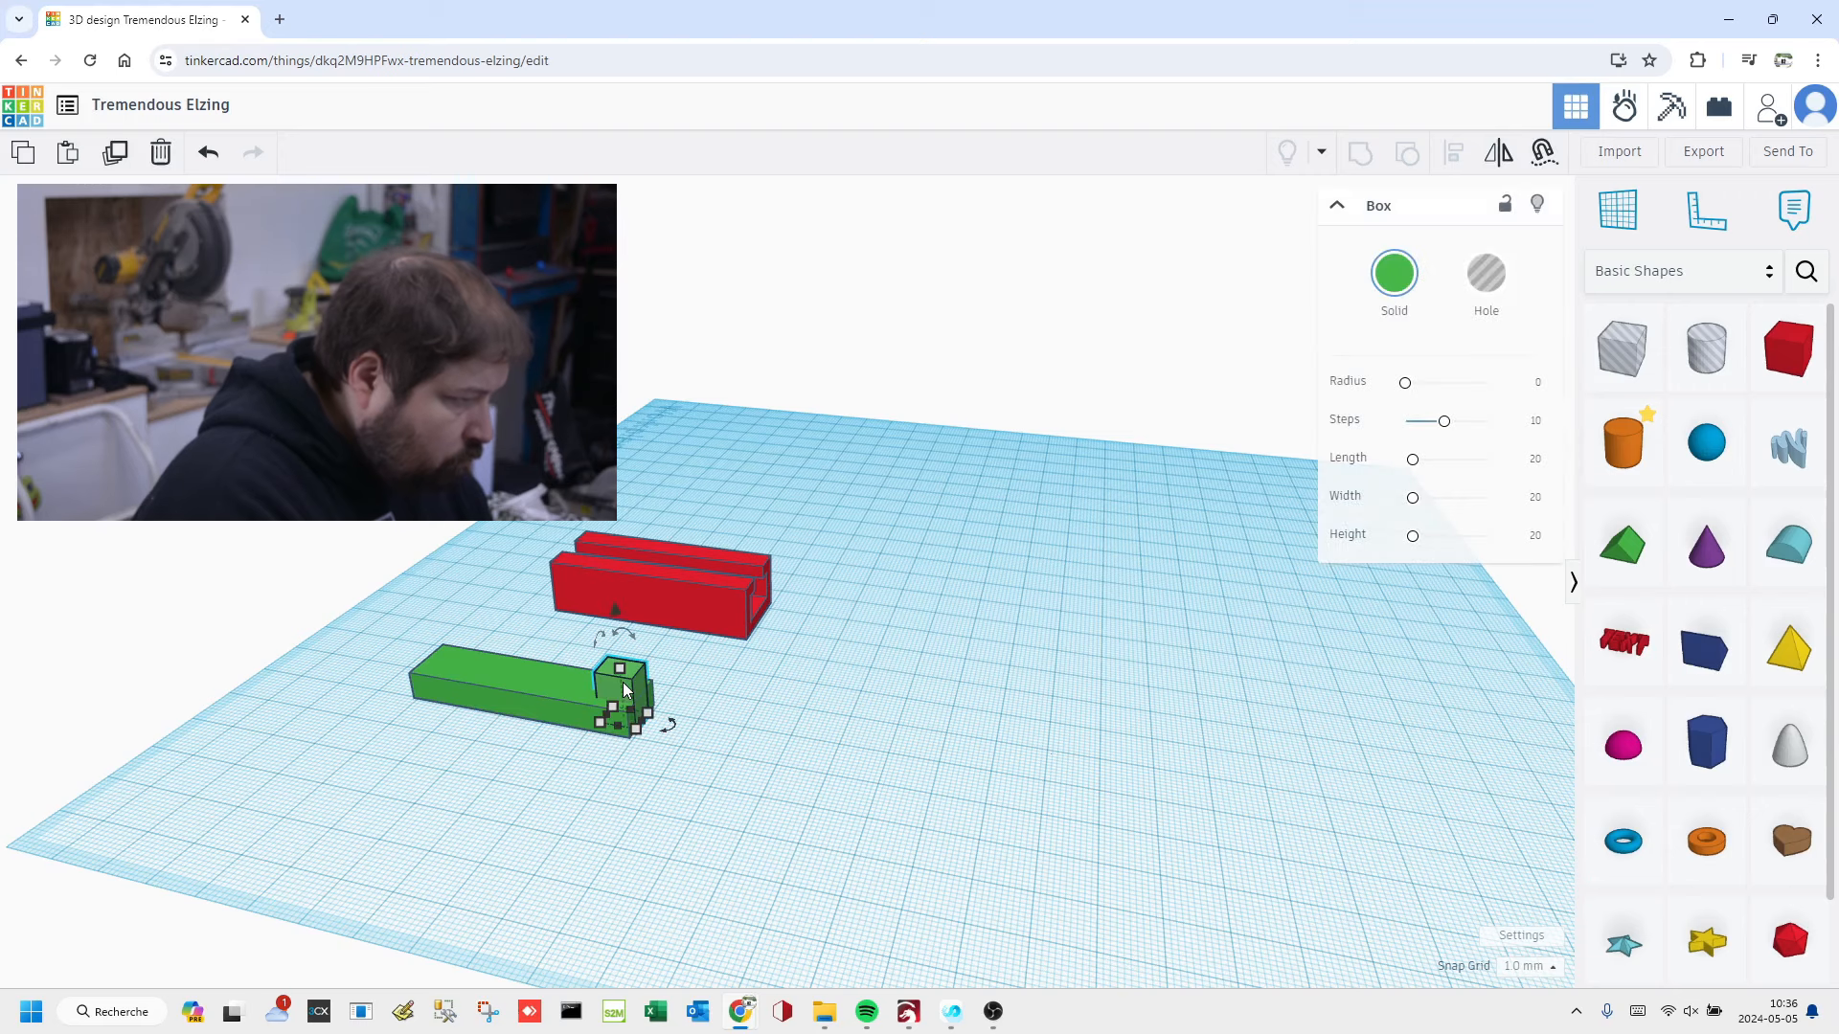
left_click_drag(611, 615, 611, 584)
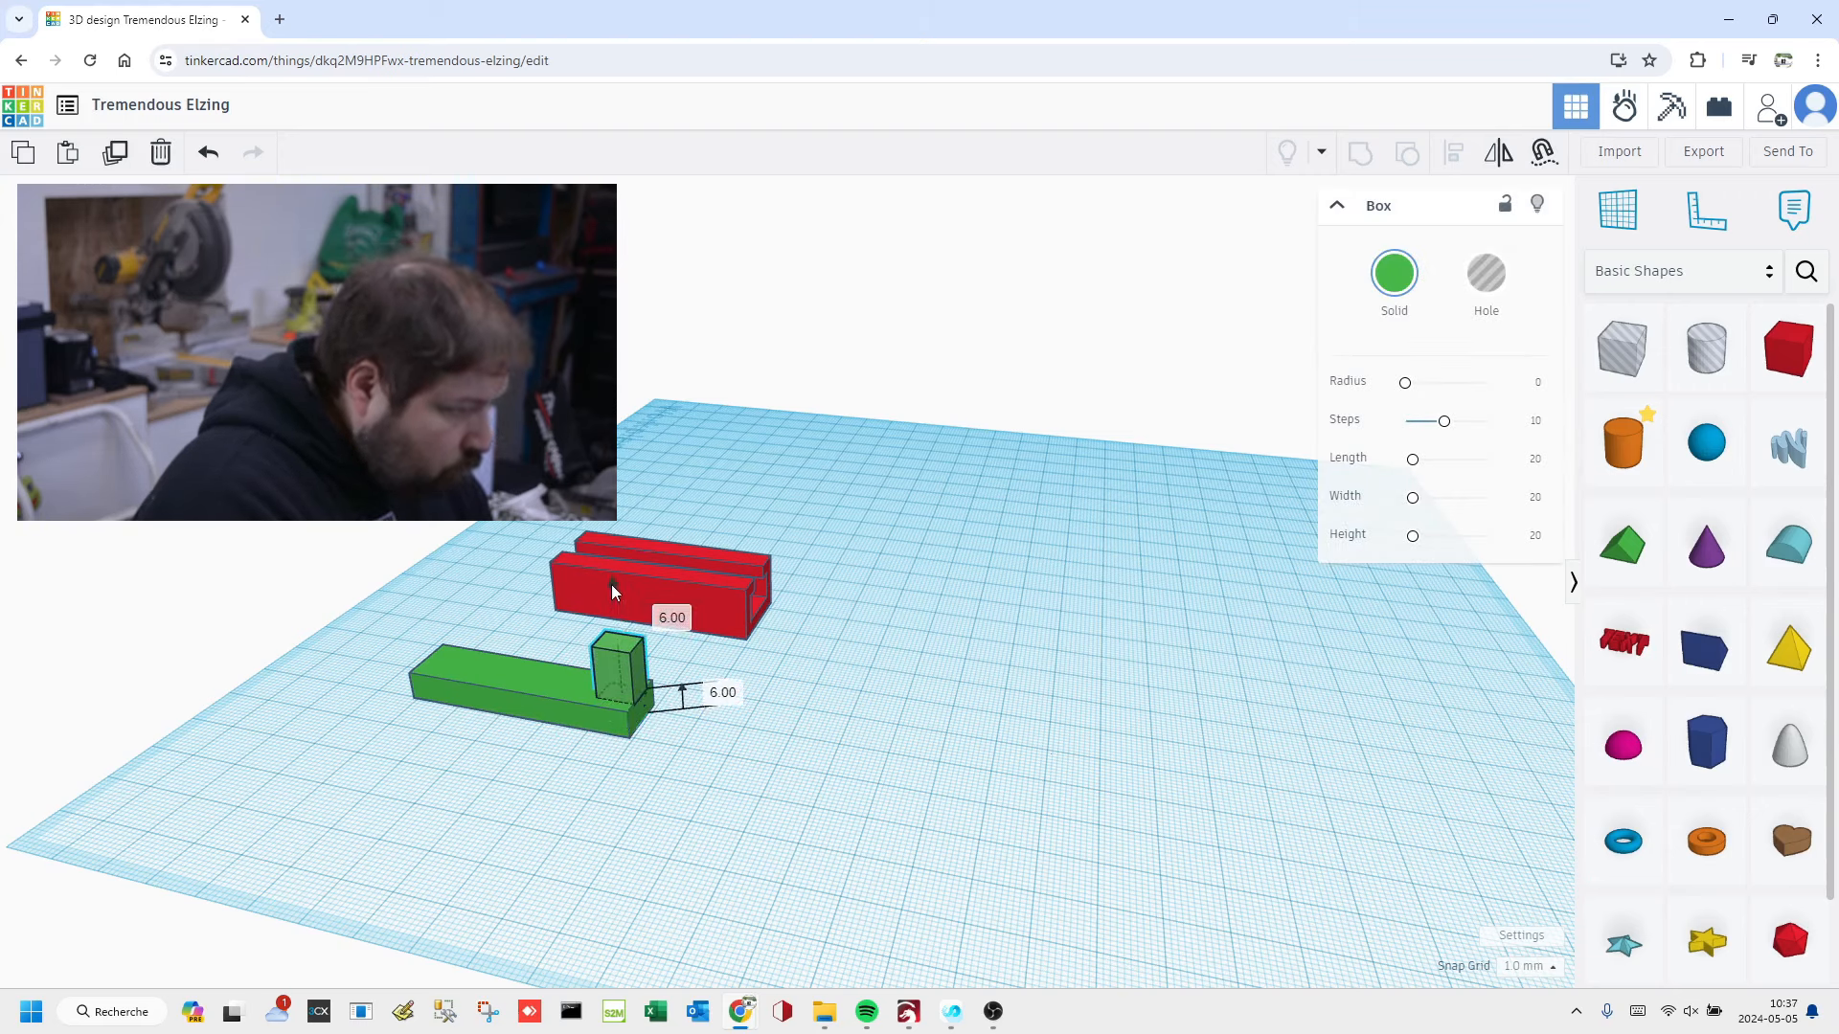
left_click(722, 691)
type("6")
key("Return")
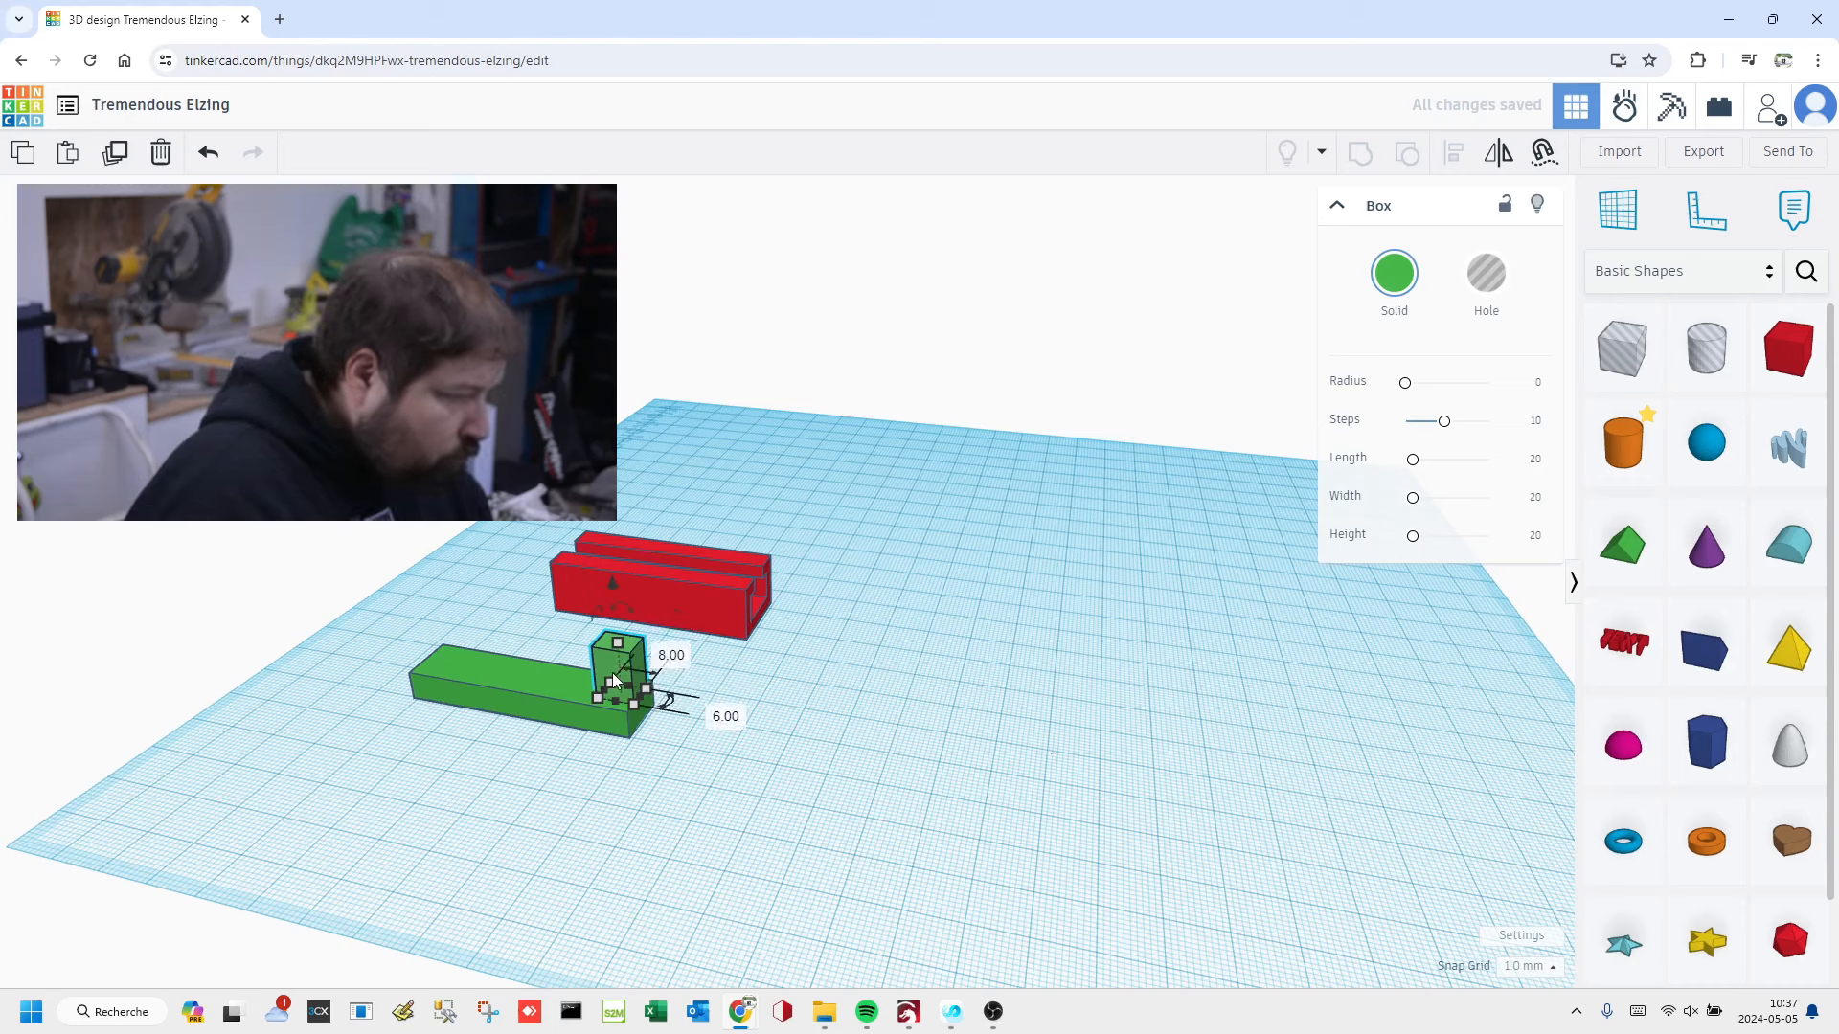
Step: Move the small green block 3 mm inward from the bar's end along its length
left_click_drag(623, 663, 598, 661)
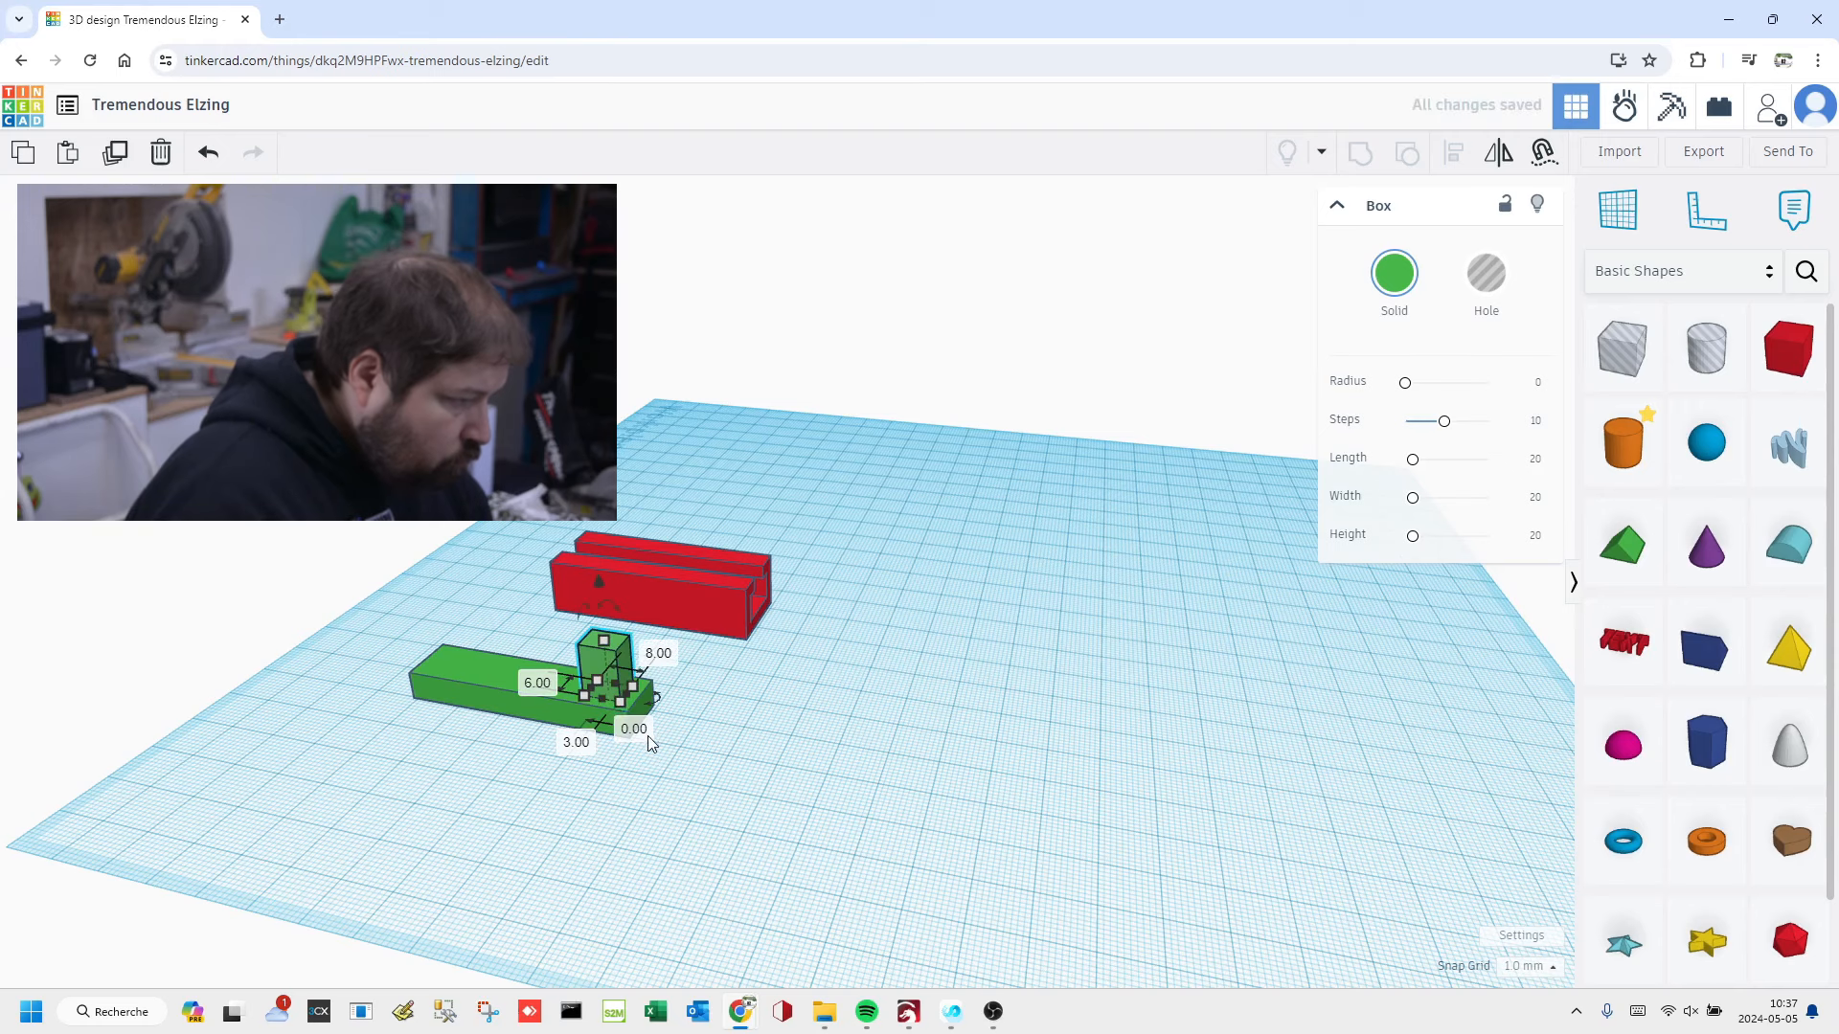
left_click(578, 743)
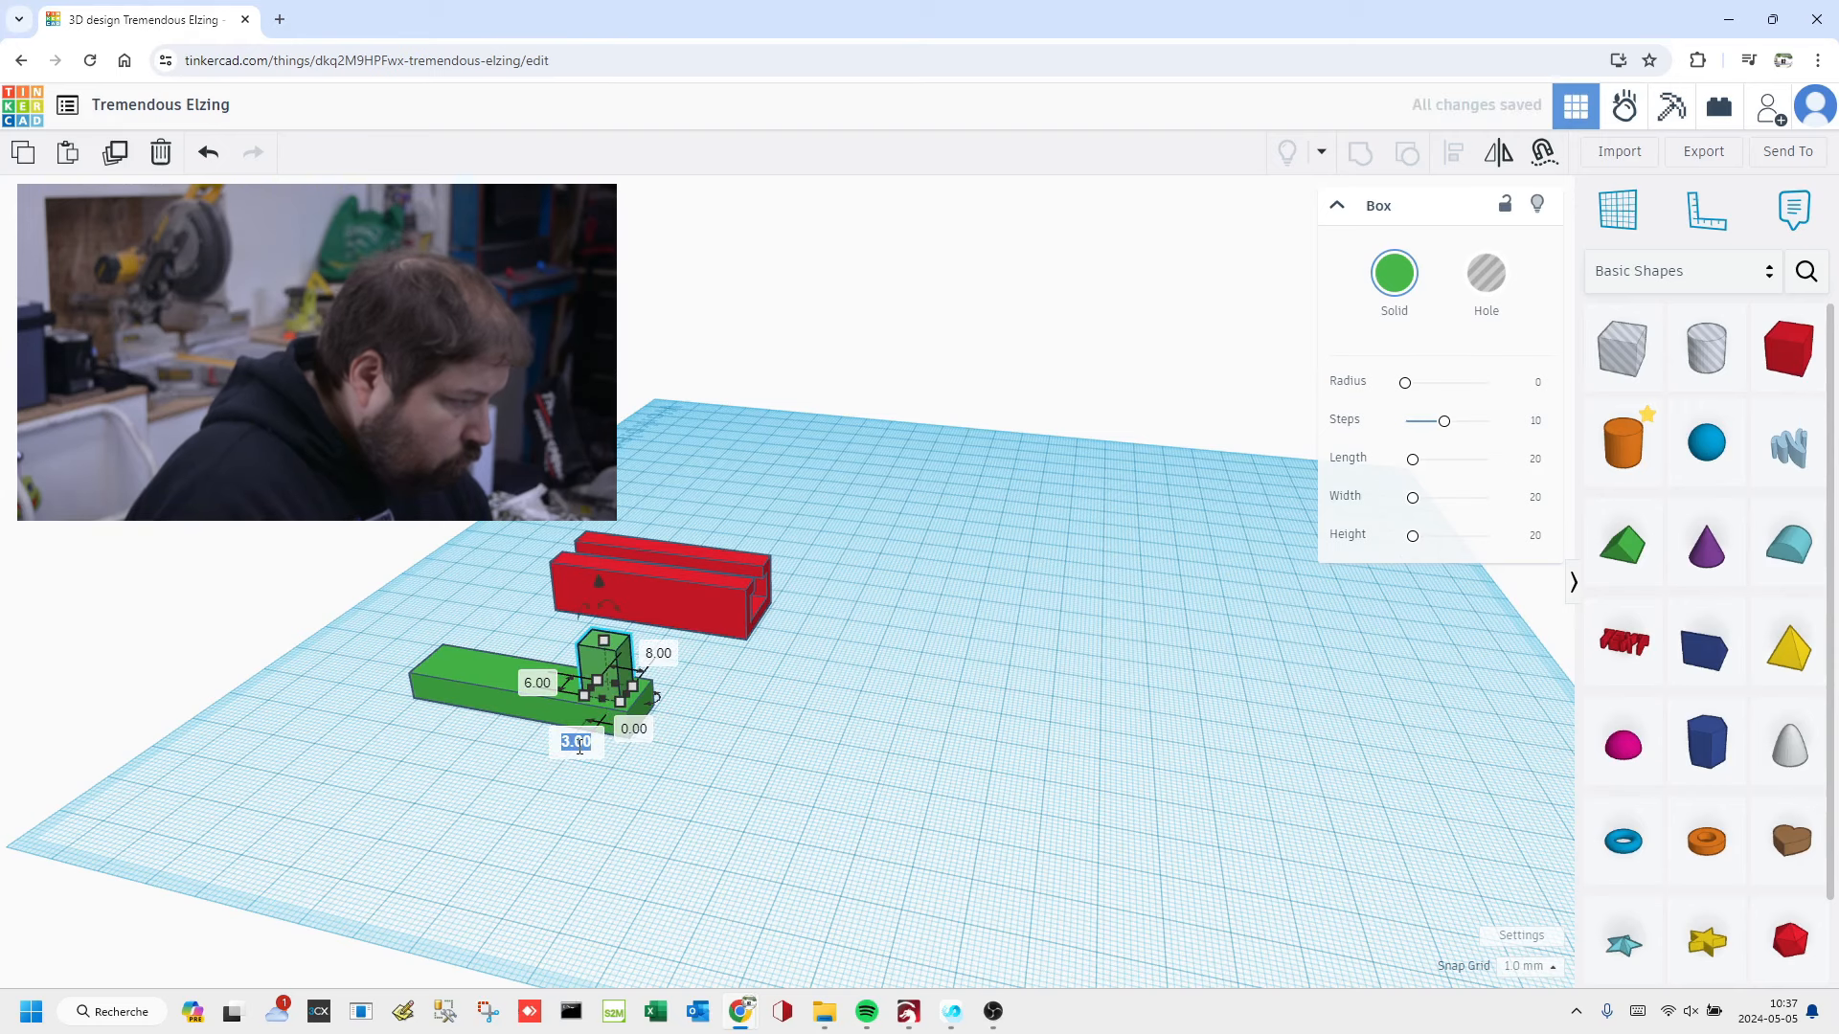
left_click(657, 795)
right_click_drag(762, 772, 972, 783)
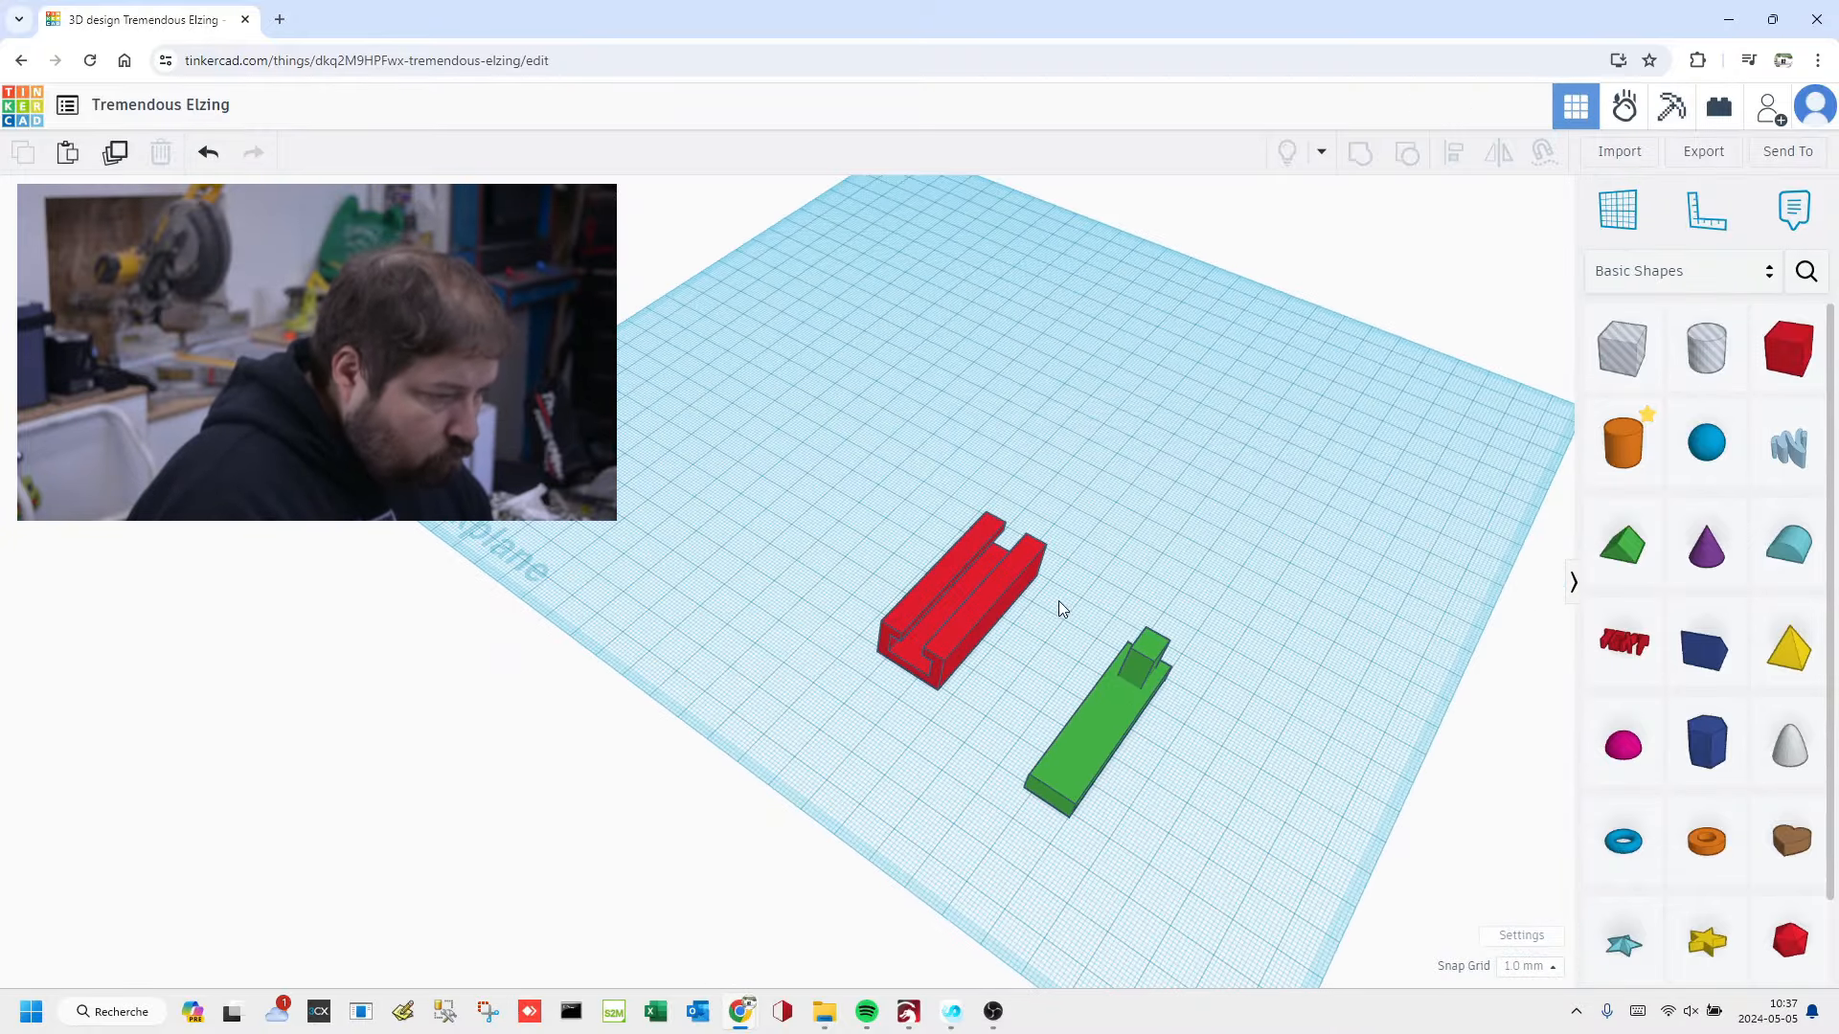
Step: Group the long green bar and the upright block into one slider shape
left_click(1072, 758)
right_click_drag(1088, 750, 793, 596)
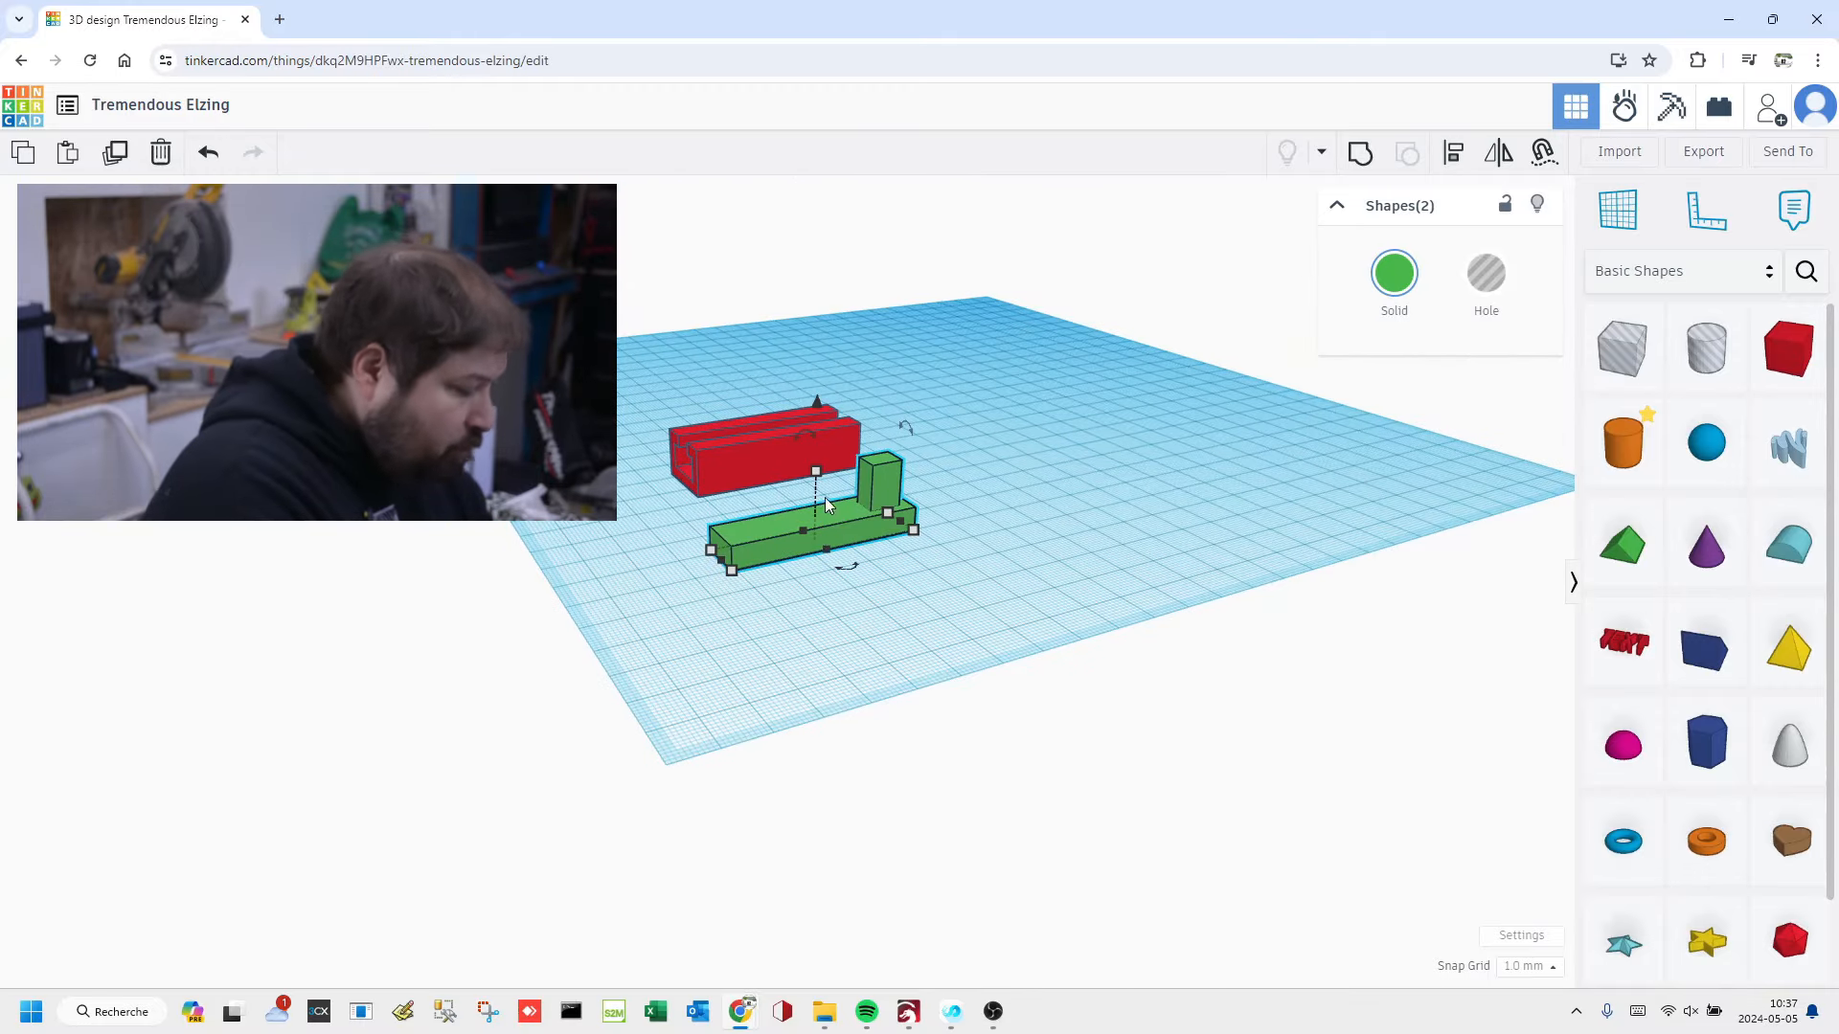
left_click(887, 476)
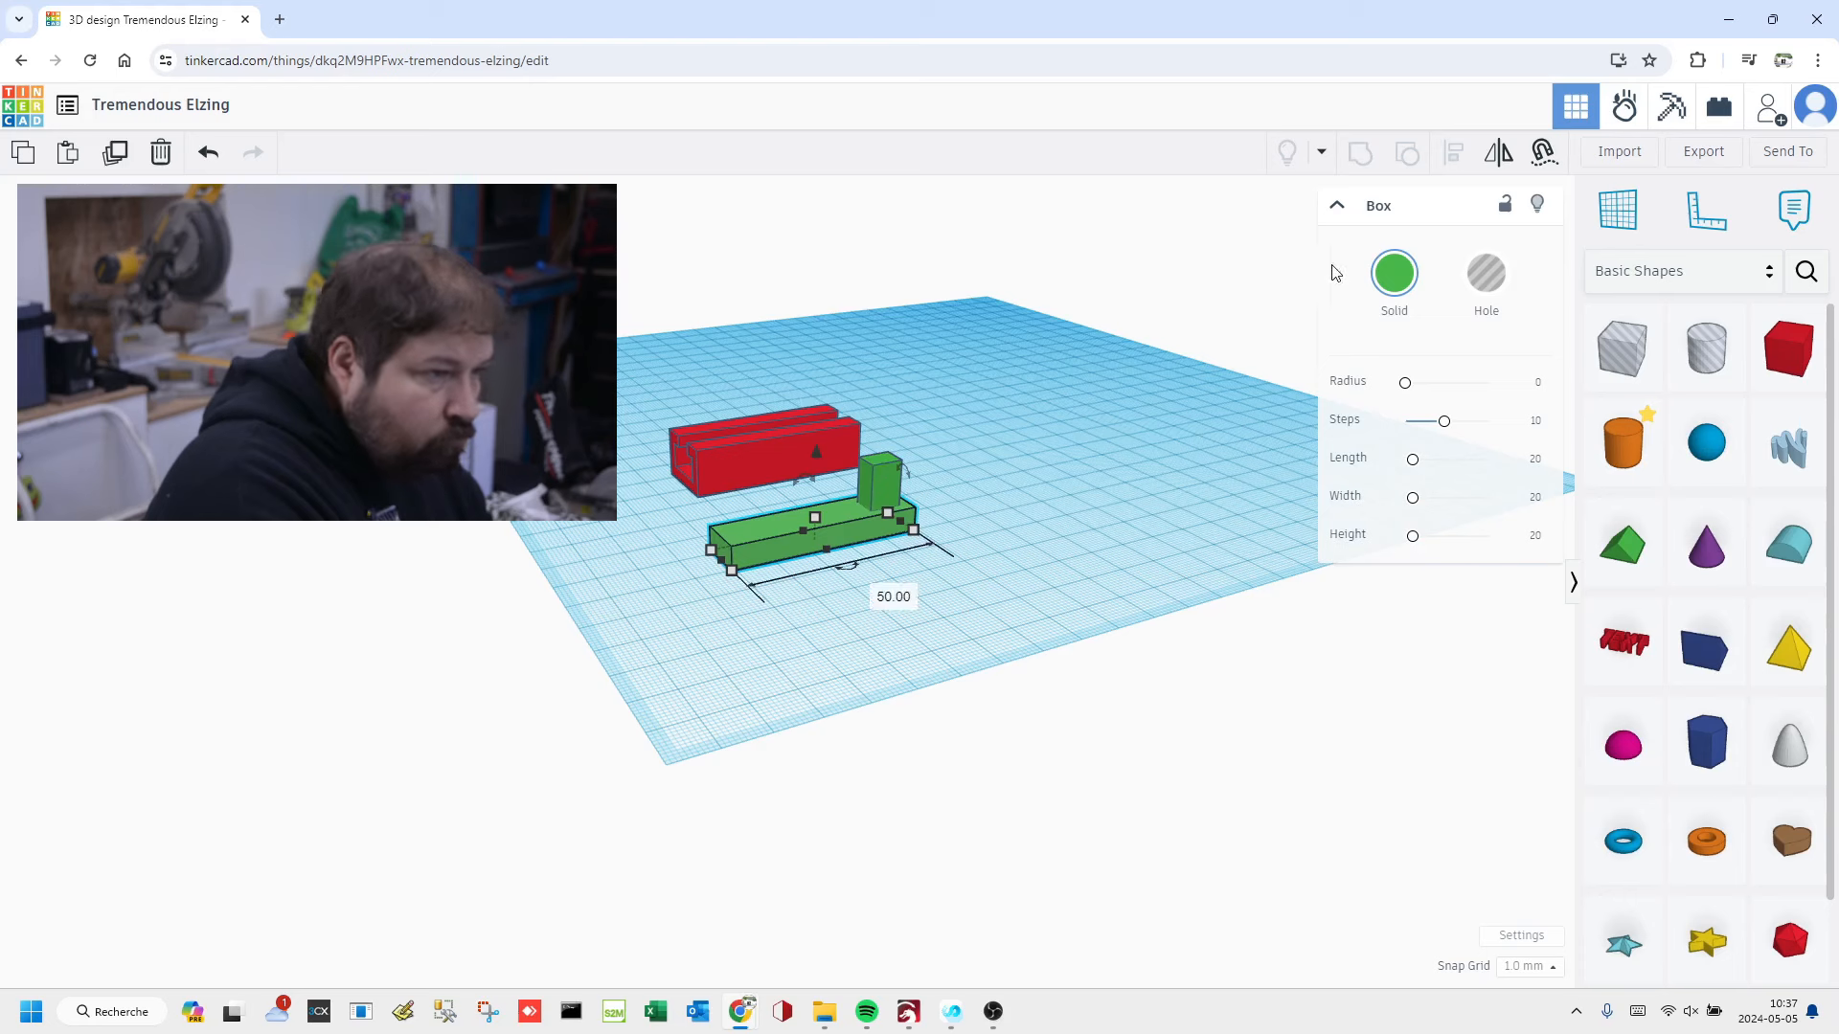
left_click(879, 480)
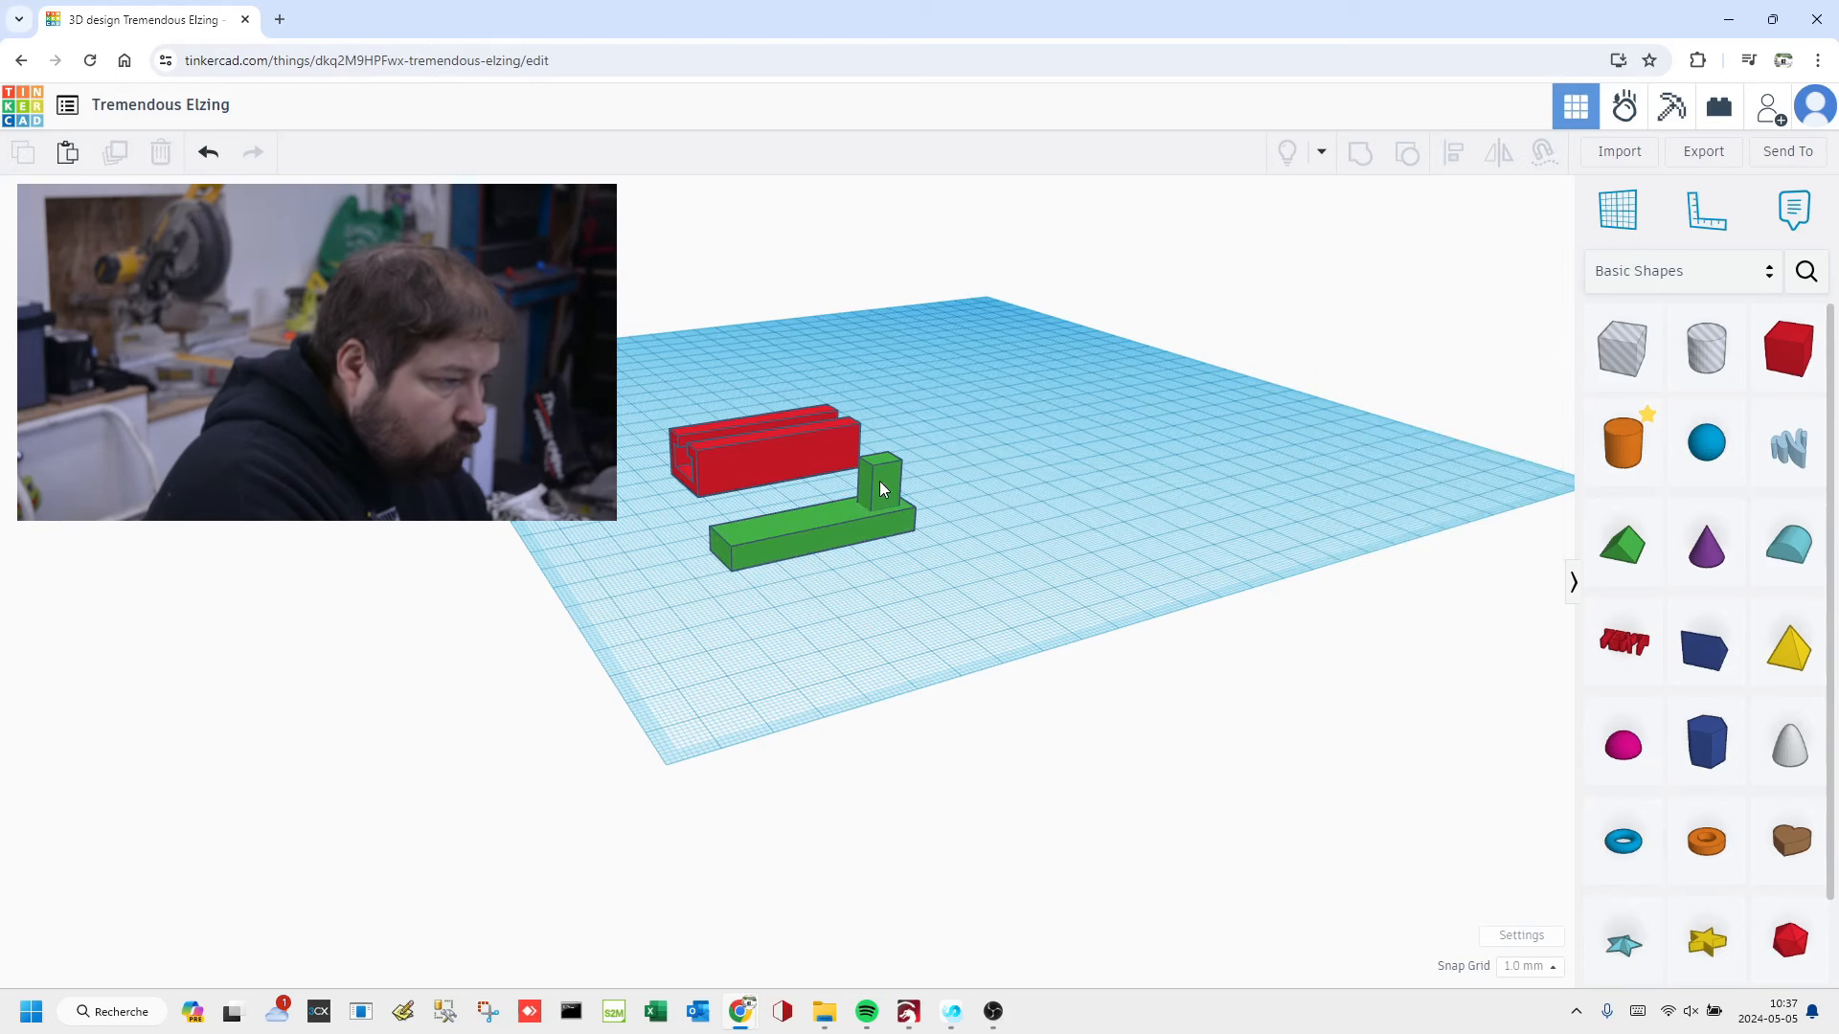
left_click(843, 523, "shift")
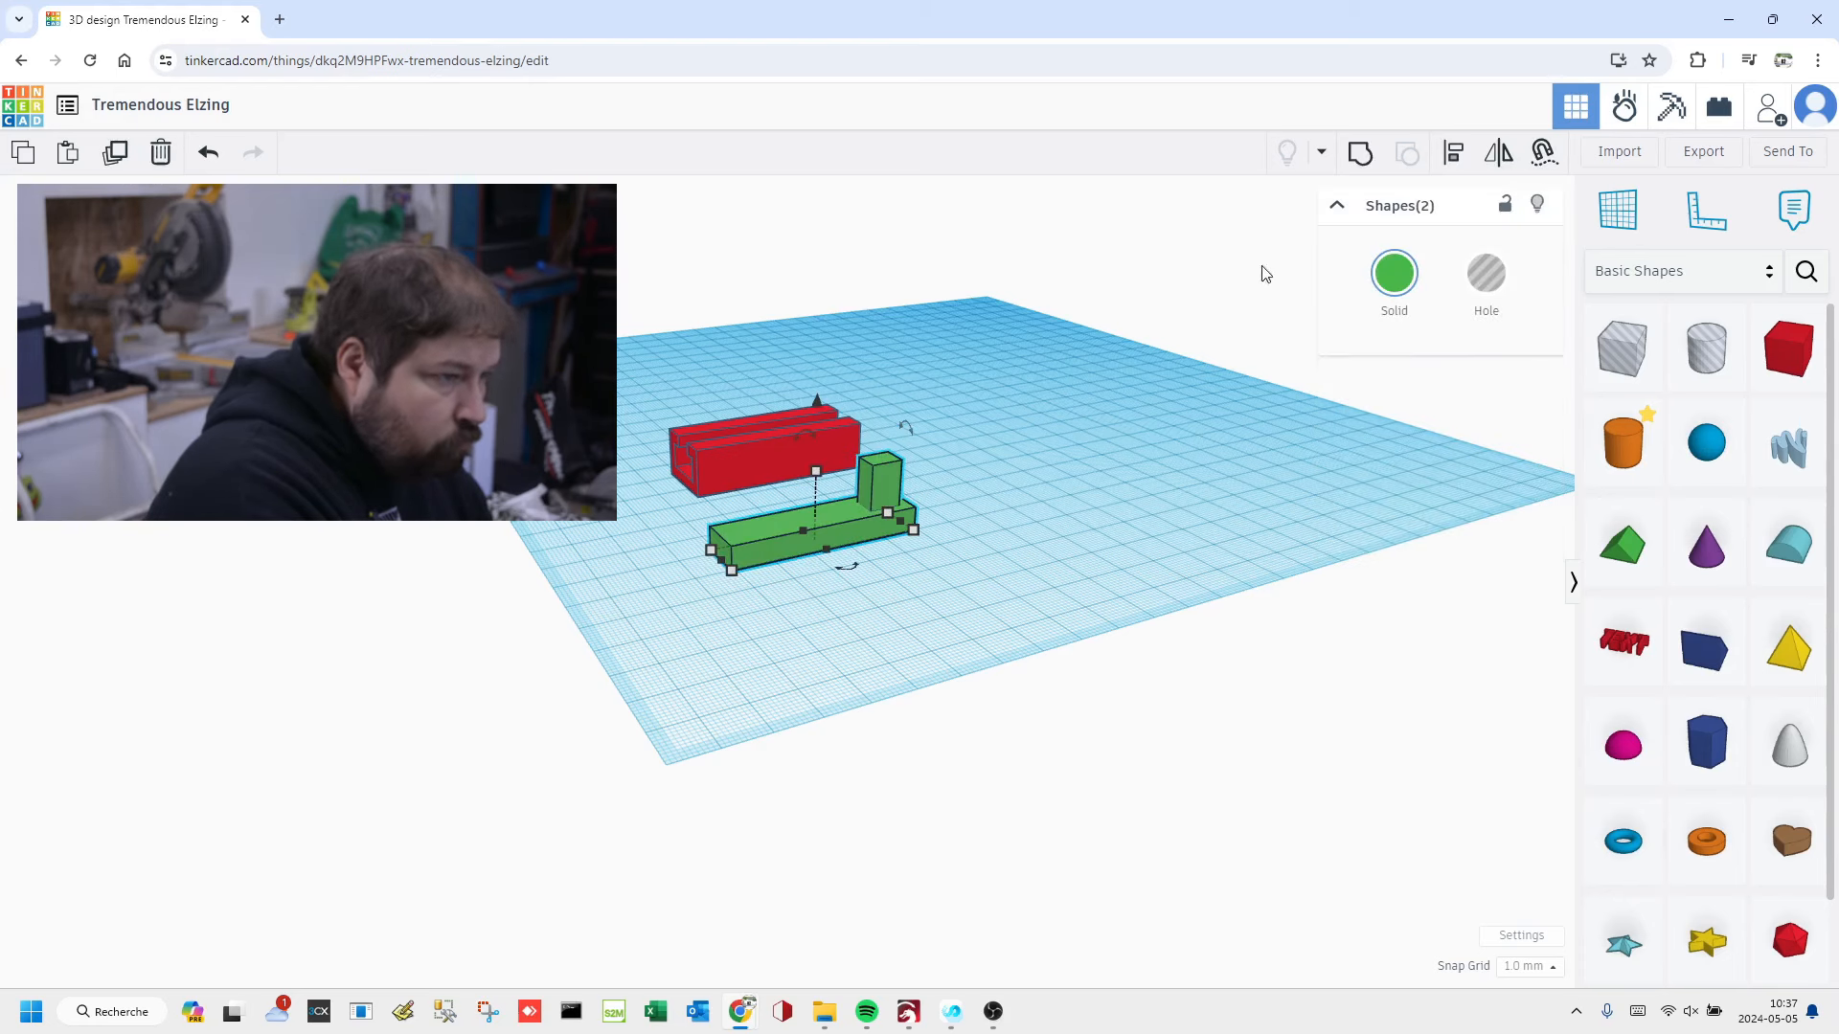
left_click(1364, 163)
left_click(1030, 450)
Step: Place a cylinder hole beside the green slider and rotate it to lie horizontally across the bar's direction
right_click_drag(1039, 530, 791, 554)
left_click(791, 555)
scroll(921, 602, "up", 2)
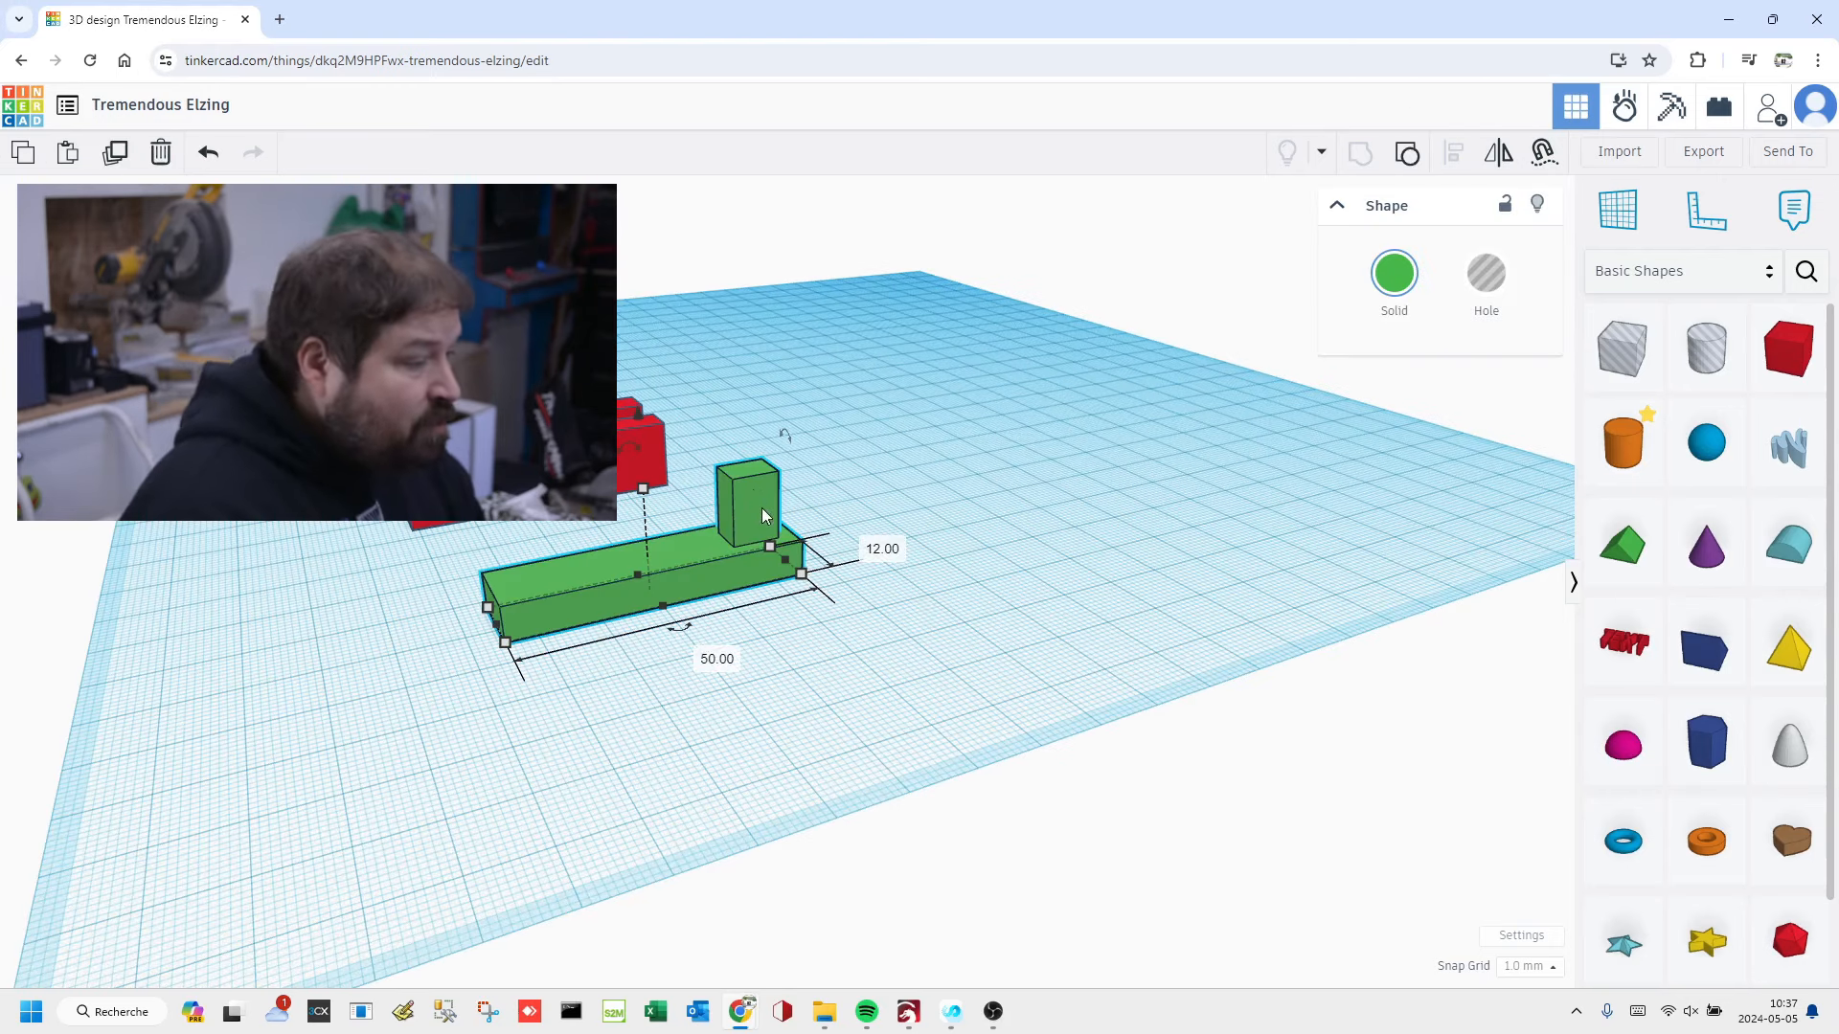
middle_click_drag(756, 502, 759, 517)
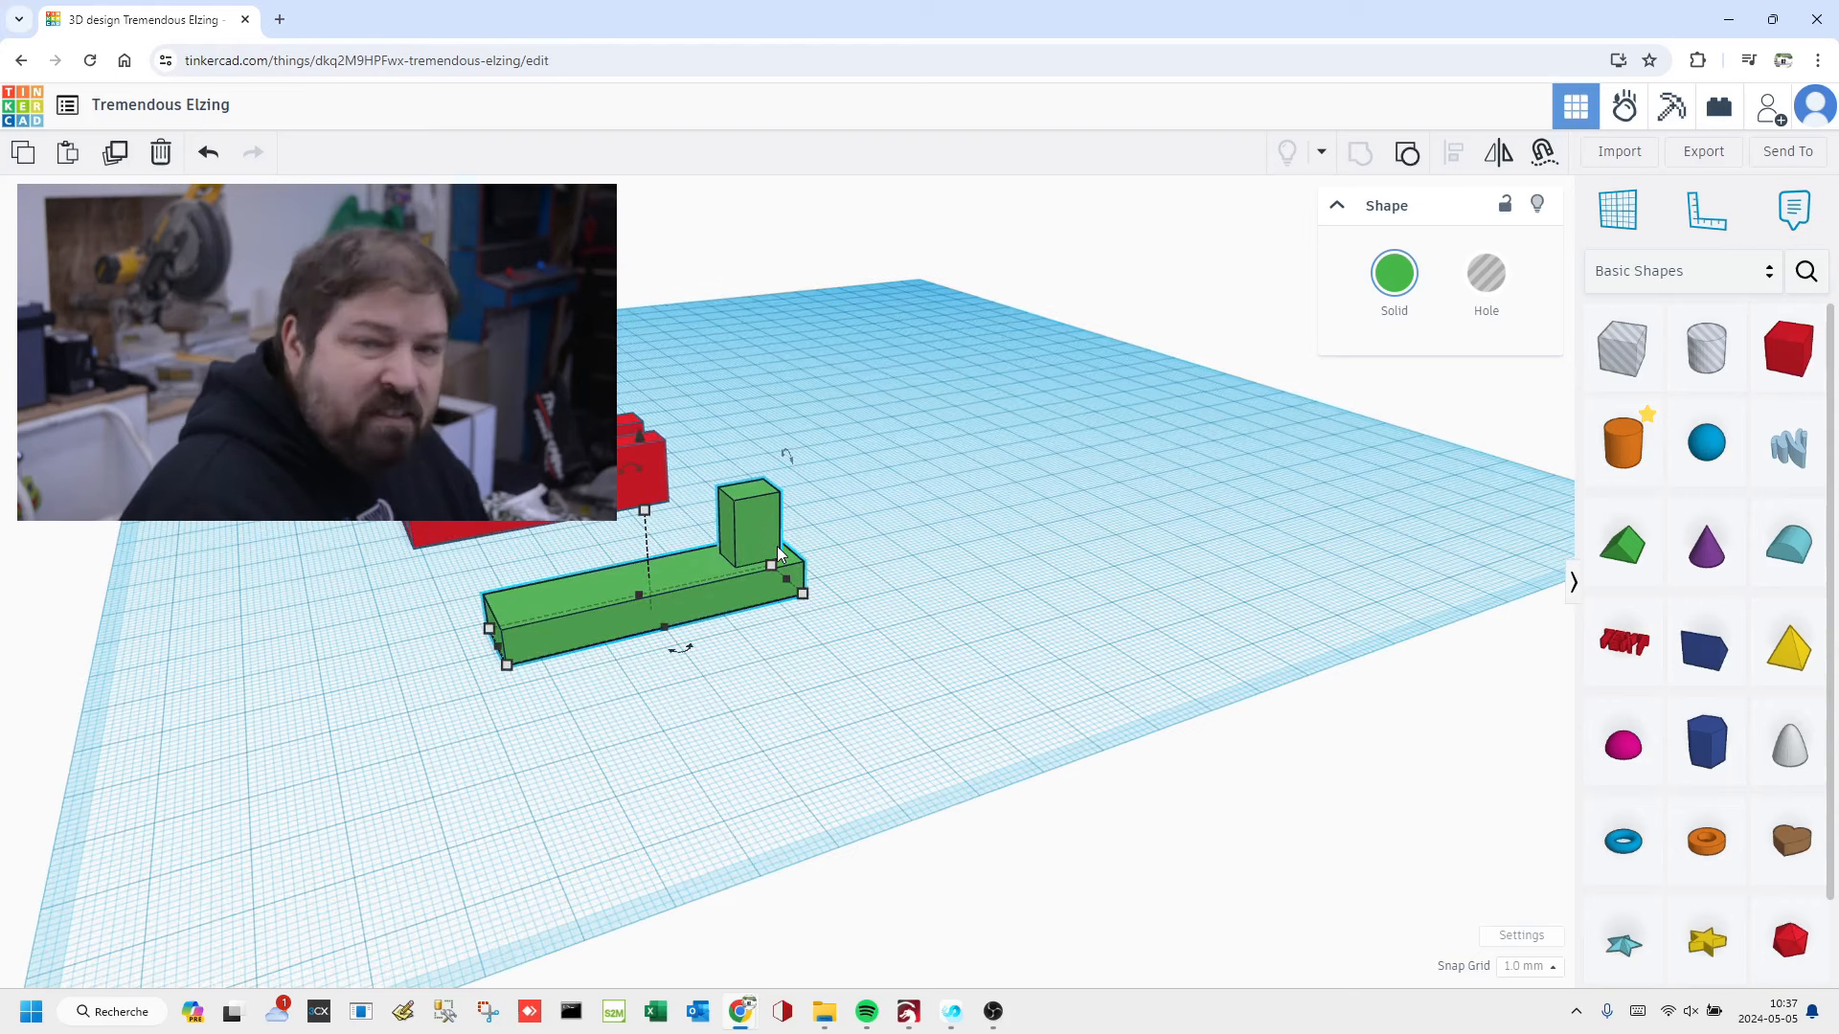
right_click_drag(752, 479, 1120, 488)
left_click_drag(1705, 345, 904, 612)
left_click_drag(943, 466, 991, 580)
Step: Set the cylinder hole's width and height to 3 mm each
mouse_move(861, 663)
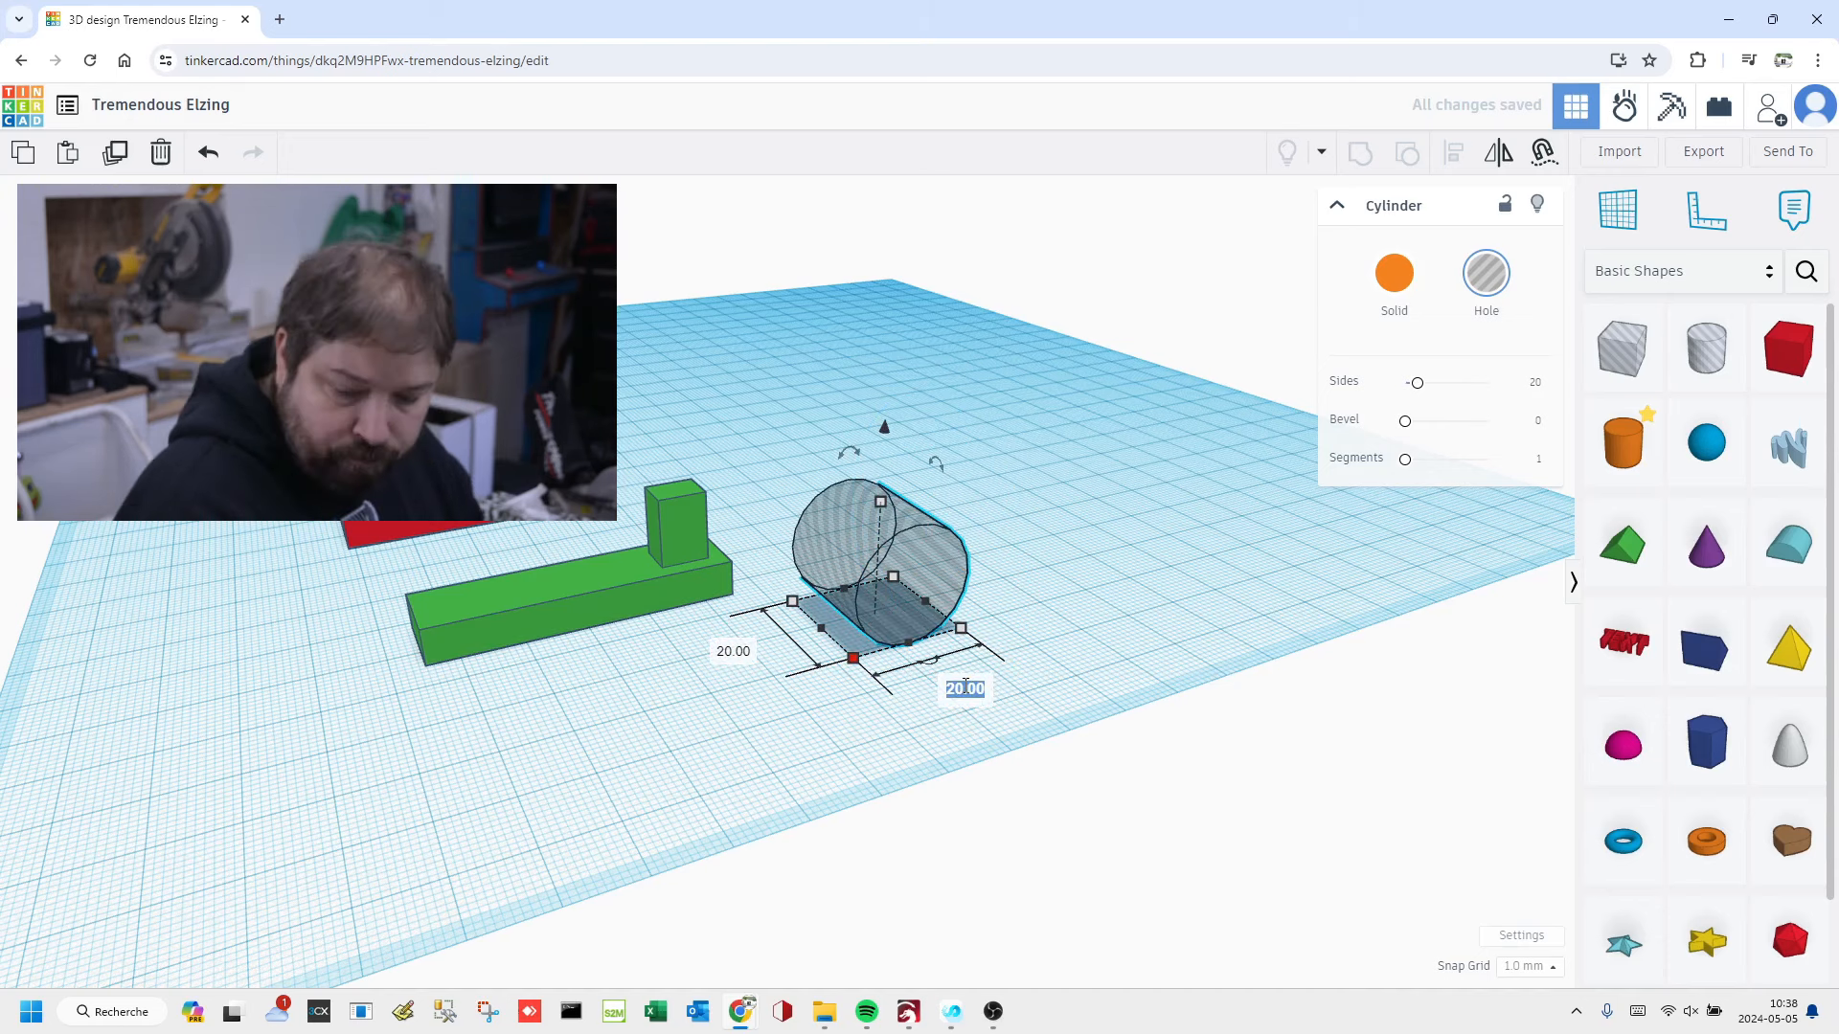
type("3")
key("Return")
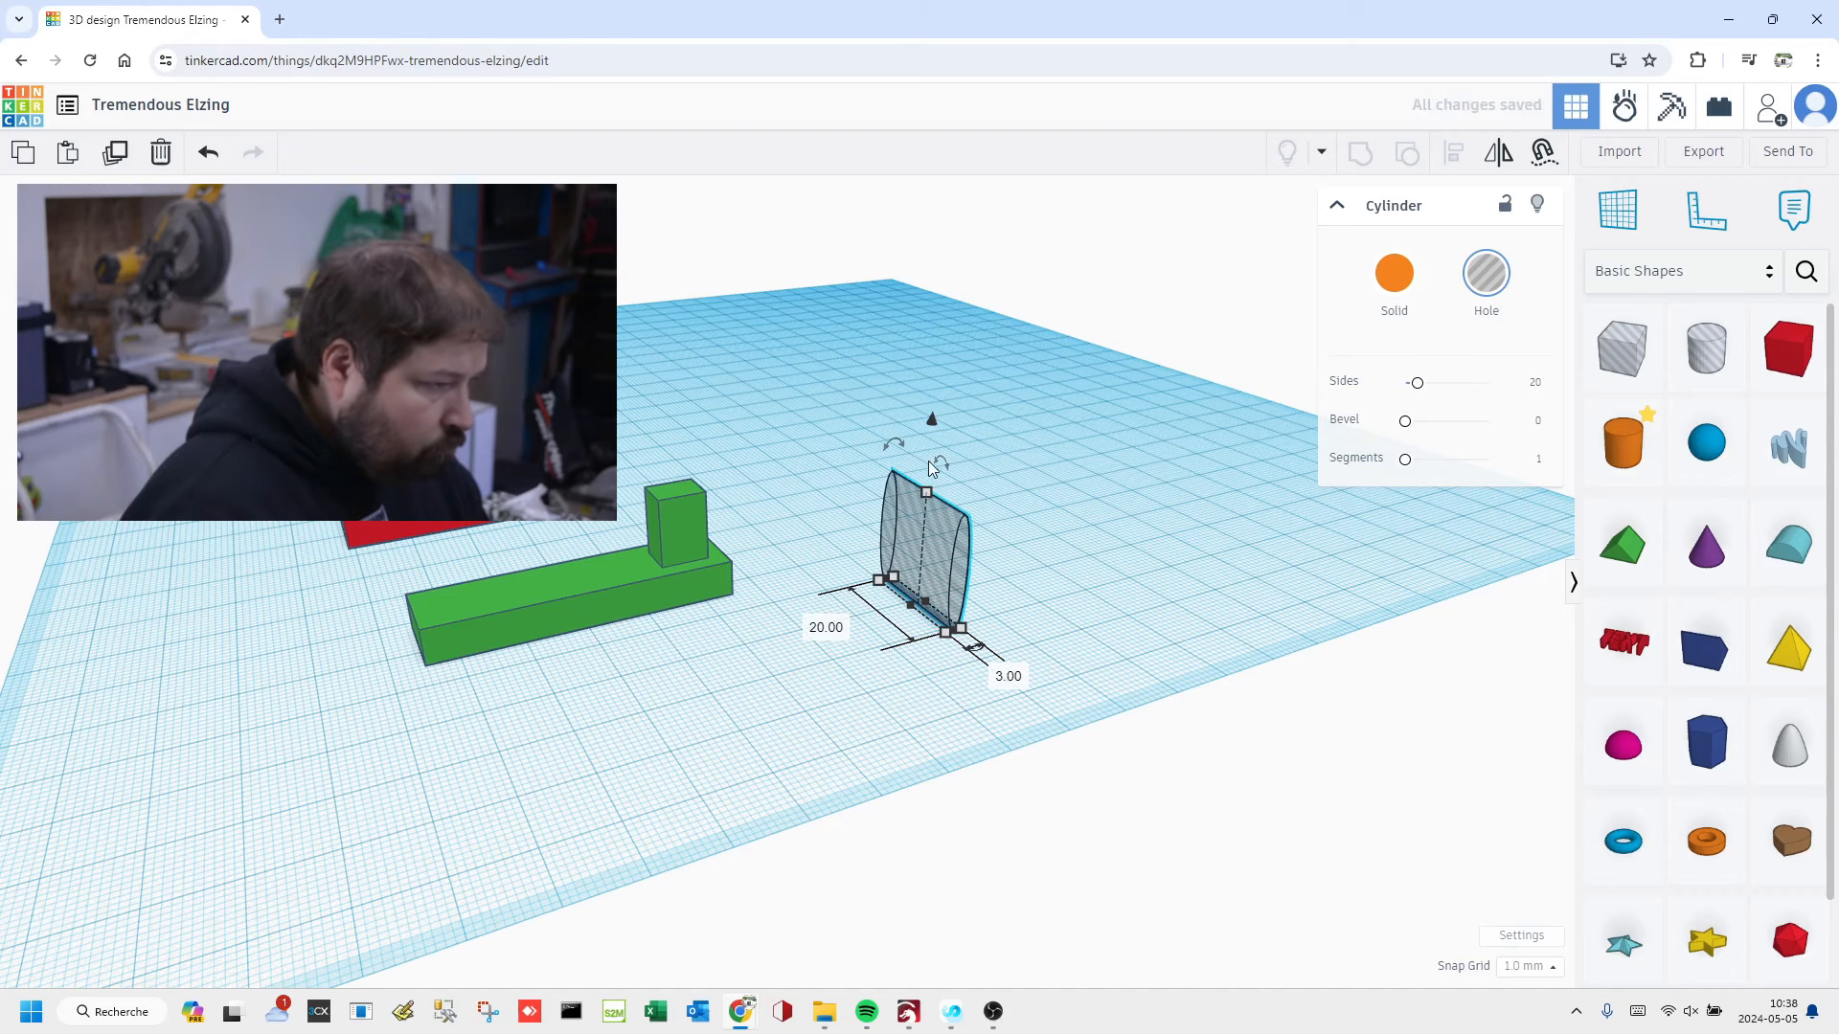
mouse_move(926, 491)
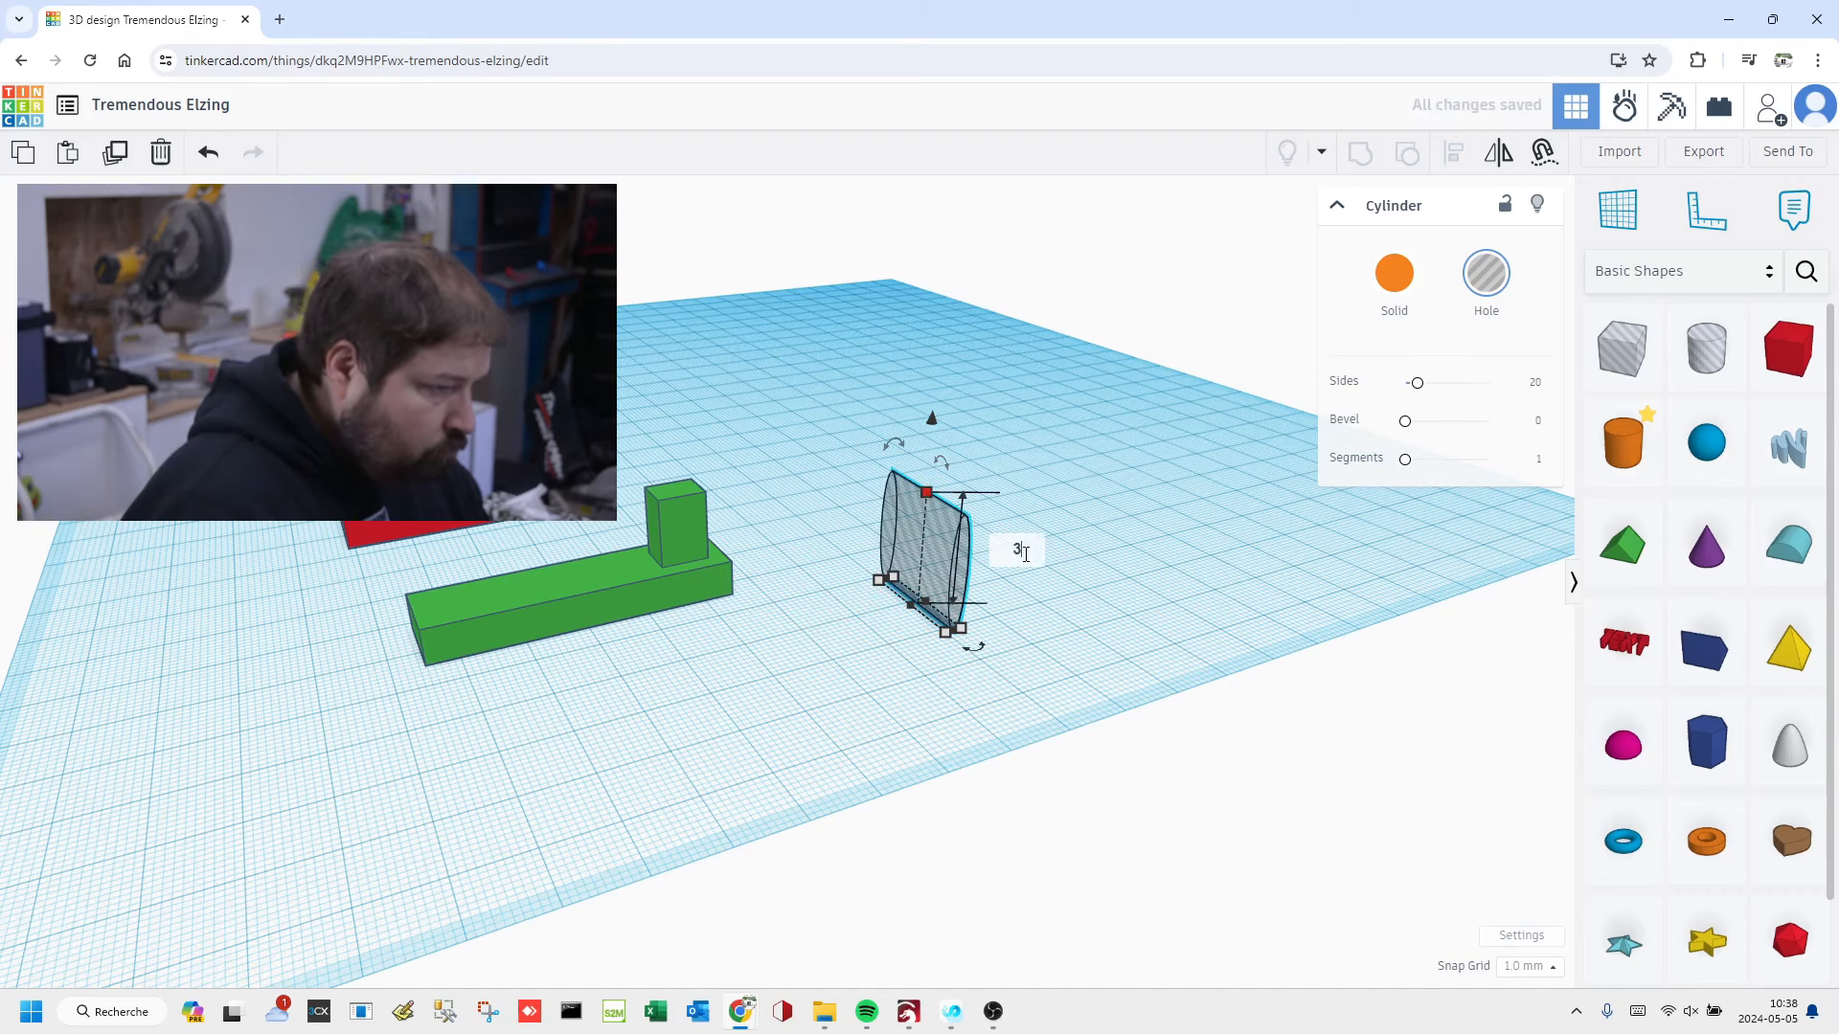
type("3")
key("Return")
middle_click_drag(982, 611, 1026, 603)
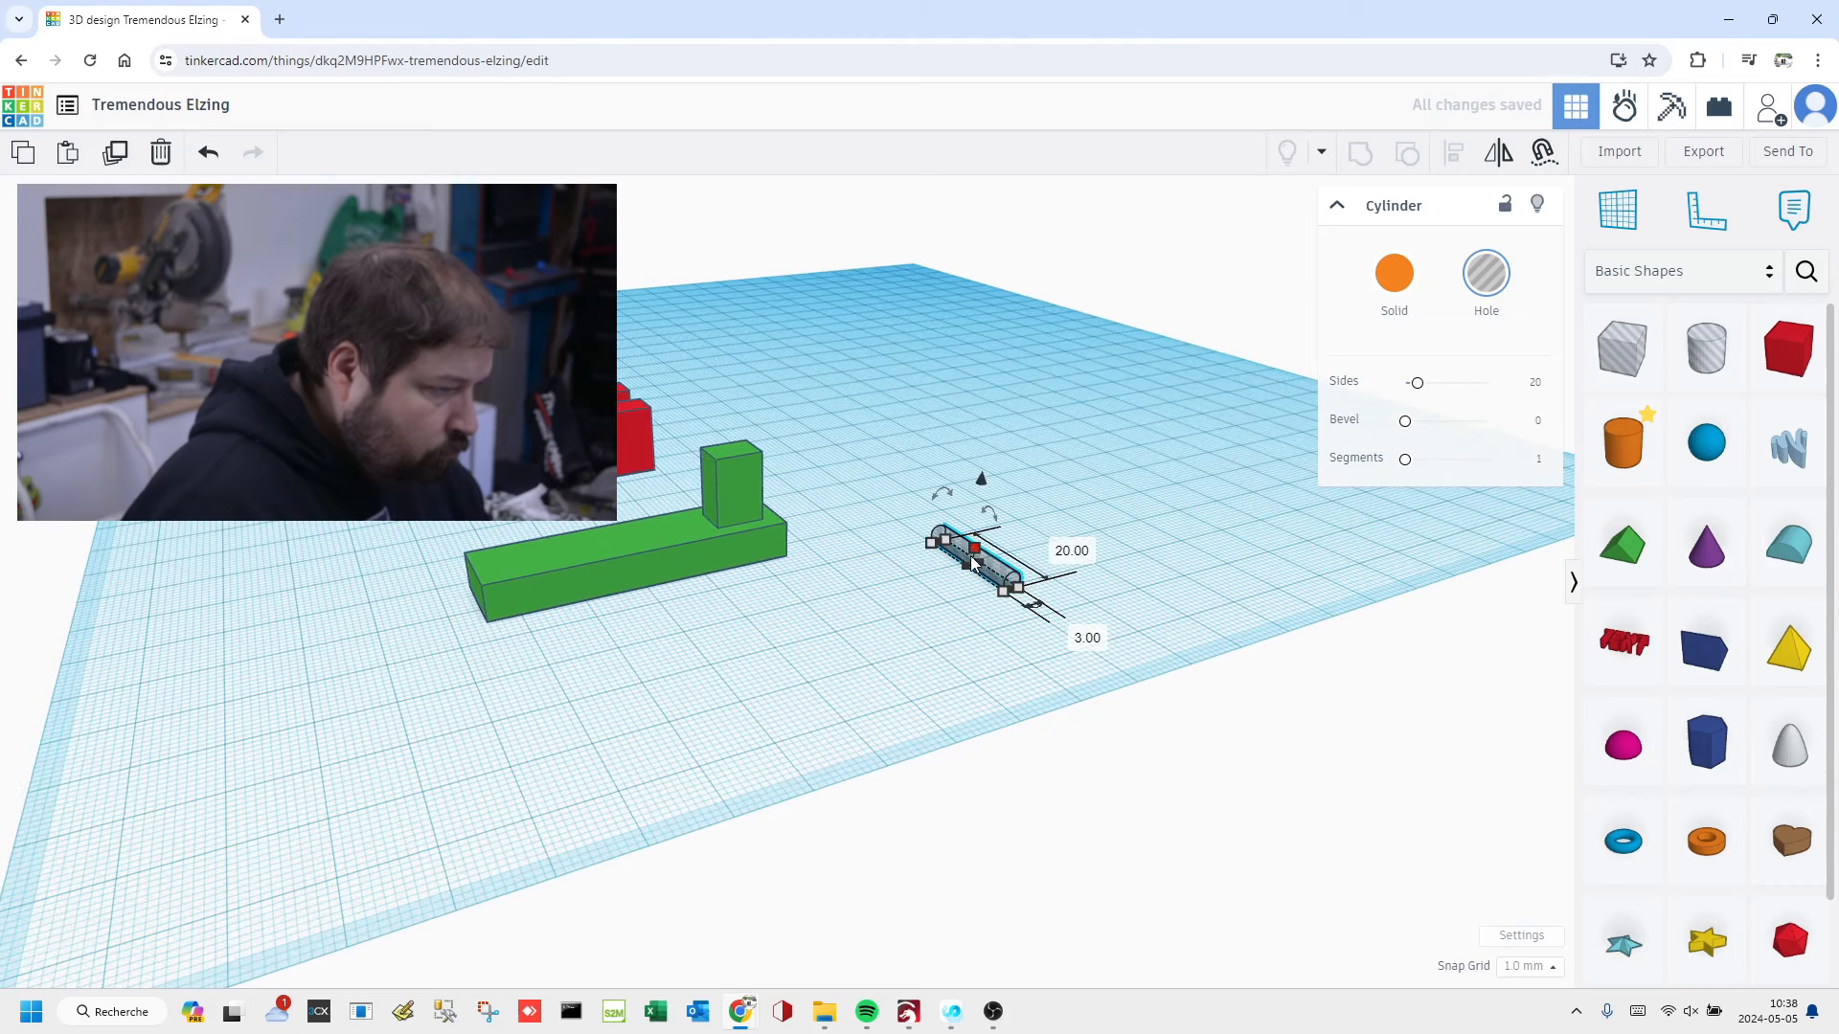
Step: Move the cylinder hole near the slider's upright block and raise it 11 mm above the workplane
left_click_drag(992, 572, 844, 534)
left_click_drag(799, 454, 796, 387)
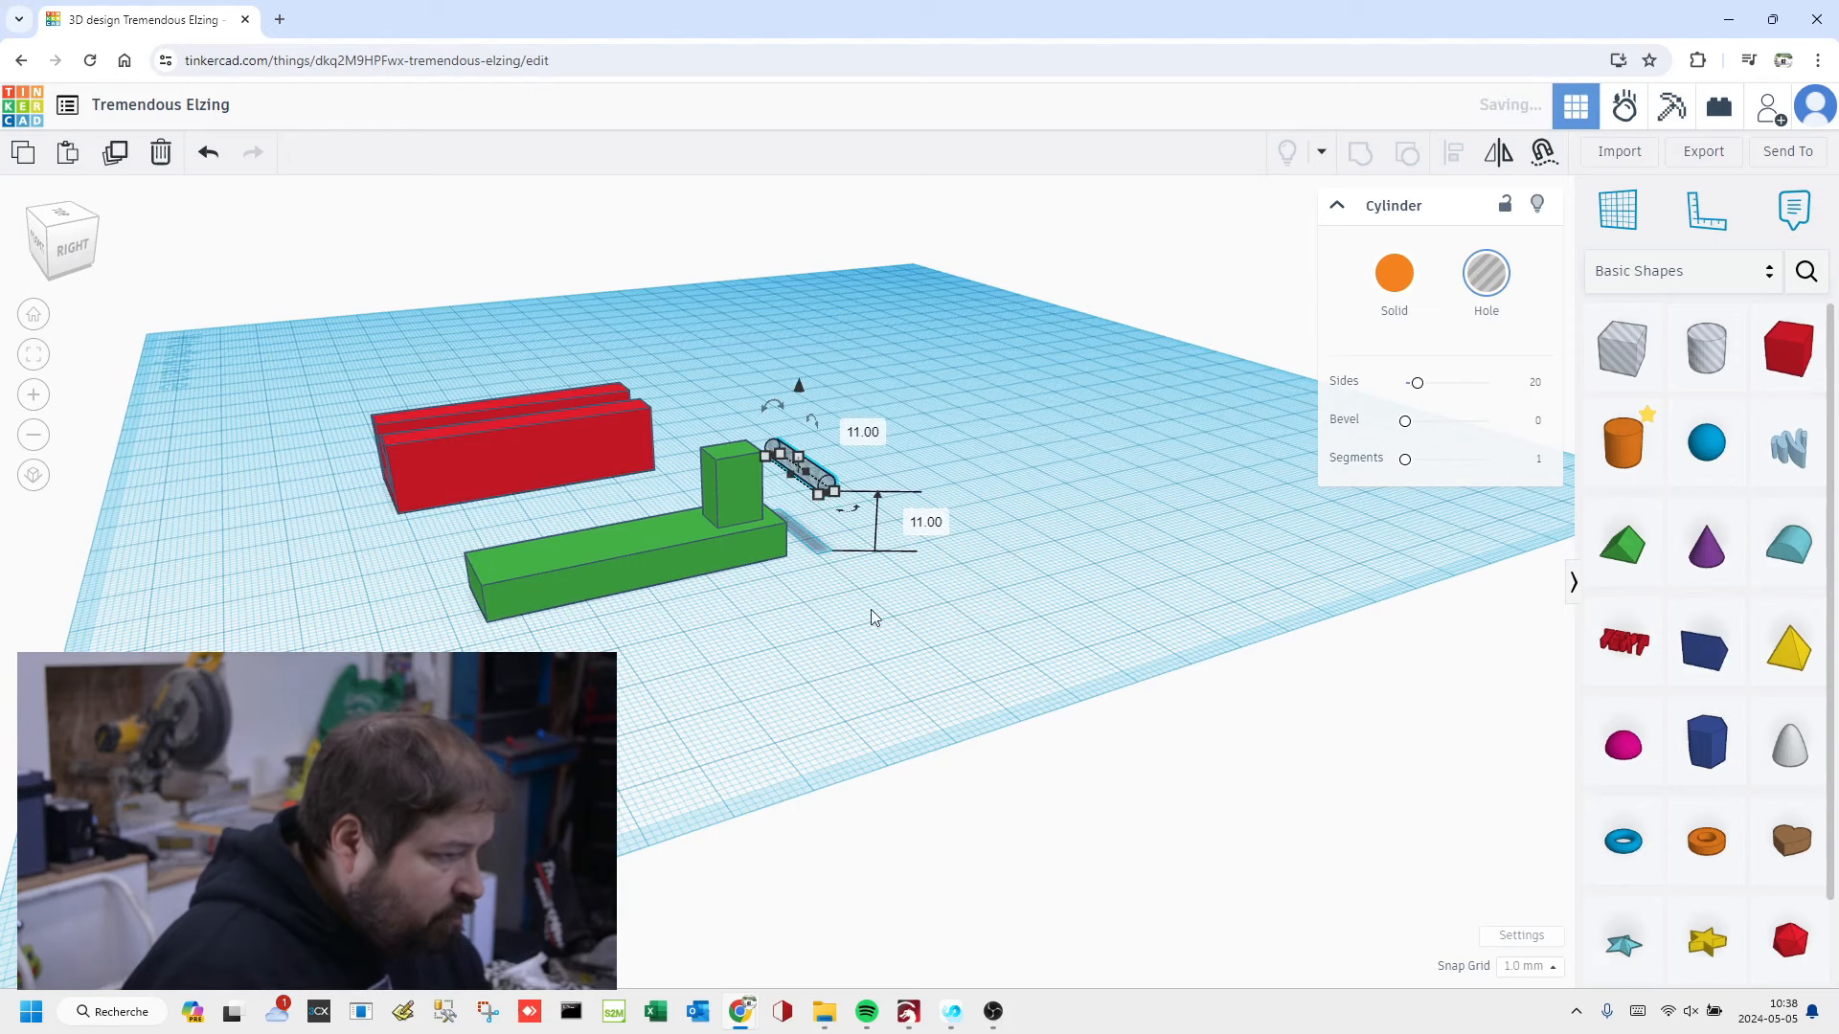
right_click_drag(870, 627, 877, 371)
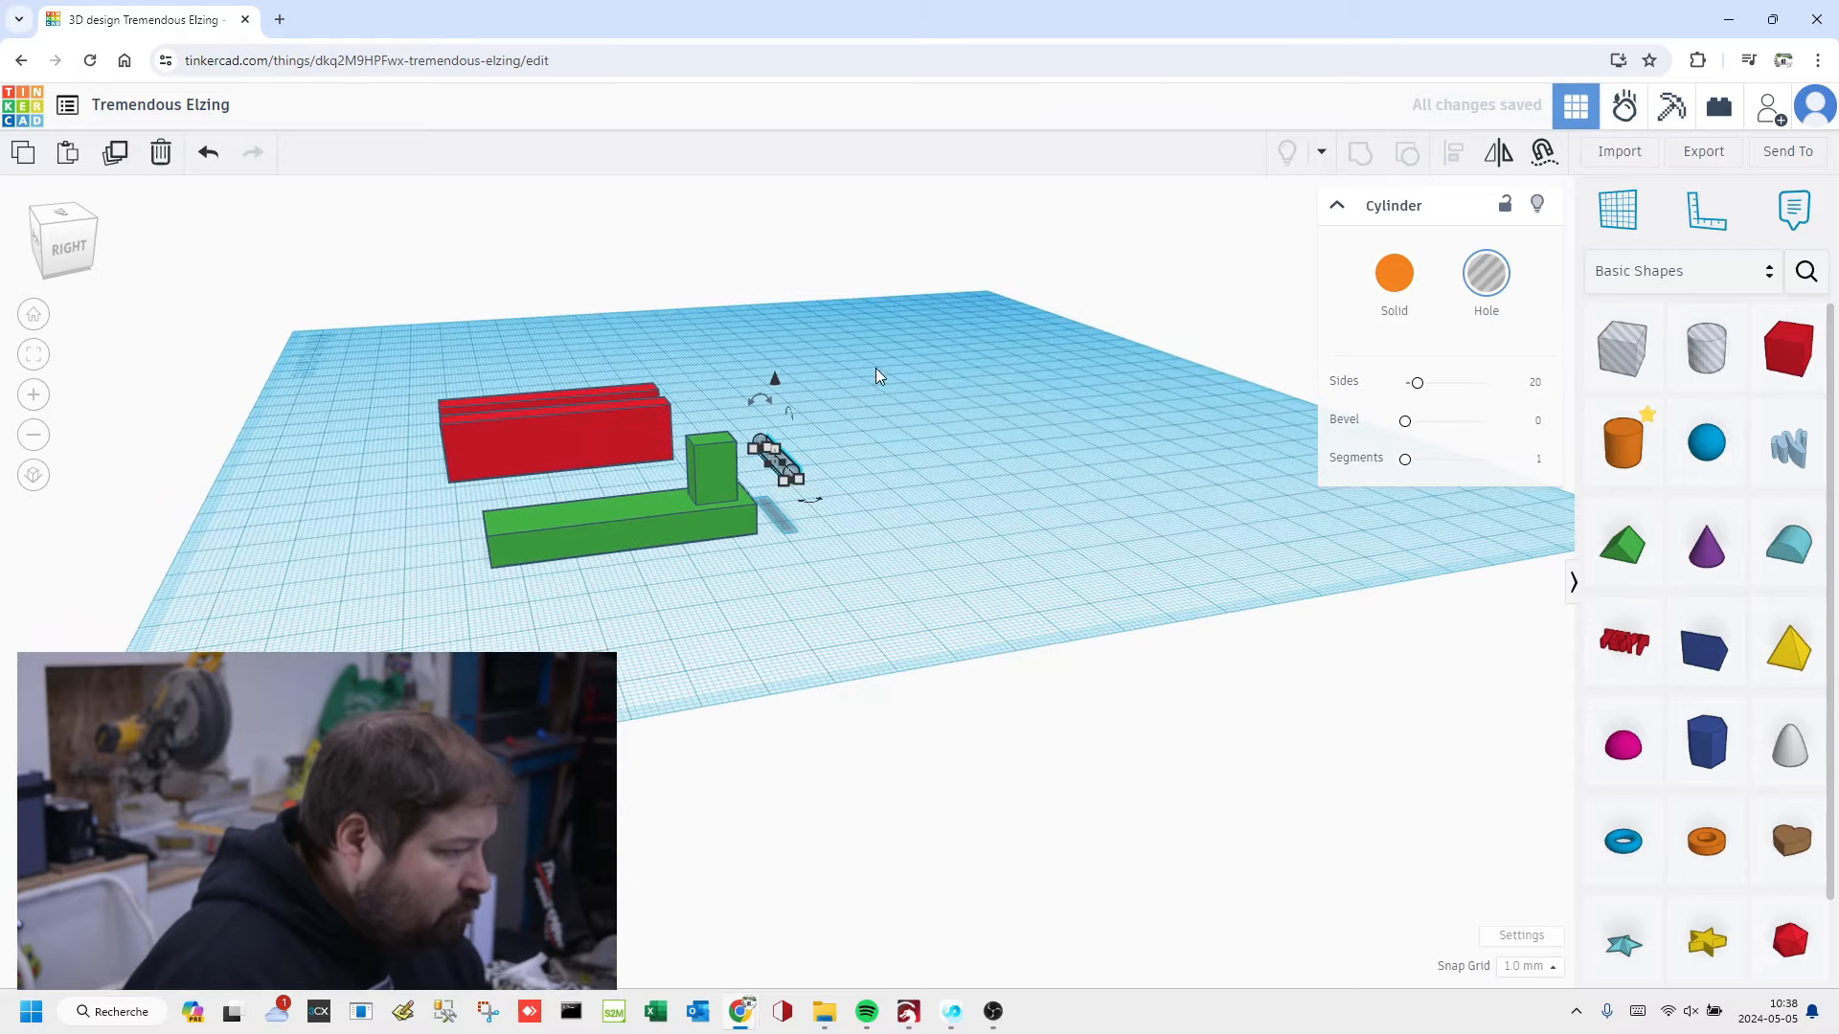
scroll(722, 536, "up", 5)
right_click_drag(780, 532, 725, 507)
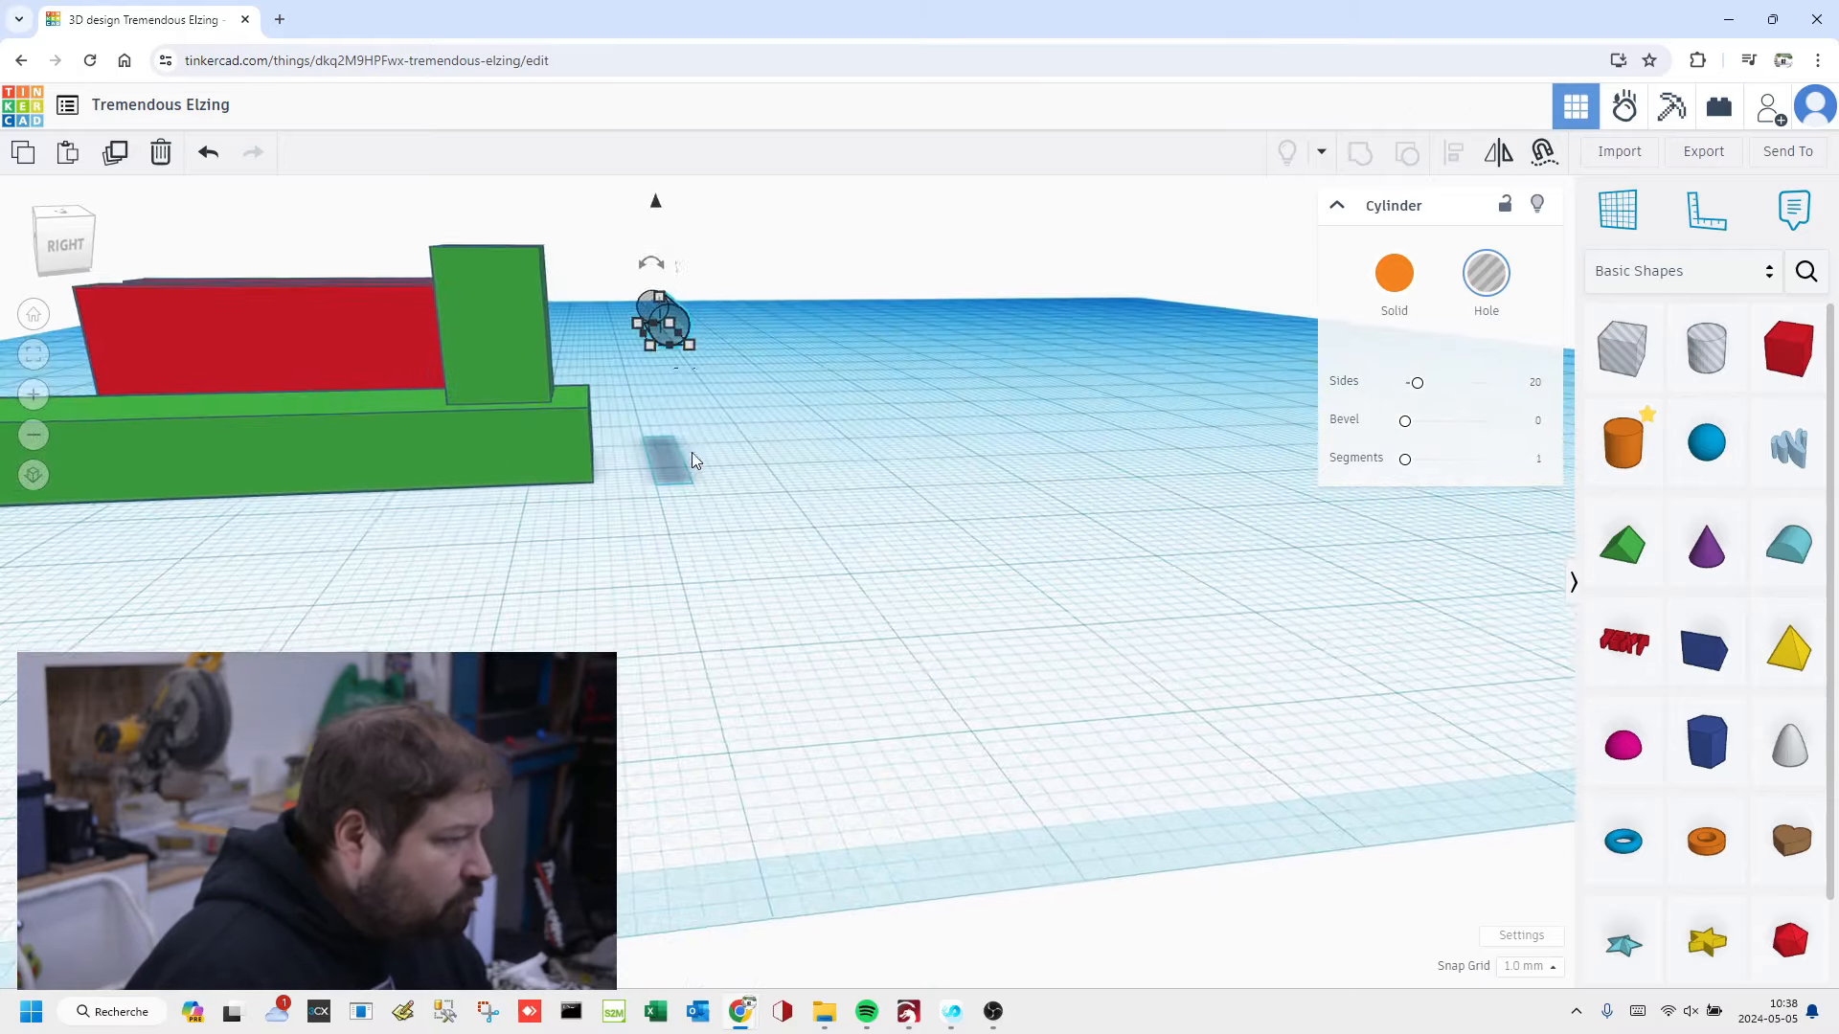
Step: Position the cylinder hole so it passes crosswise through the slider's upright block
left_click_drag(651, 316, 482, 292)
right_click_drag(691, 337, 929, 366)
left_click_drag(998, 418, 1295, 473)
right_click_drag(1440, 571, 821, 485)
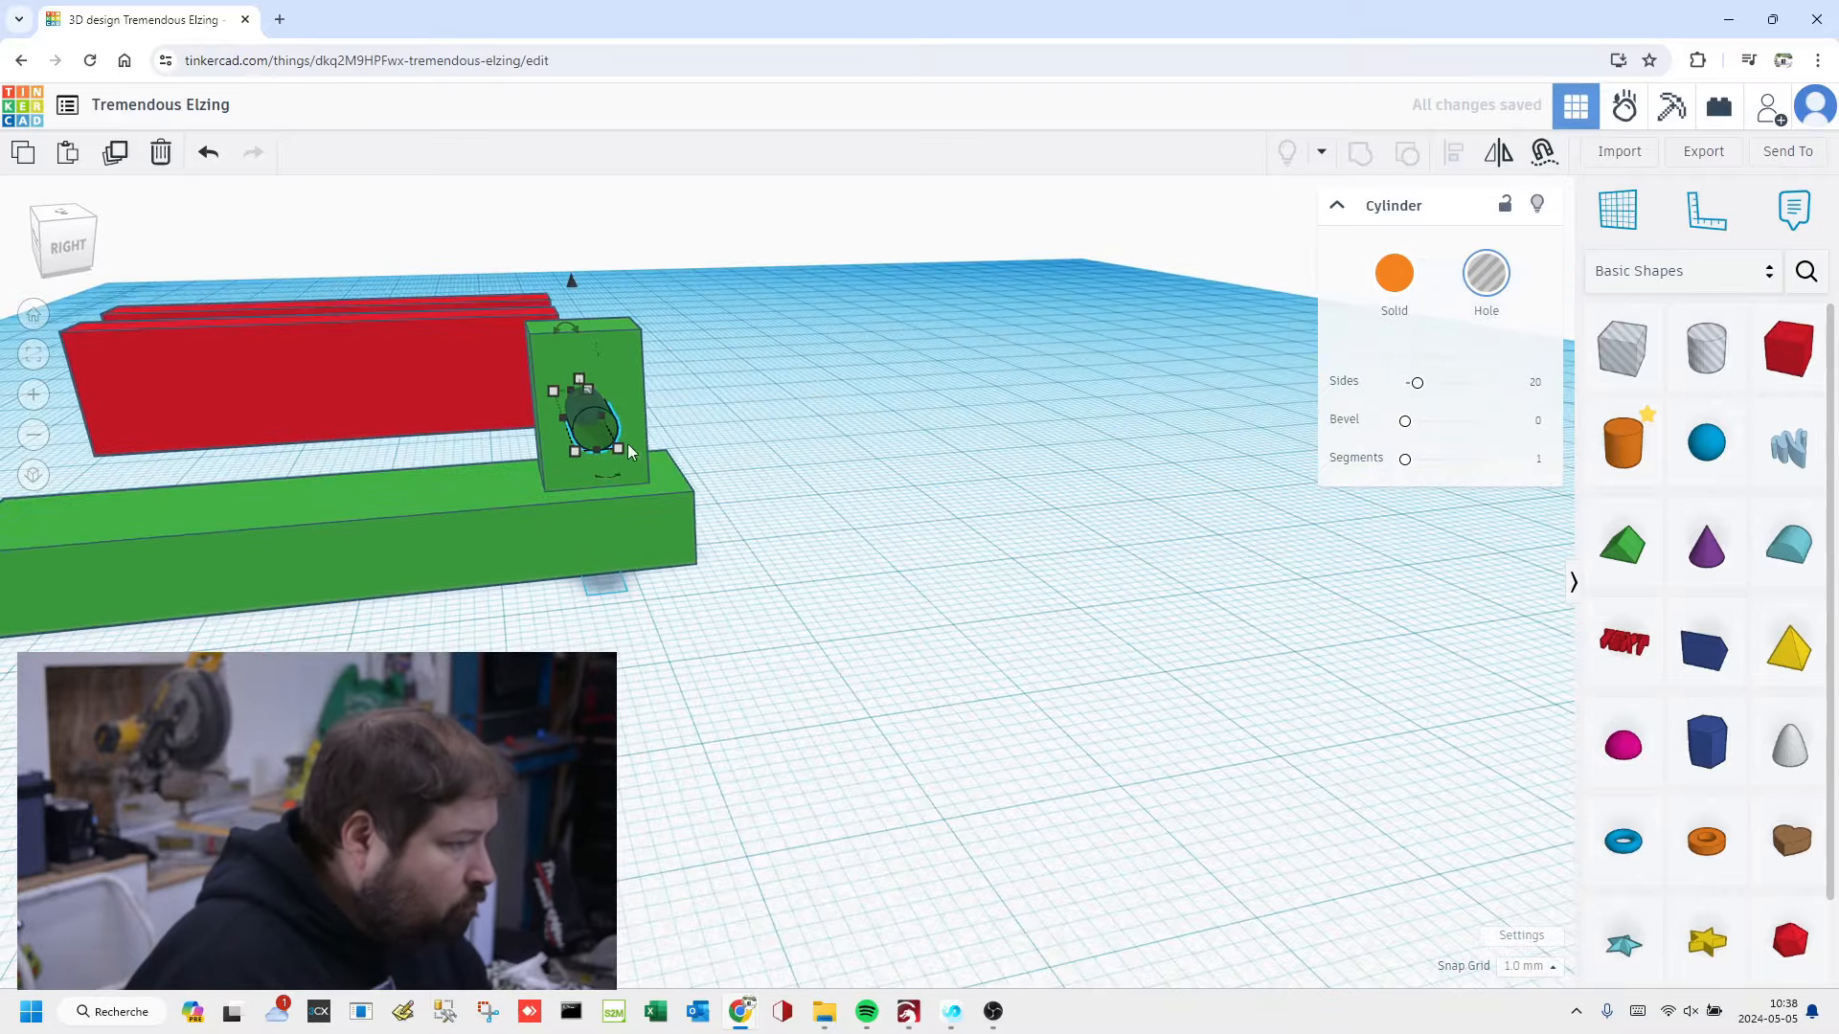
scroll(618, 442, "up", 3)
right_click_drag(617, 443, 657, 577)
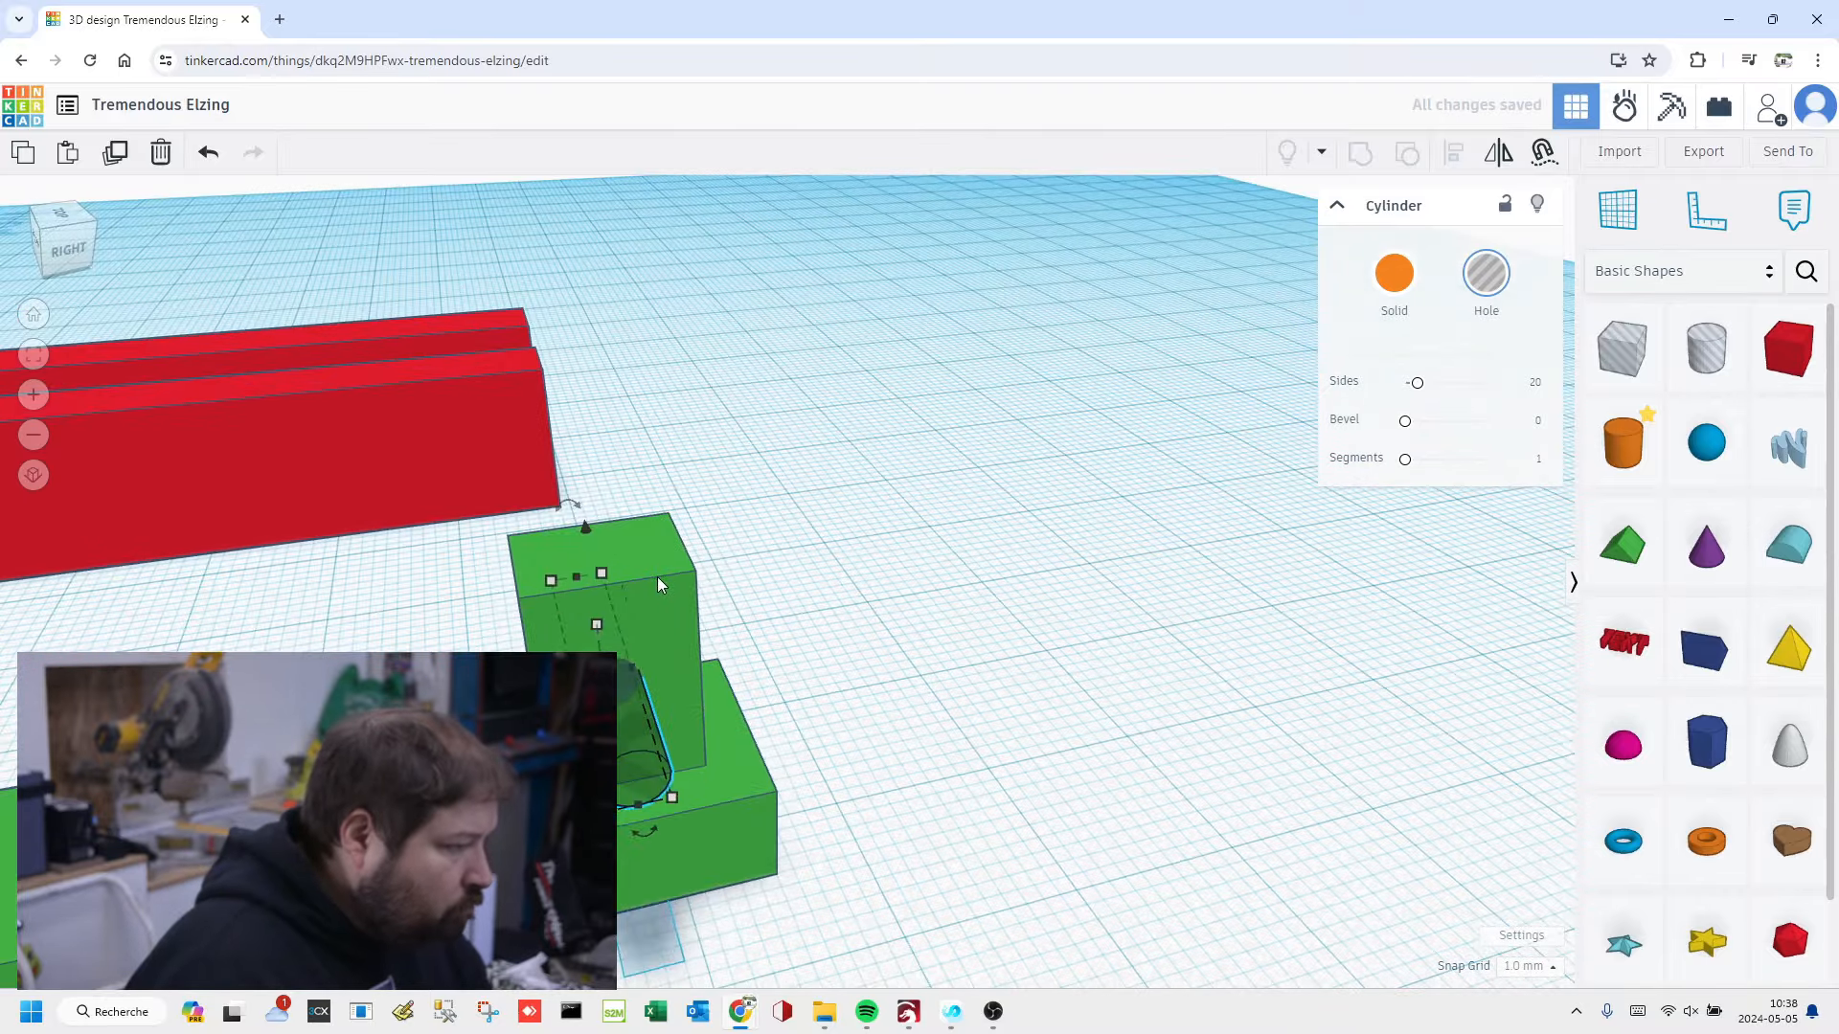
Step: Try to nudge the cylinder hole towards the middle of the upright block
left_click(657, 580)
left_click(855, 572)
left_click(605, 742)
right_click_drag(605, 742, 721, 684)
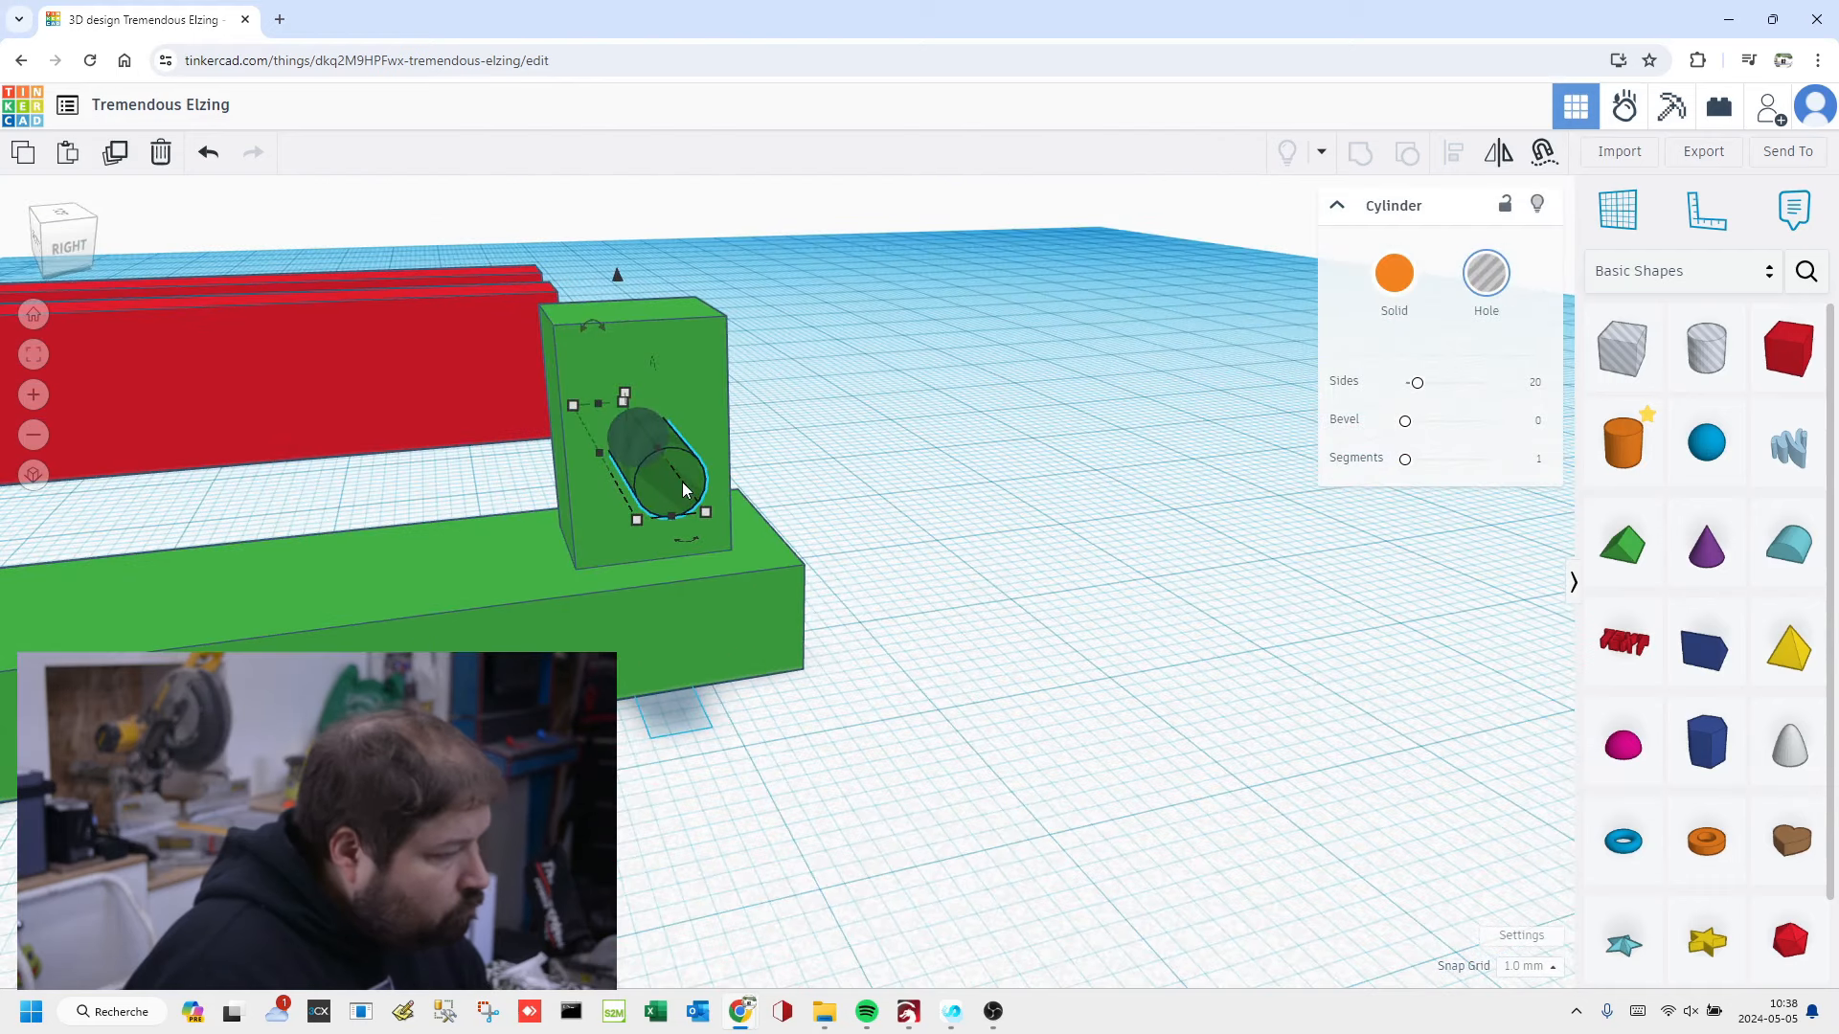
left_click_drag(684, 490, 684, 484)
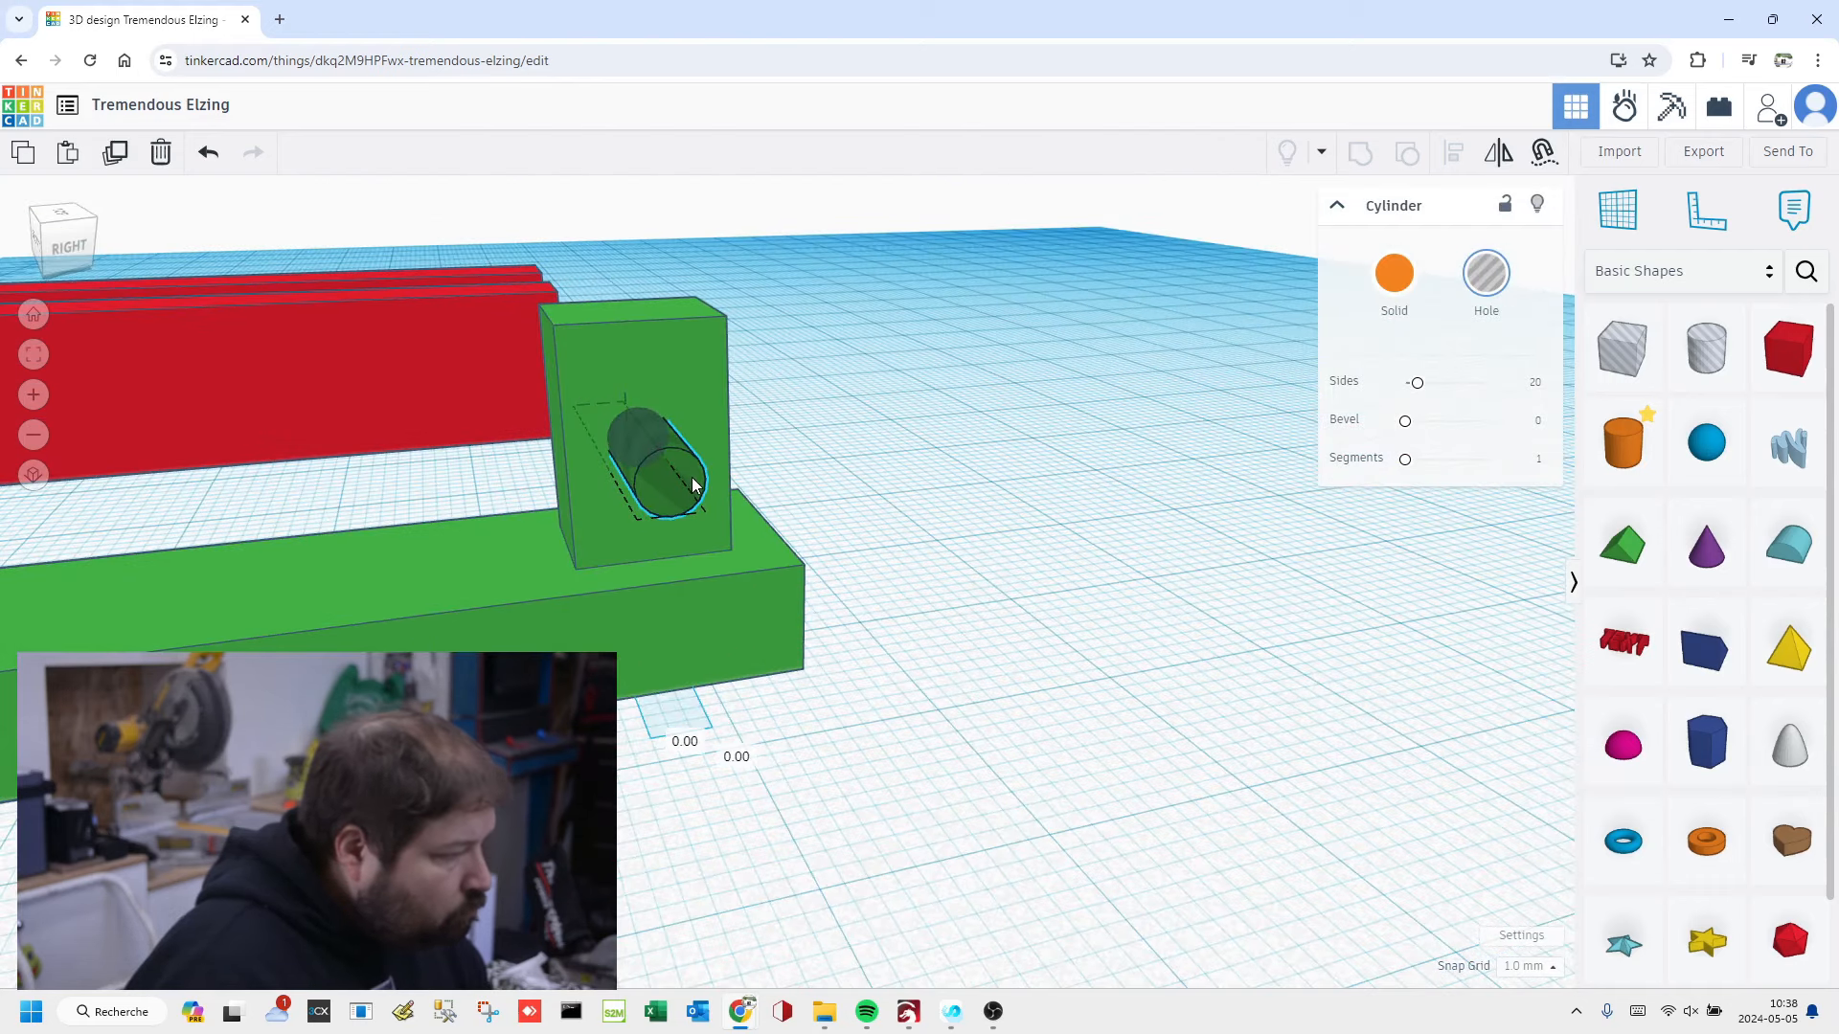
left_click_drag(695, 483, 694, 479)
Step: Shift the cylinder hole 0.5 mm along the bar's length to centre it in the upright block
left_click_drag(785, 683, 771, 682)
mouse_move(771, 682)
right_mouse_down()
mouse_move(728, 671)
mouse_move(763, 671)
right_mouse_up()
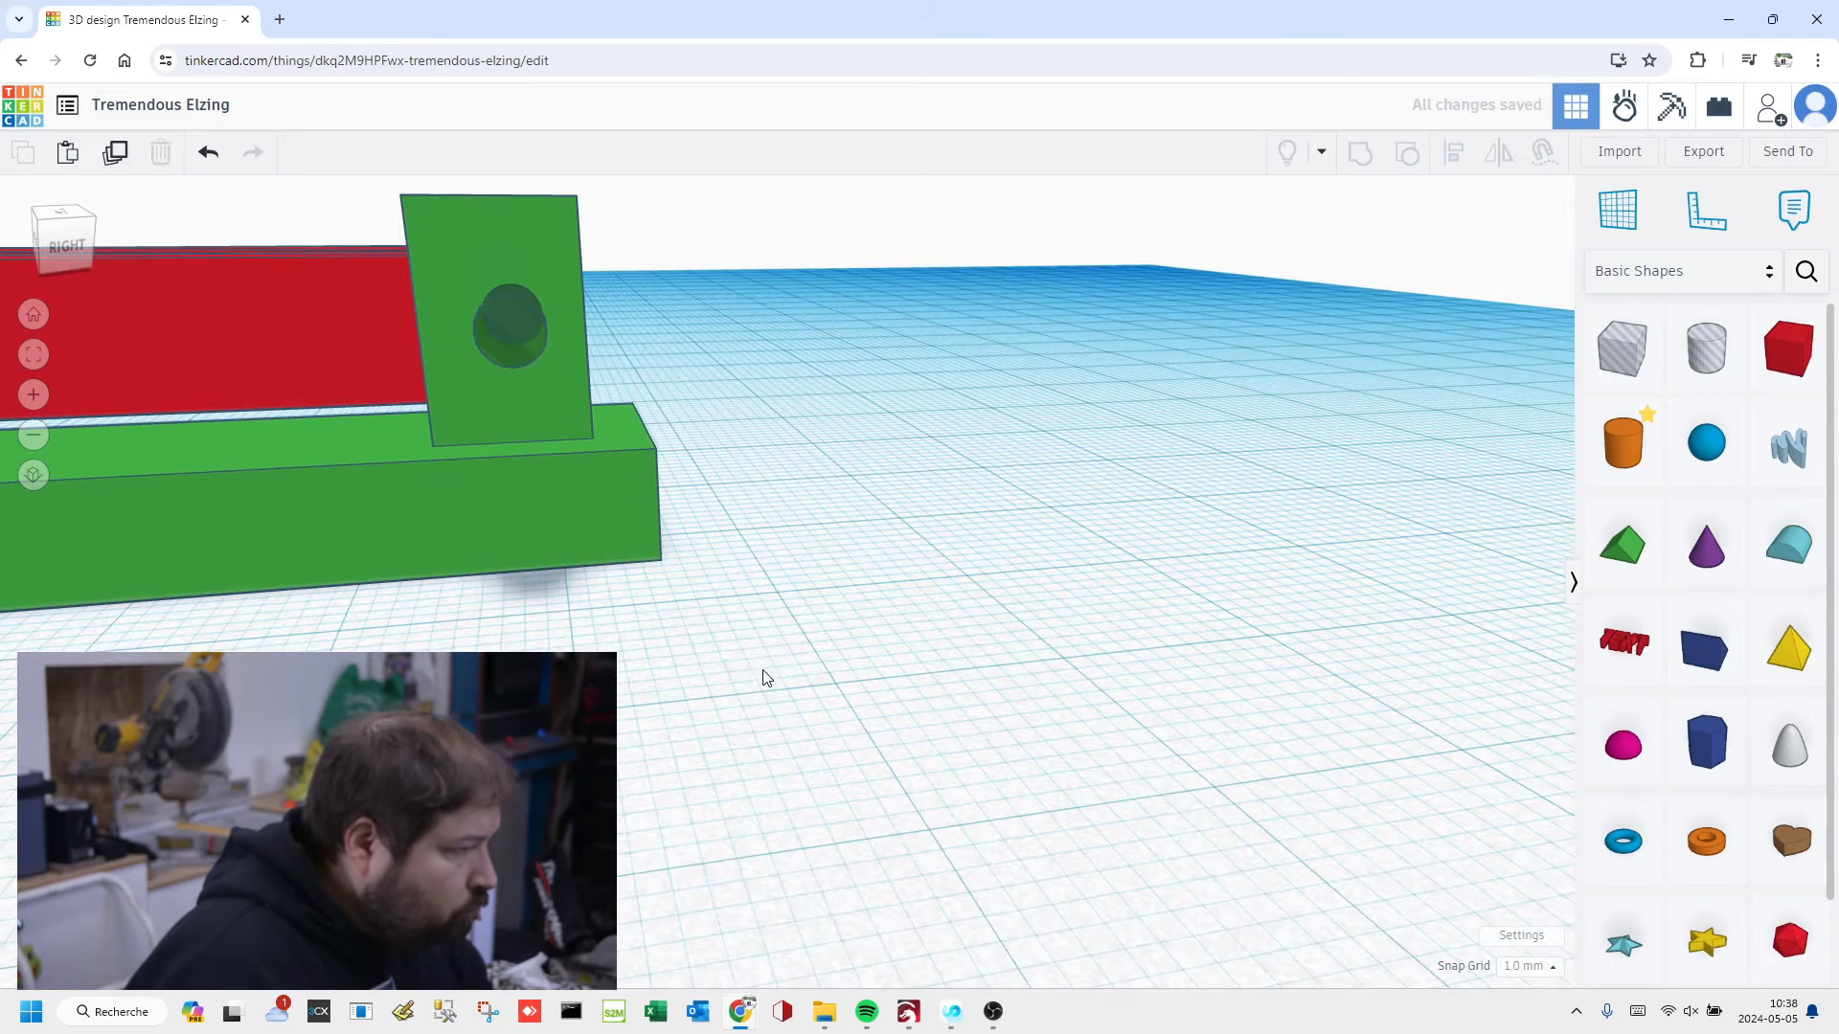
left_click(526, 306)
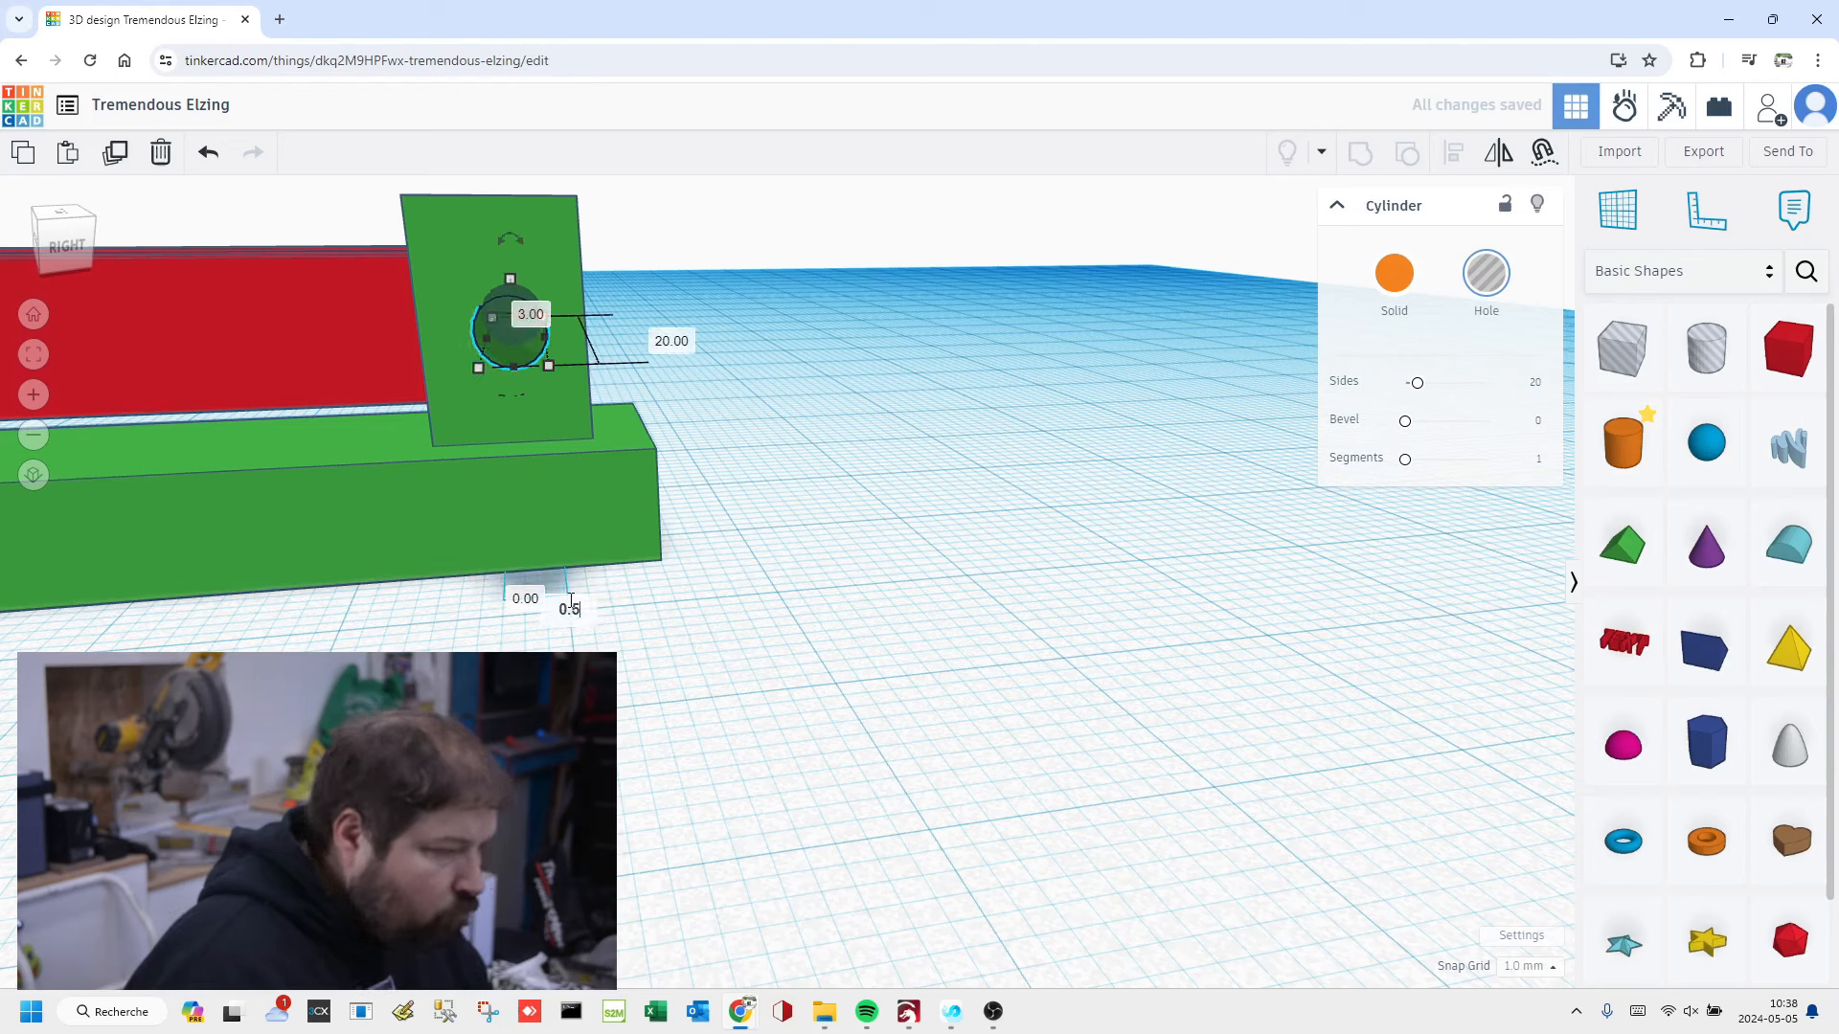
key("Return")
left_click(620, 688)
left_click(515, 335)
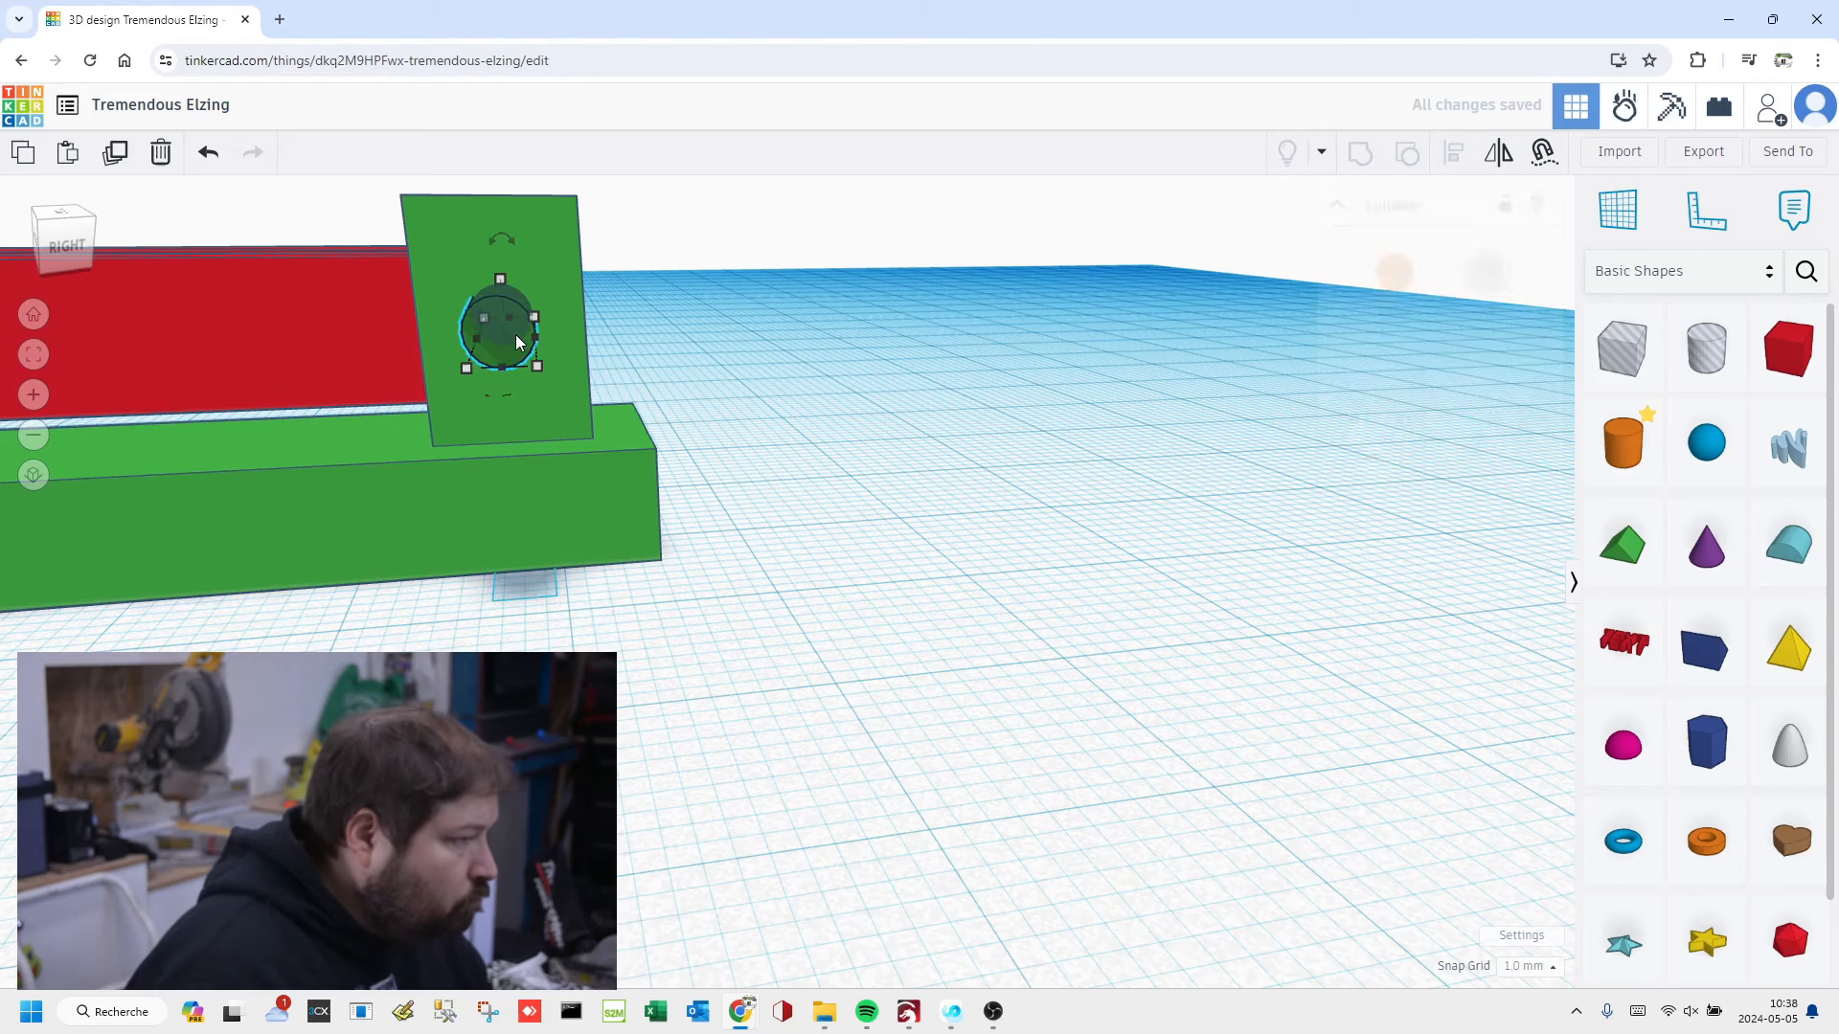
Step: Raise the cylinder hole closer to the top of the upright block
right_click_drag(613, 434, 833, 534)
left_click_drag(926, 502, 935, 450)
left_click(1118, 496)
mouse_move(1120, 495)
right_mouse_down()
mouse_move(1004, 450)
mouse_move(1030, 492)
mouse_move(1115, 490)
right_mouse_up()
scroll(1114, 490, "down", 3)
left_click(1112, 523)
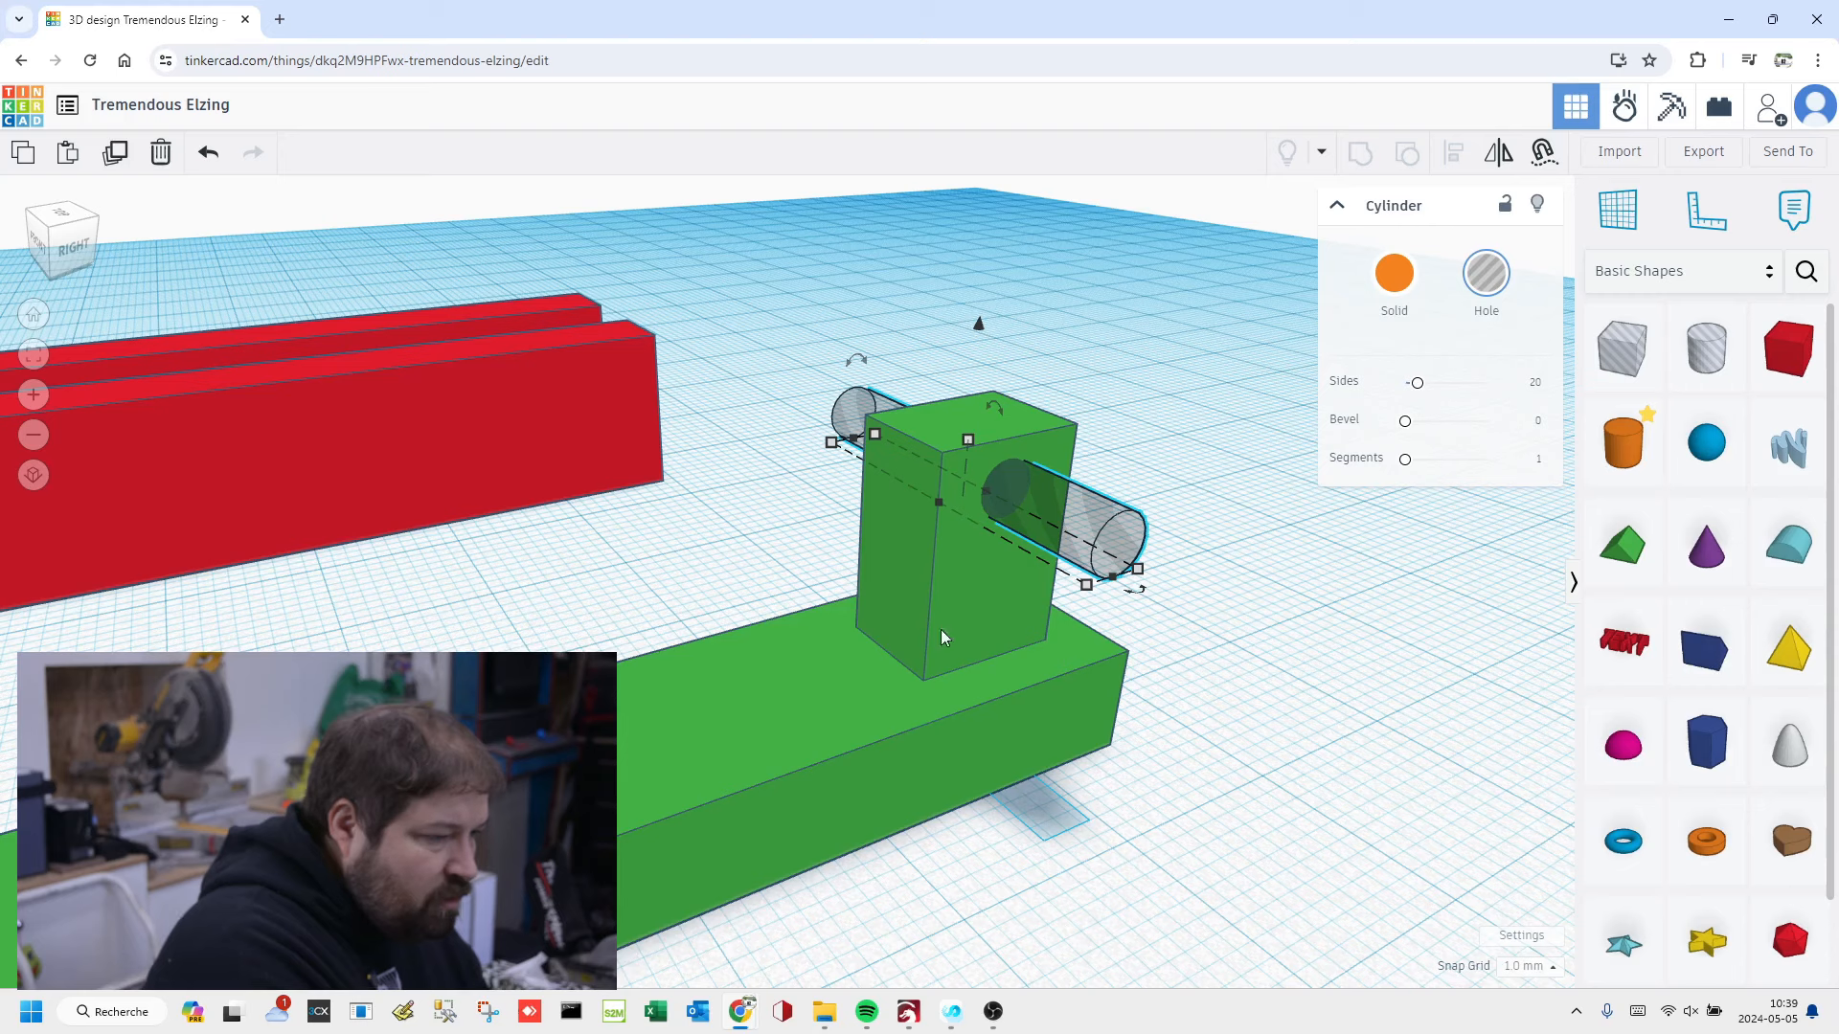
left_click(827, 709, "shift")
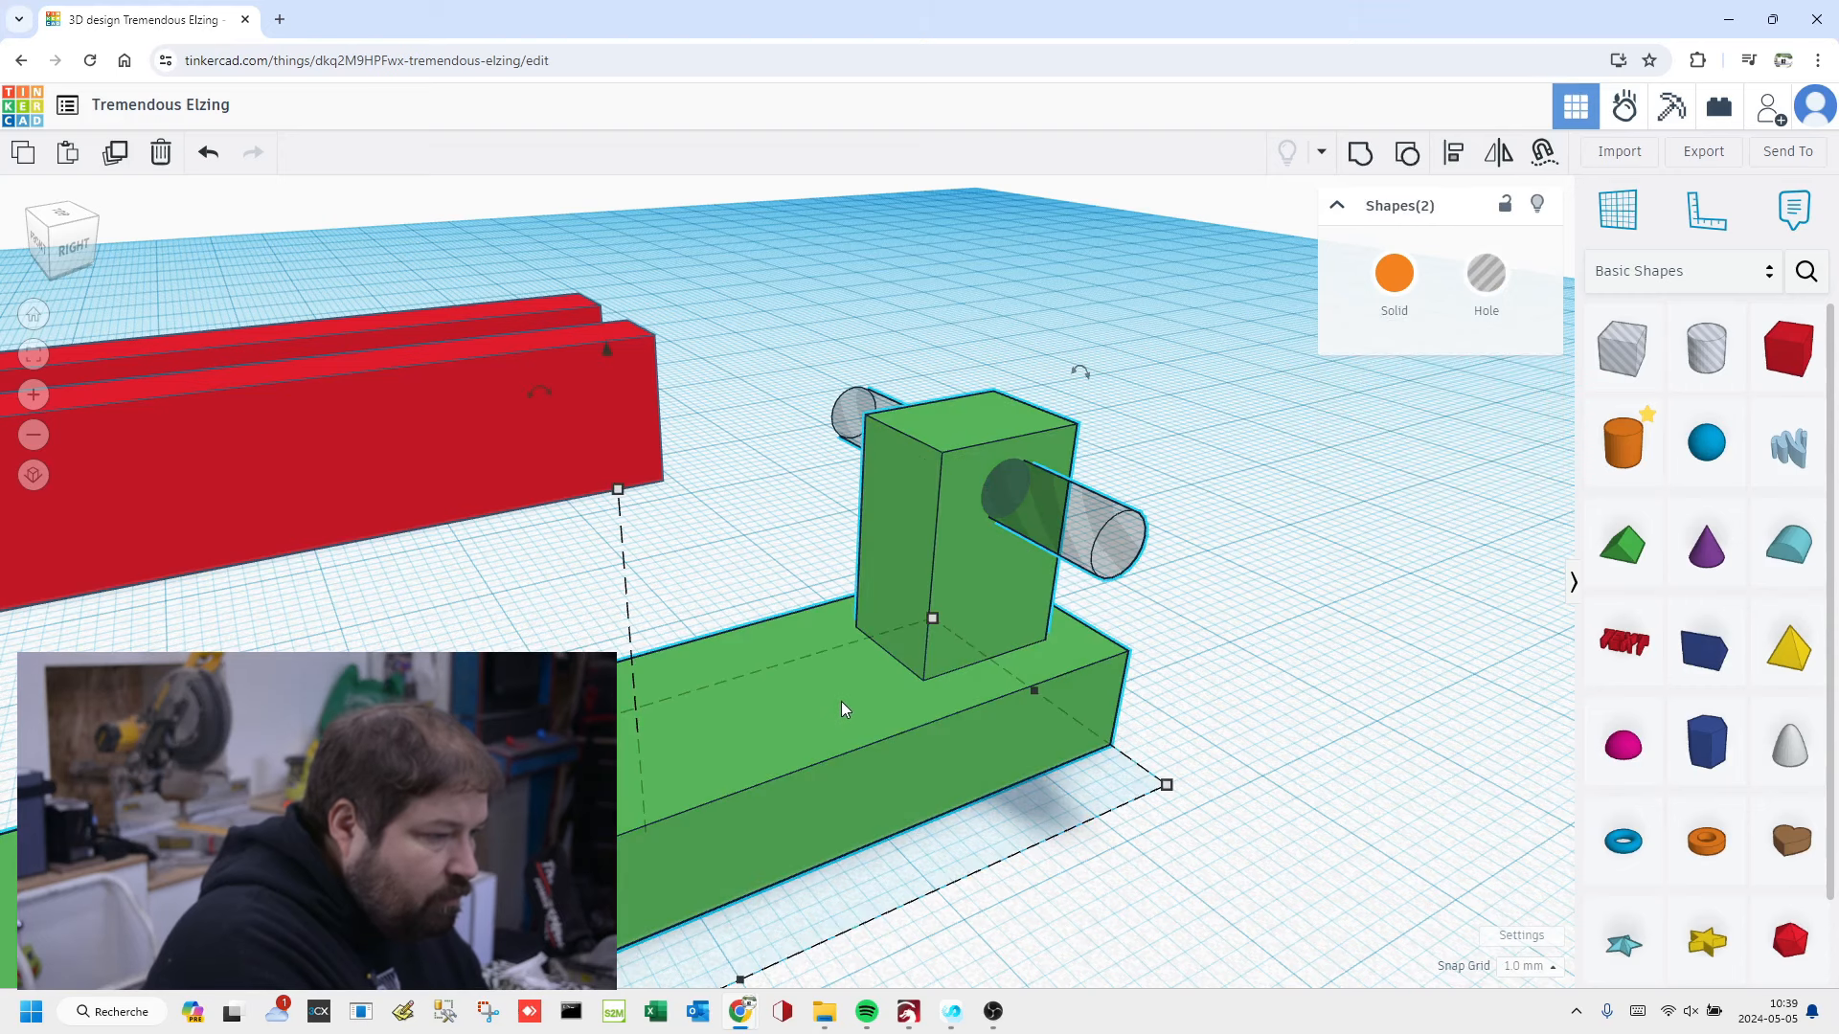
left_click(1065, 515, "shift")
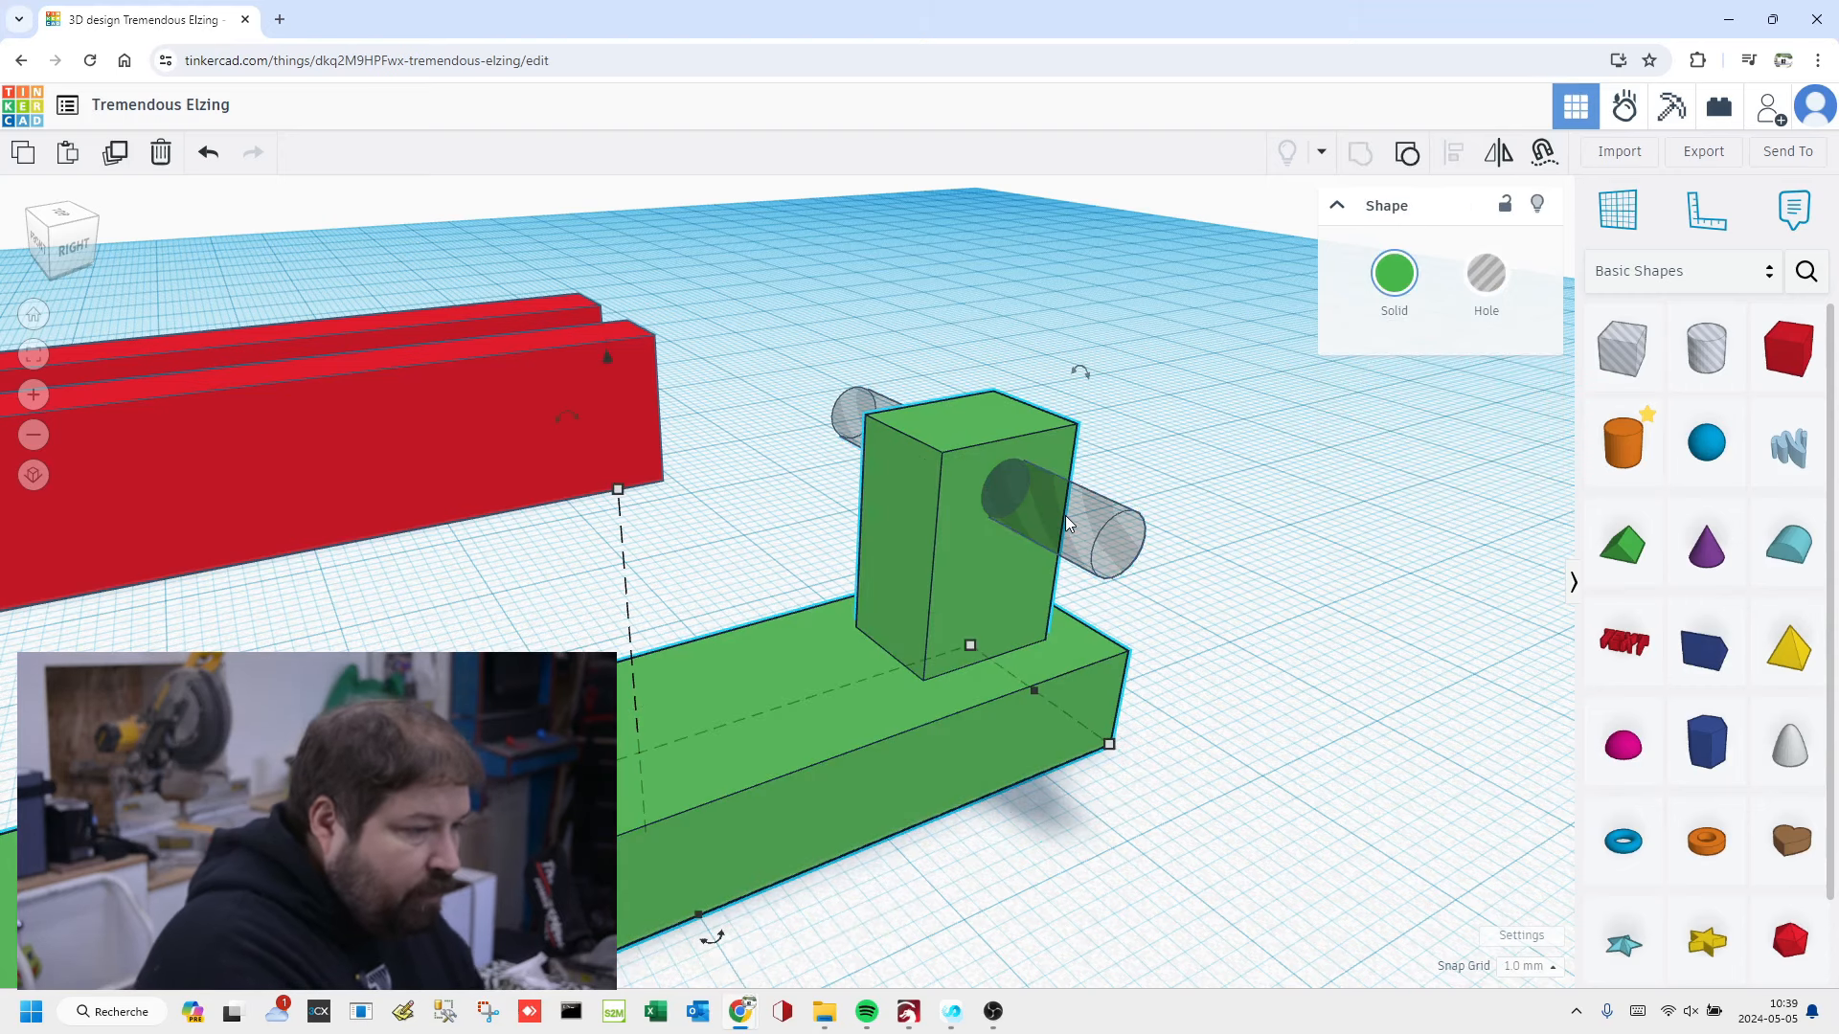
left_click(1170, 467)
scroll(1169, 460, "down", 5)
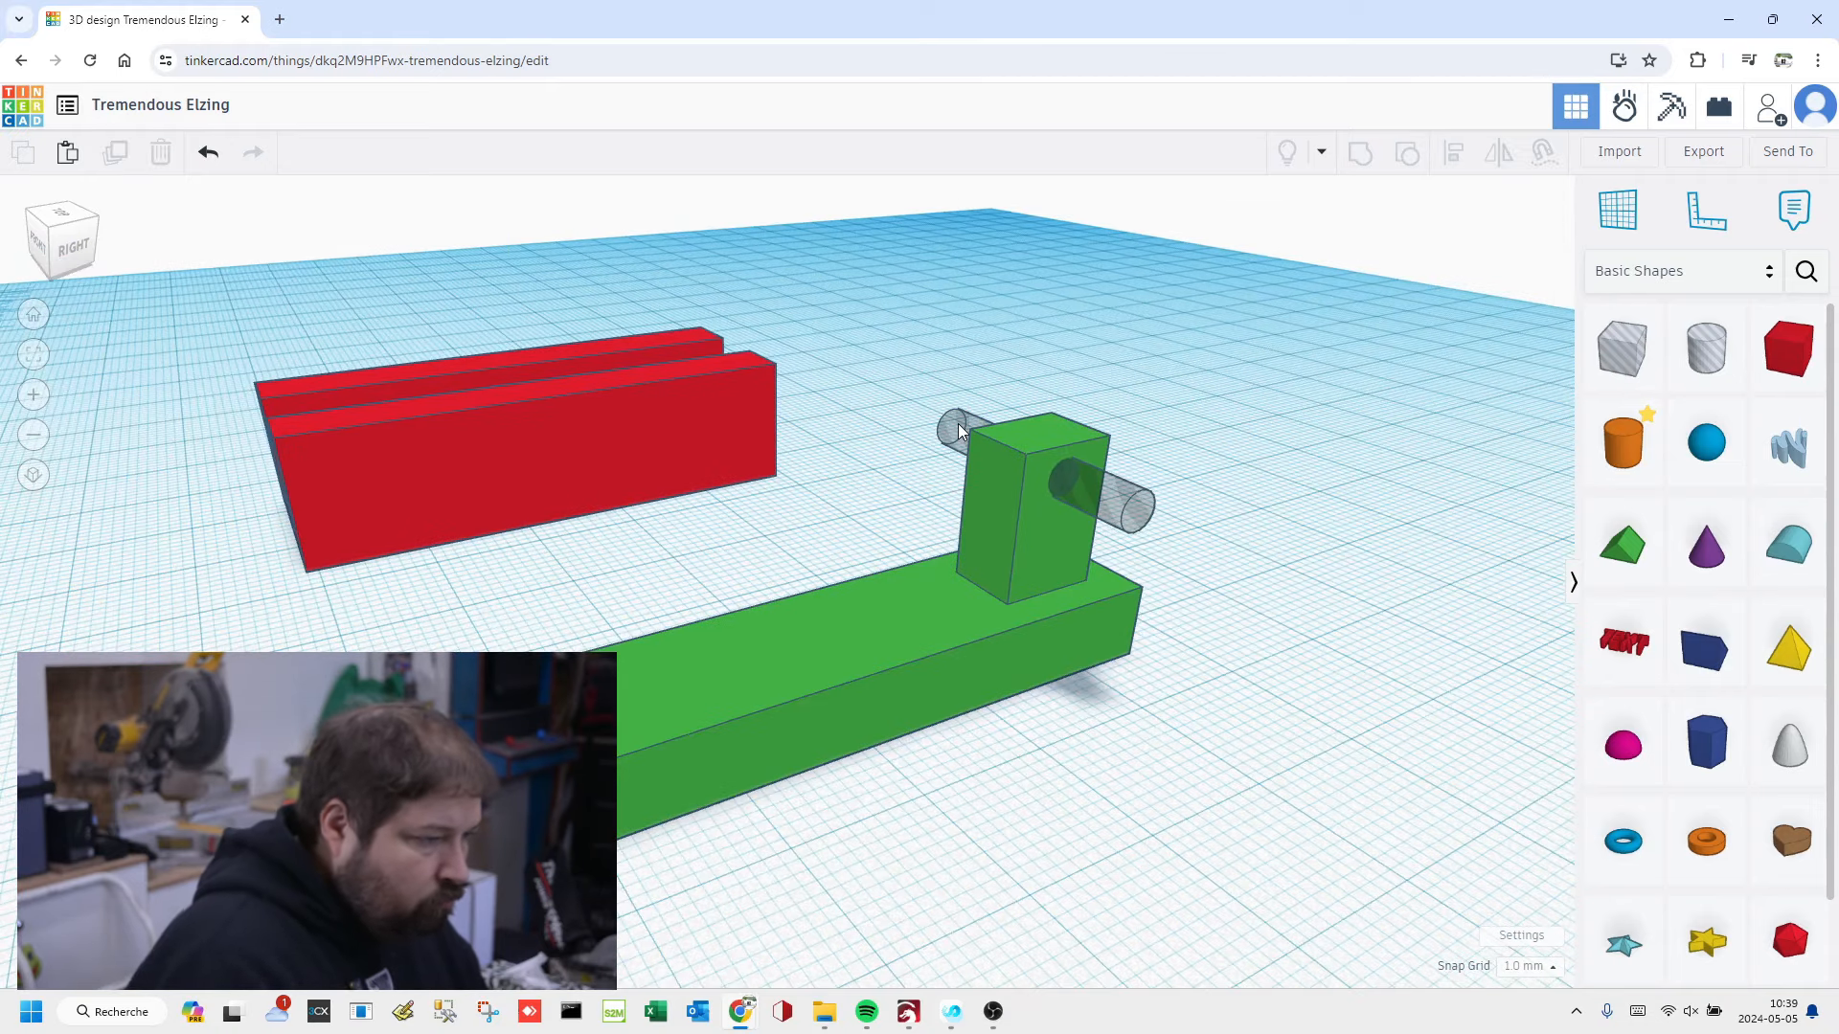
Step: Group the cylinder hole with the green slider to cut the cross hole through its upright block
left_click(960, 431)
left_click(887, 625, "shift")
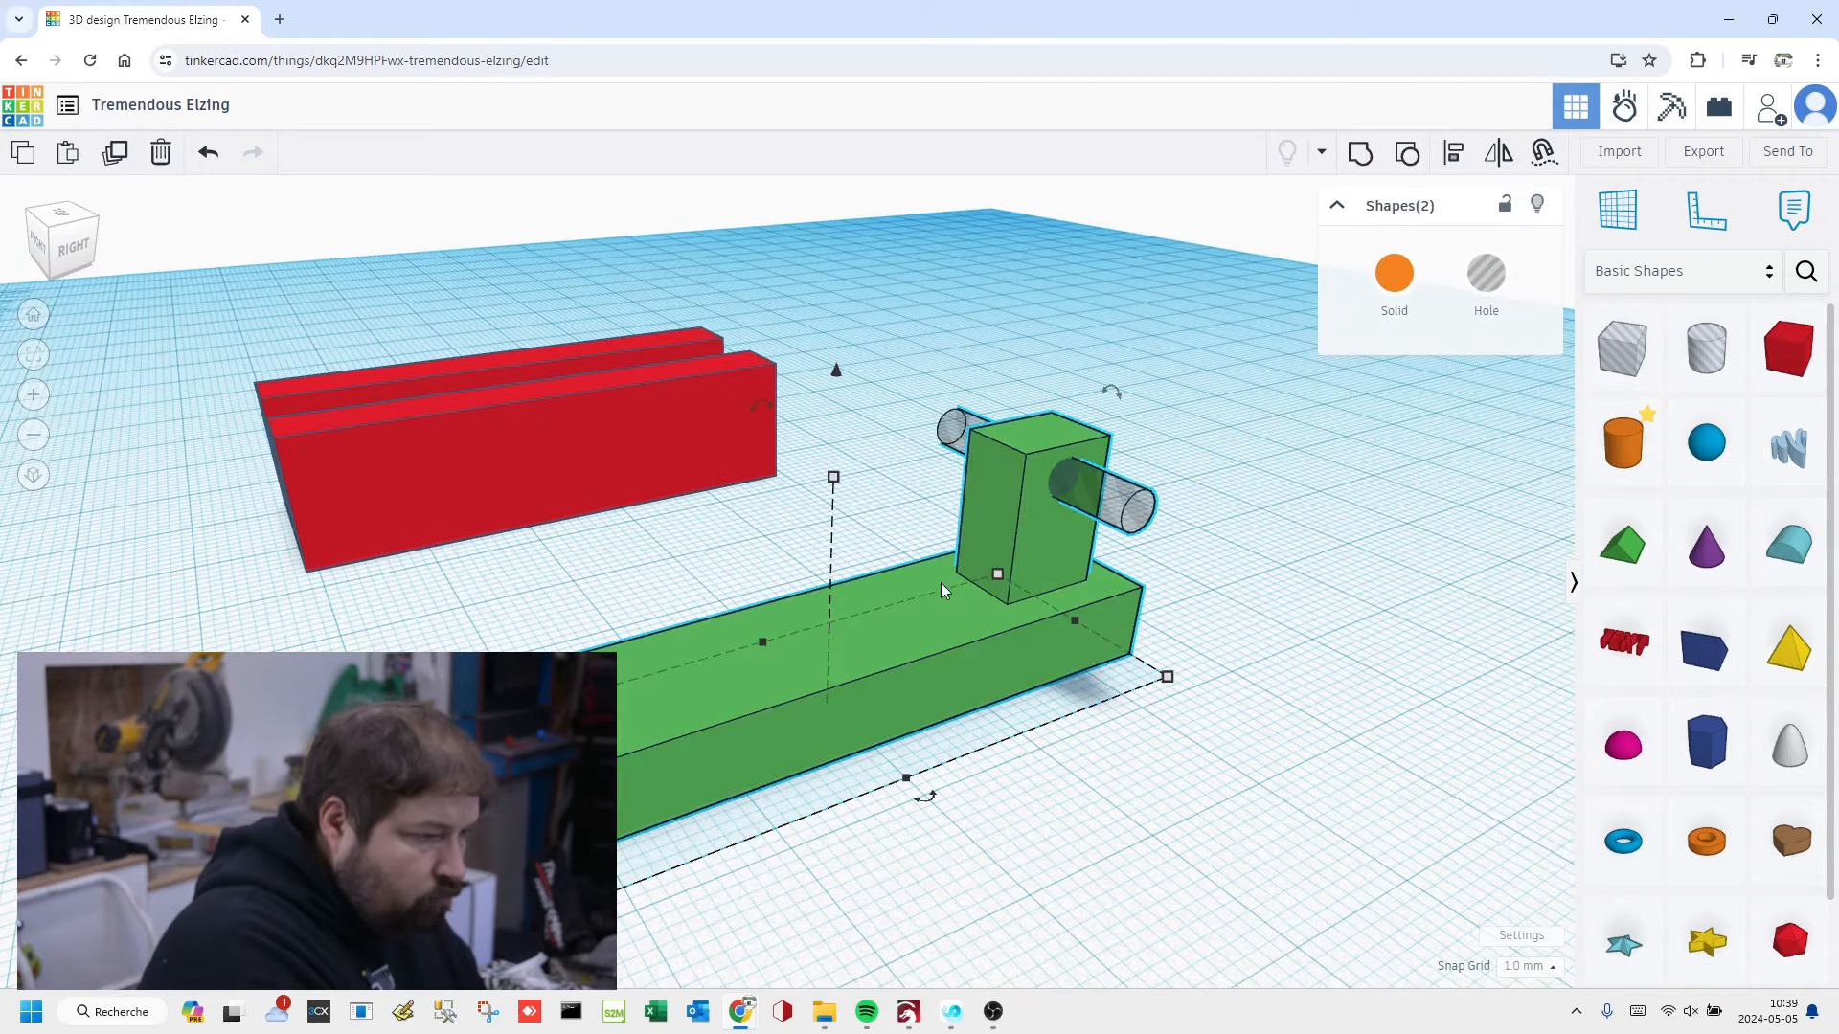
left_click(1380, 163)
left_click(1198, 533)
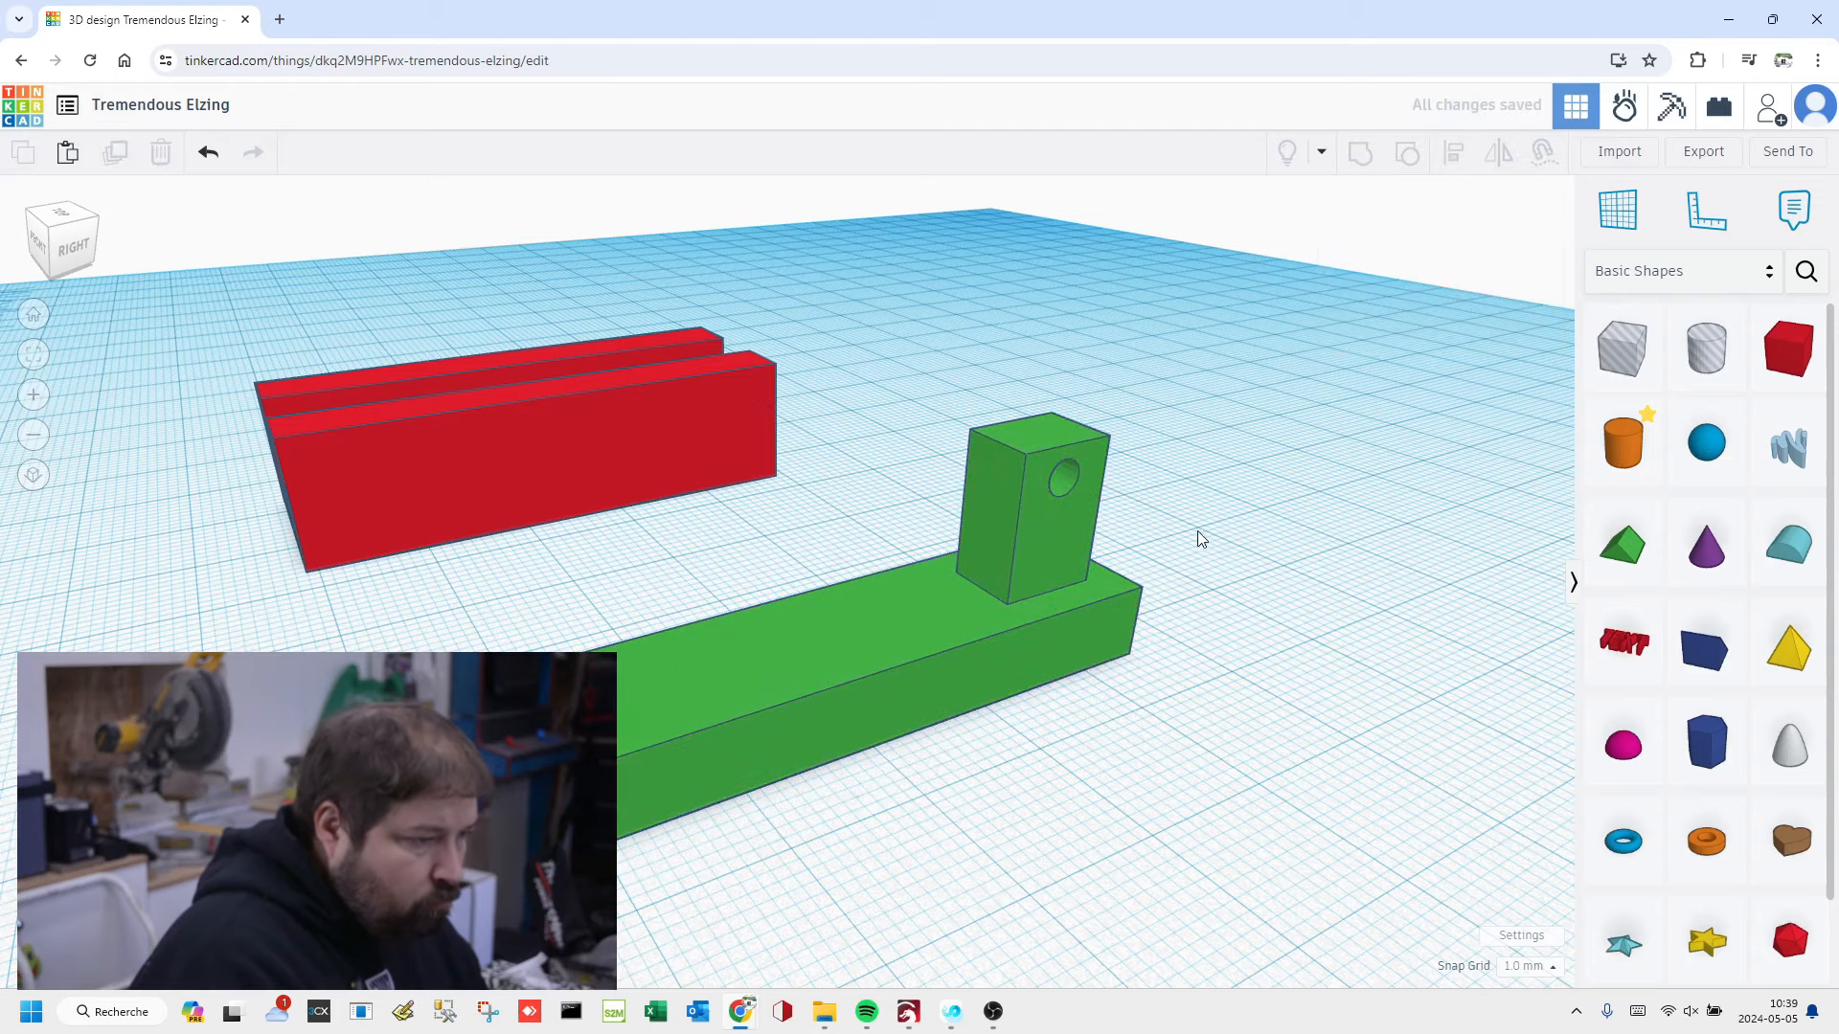
Step: Move the green slider across the workplane to the slot of the red channel
right_click_drag(1199, 533, 1061, 544)
left_click_drag(1057, 538, 1070, 500)
right_click_drag(1041, 495, 751, 359)
right_click_drag(856, 382, 1226, 584)
scroll(1199, 490, "down", 3)
scroll(1205, 497, "down", 3)
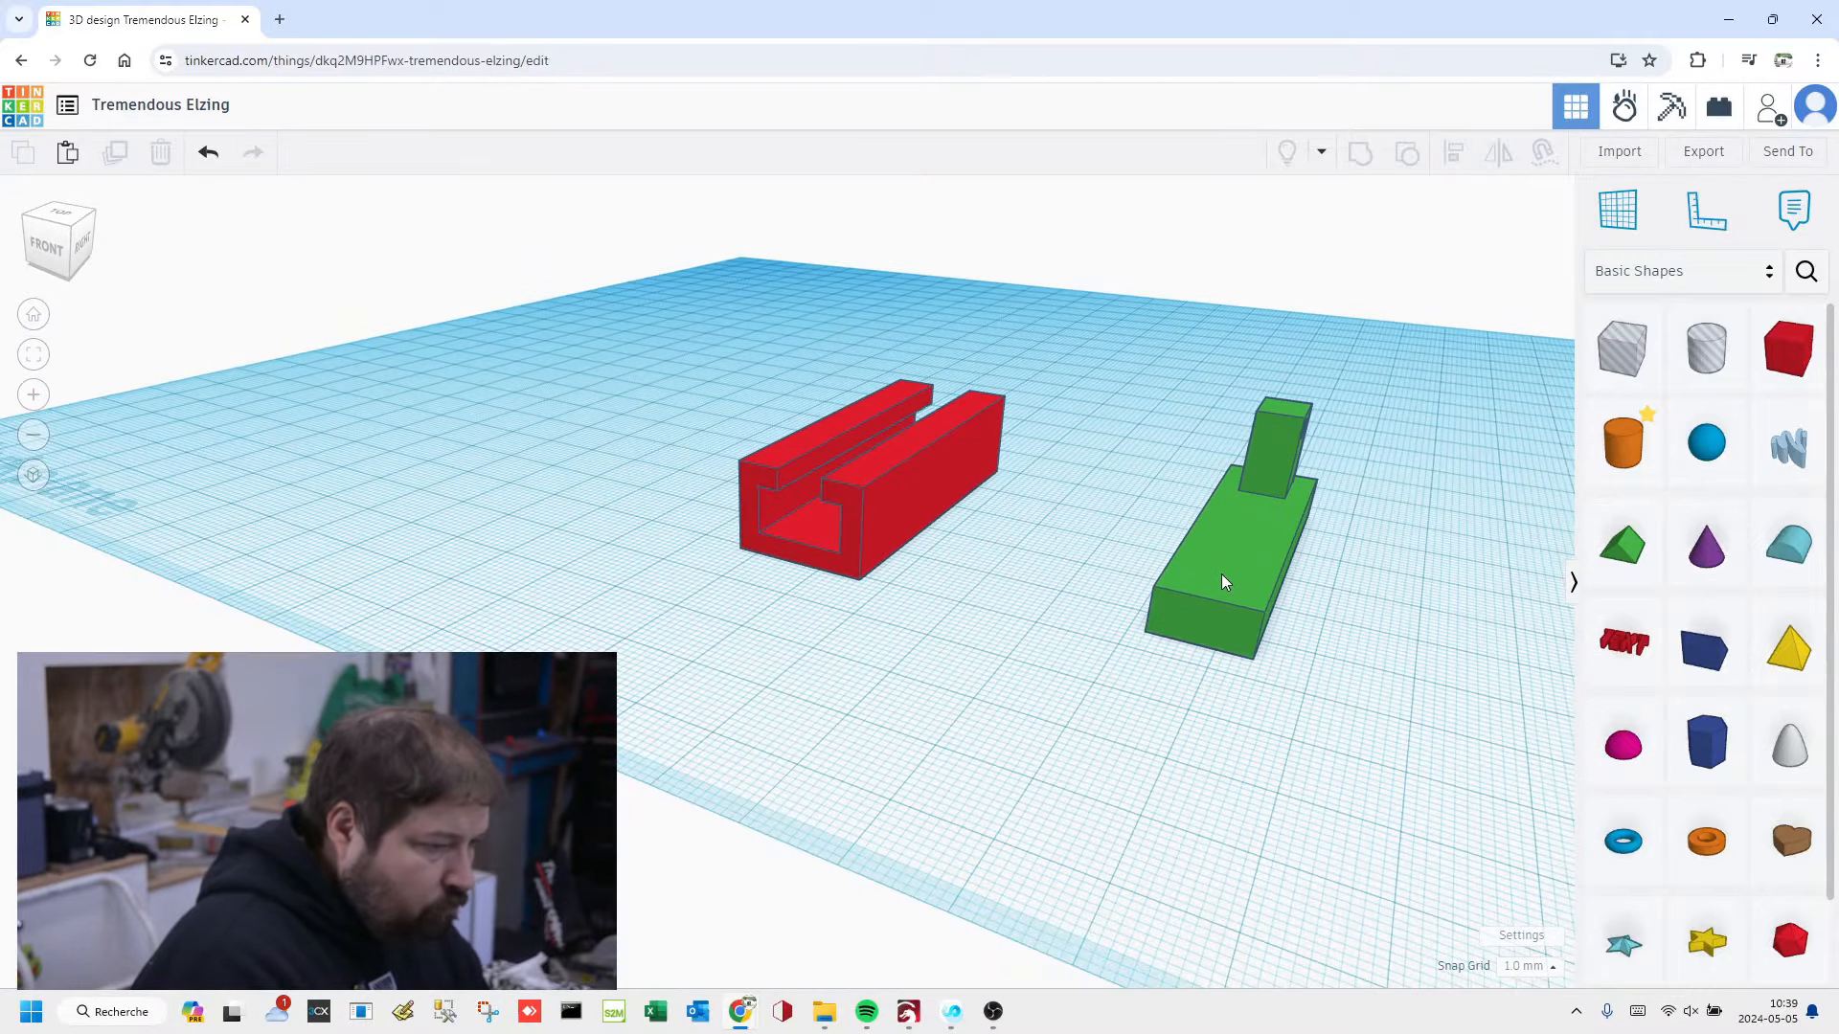
left_click(1222, 576)
right_click_drag(1146, 554, 1288, 552)
left_click_drag(1315, 555, 865, 498)
Step: Try to centre the green slider and the red channel on each other across their width
right_click_drag(898, 565, 1007, 554)
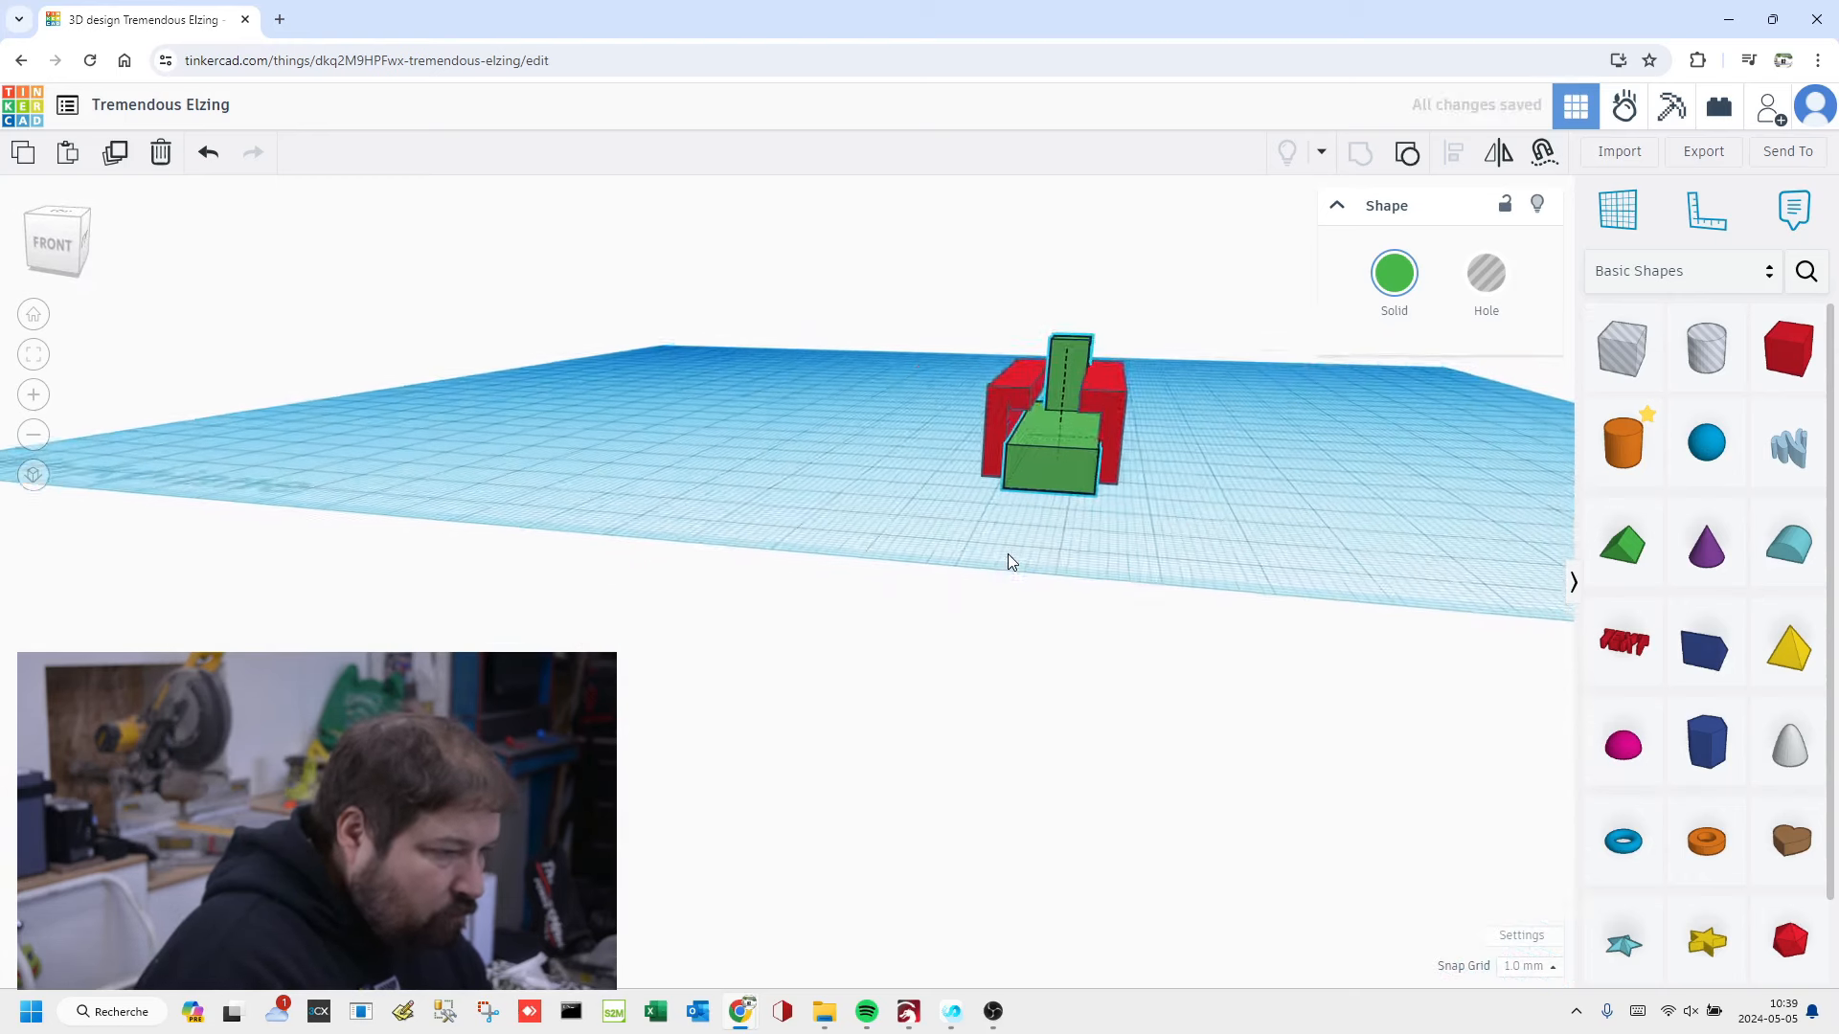
left_click(1107, 394, "shift")
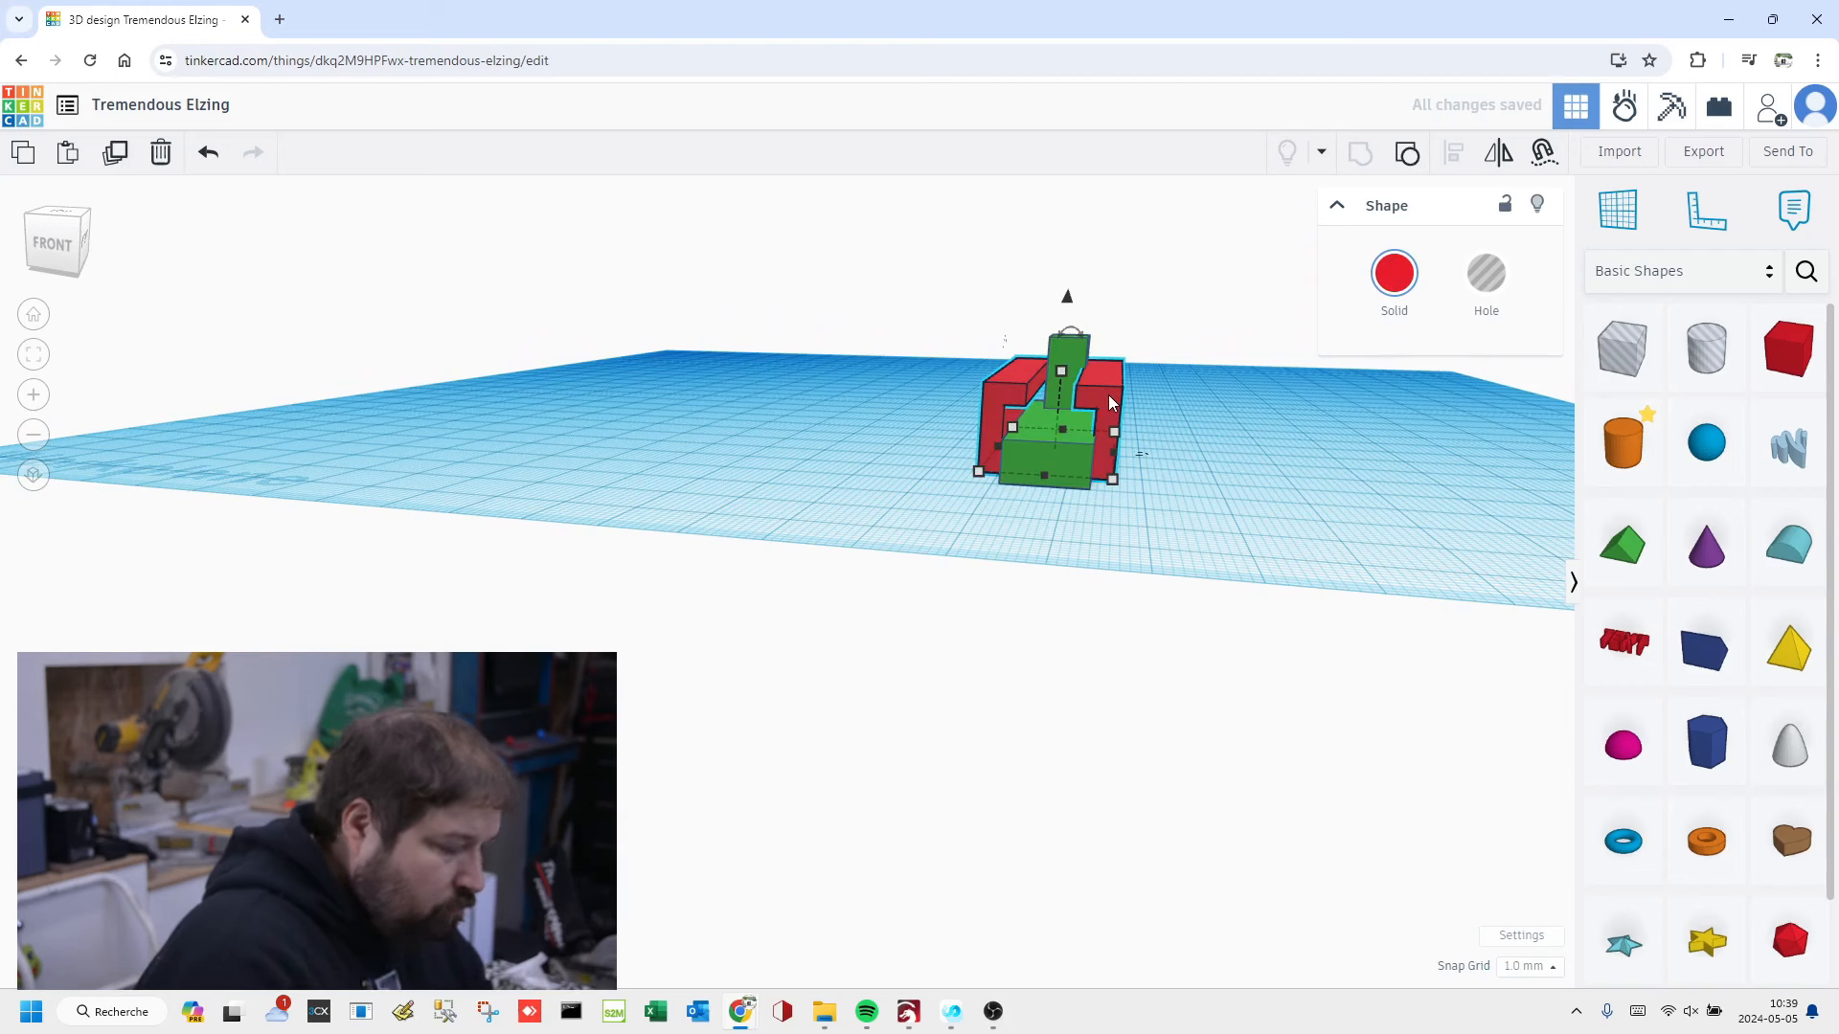
left_click(1086, 467, "shift")
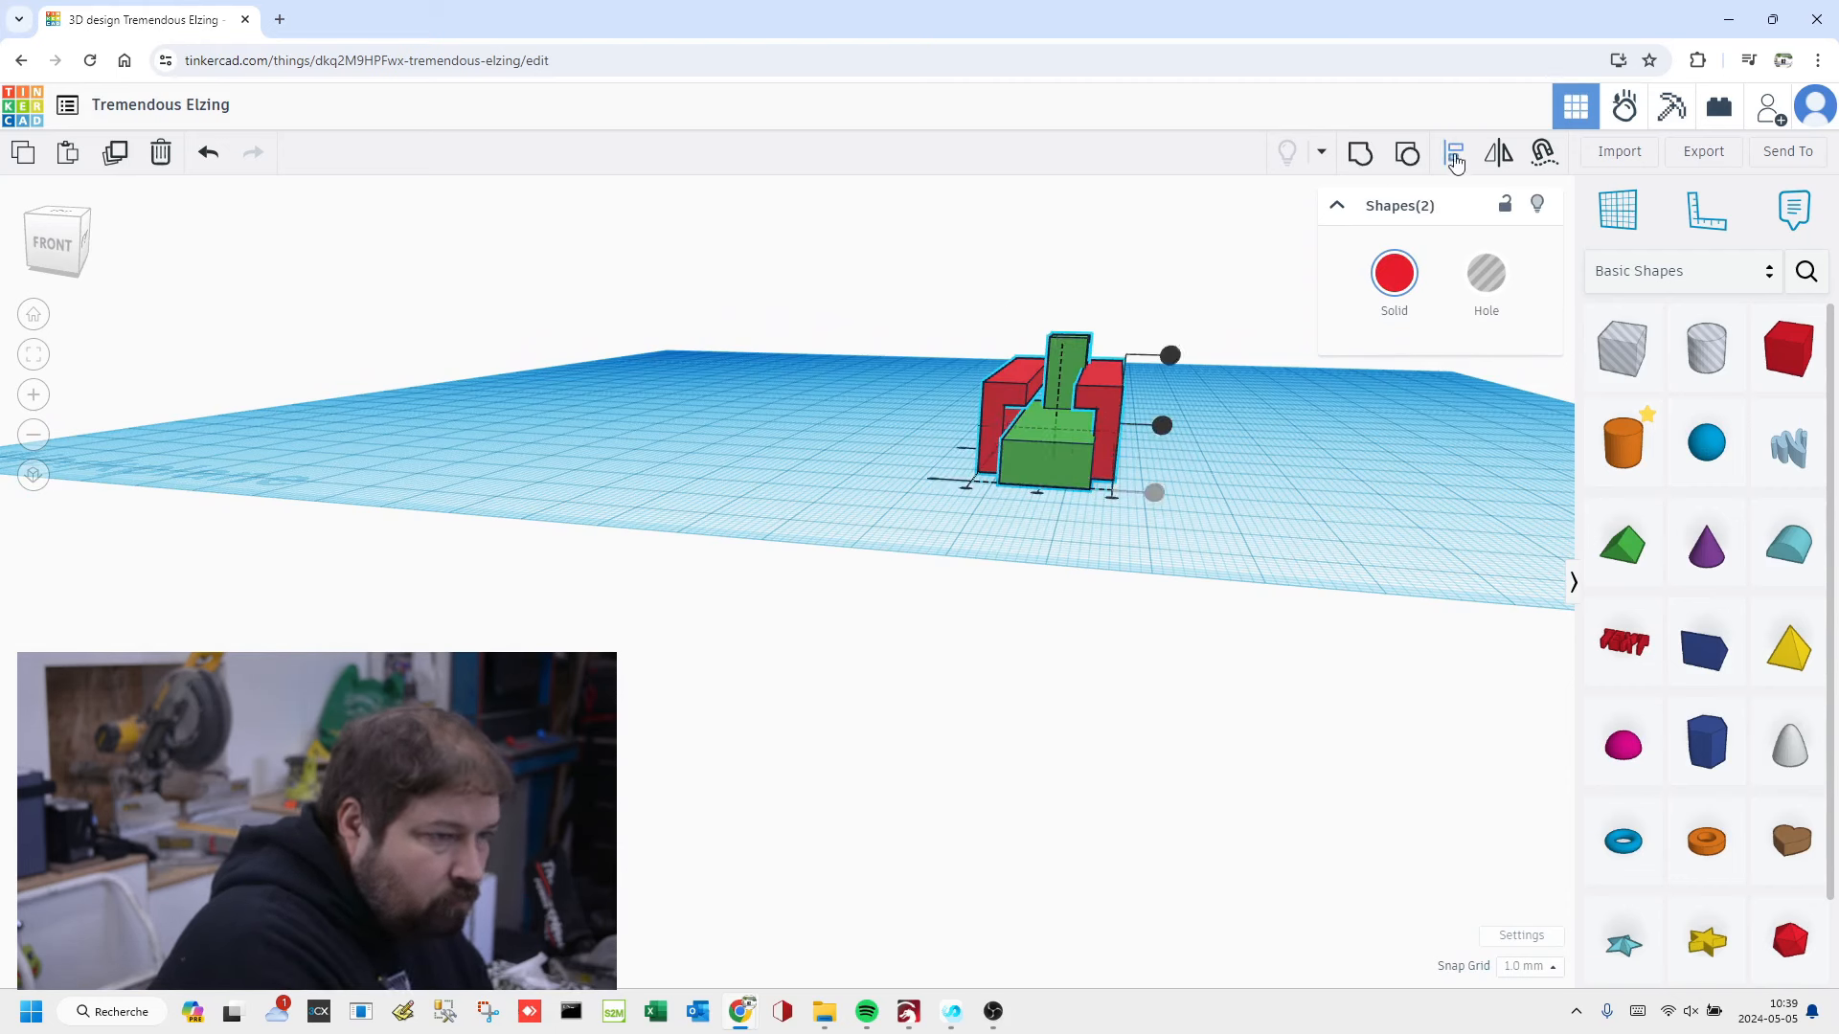
left_click(1035, 490)
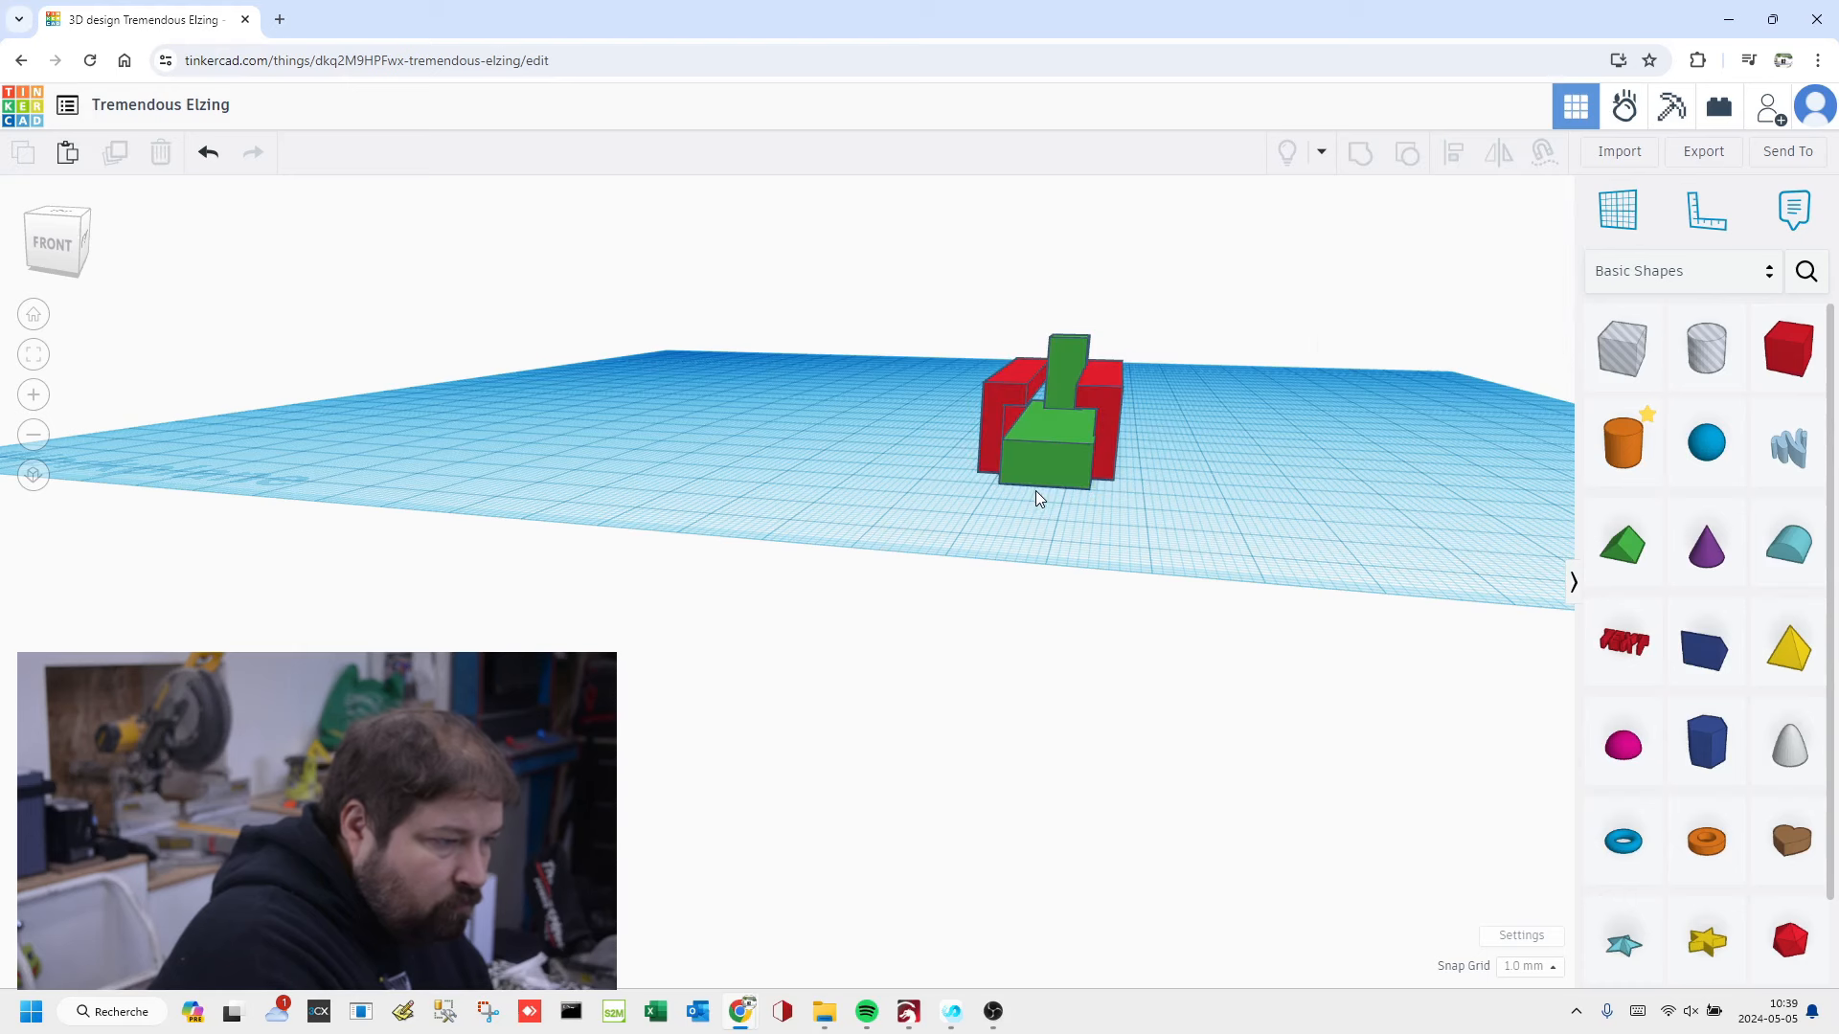
Step: Select the red channel and green slider together and align their centres across the width
left_click(1102, 428)
left_click(1073, 452, "shift")
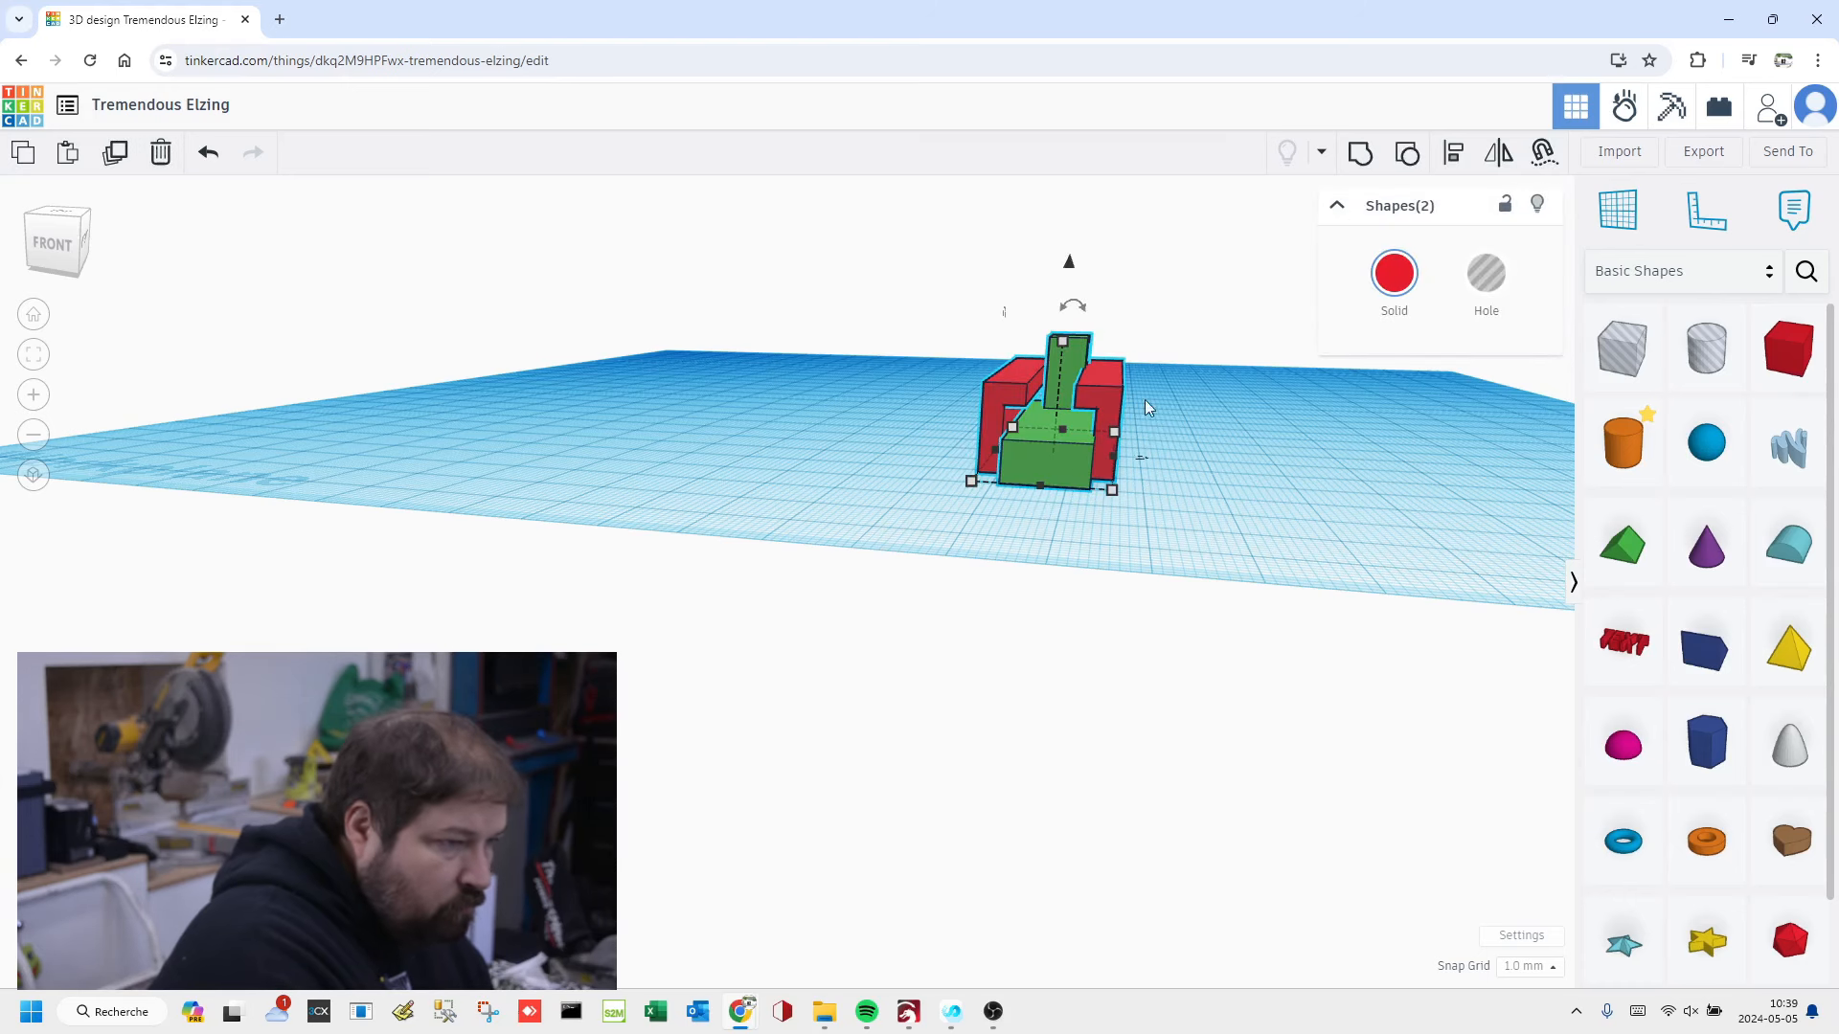
left_click(1454, 155)
left_click(1038, 494)
right_click_drag(1201, 446, 1130, 477)
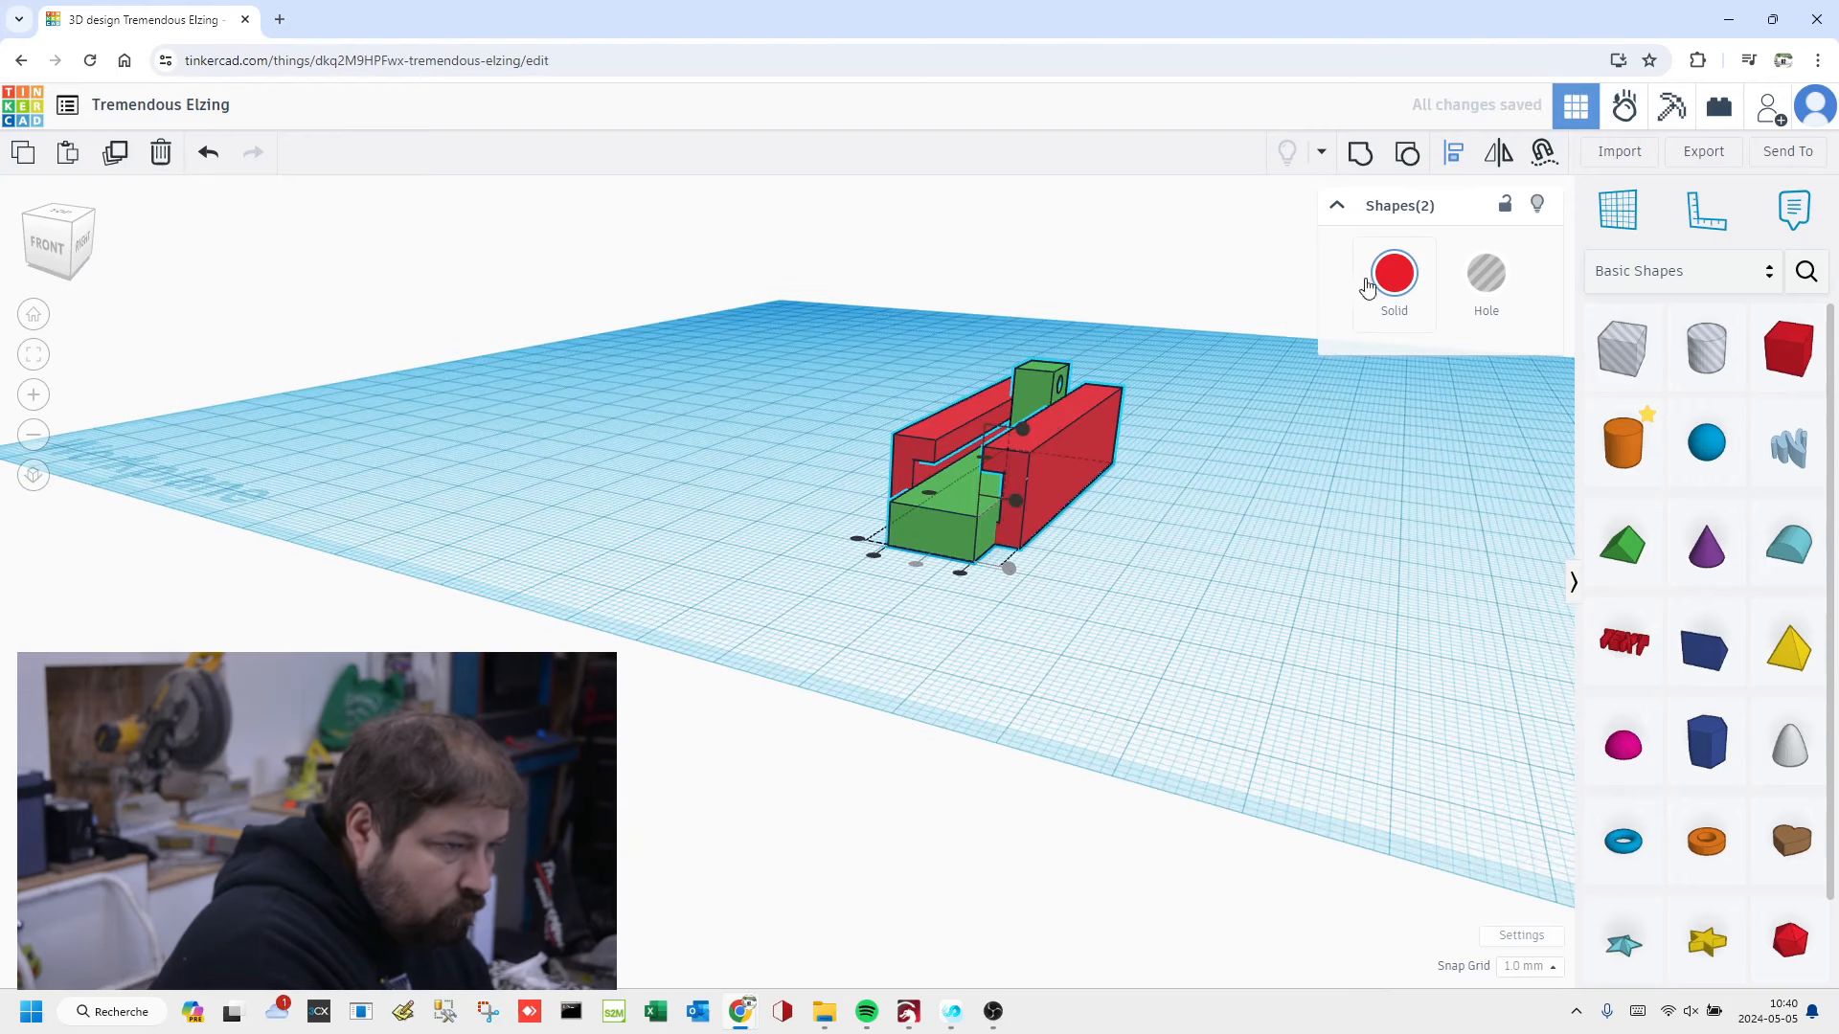
Step: Raise the green slider alone to 3.5 mm above the workplane so it sits inside the channel
left_click(1095, 497)
left_click(932, 509)
left_click_drag(1013, 312, 1016, 283)
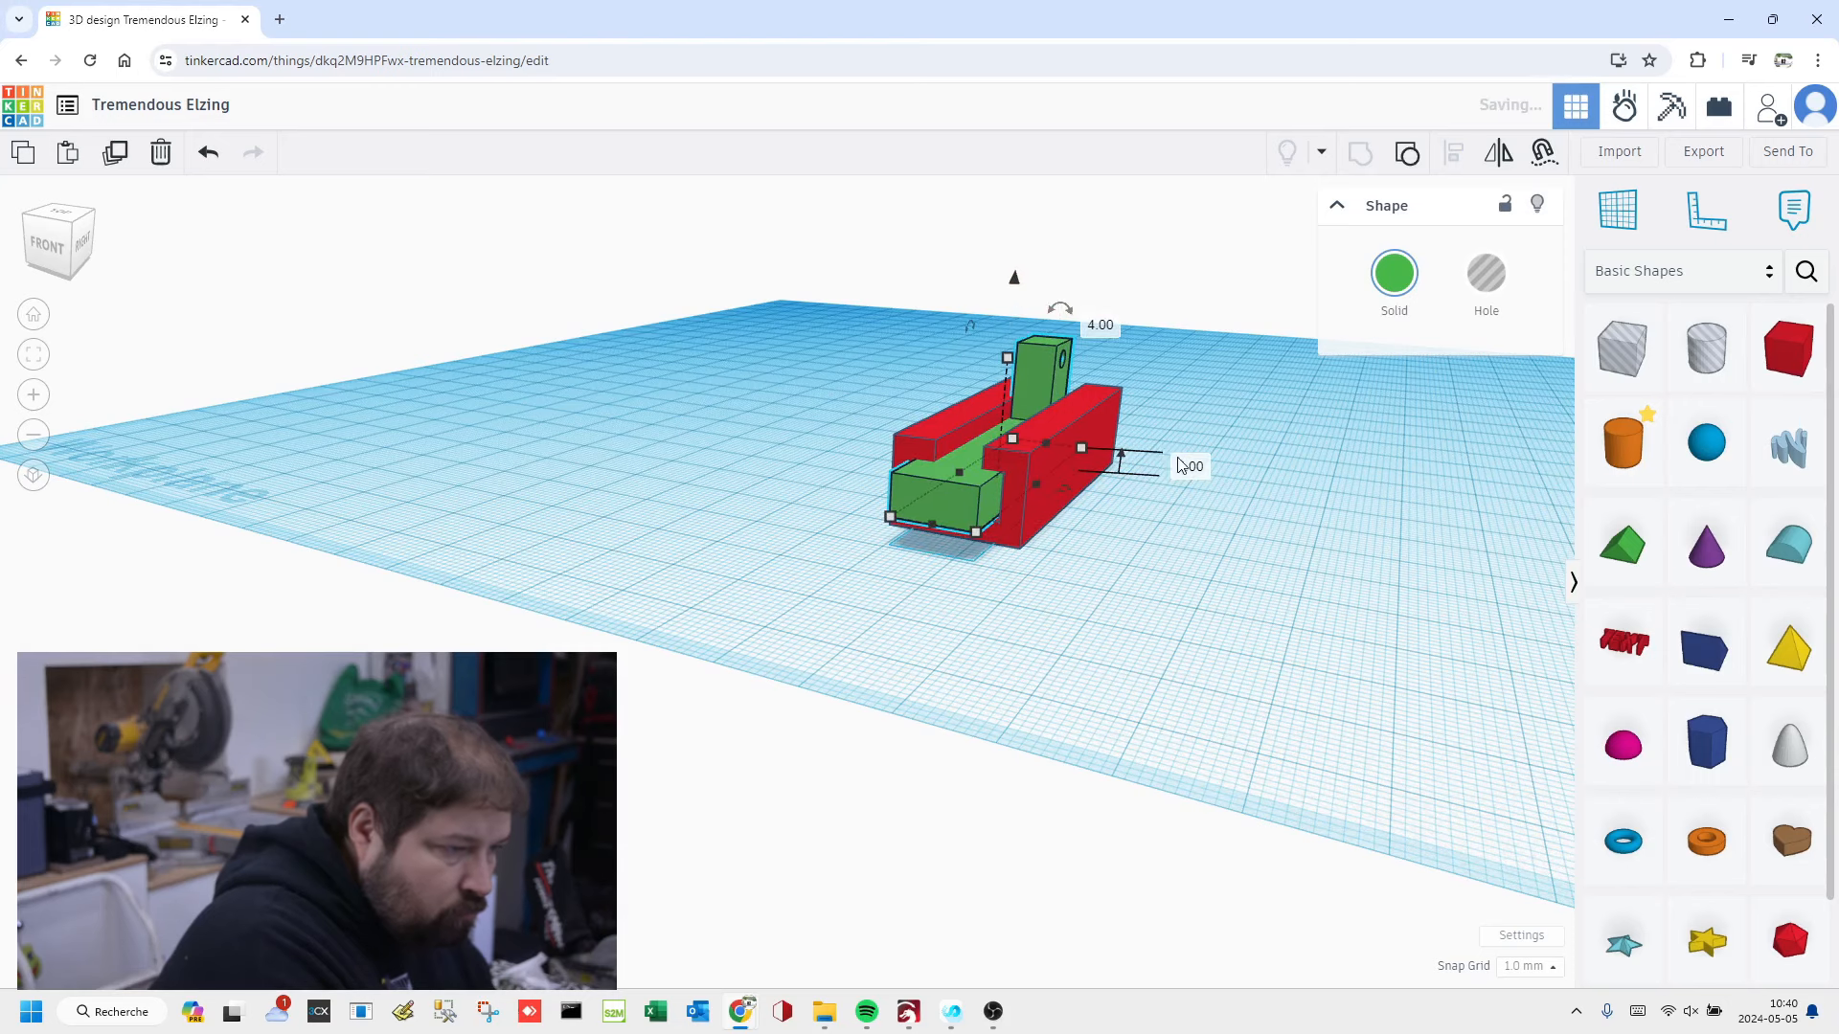
type("3.5")
key("Return")
Step: Slide the green slider along the red channel to check how it fits and travels
right_click_drag(864, 590, 1203, 608)
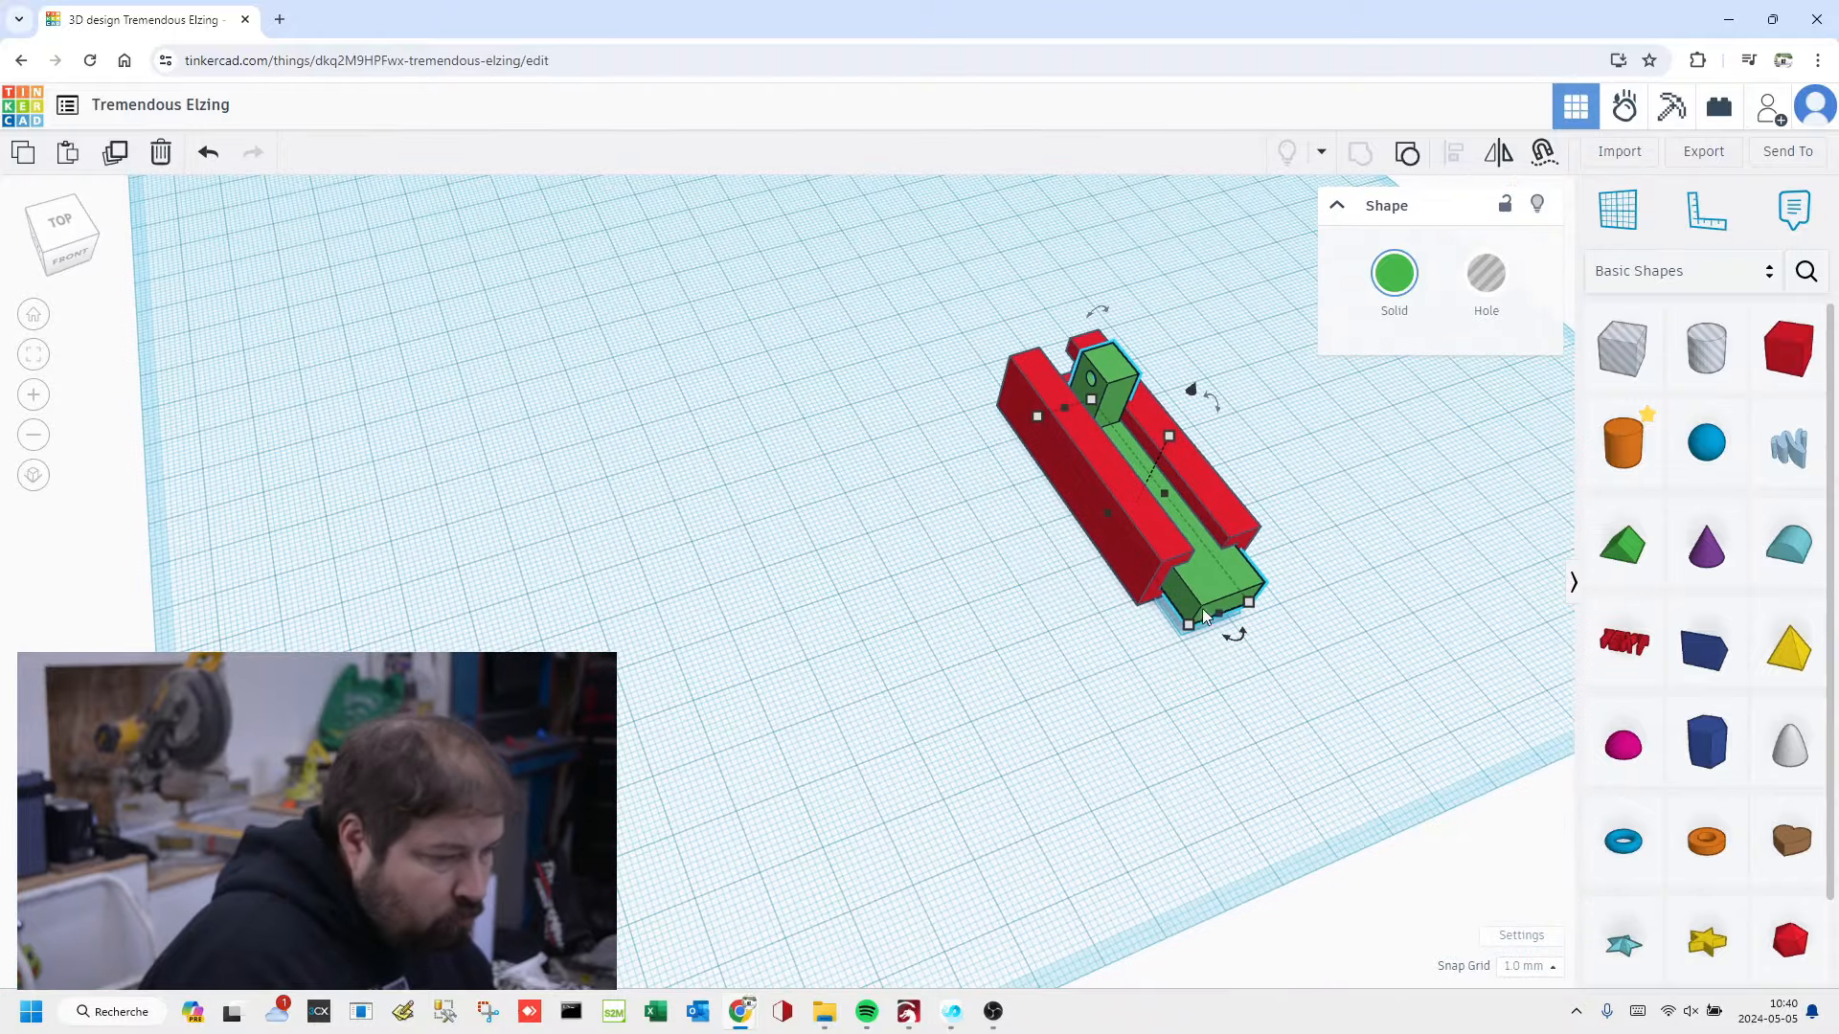
left_click(899, 441)
right_click_drag(1072, 415, 892, 465)
left_click(893, 447)
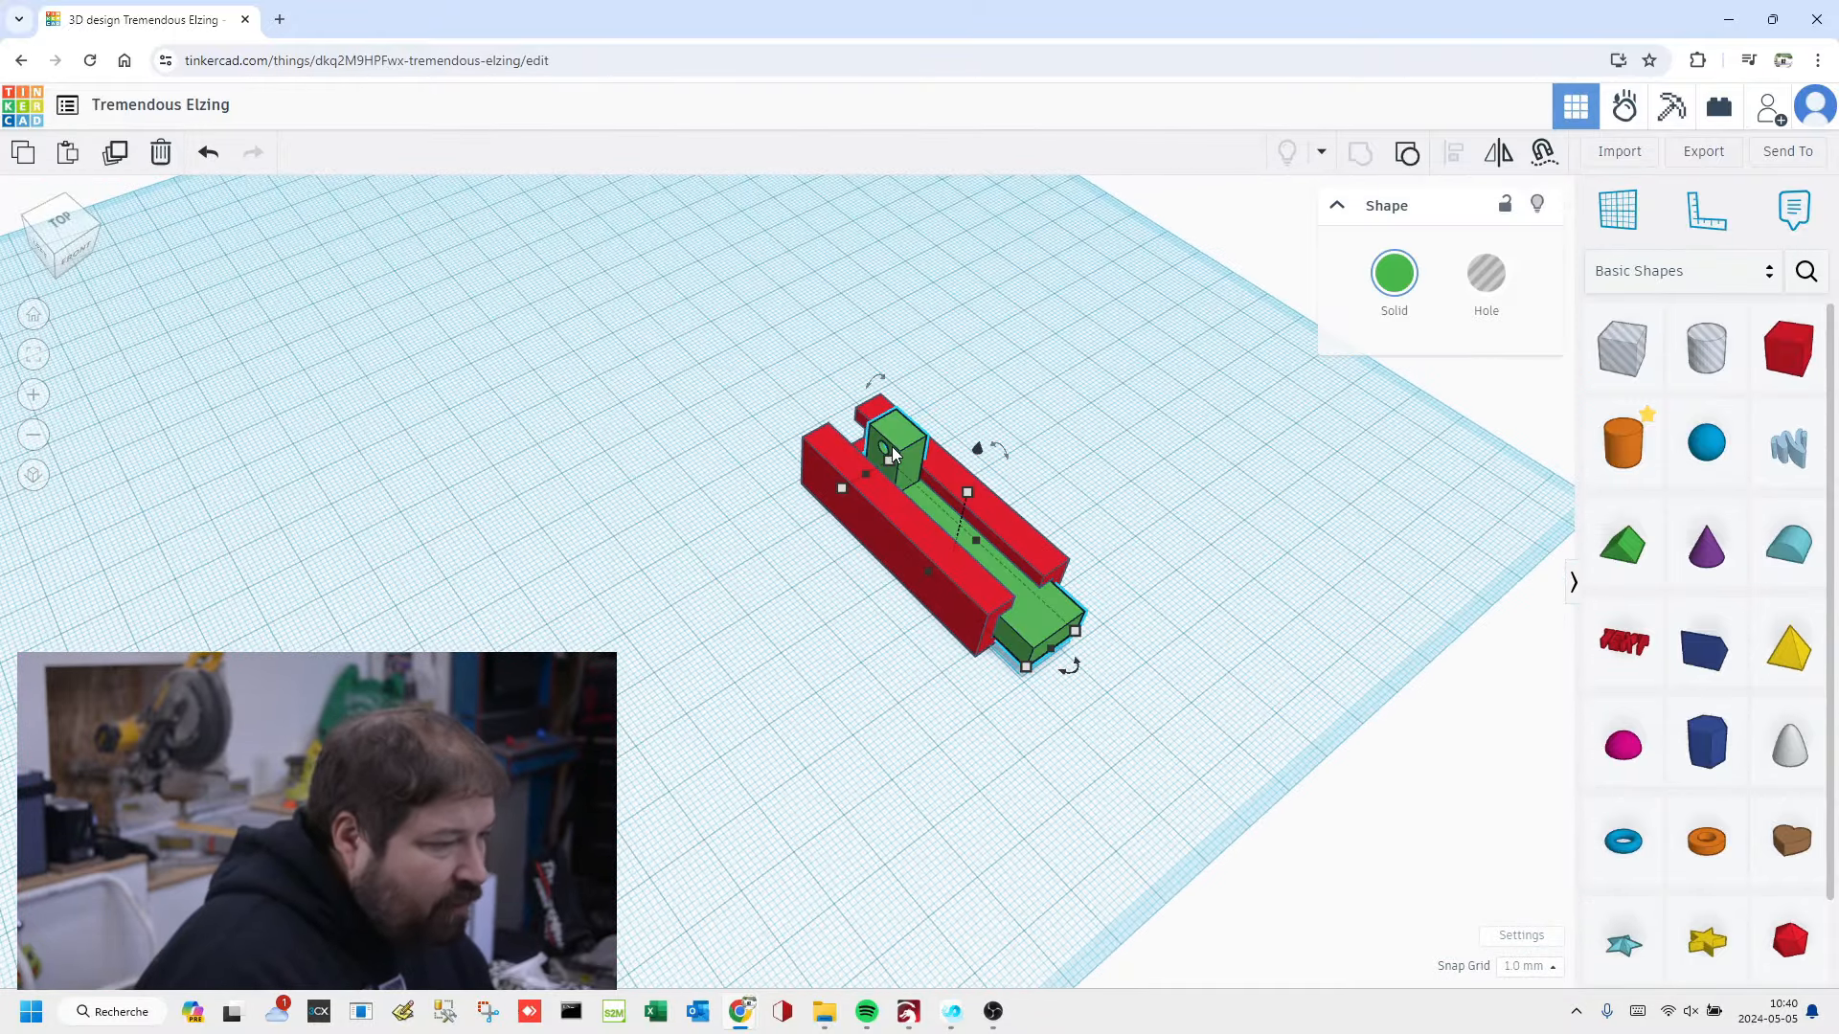
mouse_move(894, 444)
left_mouse_down()
mouse_move(813, 382)
mouse_move(898, 447)
left_mouse_up()
mouse_move(871, 422)
left_mouse_down()
mouse_move(897, 453)
mouse_move(865, 420)
left_mouse_up()
right_click_drag(1105, 448, 856, 436)
left_click_drag(845, 390, 966, 401)
Step: Take the green slider out of the red channel, place it alongside and clear the selection
right_click_drag(1218, 438, 1125, 532)
scroll(1141, 477, "up", 1)
scroll(1140, 477, "down", 3)
left_click_drag(963, 628, 1050, 588)
left_click(1098, 618)
scroll(1098, 617, "up", 1)
scroll(1097, 617, "down", 2)
right_click_drag(1098, 618, 1142, 571)
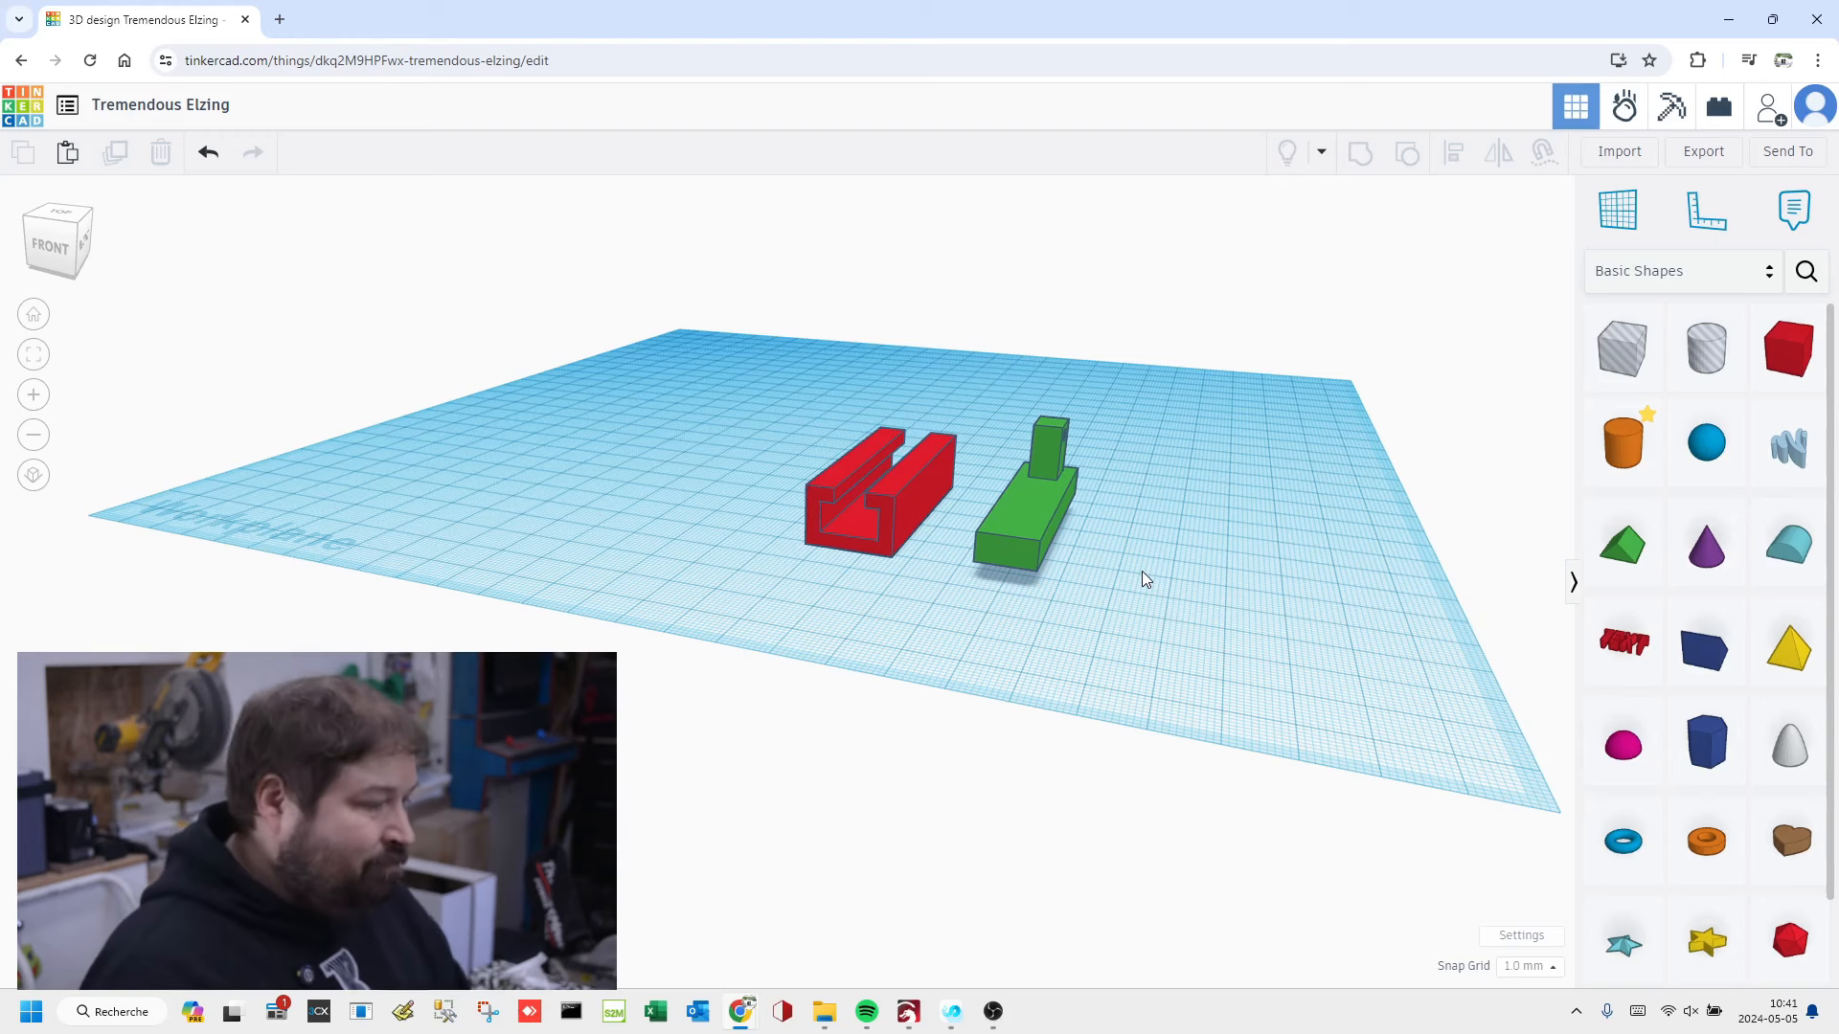
left_click_drag(1046, 597, 958, 620)
right_click_drag(958, 621, 870, 680)
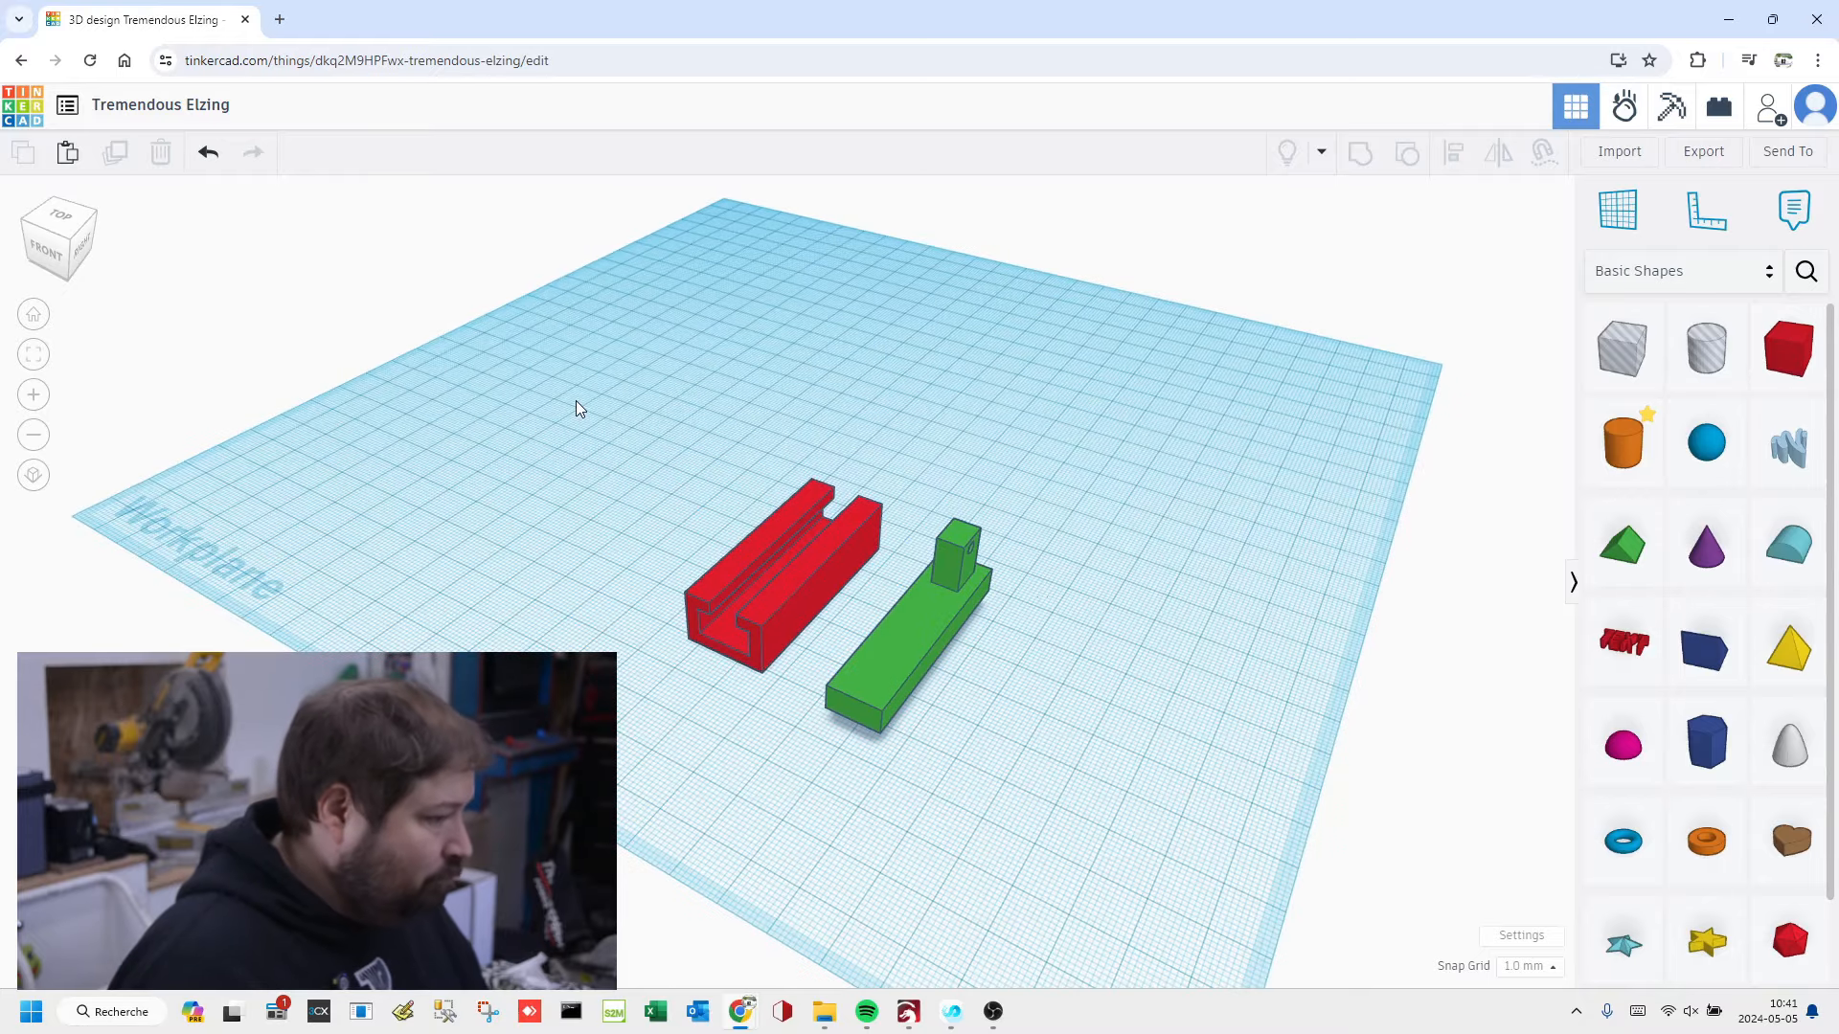
scroll(852, 667, "up", 4)
right_click_drag(854, 670, 906, 659)
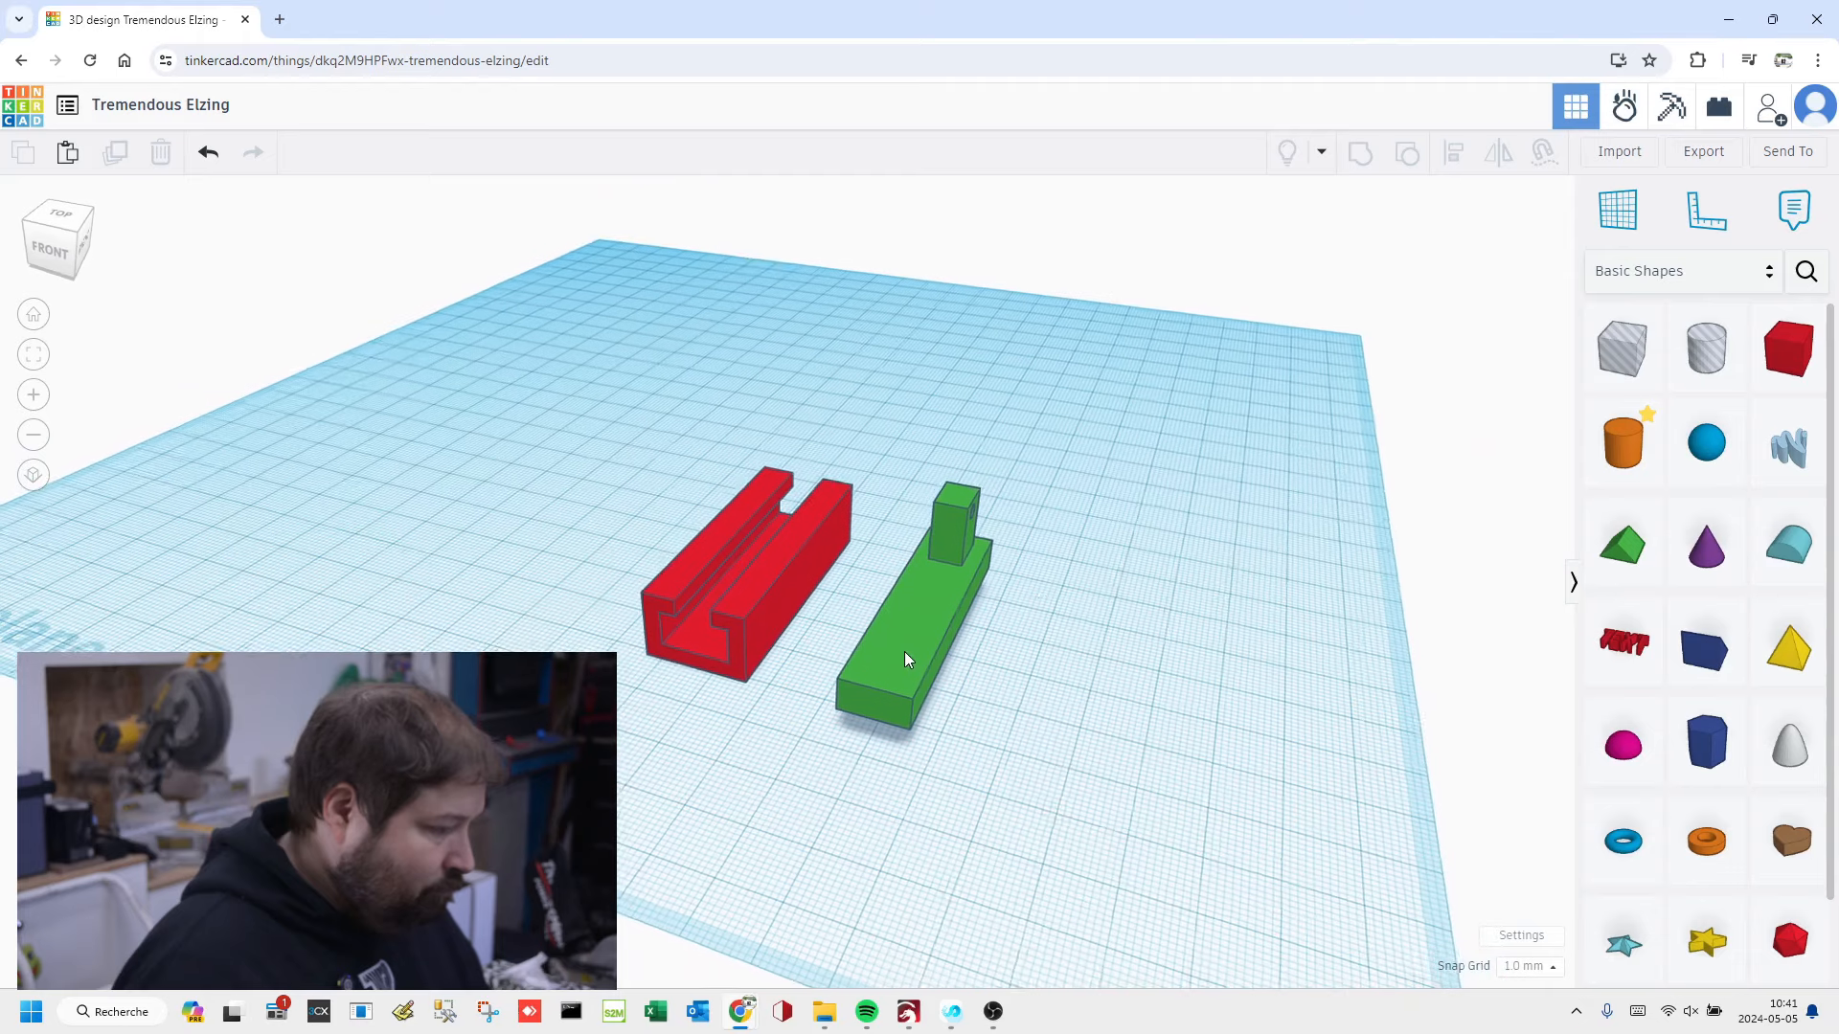
scroll(904, 652, "up", 2)
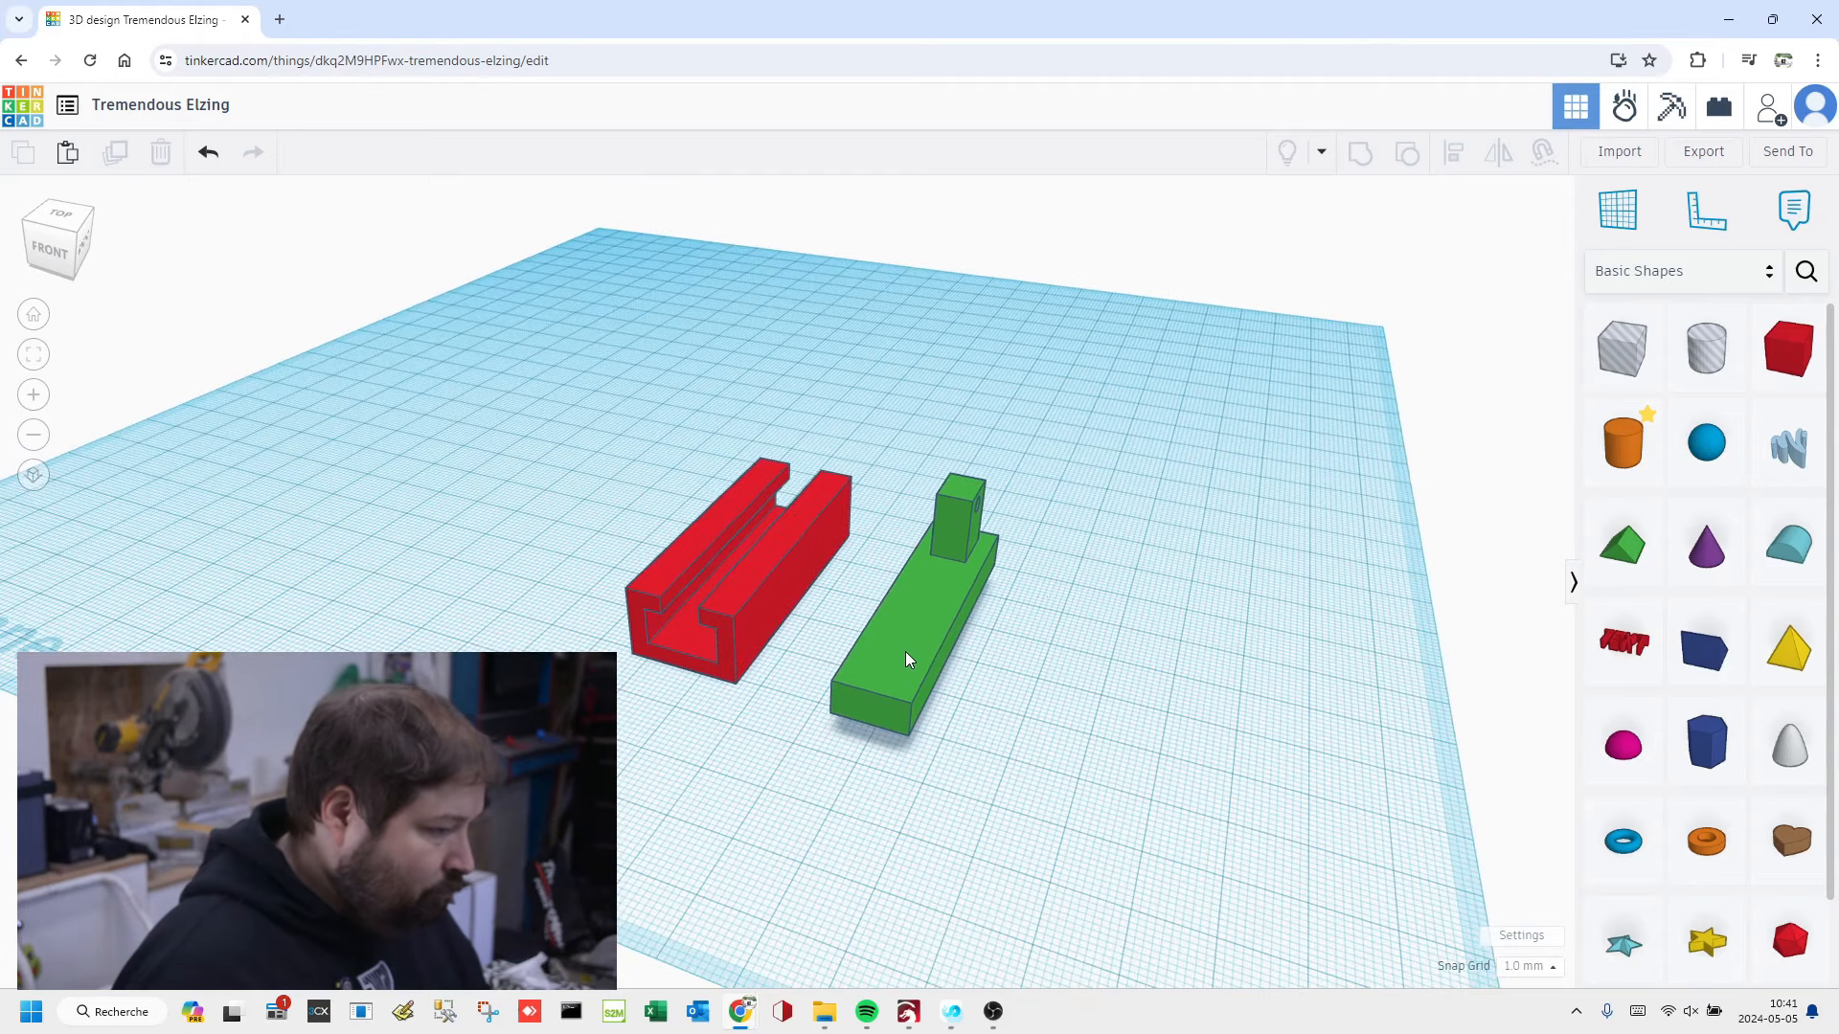
scroll(907, 659, "down", 1)
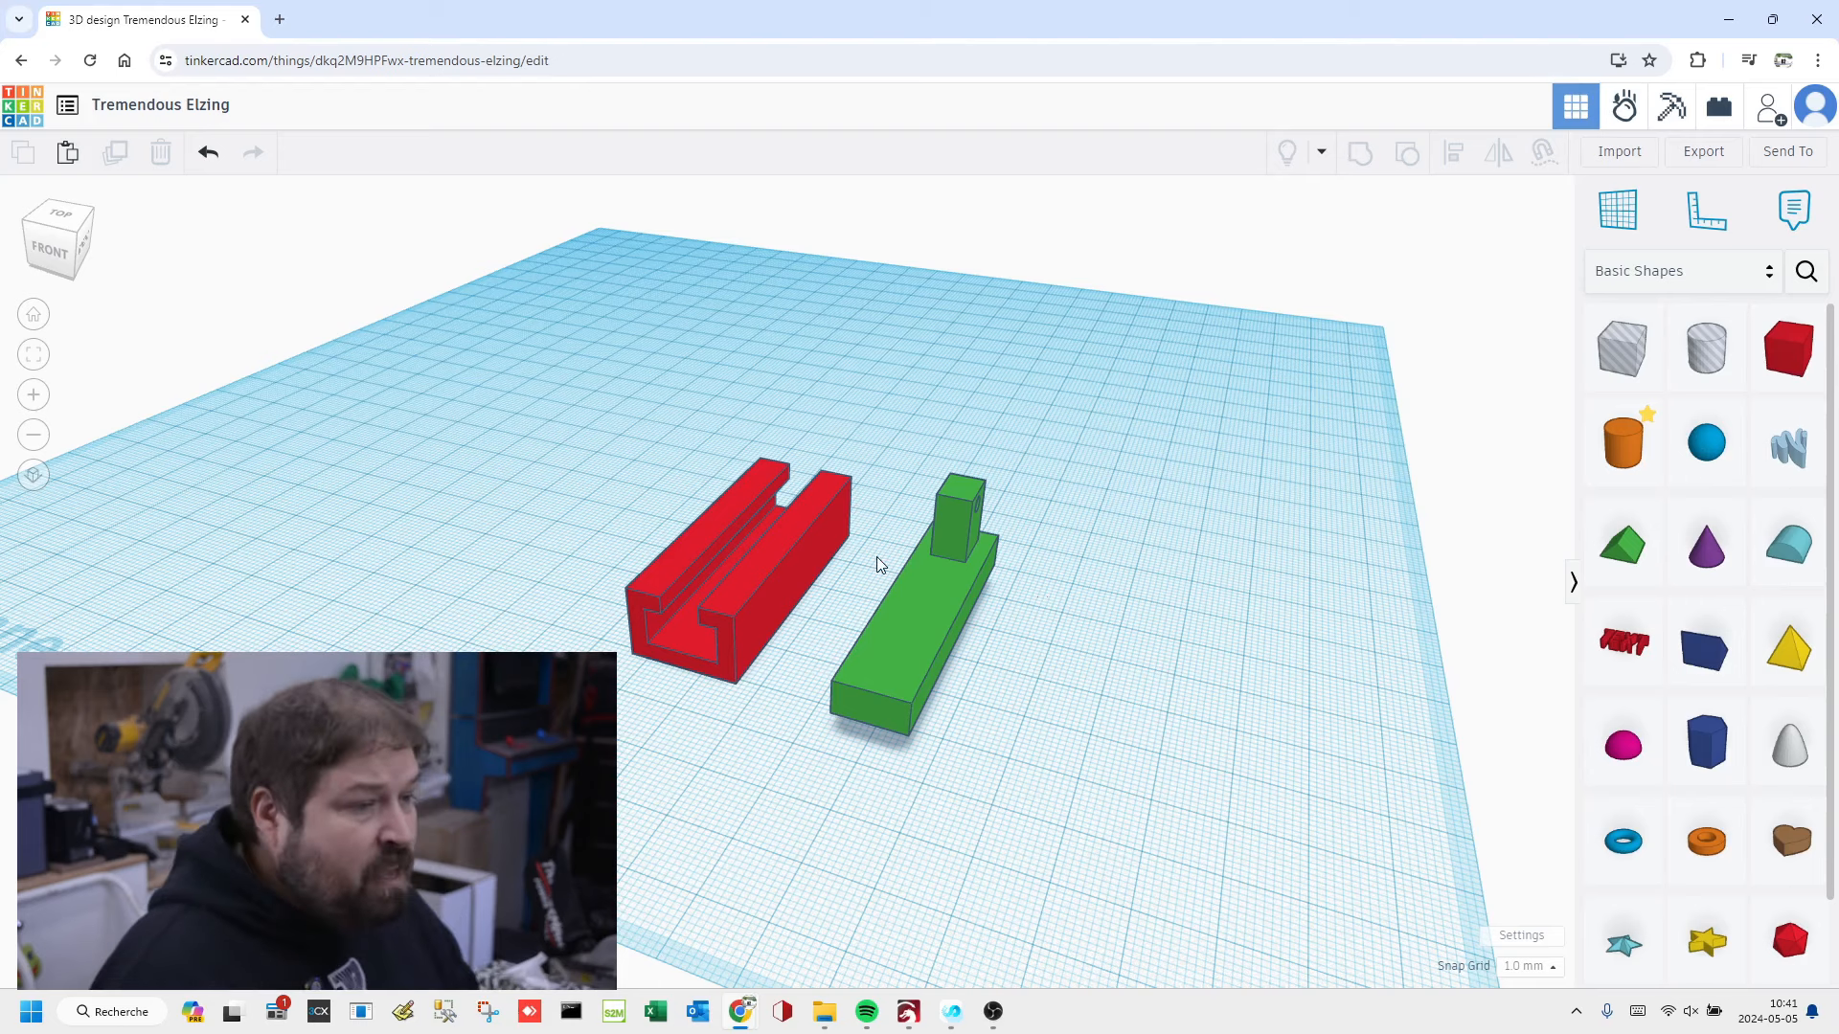
Step: Export everything in the design as an STL file for 3D printing
left_click(1701, 153)
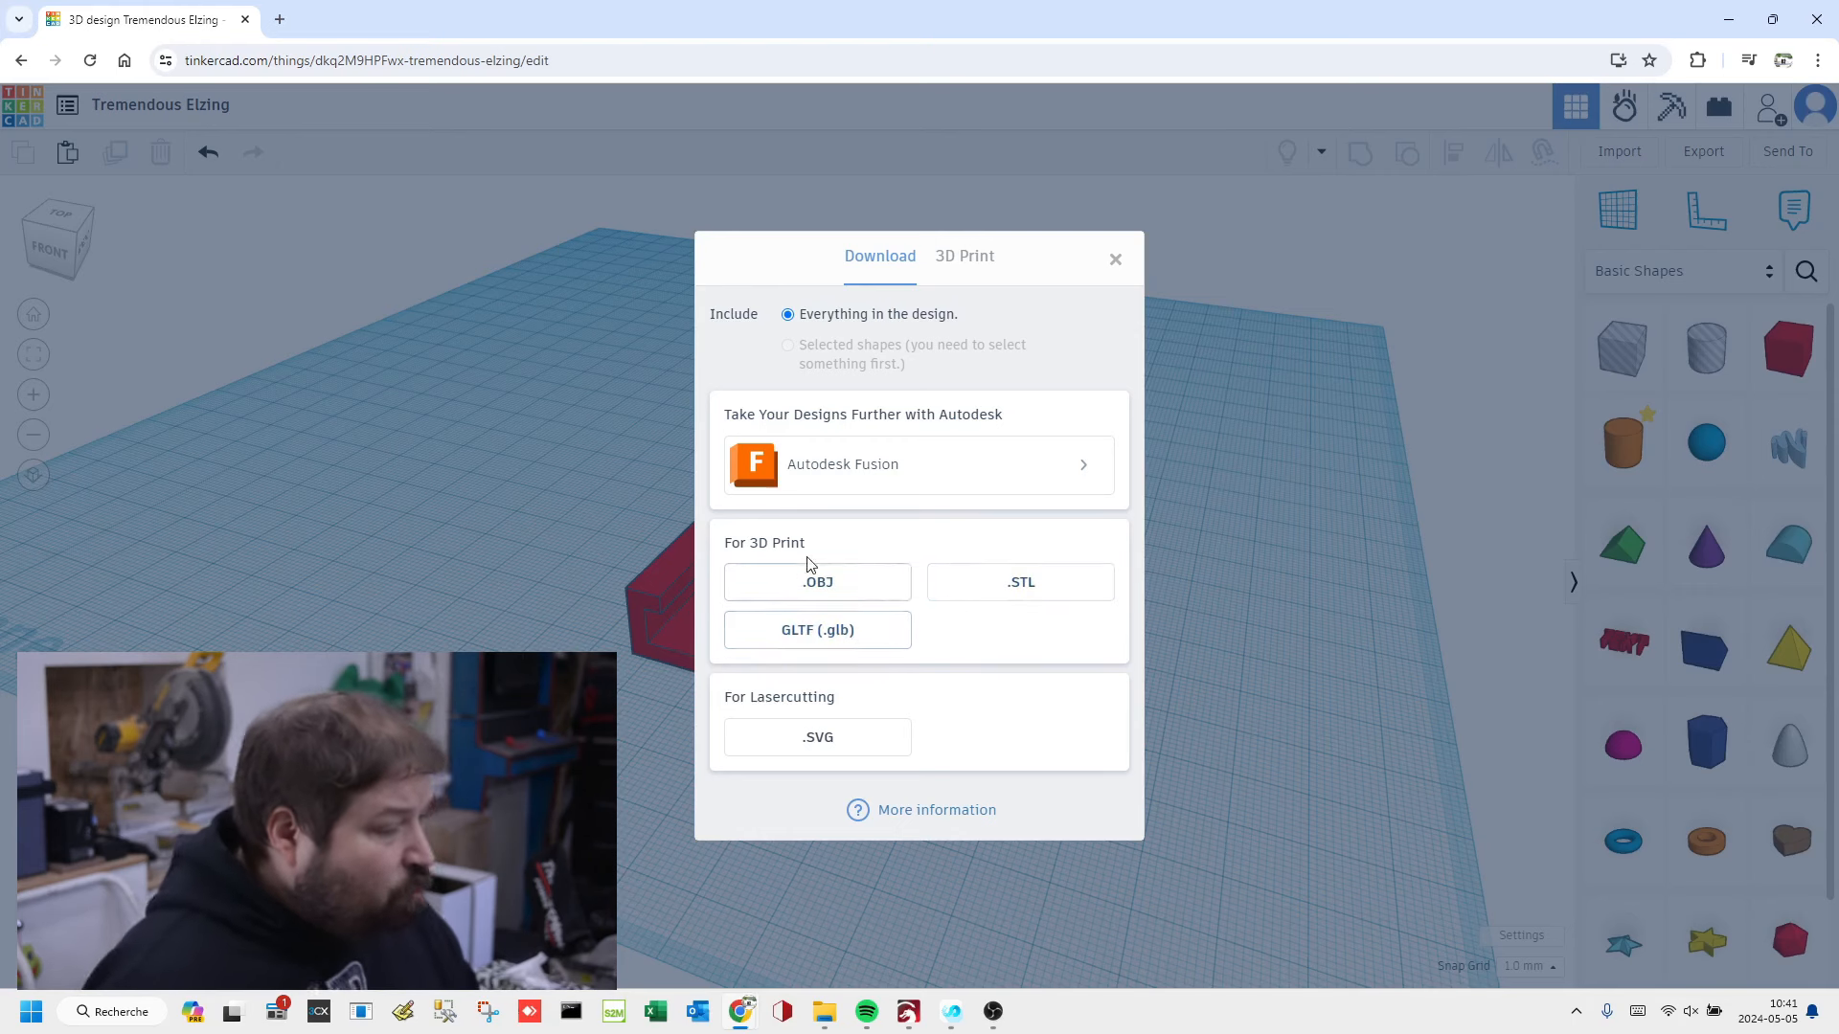
left_click(1021, 583)
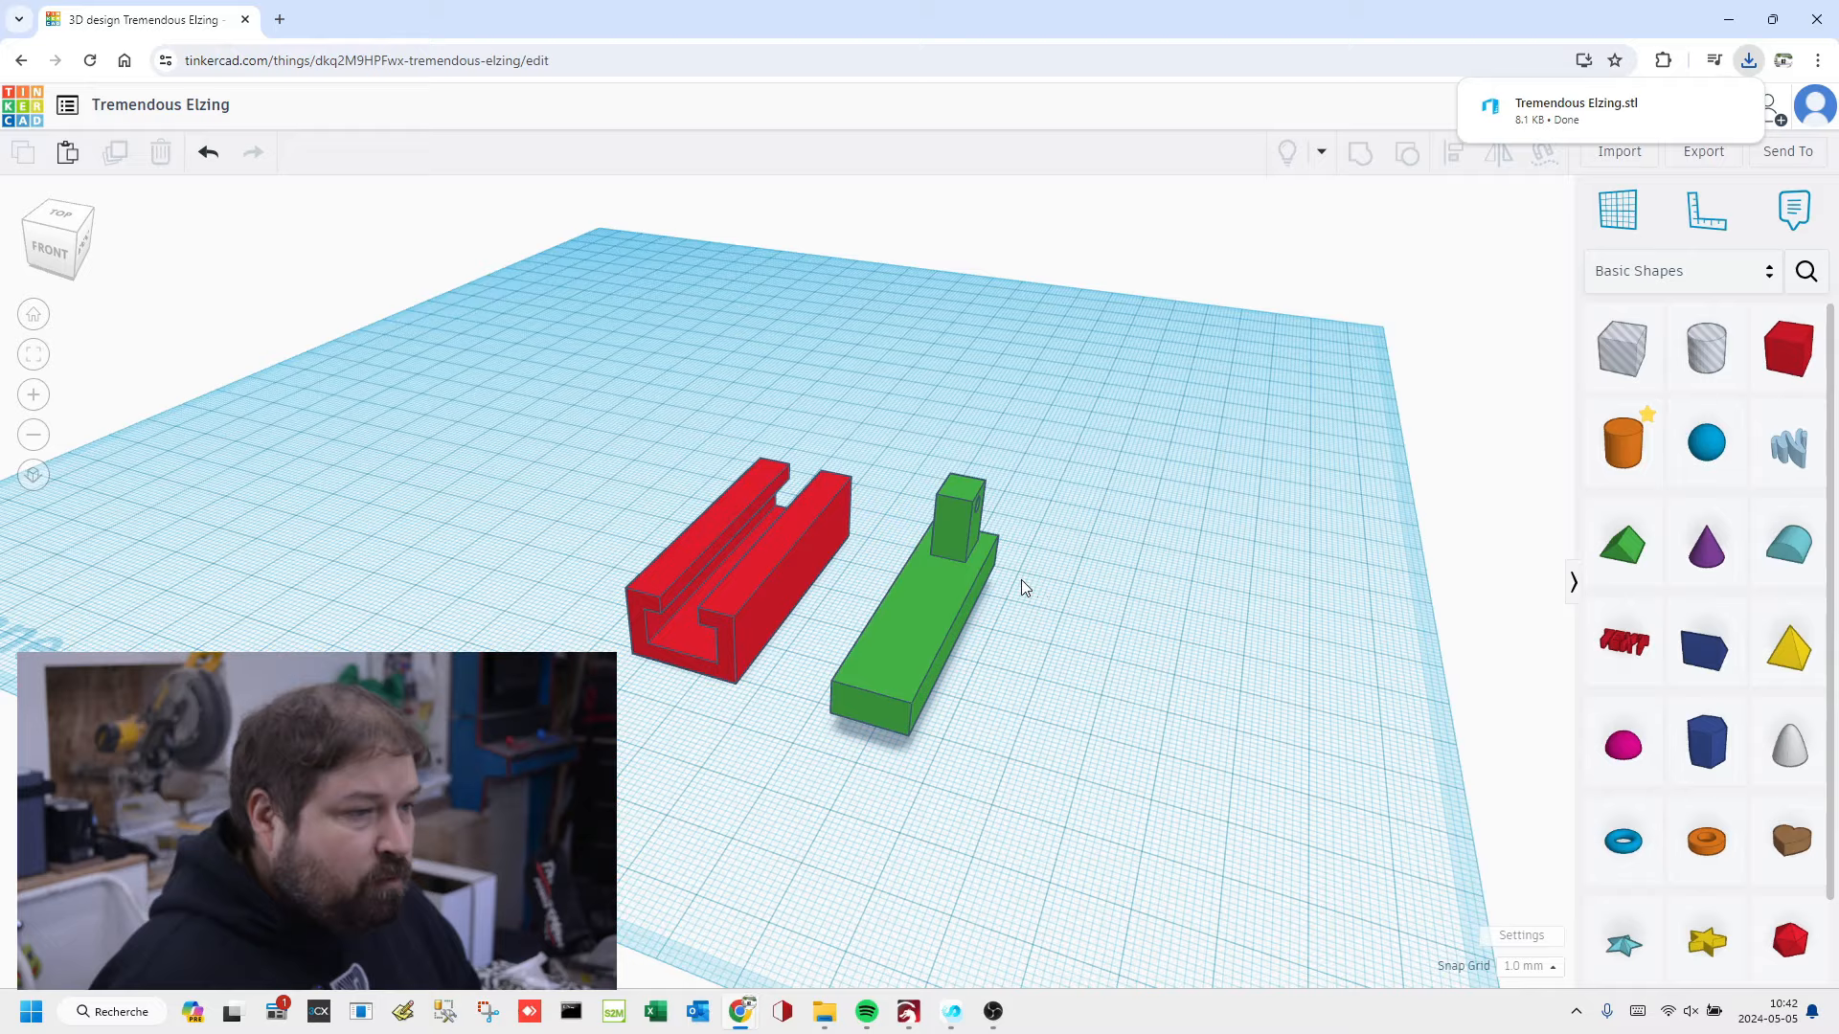